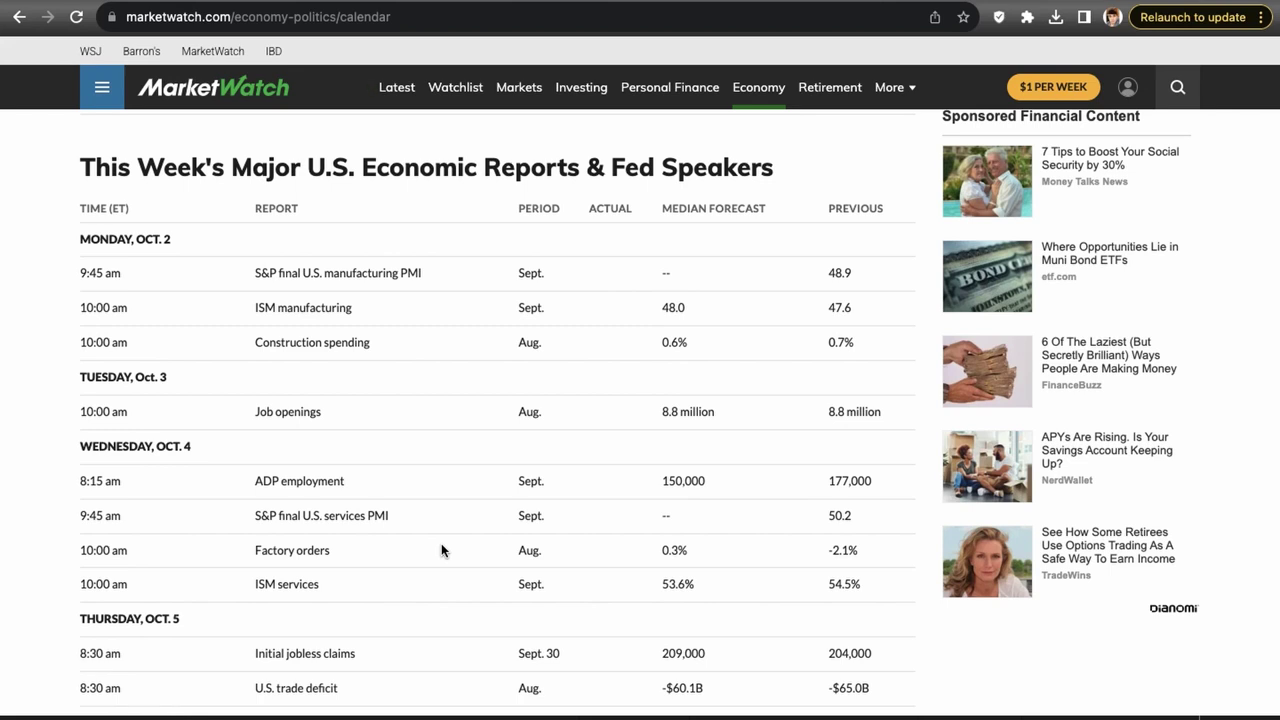
Step: Examine this week's major U.S. economic reports on the MarketWatch calendar, from Monday, Oct. 2 to Friday, Oct. 6
scroll(441, 549, "down", 1)
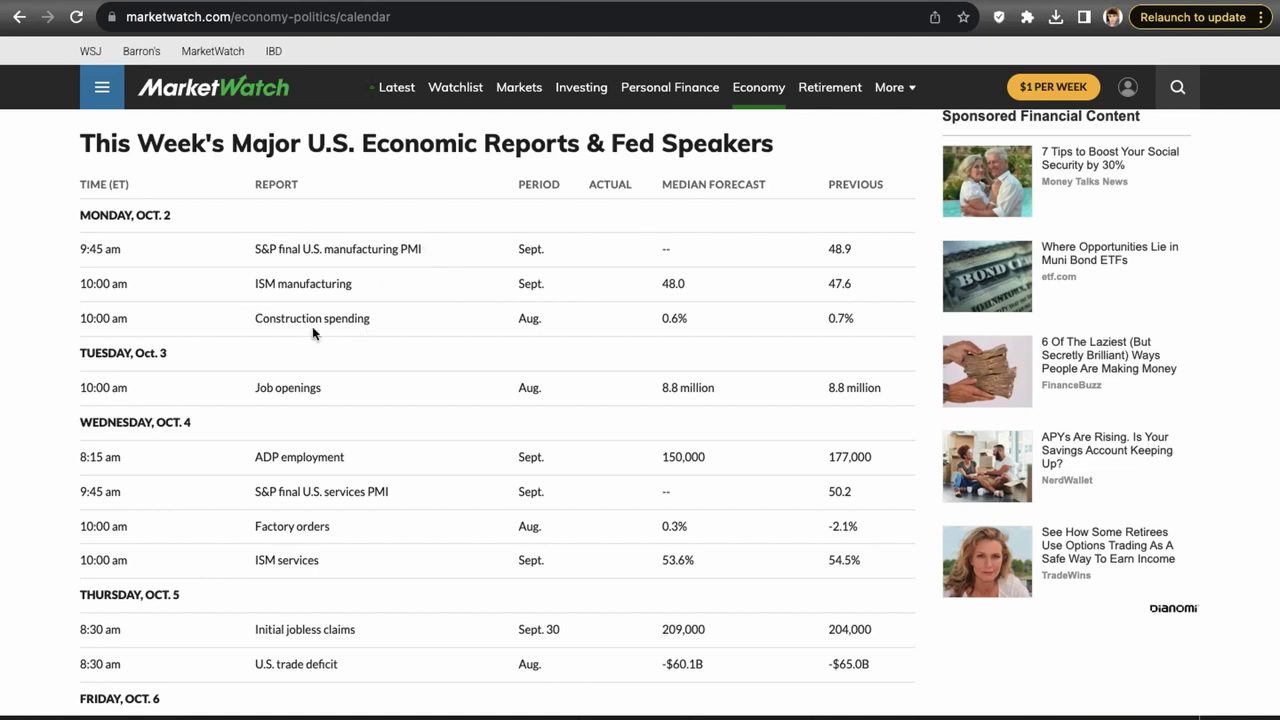
scroll(312, 330, "down", 1)
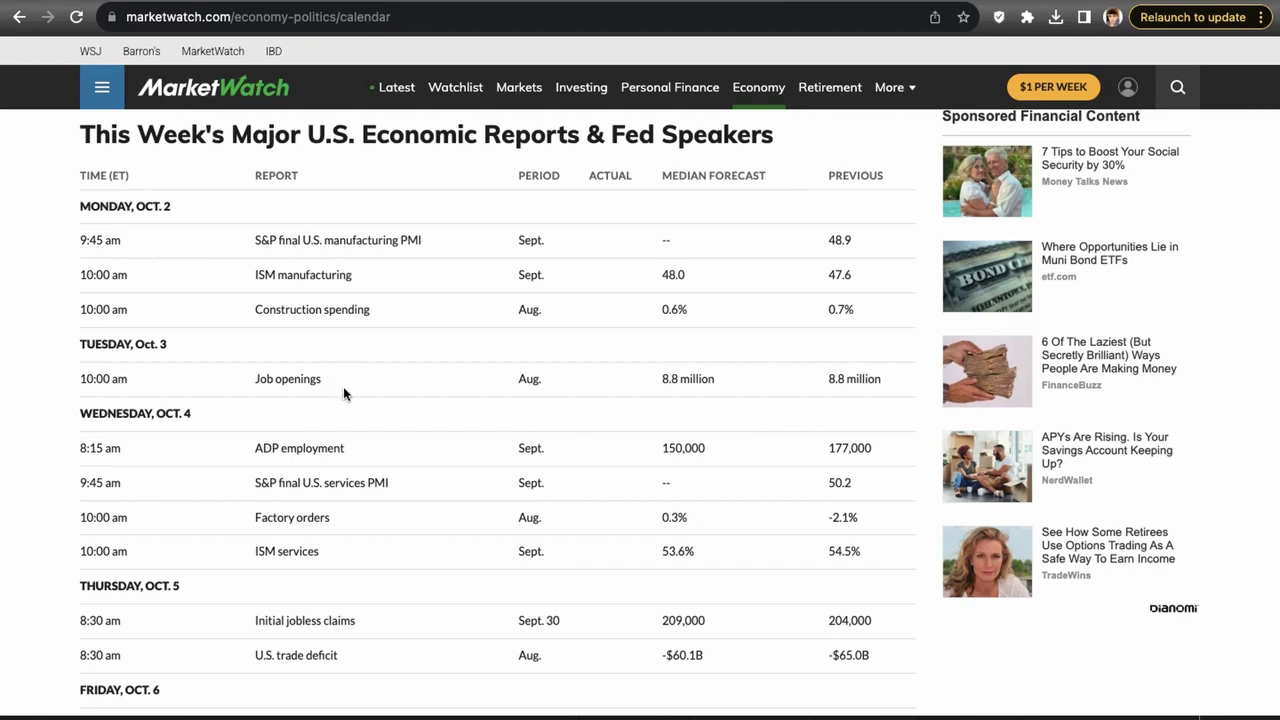
scroll(354, 407, "down", 1)
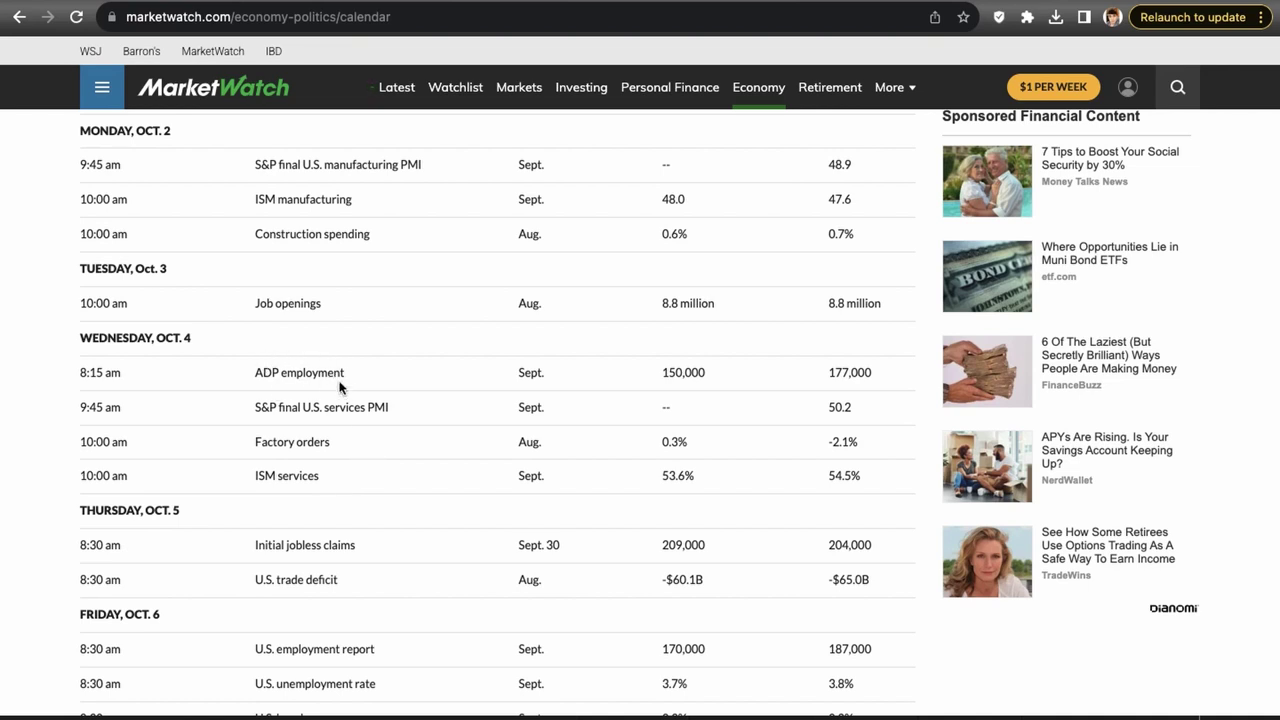
scroll(375, 440, "down", 1)
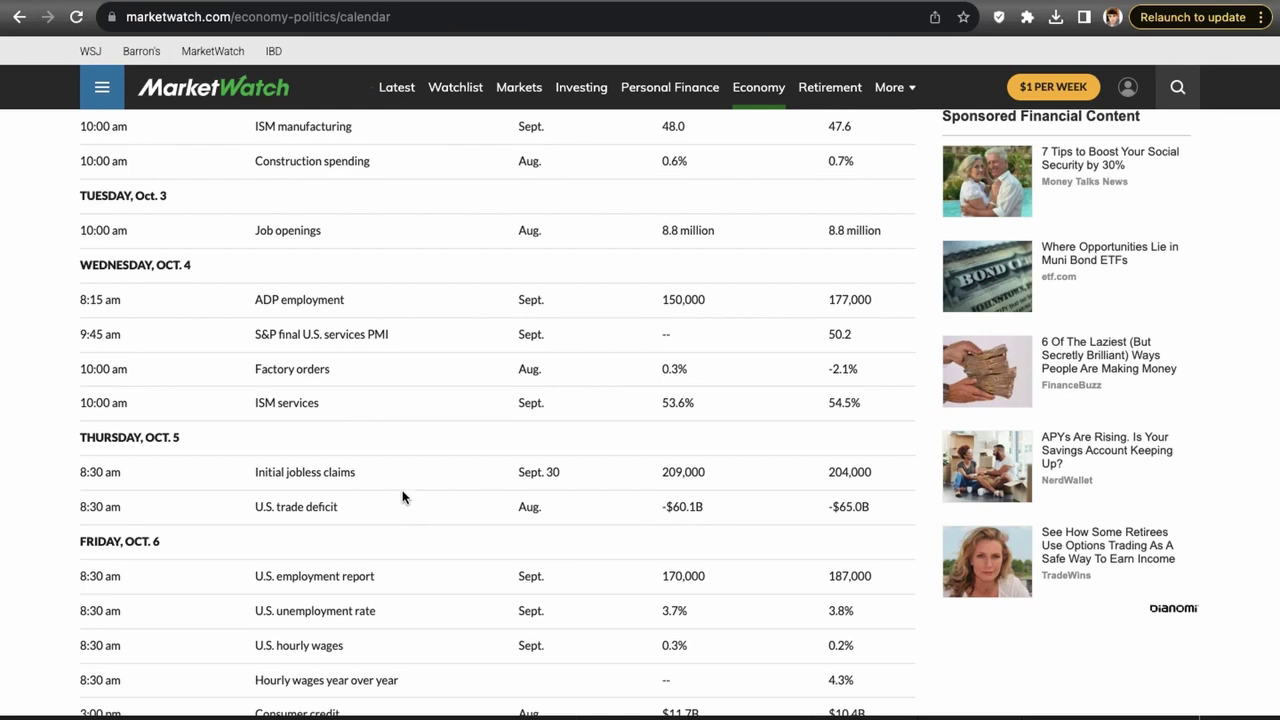
scroll(403, 497, "down", 1)
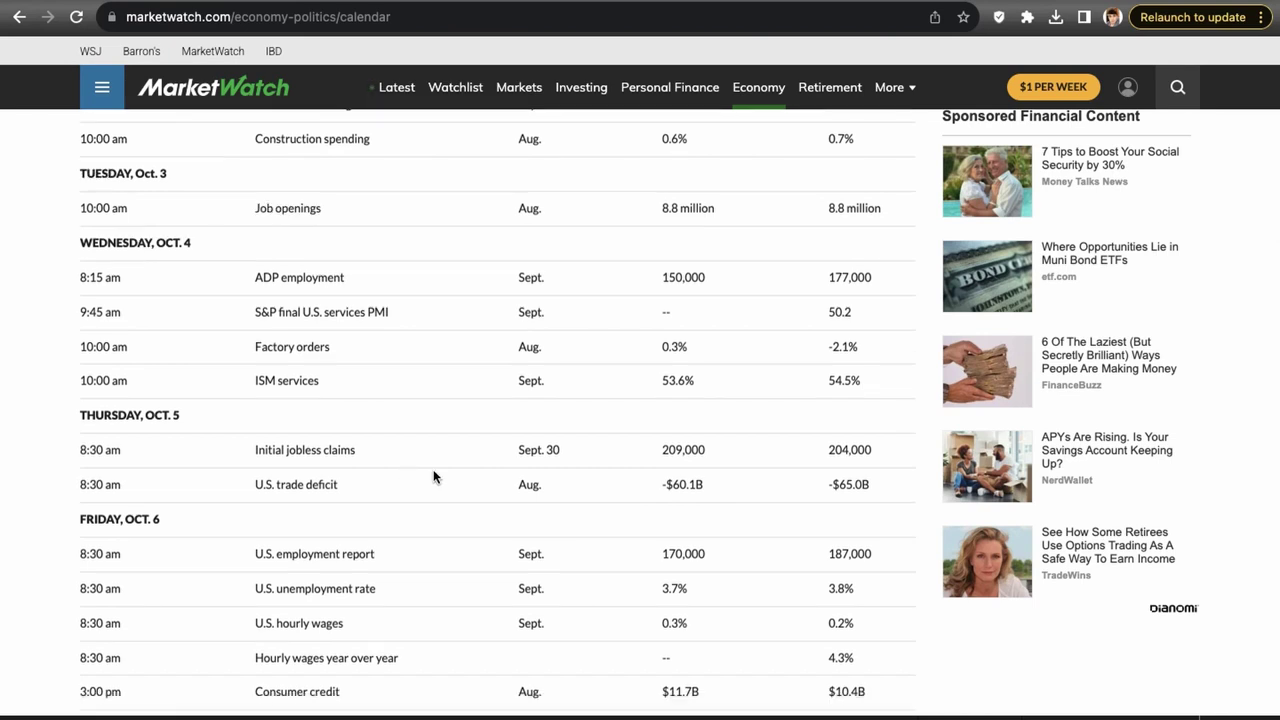
scroll(433, 476, "down", 1)
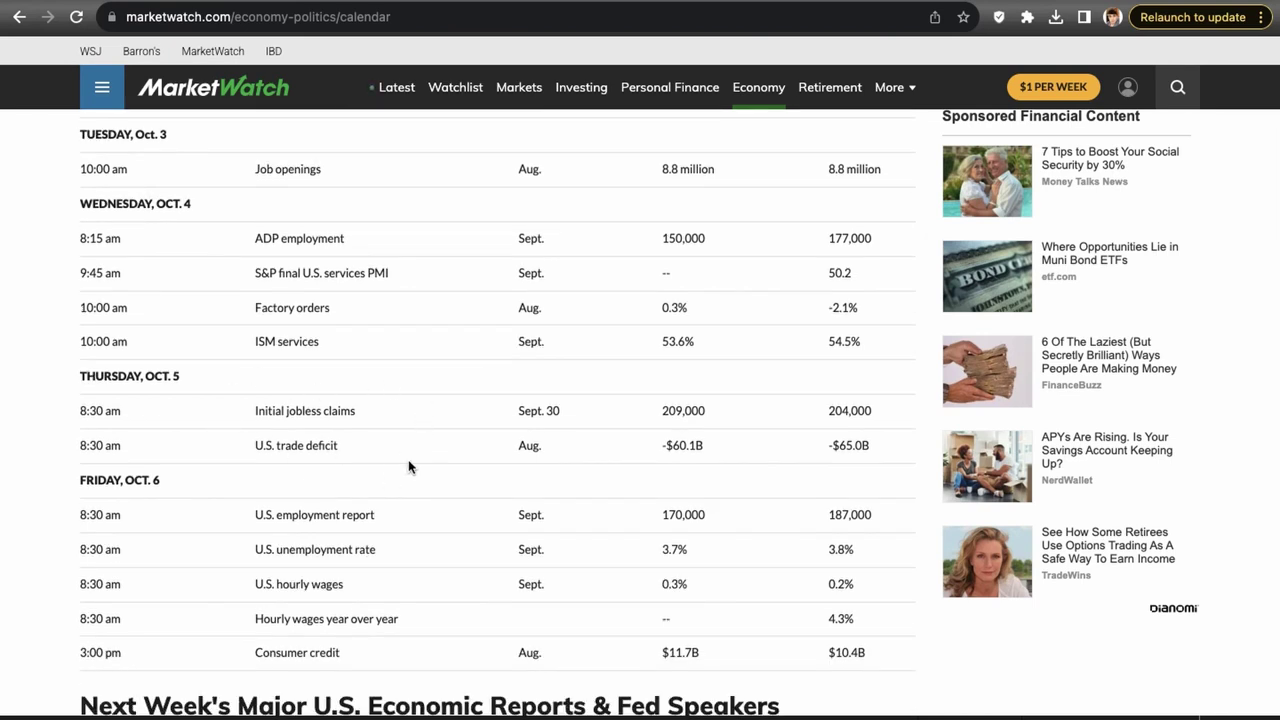
scroll(330, 440, "down", 1)
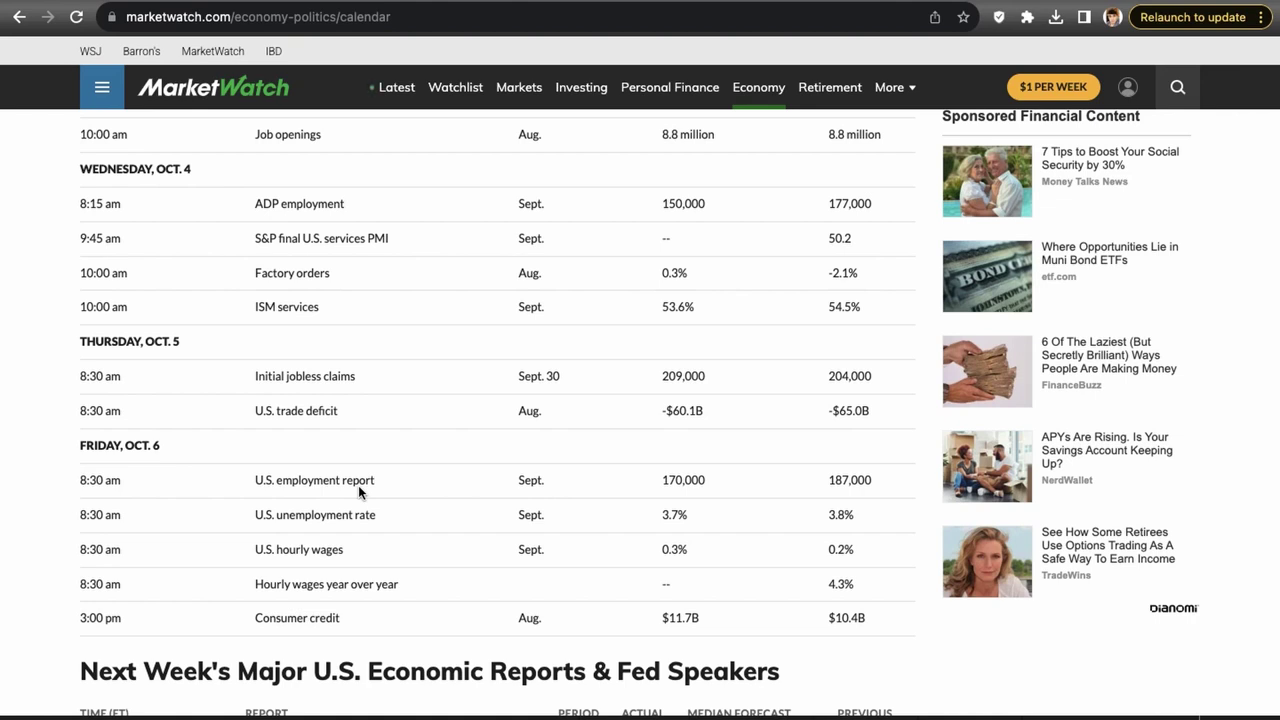
Step: Switch to the October almanac page photo and inspect the D, S and N figures for each day from Monday 2 to Friday 6
key("ctrl+Tab")
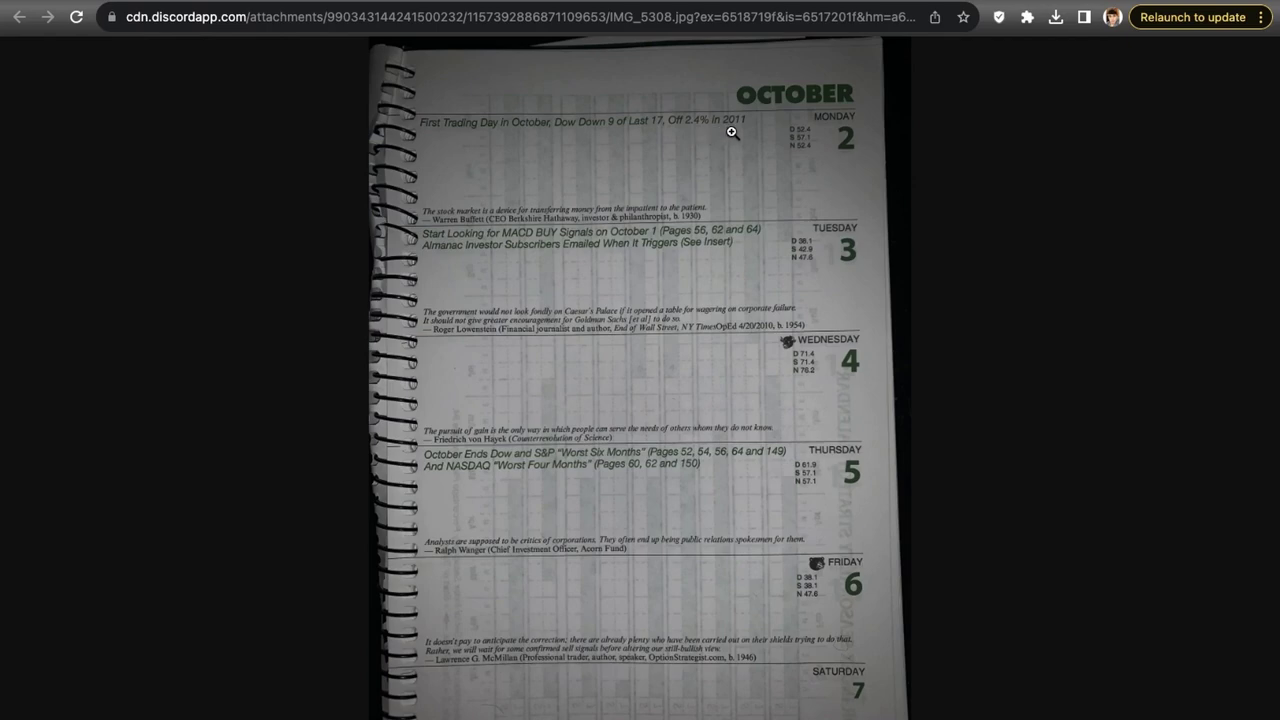
left_click(790, 145)
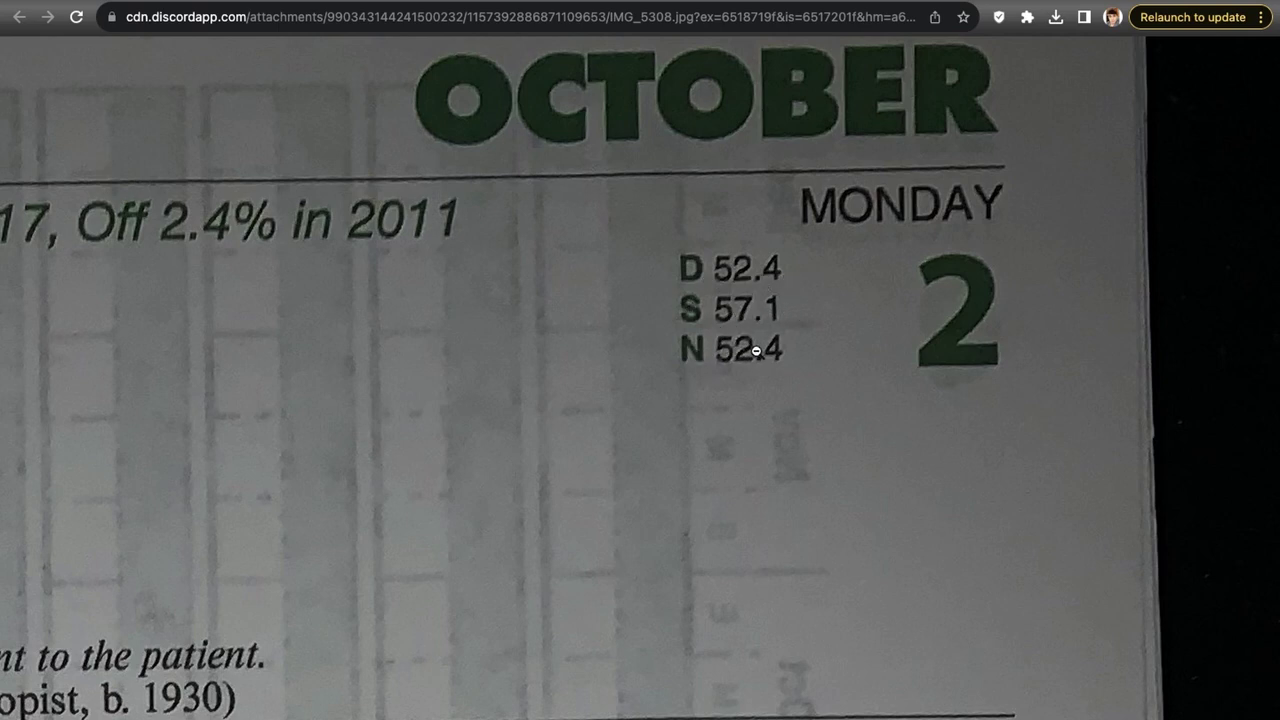
left_click(698, 375)
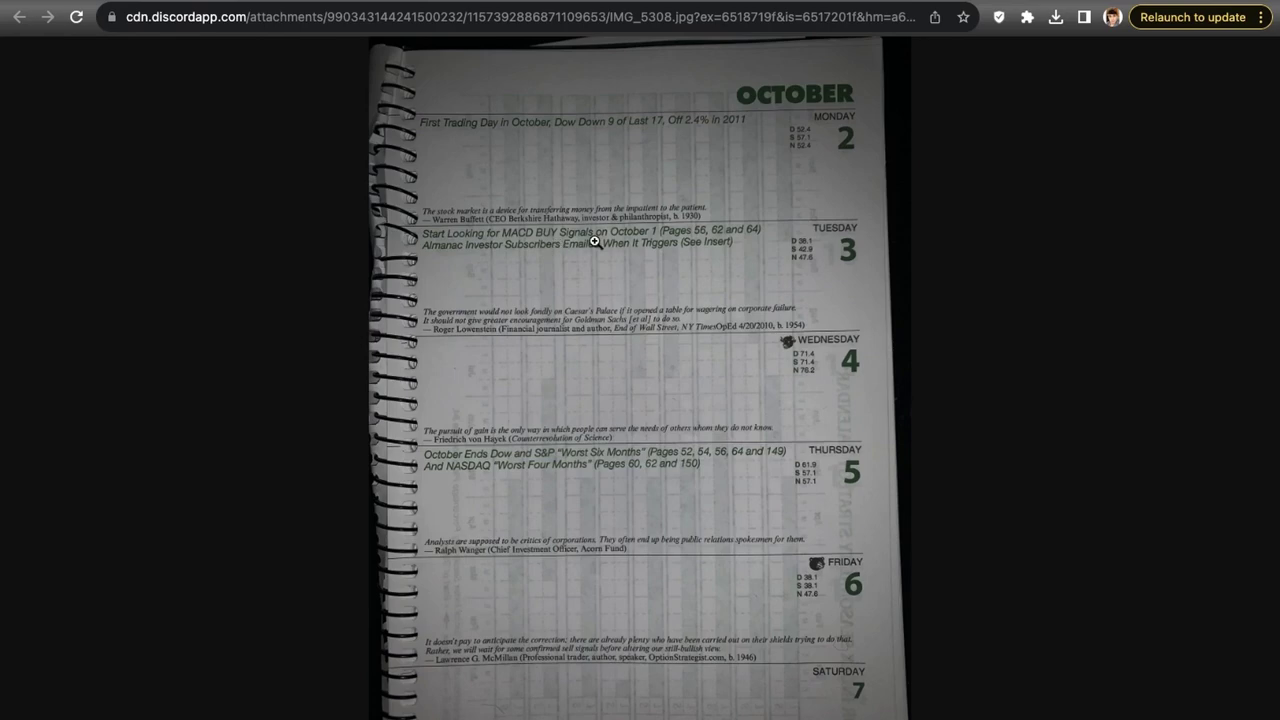
left_click(812, 257)
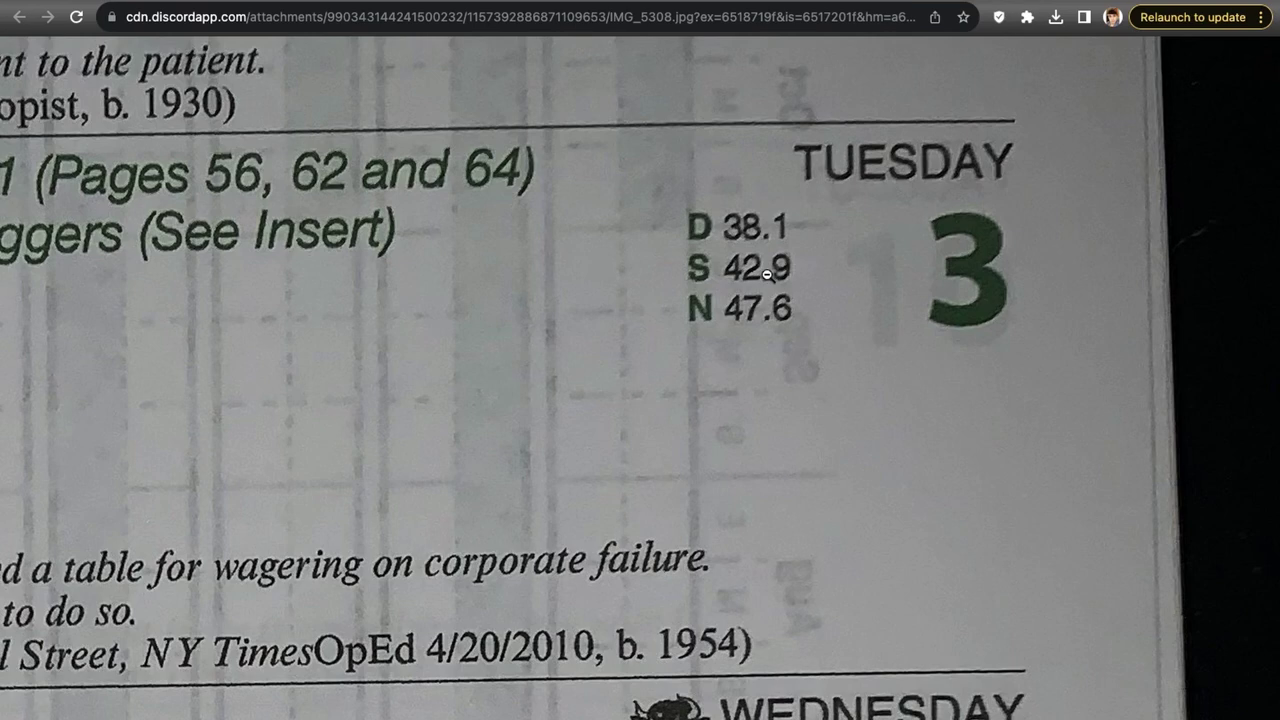
left_click(701, 320)
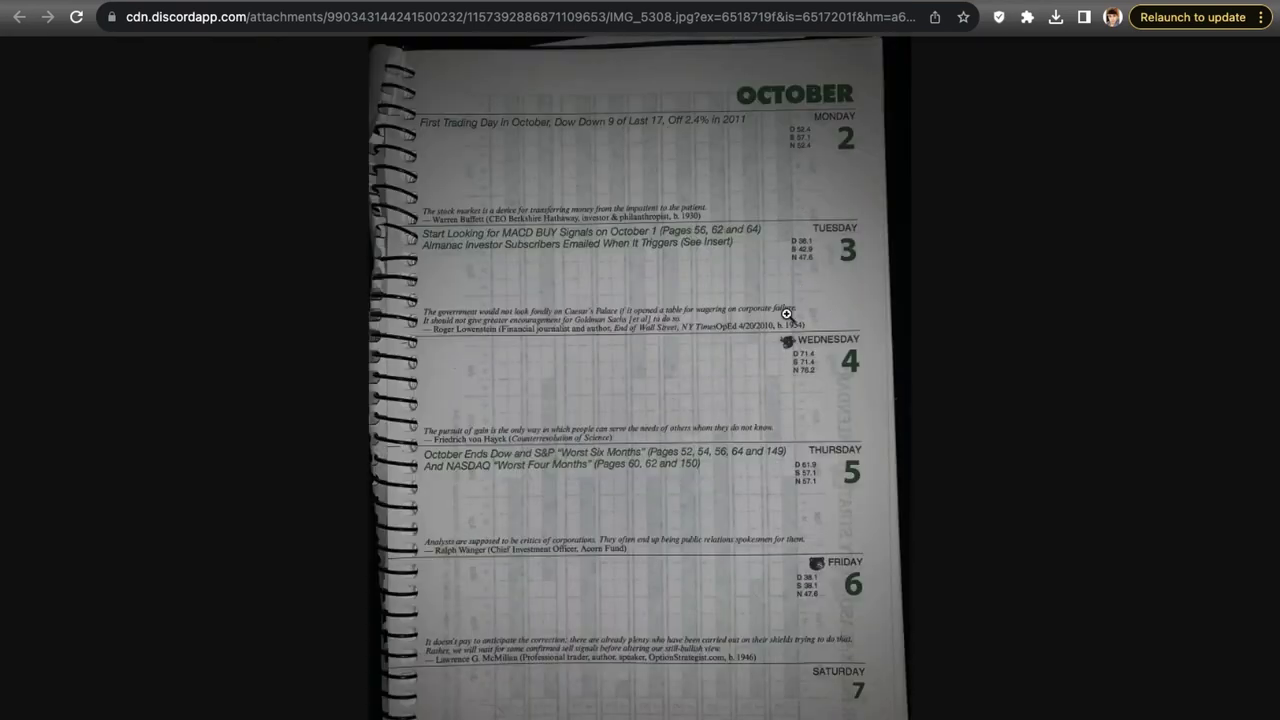
left_click(778, 370)
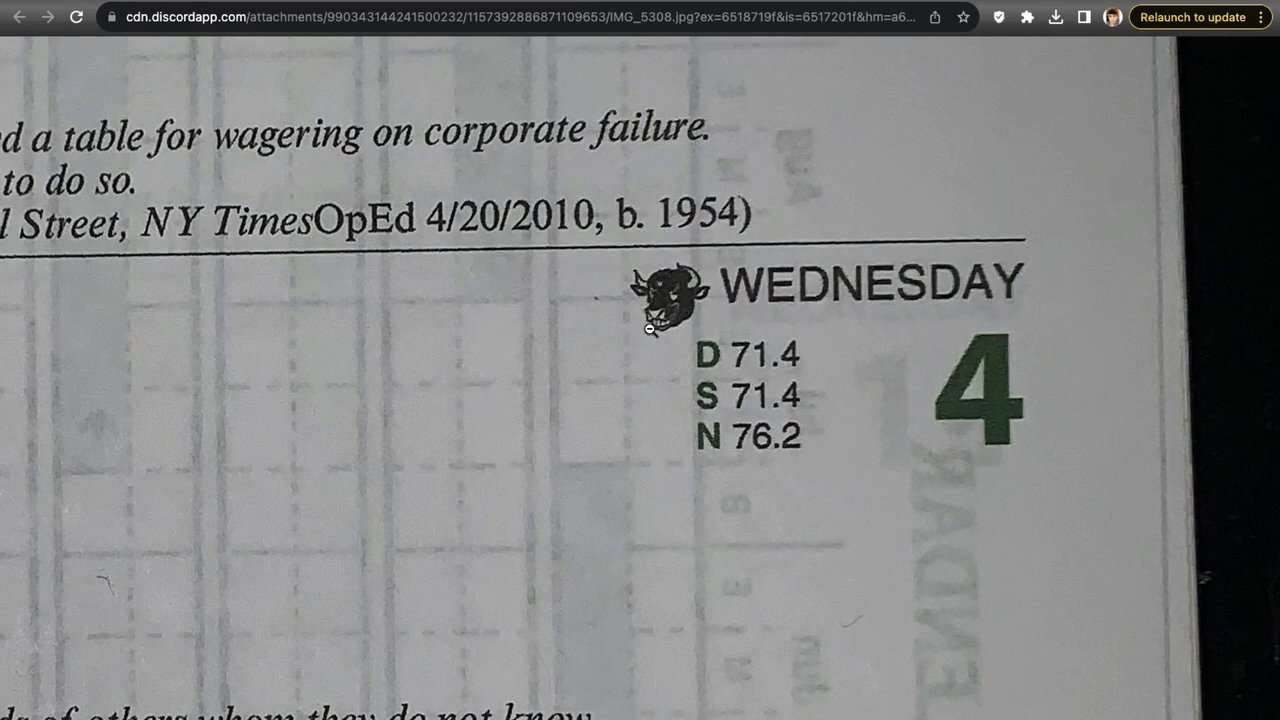
left_click(641, 372)
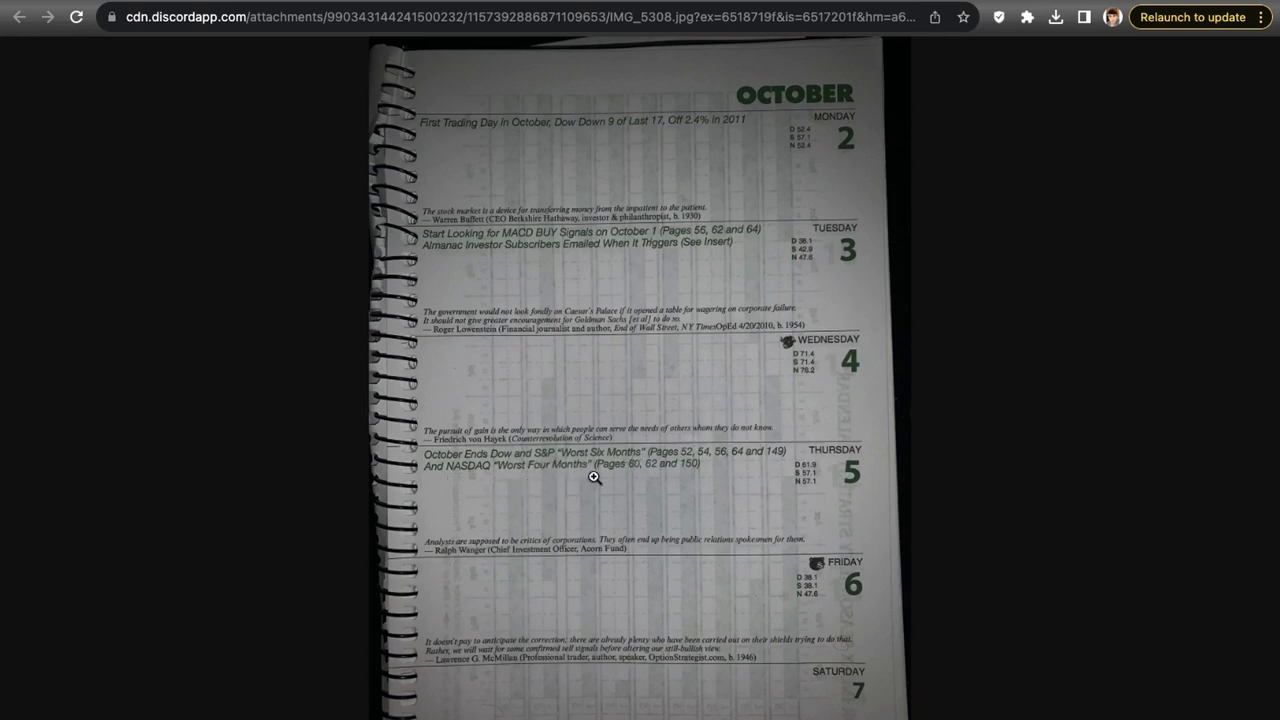
left_click(750, 460)
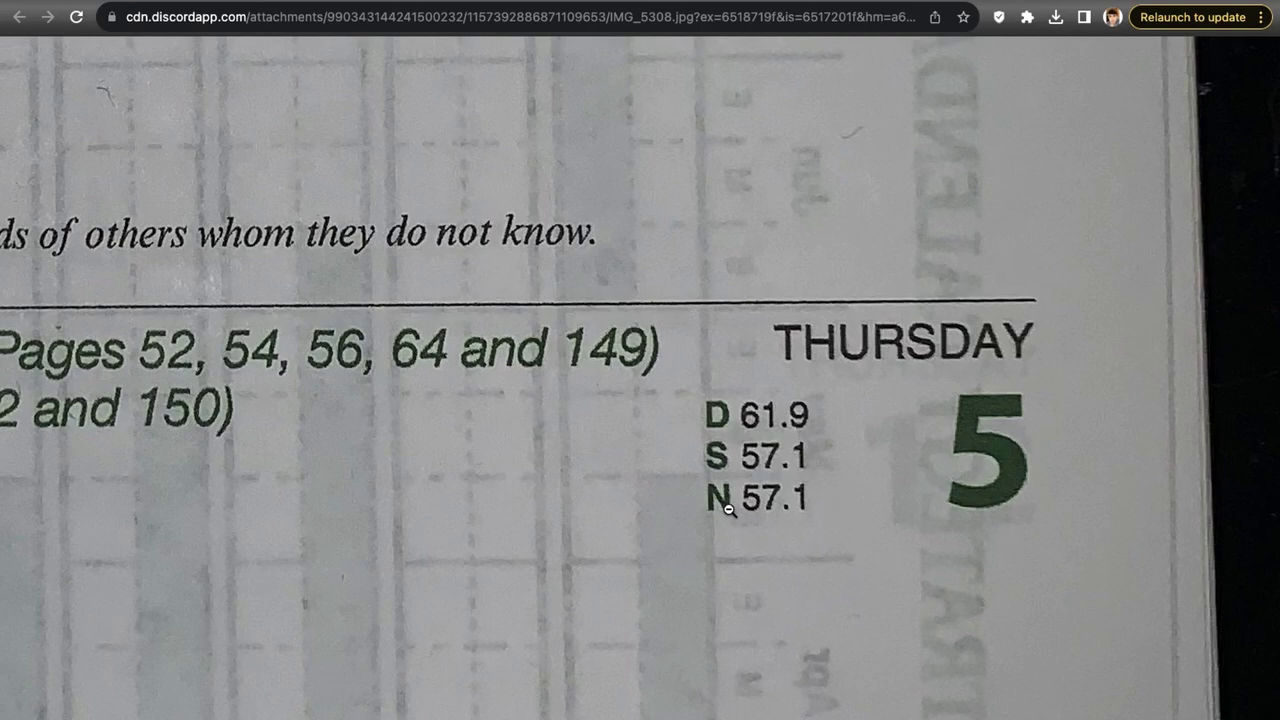
left_click(728, 447)
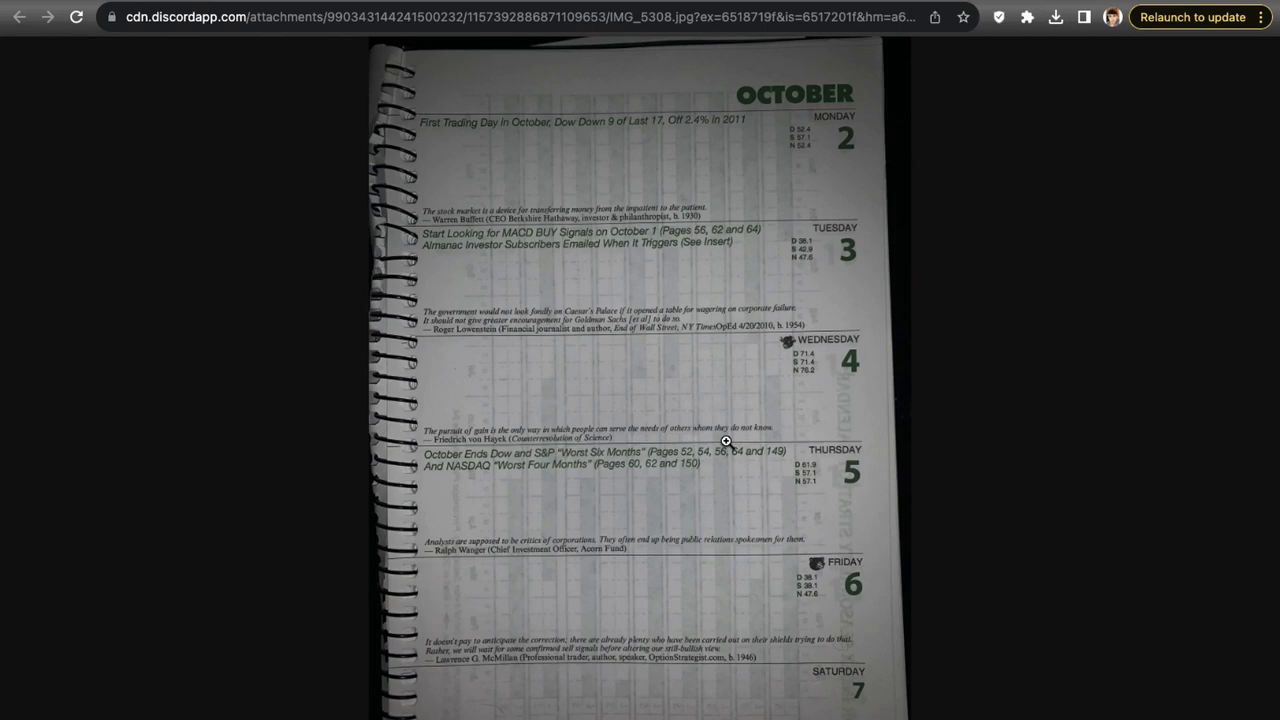
left_click(808, 588)
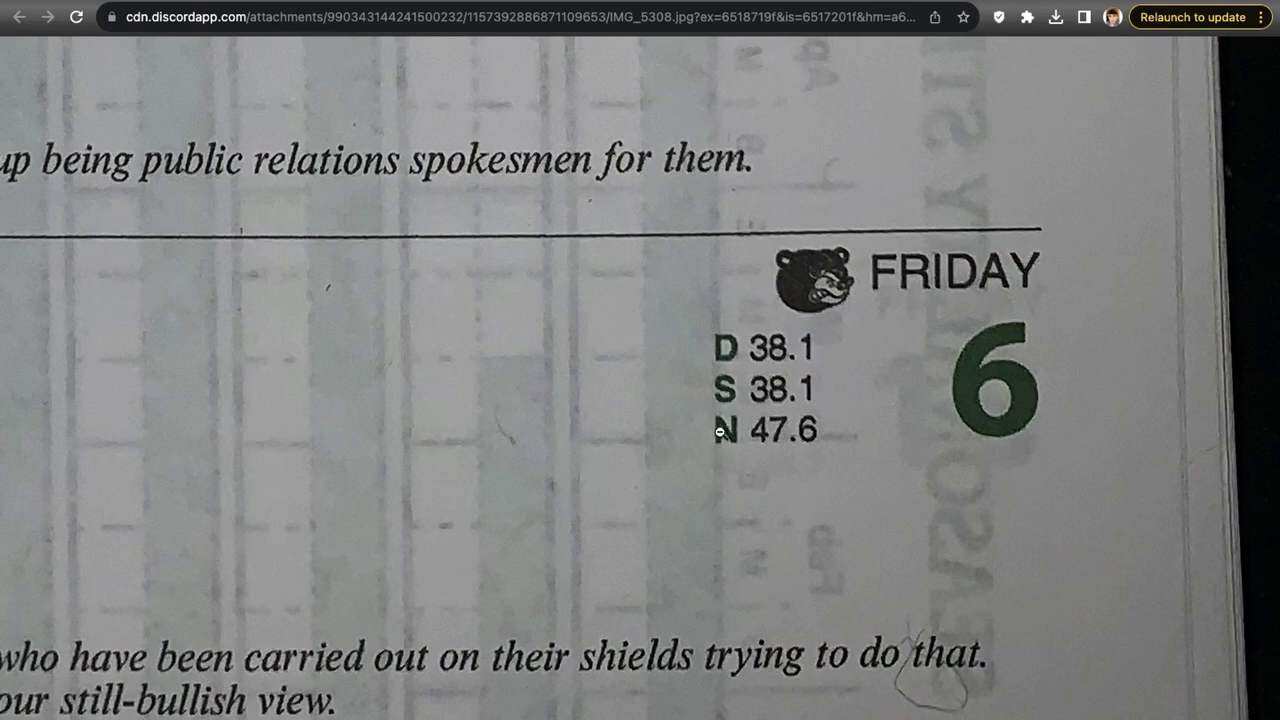
left_click(746, 424)
Step: Review the S&P 500 Index Seasonality chart and the American Airlines (AAL) daily price chart in TradingView
key("ctrl+Tab")
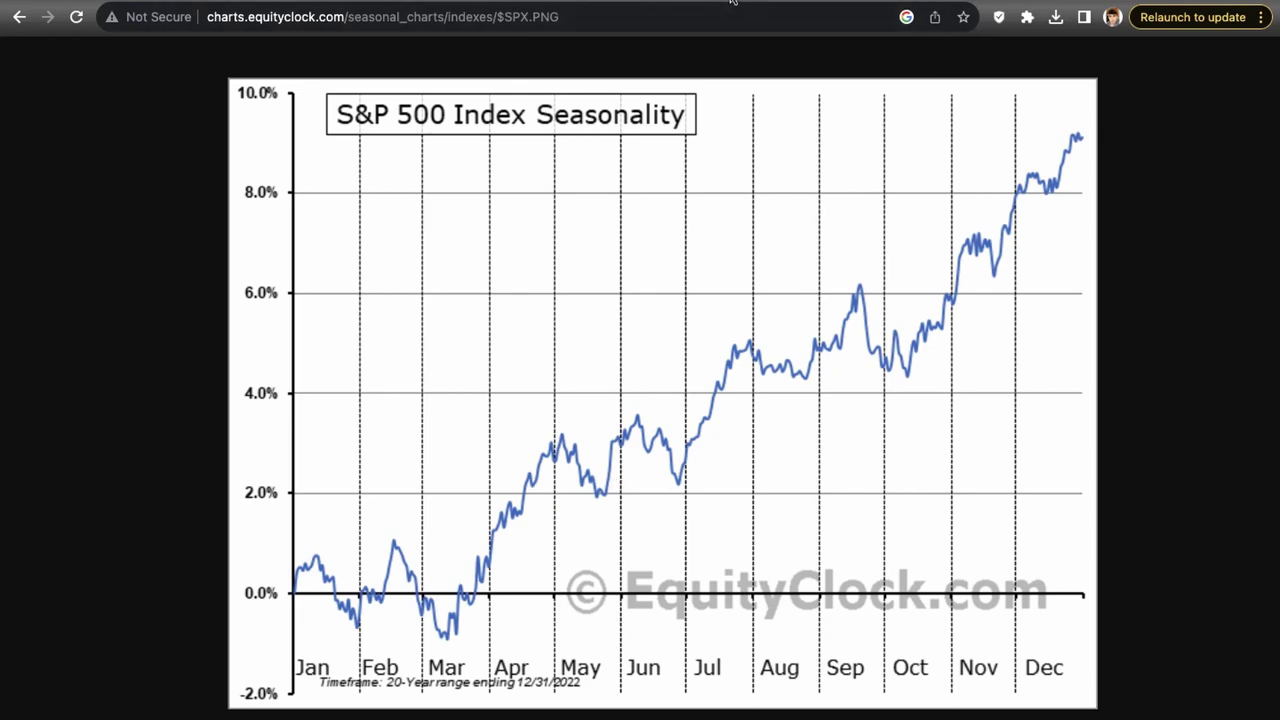
key("ctrl+Tab")
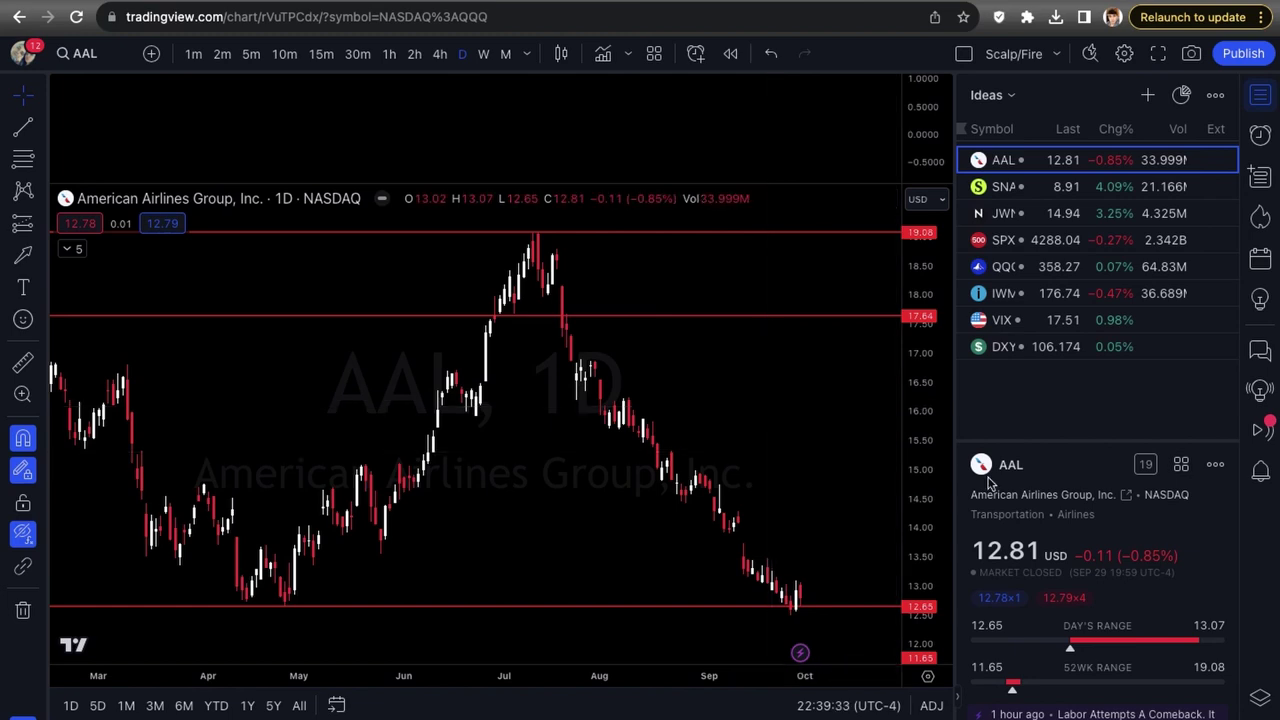
scroll(747, 484, "down", 1)
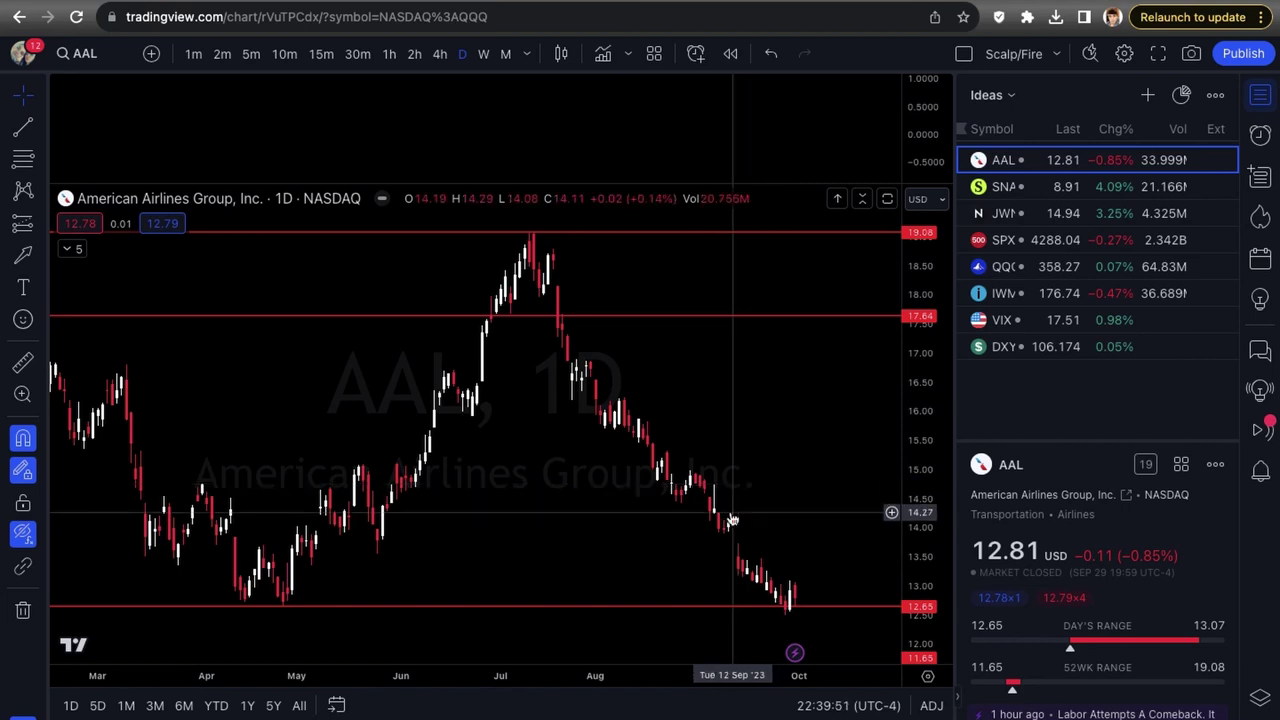
scroll(748, 518, "down", 1)
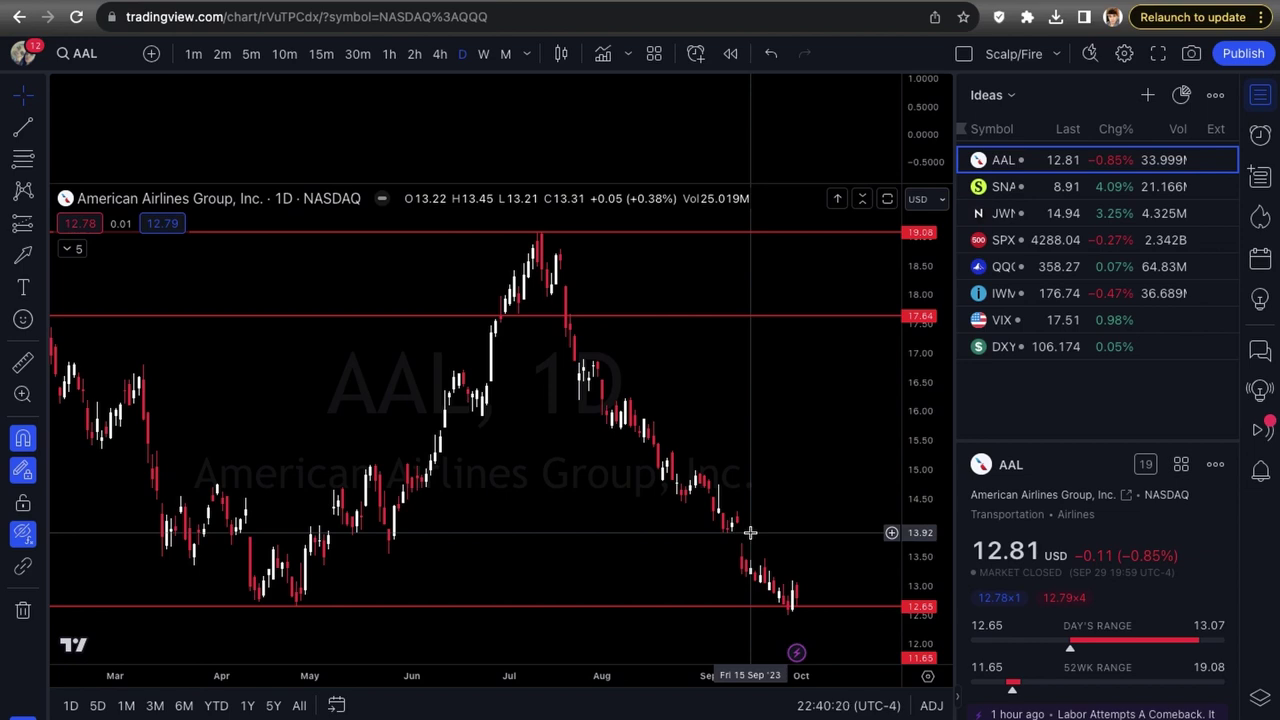
scroll(750, 511, "up", 1)
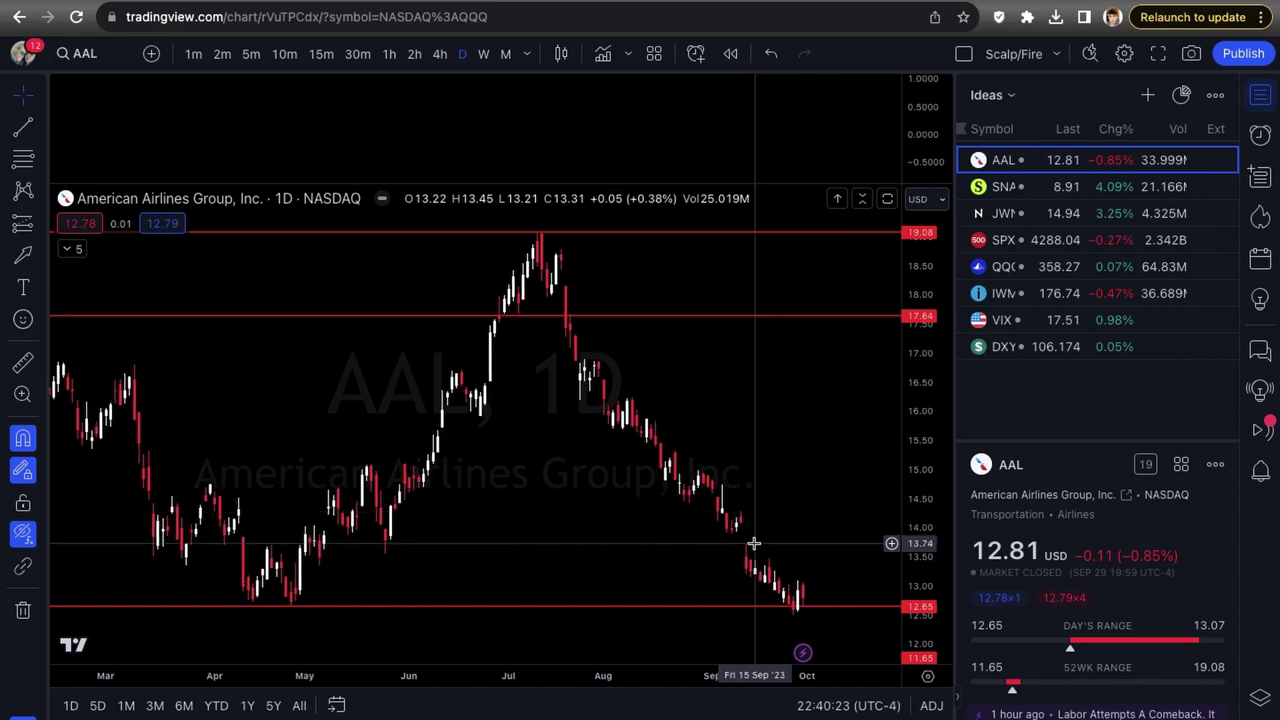
scroll(753, 543, "up", 1)
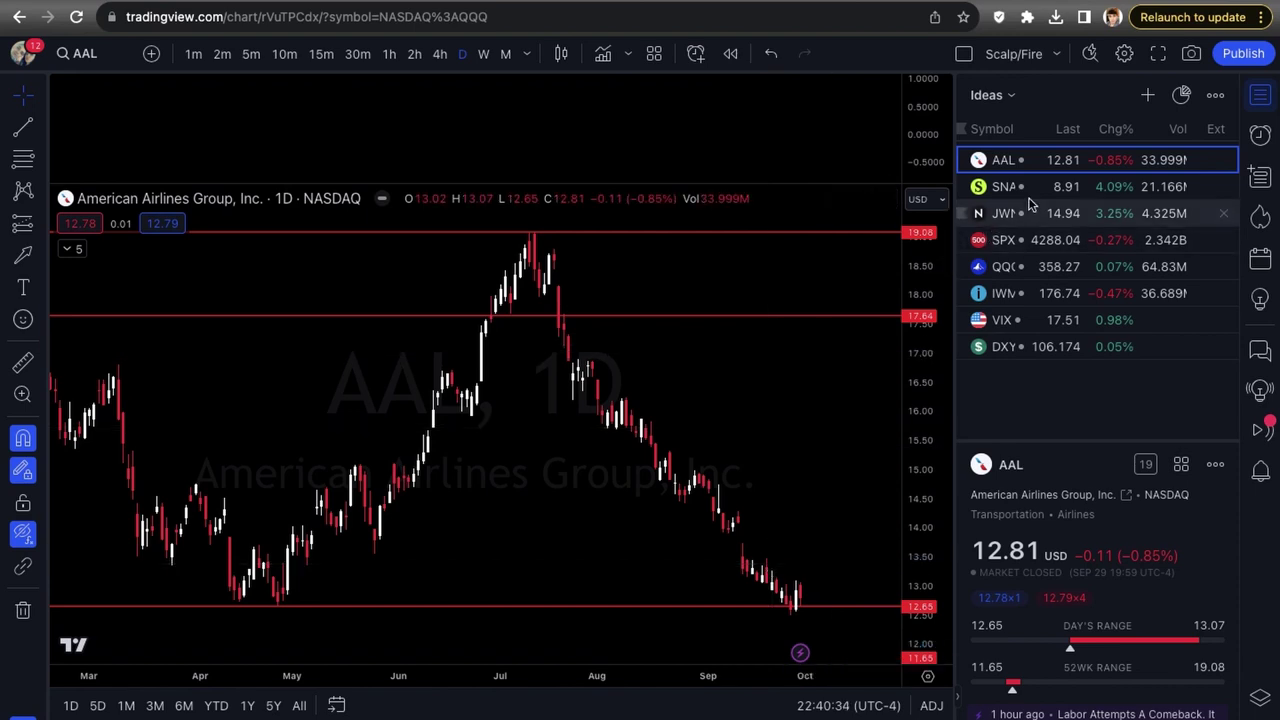
scroll(817, 386, "up", 2)
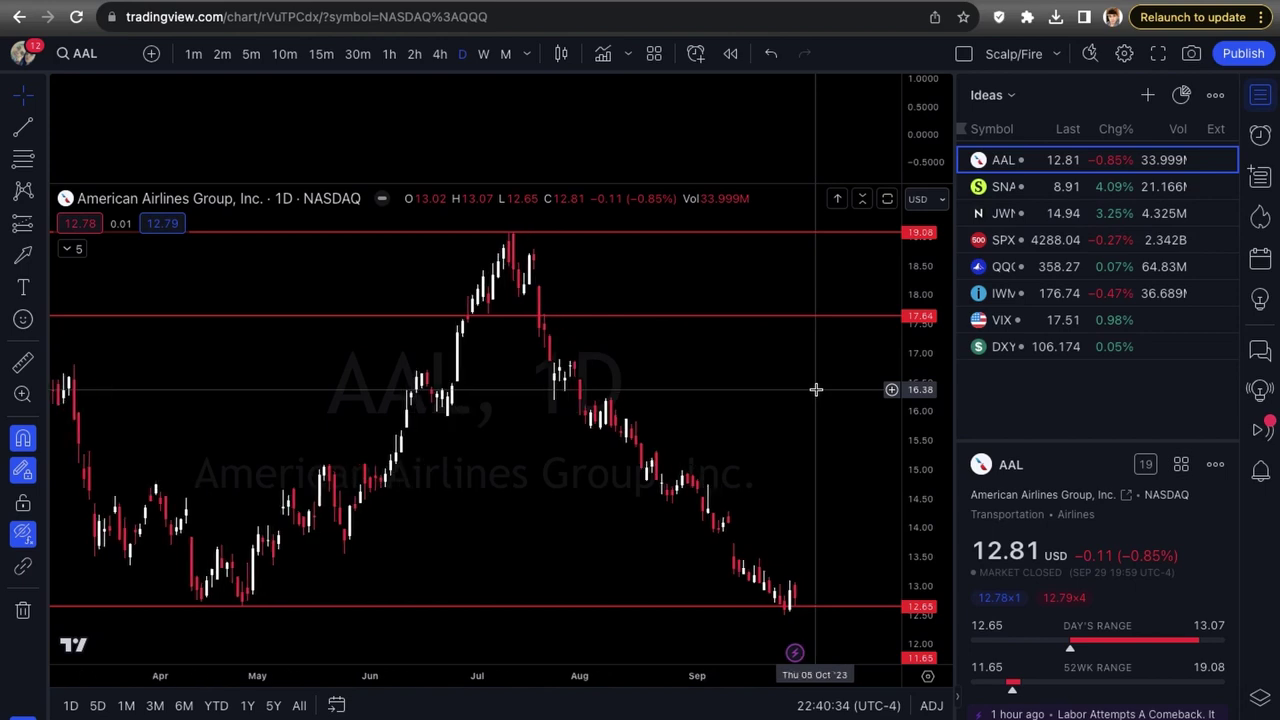
scroll(797, 440, "down", 1)
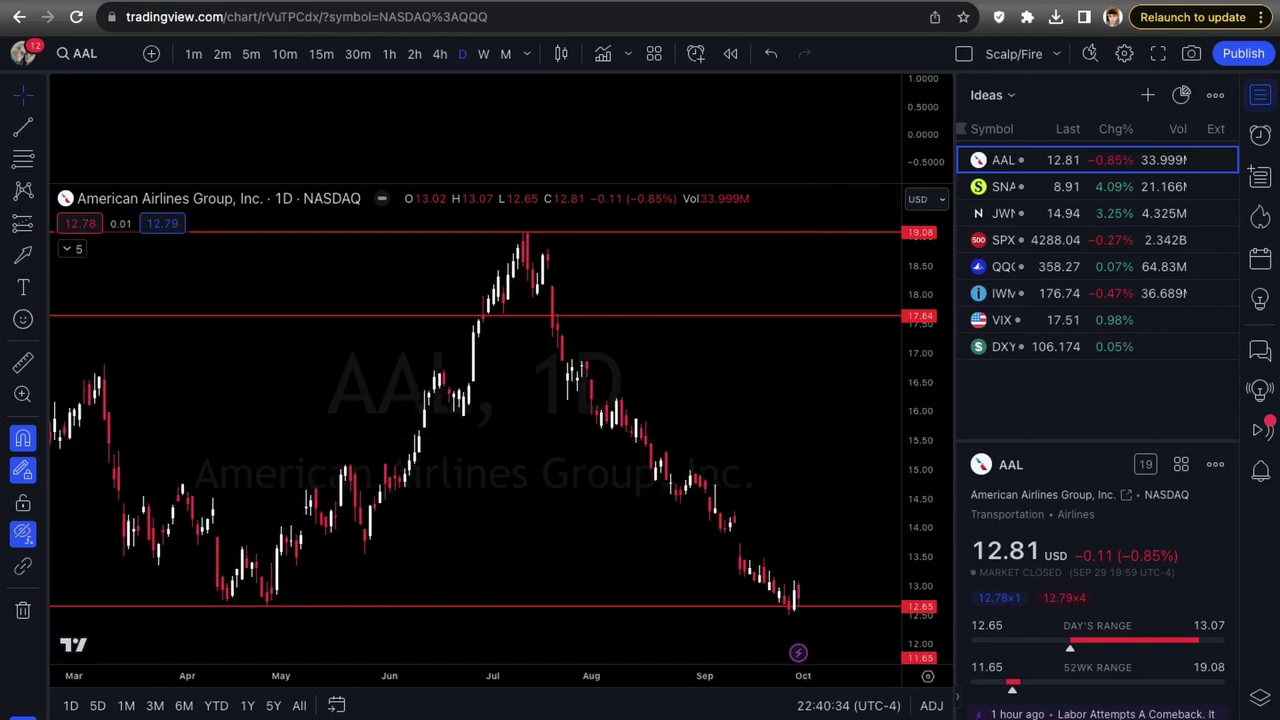
Step: Draw an upward arrow marker below the 12.65 line, pointing at the late-April low on the AAL daily chart
left_click(22, 254)
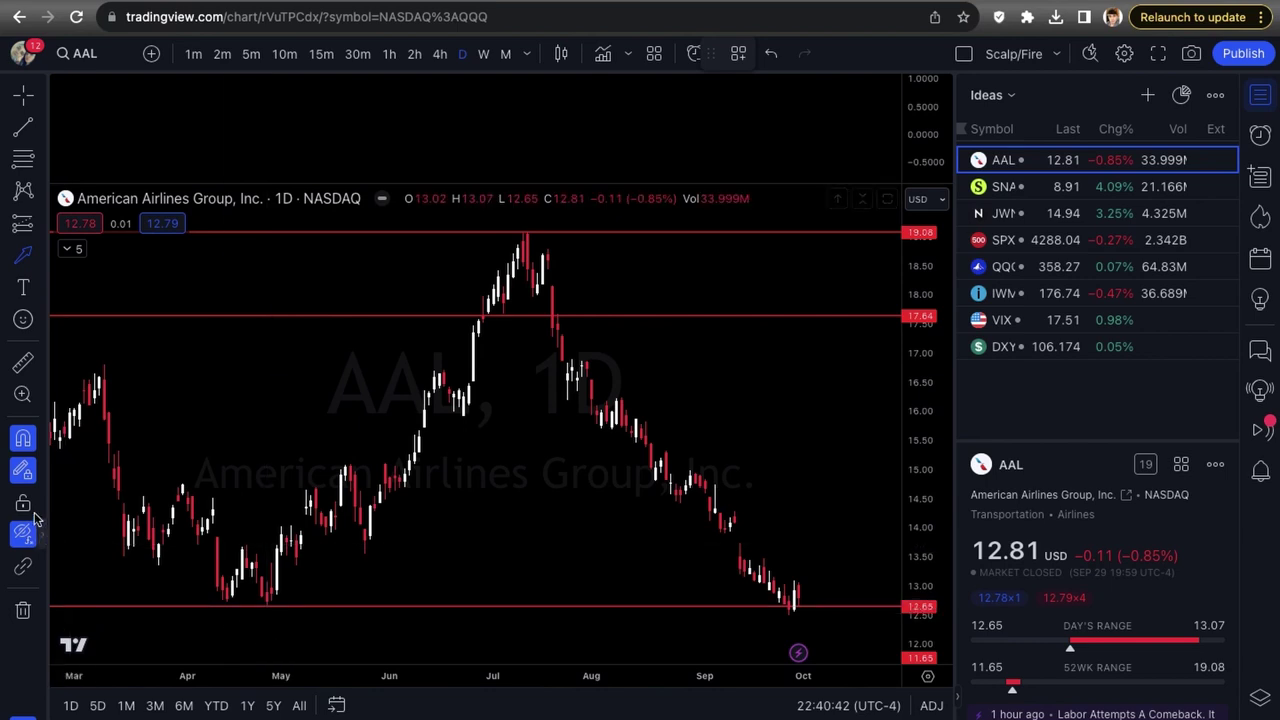
left_click_drag(267, 655, 267, 613)
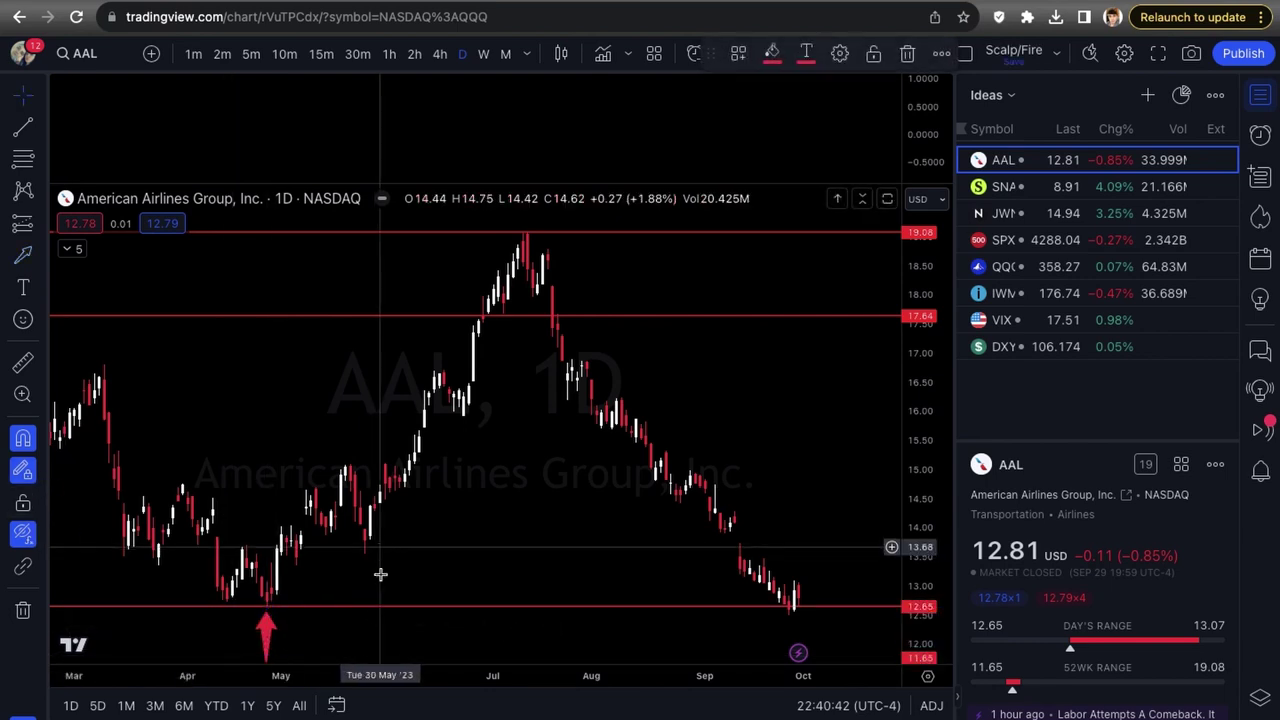
left_click(450, 620)
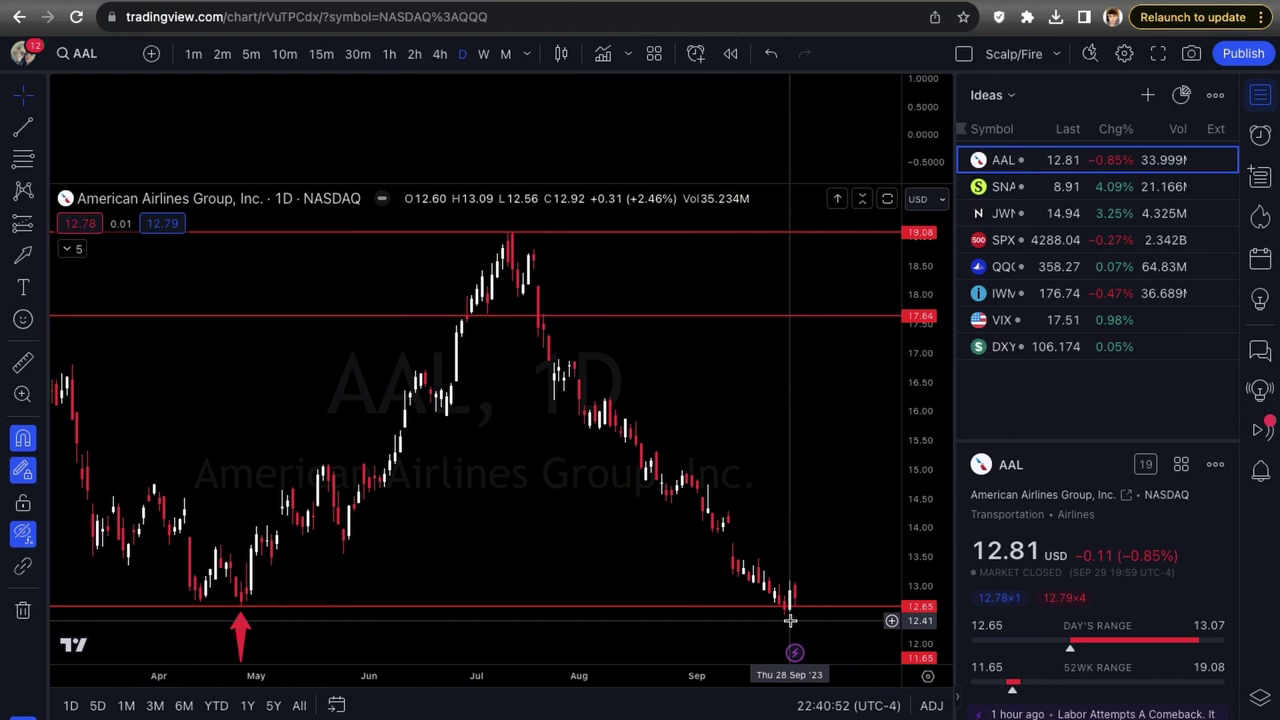
Step: Add a horizontal line at 12.23 on the AAL daily chart, at the low of 22 December 2022
scroll(790, 620, "up", 3)
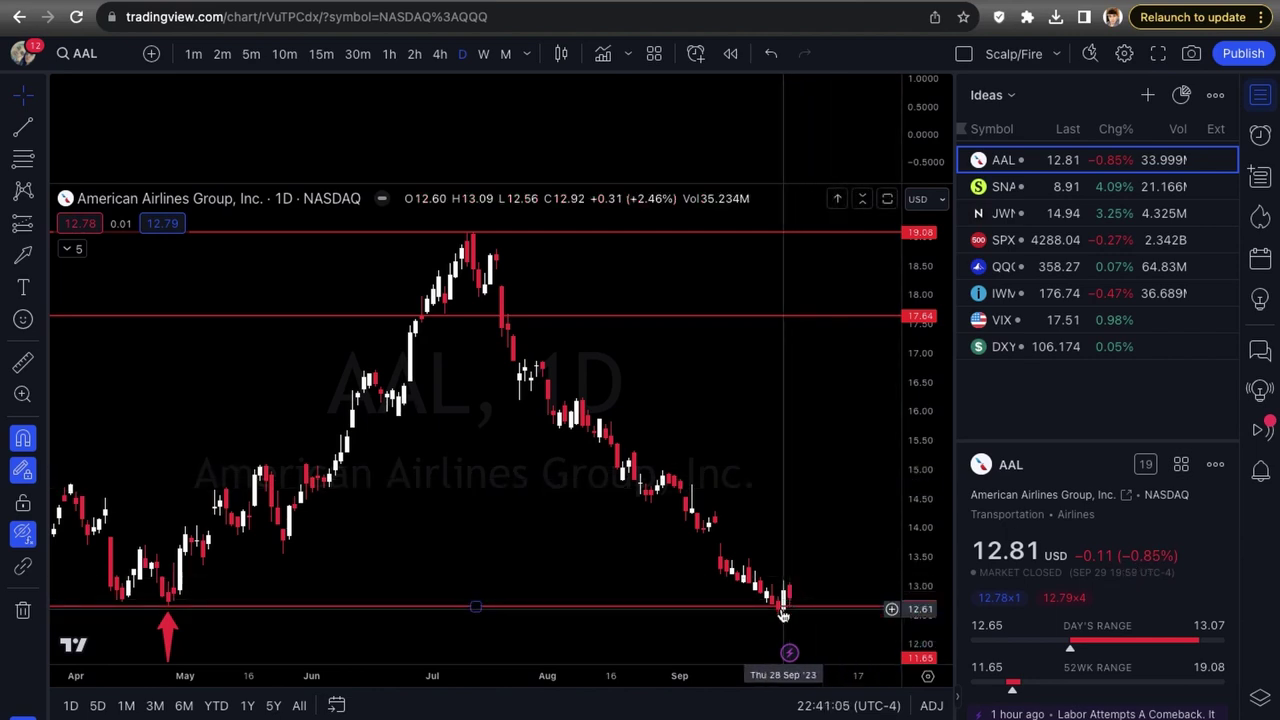
scroll(814, 527, "up", 1)
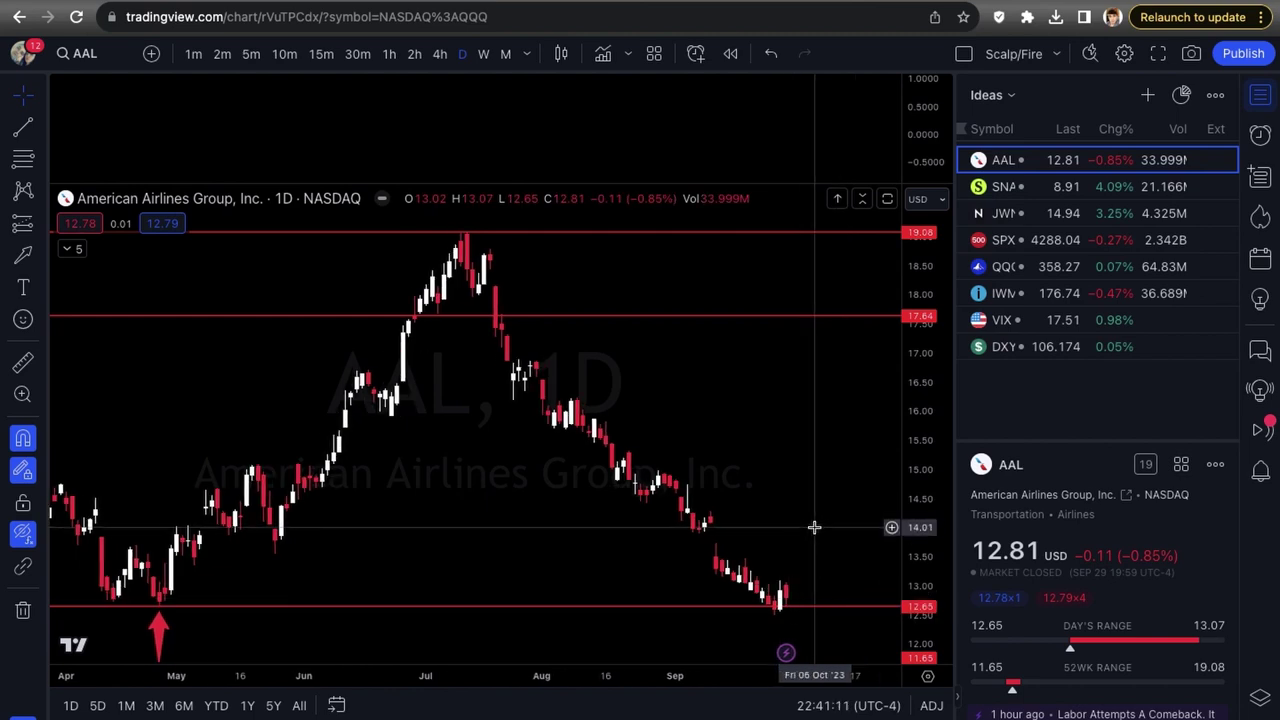
scroll(814, 527, "up", 2)
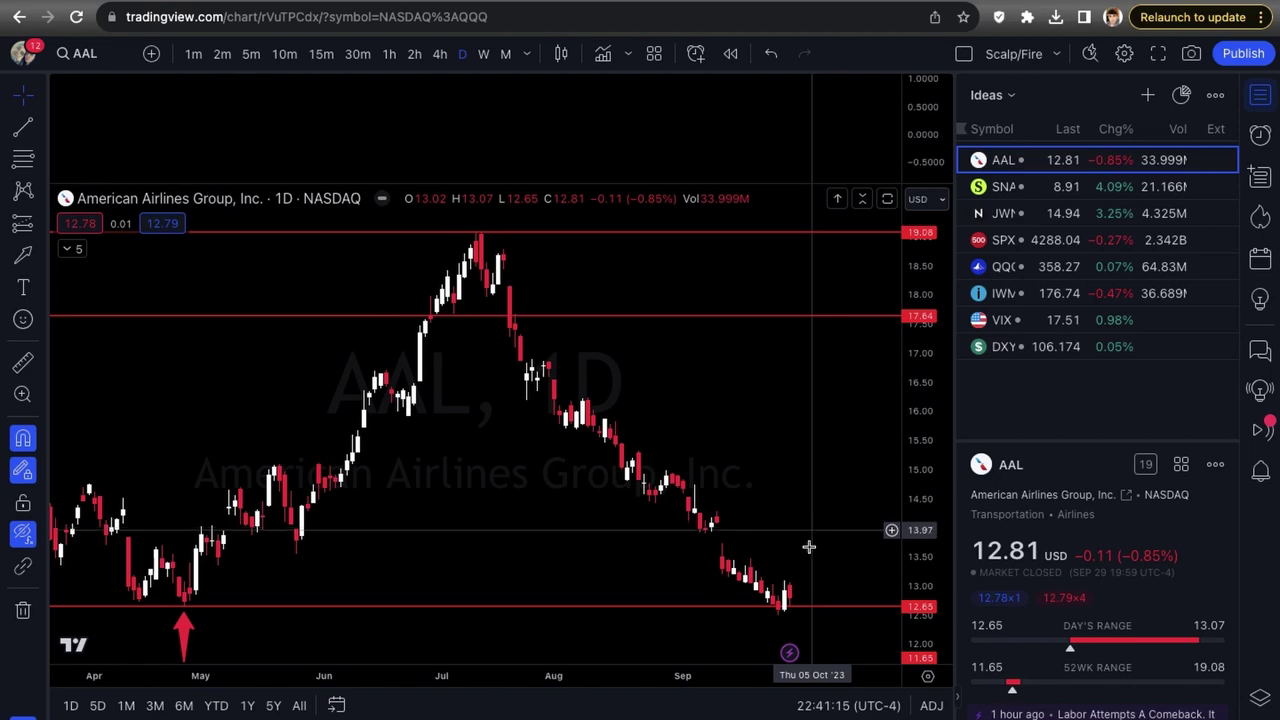
scroll(810, 545, "down", 4)
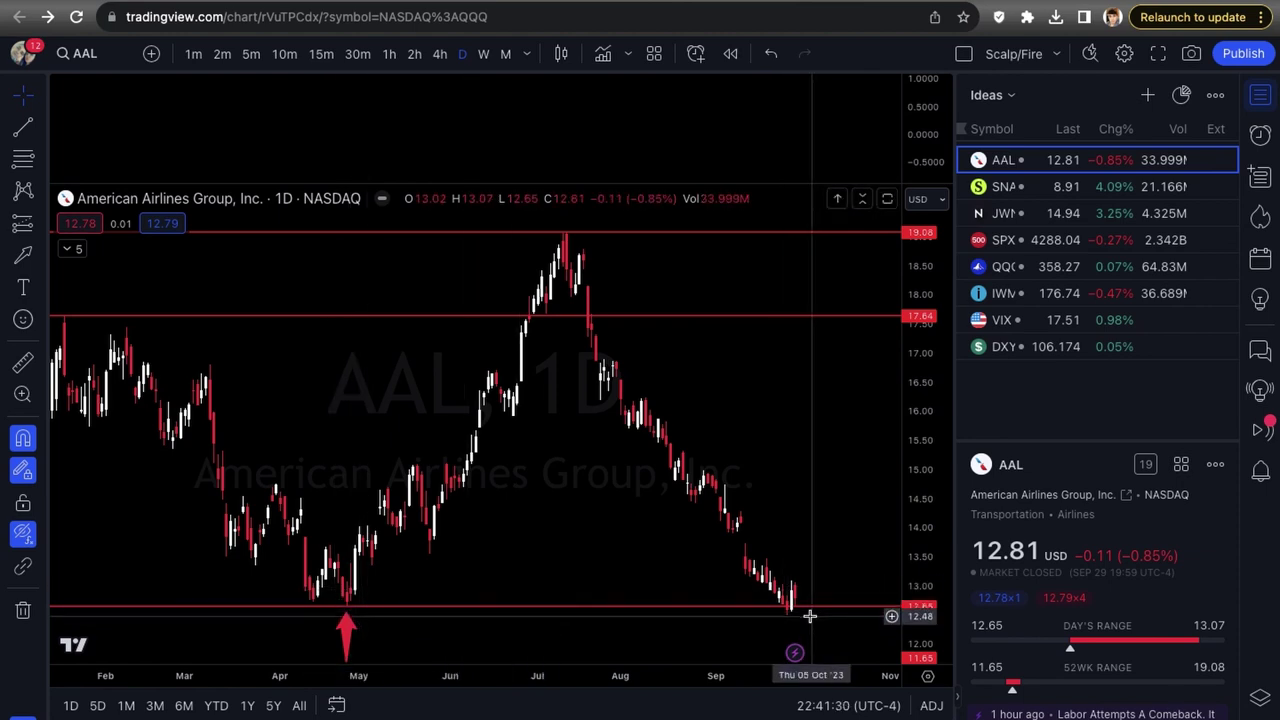
scroll(810, 617, "down", 5)
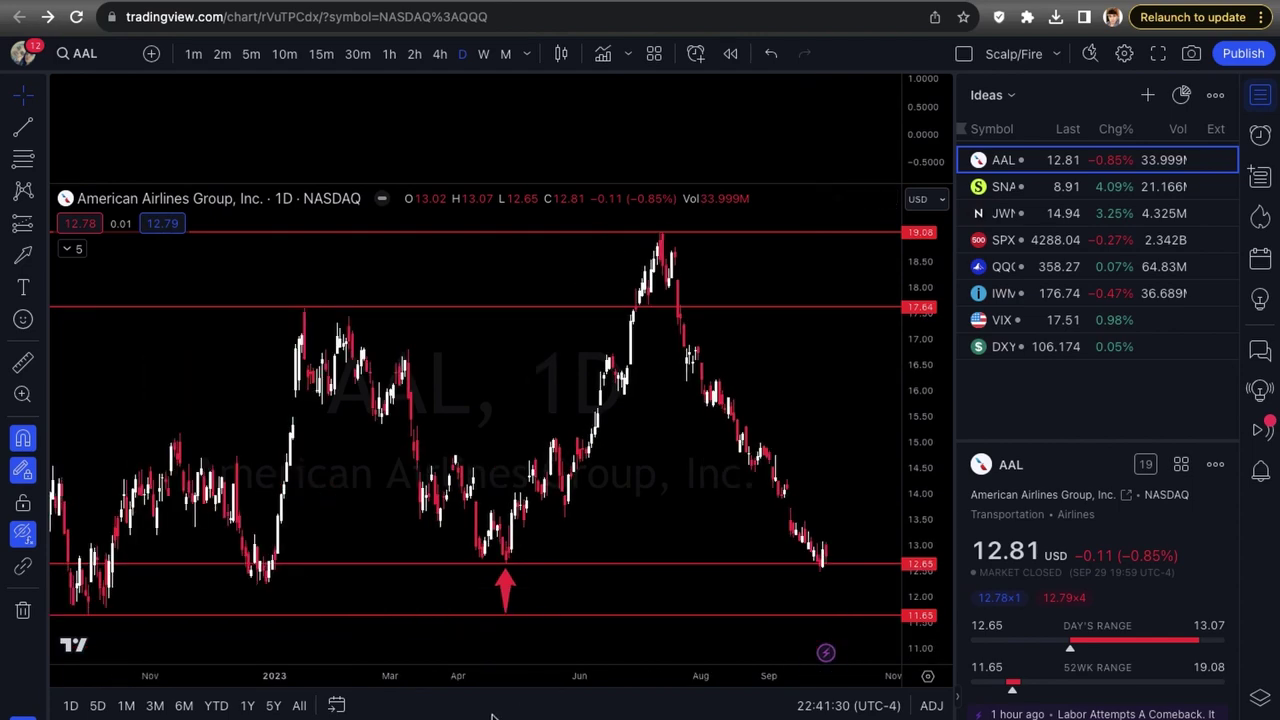
key("alt+h")
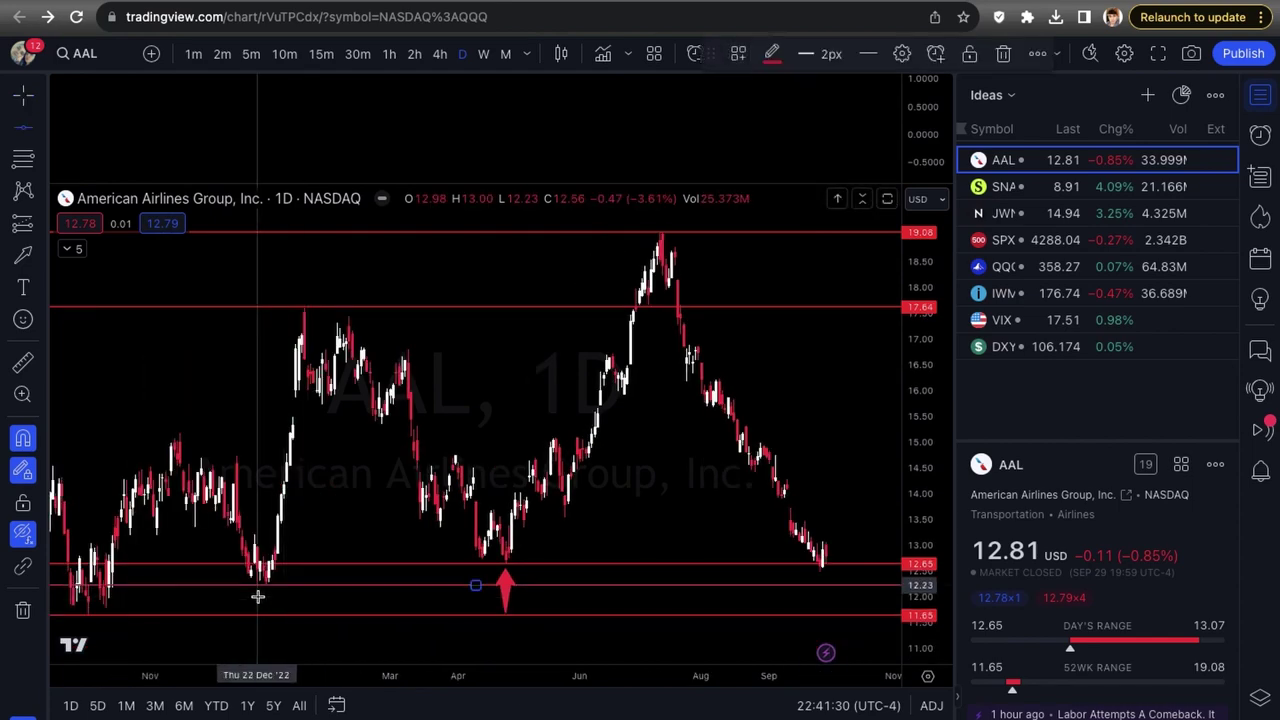
left_click(257, 597)
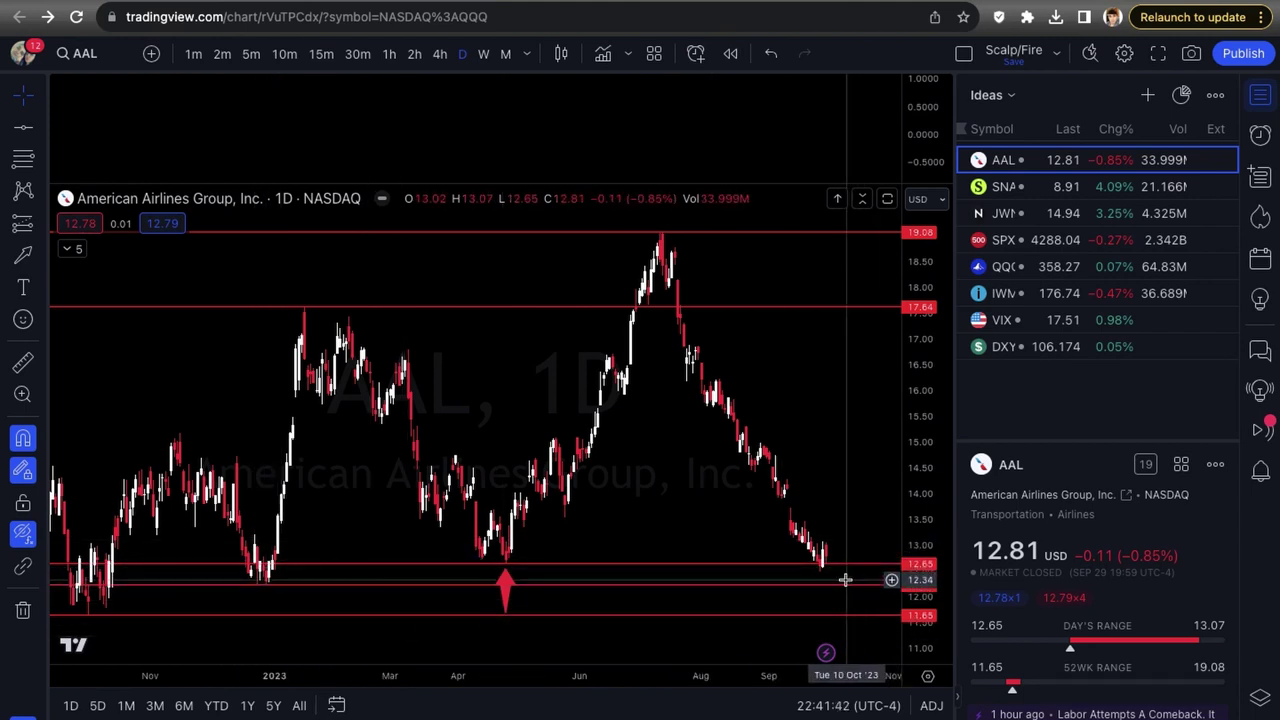
Step: Review AAL's recent daily price action near the 12.65 line and switch the chart to the 1-hour interval
key("alt+h")
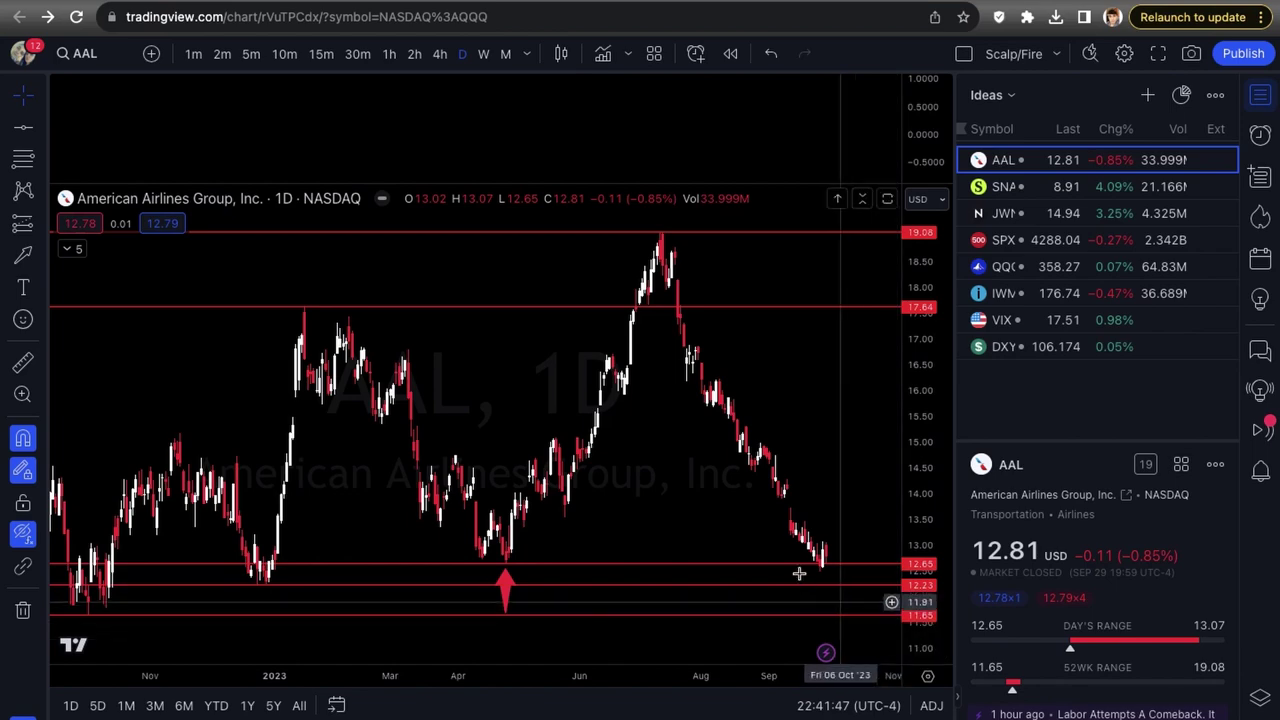
scroll(814, 523, "up", 5)
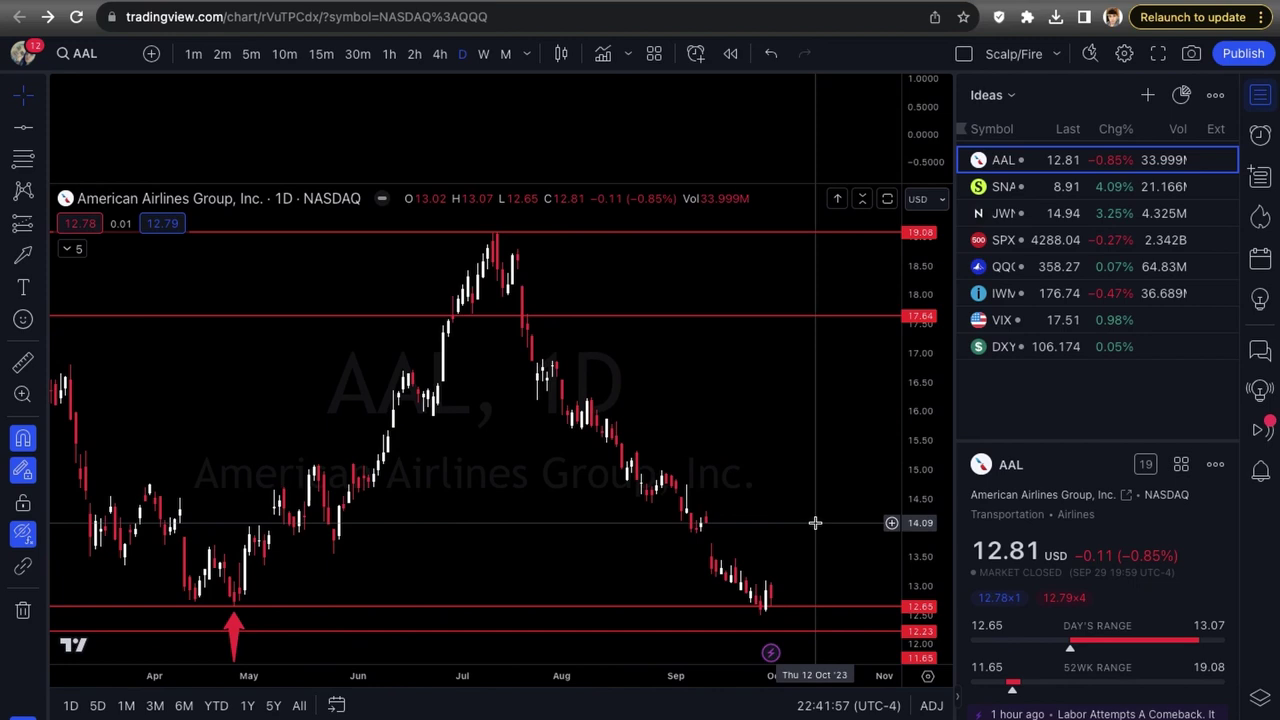
scroll(815, 523, "up", 2)
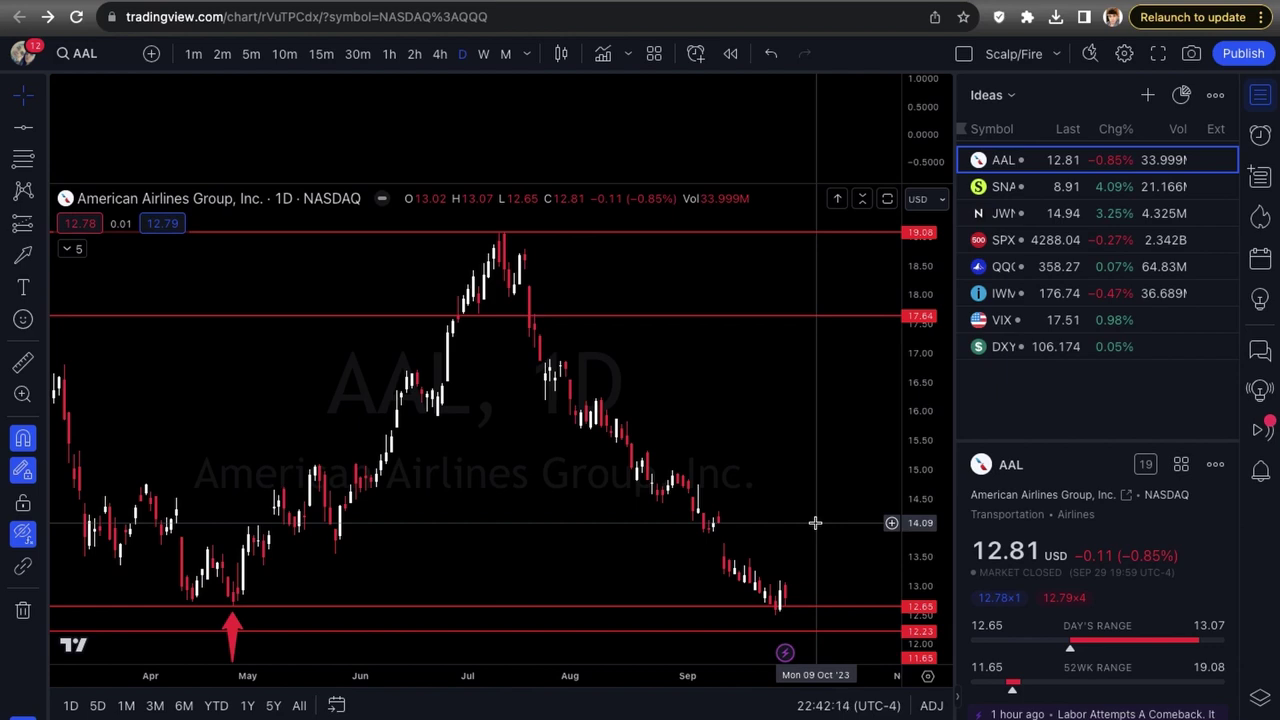
scroll(815, 522, "up", 1)
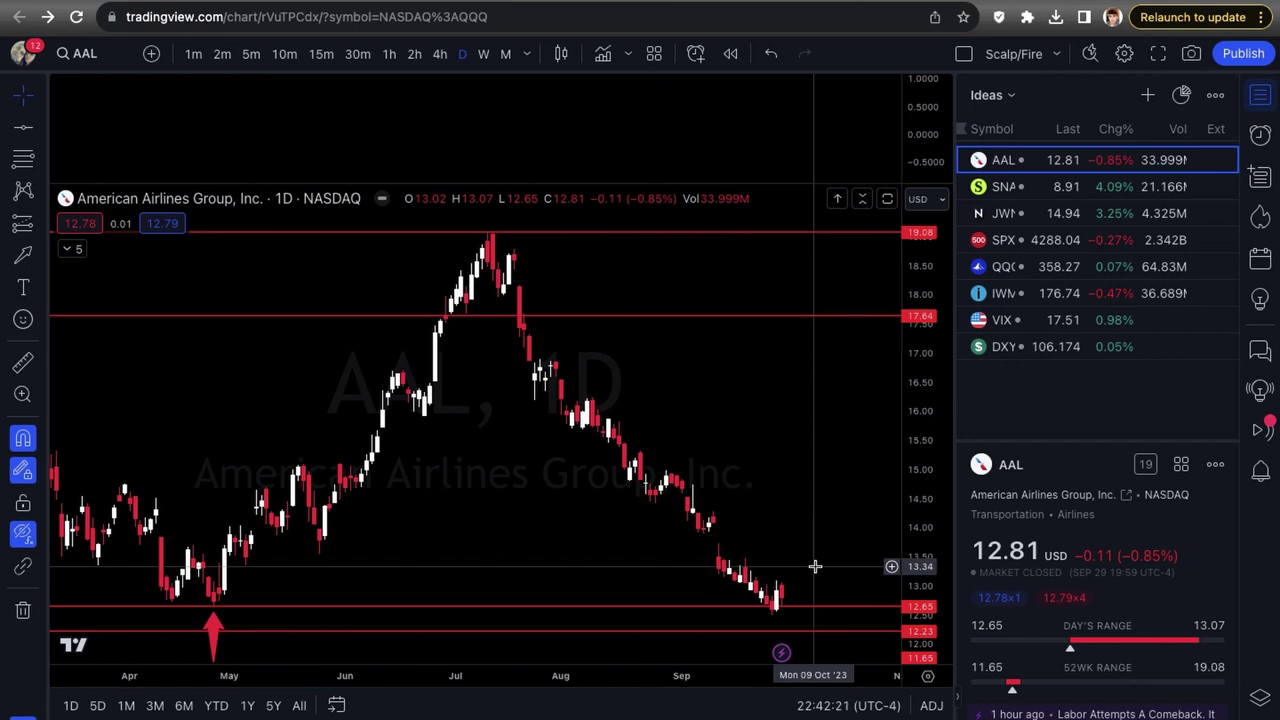
scroll(815, 566, "up", 5)
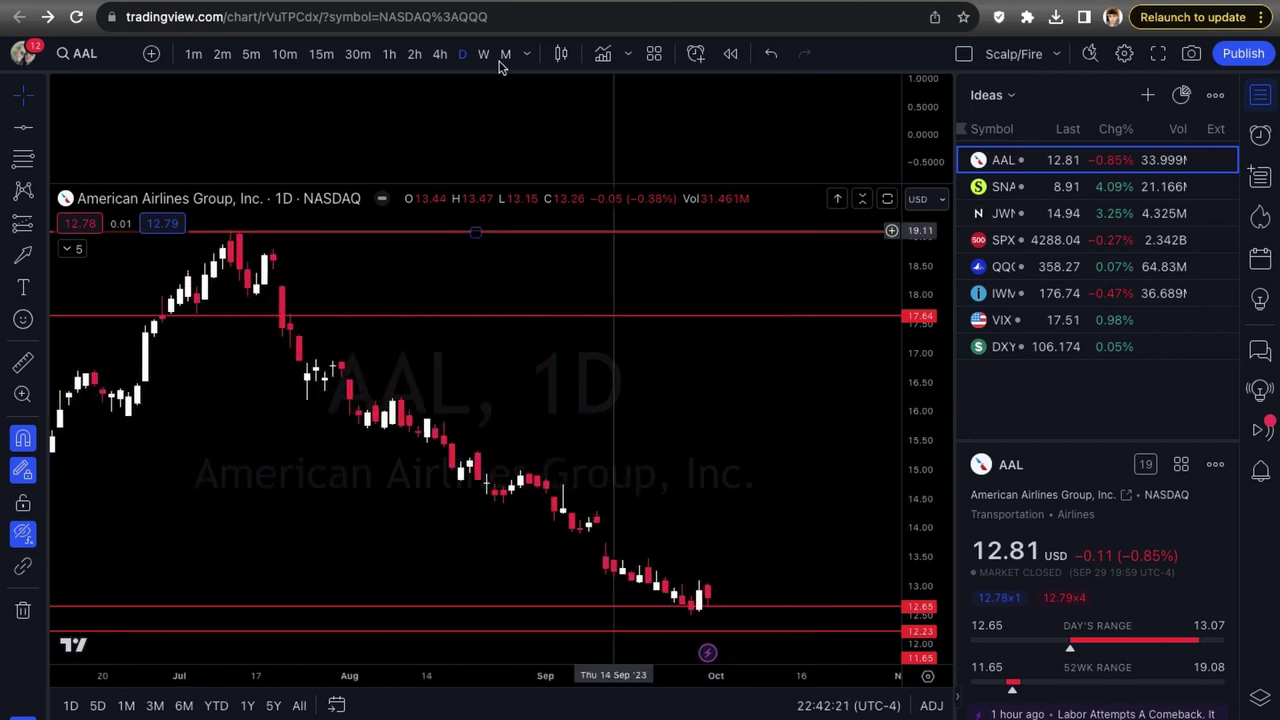
type("1h")
key("Return")
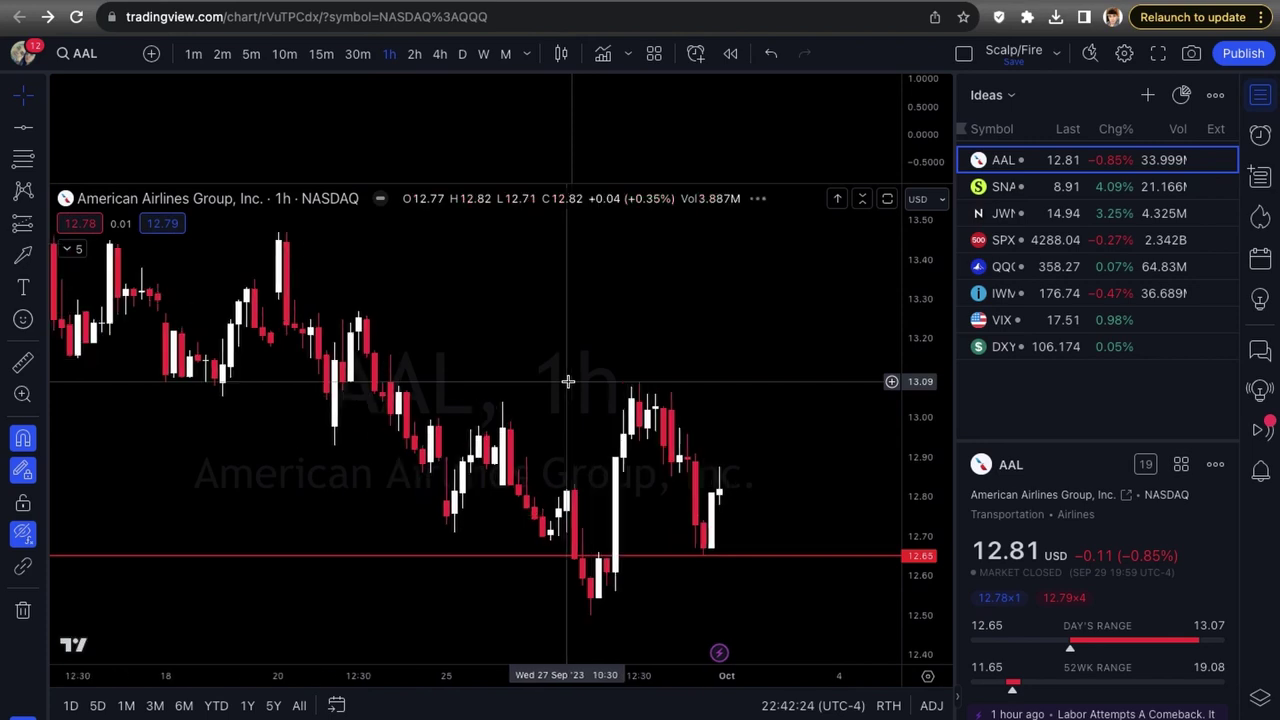
Step: Draw a descending trend line on the AAL hourly chart from the 13 September high at 13.73 to the 20 September high at 13.47
scroll(567, 381, "down", 4)
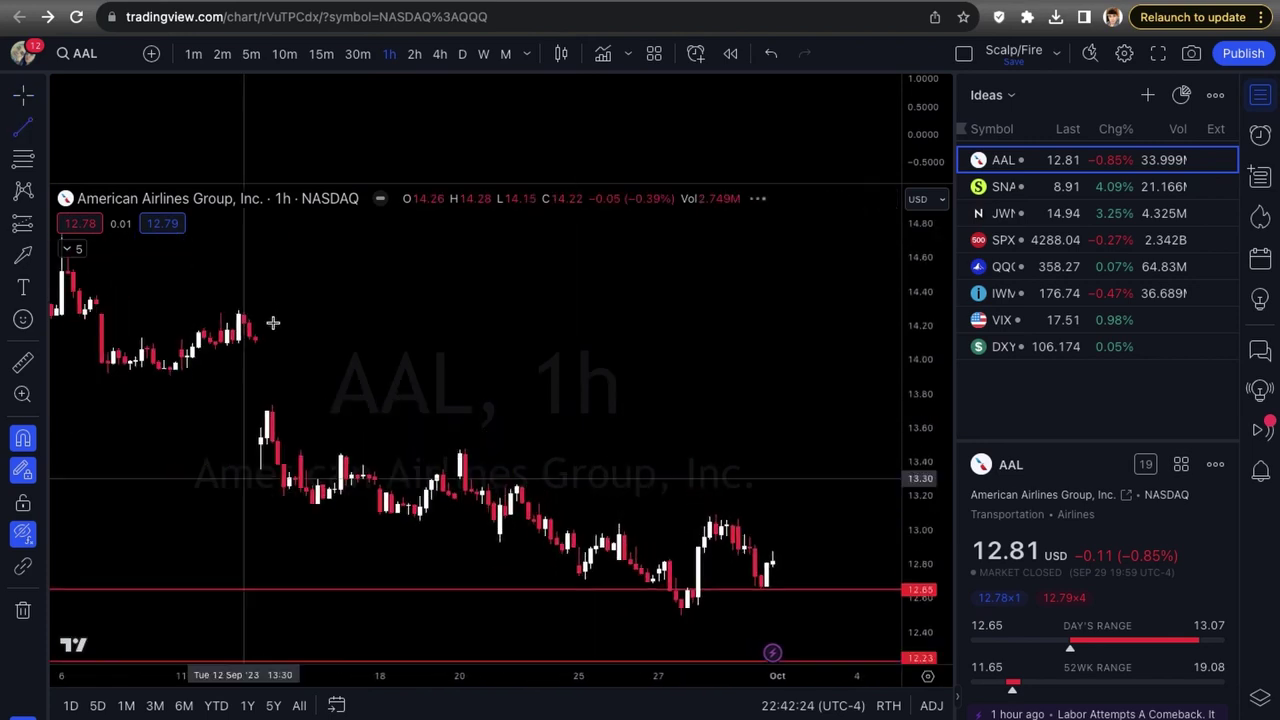
left_click(270, 405)
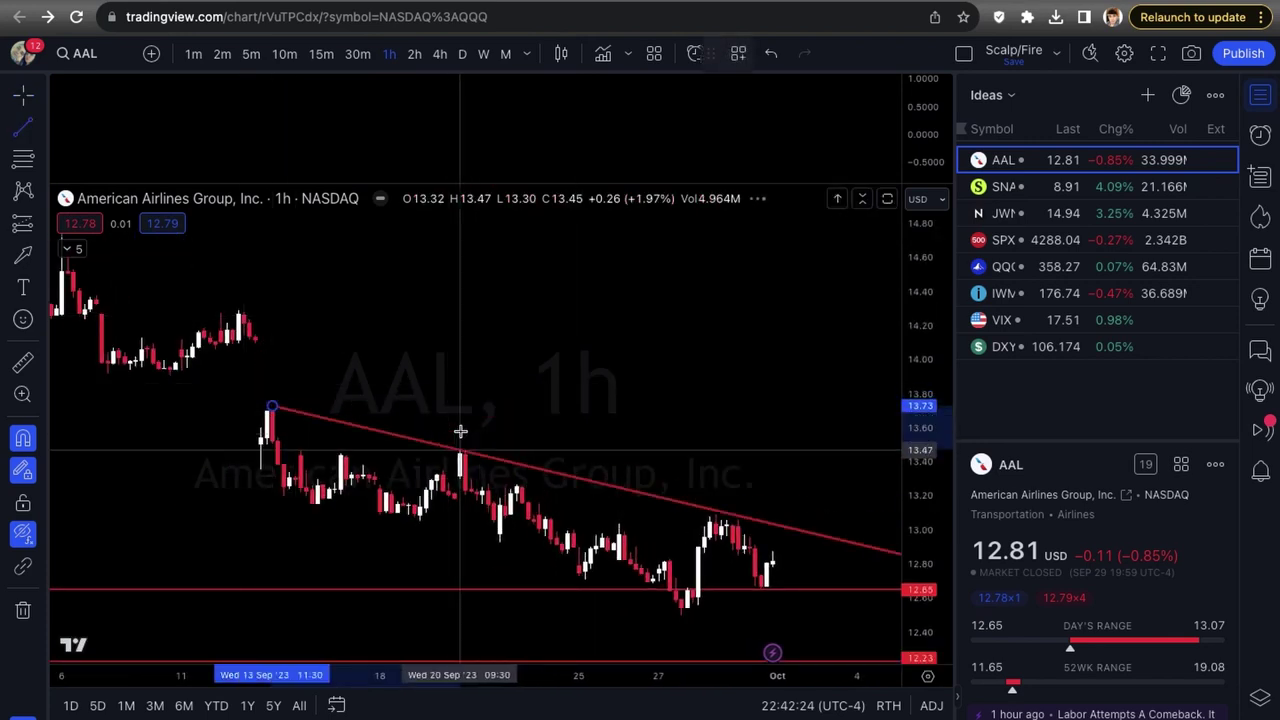
left_click(460, 431)
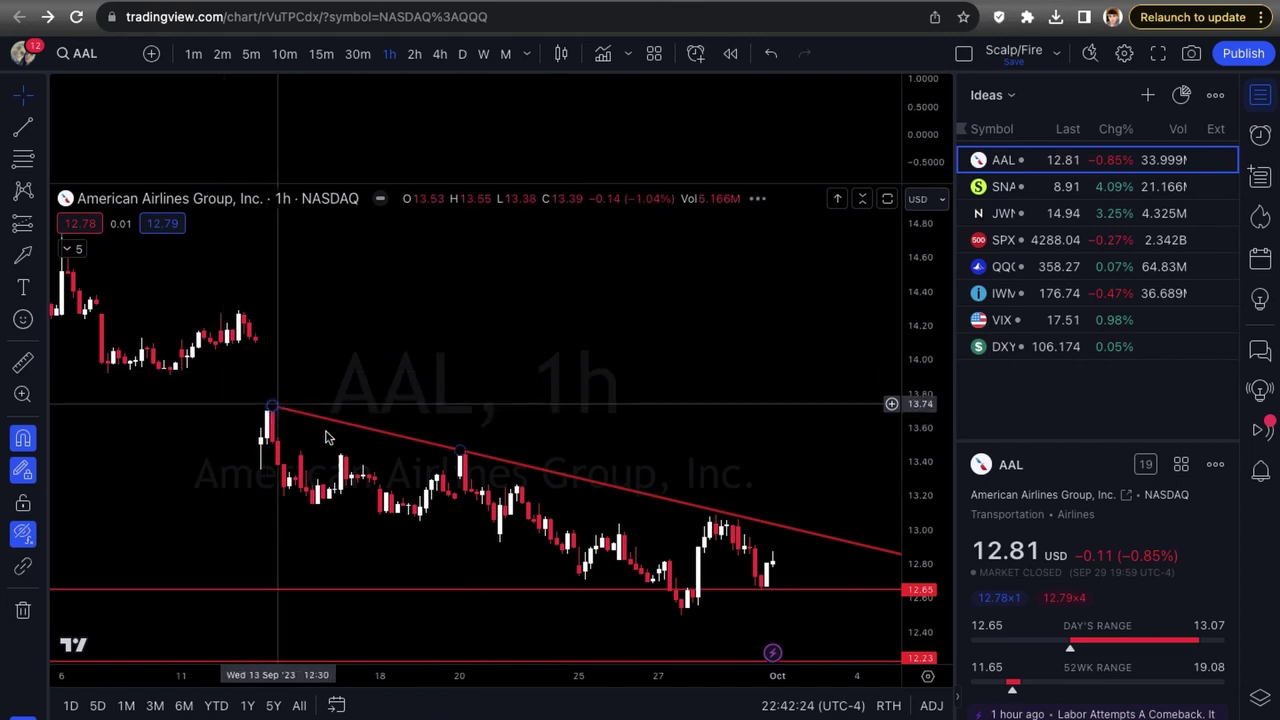
key("Escape")
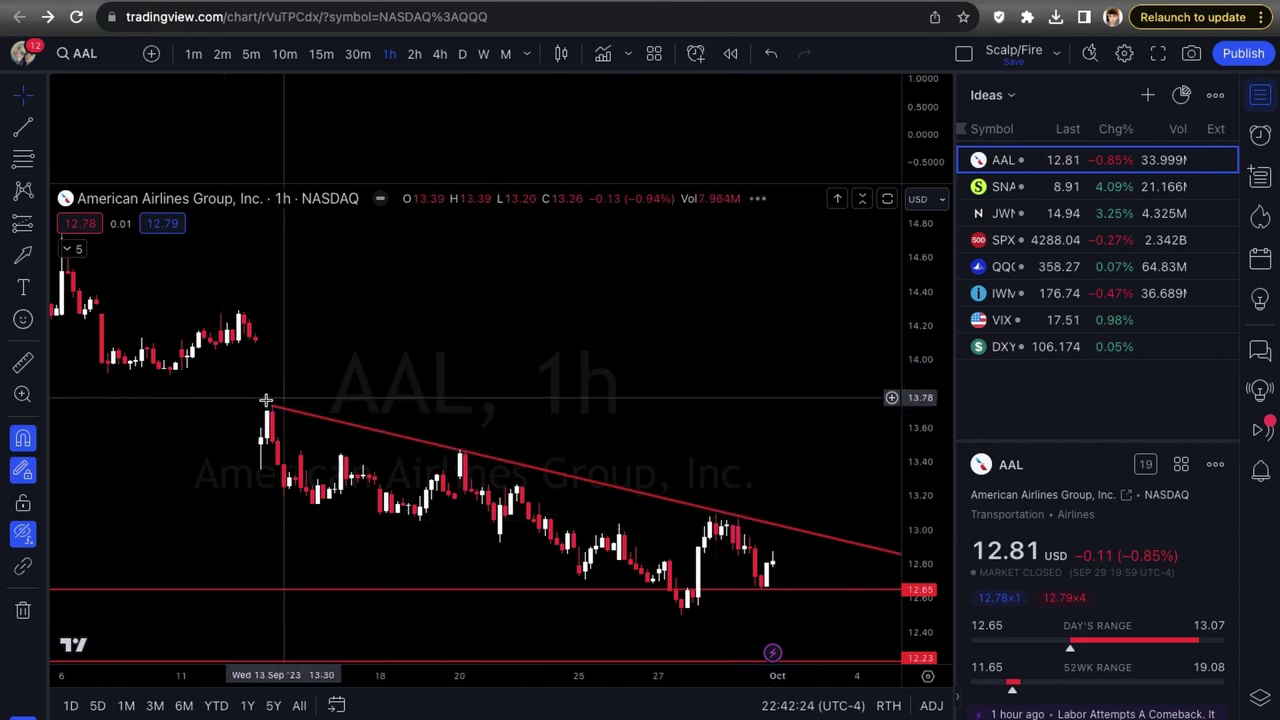
Step: Check the trend line's style settings and move its second anchor to the 28 September high at 13.09
double_click(557, 481)
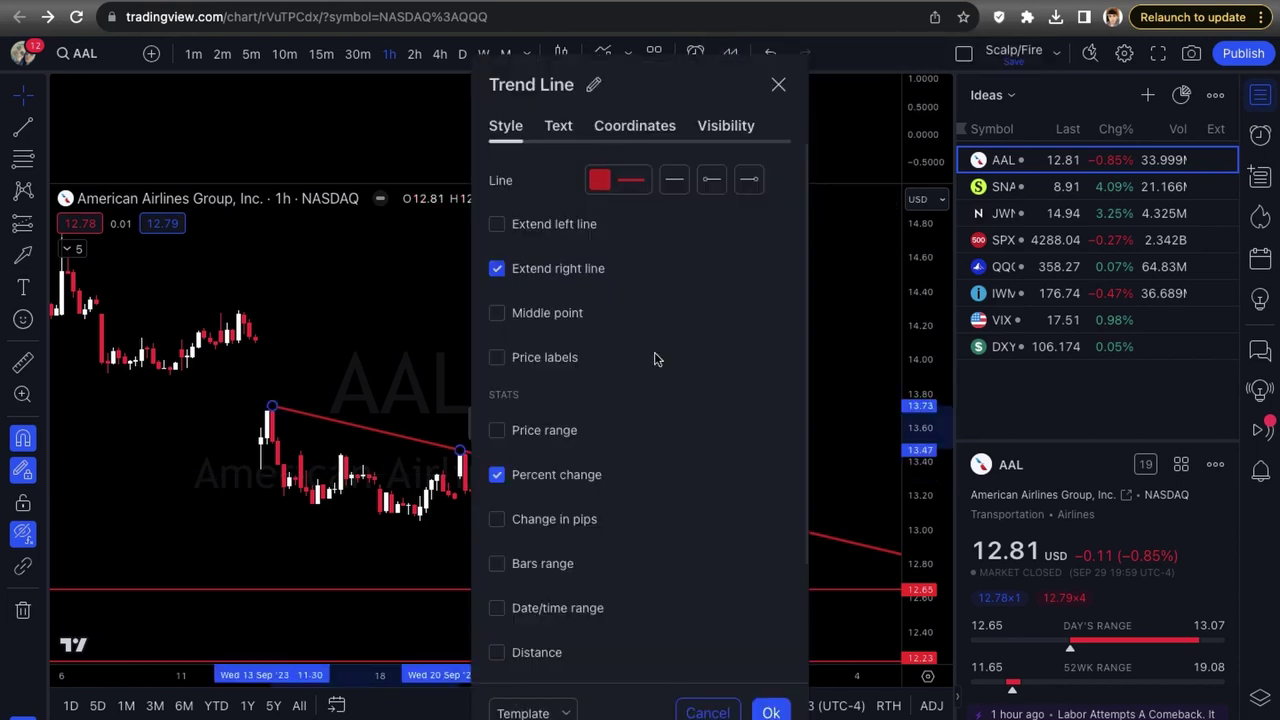
left_click(772, 709)
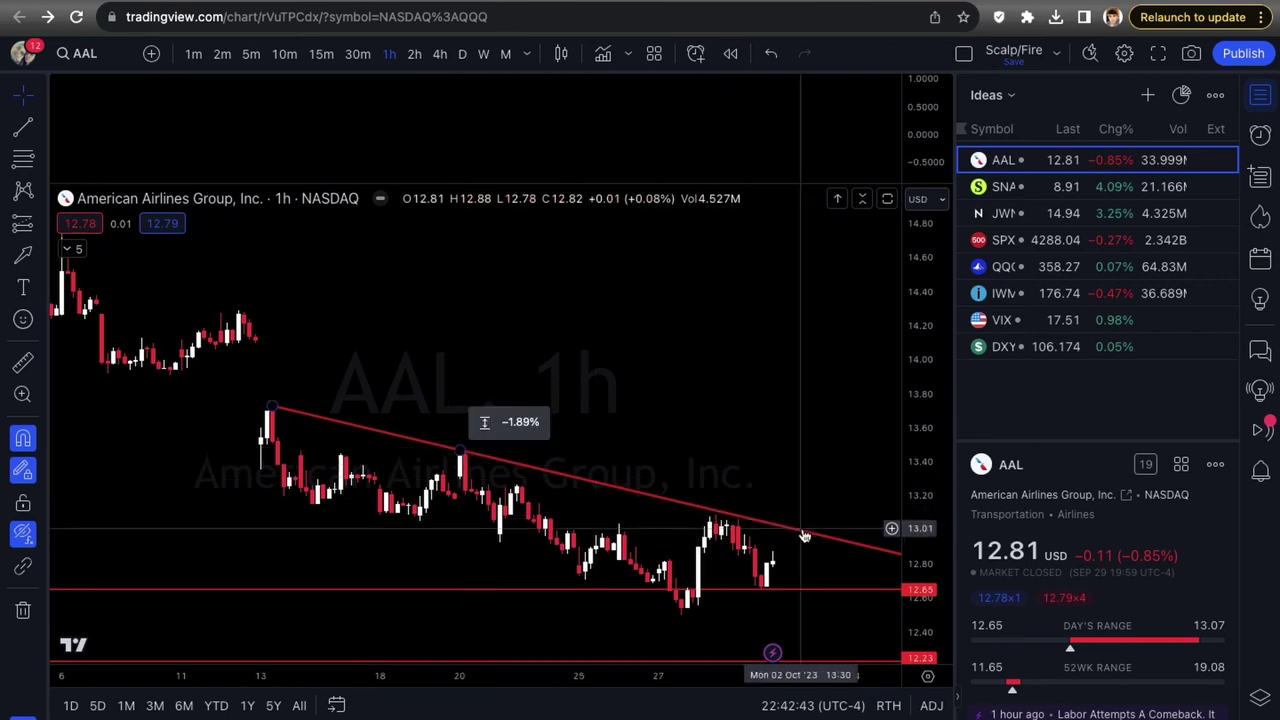
left_click_drag(464, 451, 714, 487)
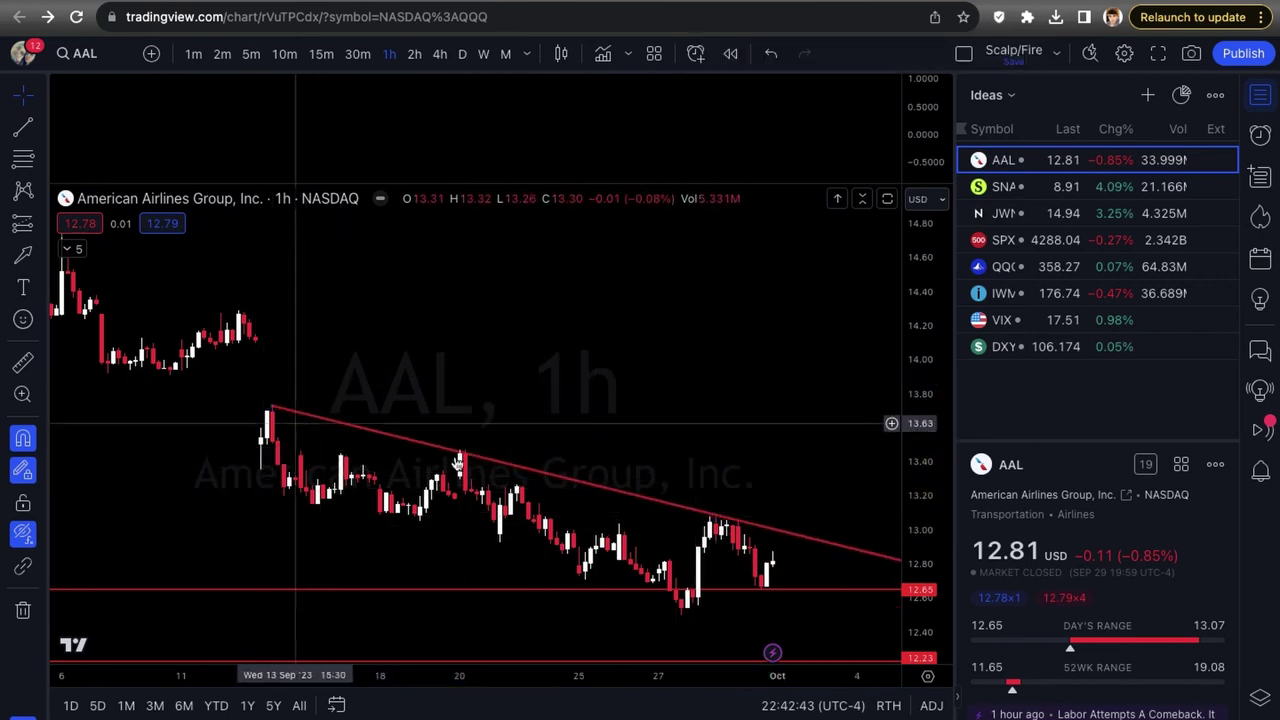
Step: Create a one-time alert named Breakout for AAL crossing the descending trend line
right_click(790, 537)
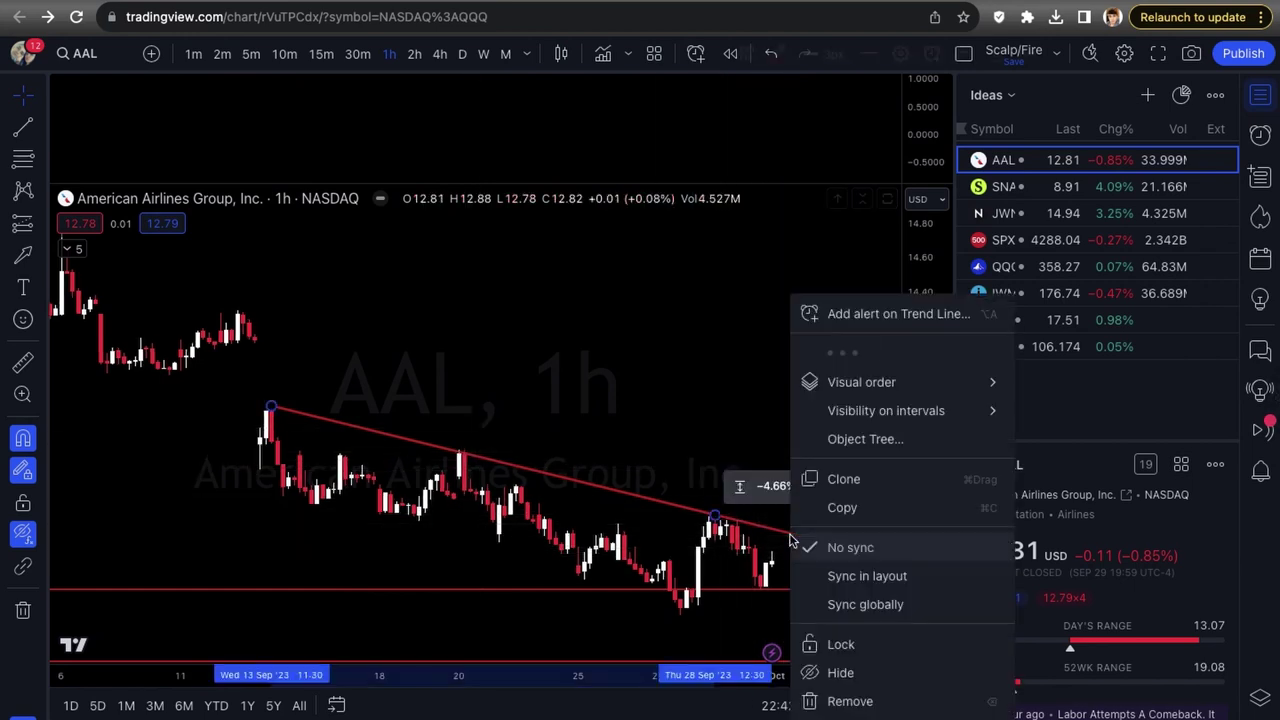
left_click(872, 316)
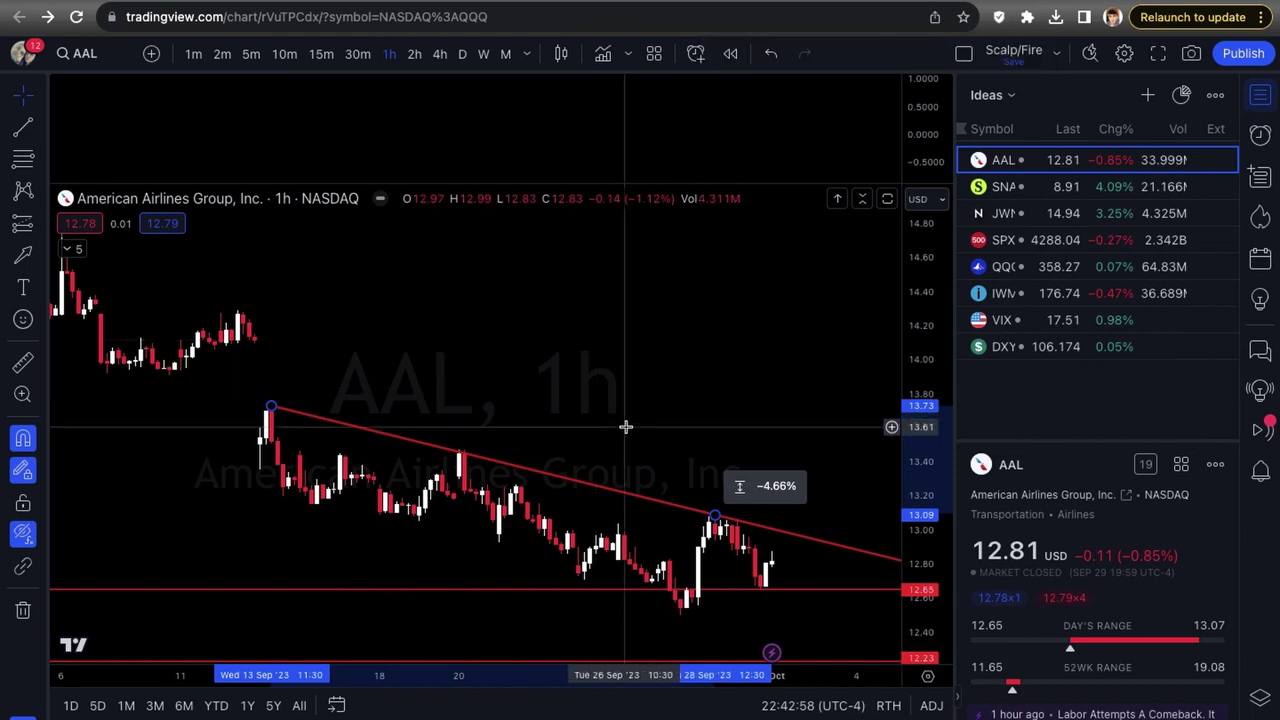
left_click(617, 491)
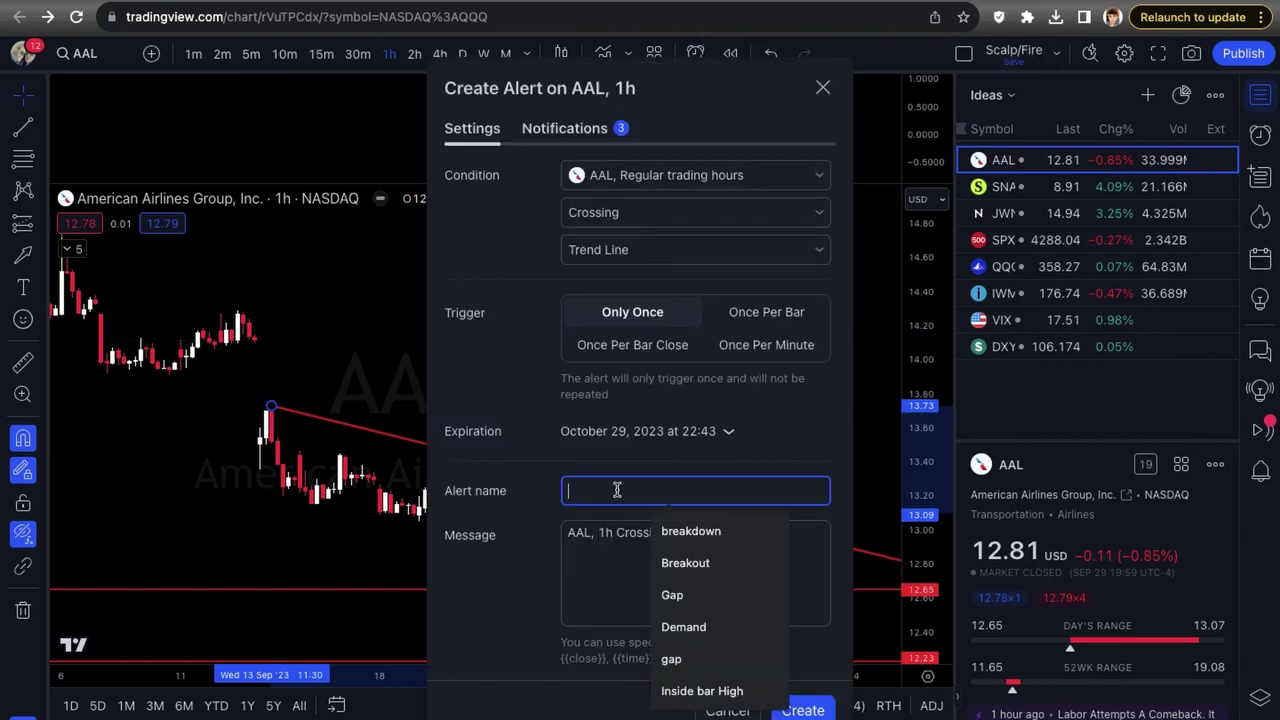
left_click(714, 563)
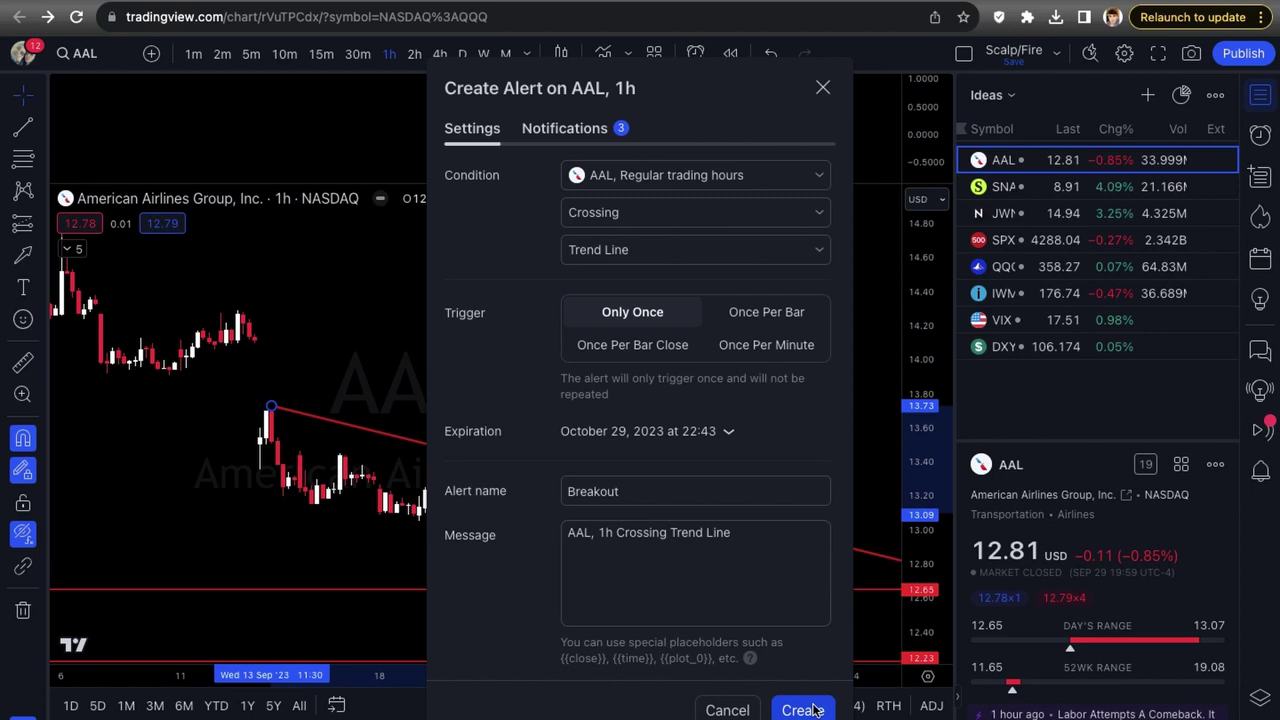
left_click(803, 710)
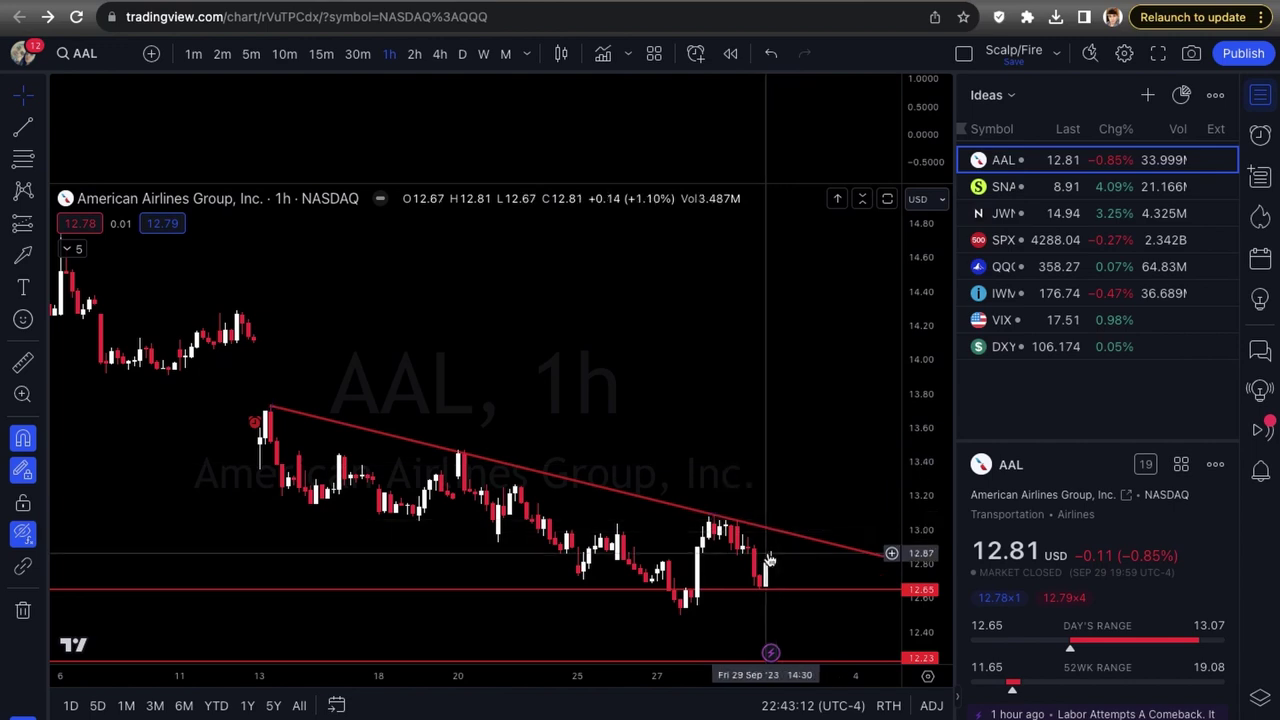
Step: Draw a rectangle over the 13 September price gap on the AAL hourly chart, from 13.73 up to about 14.10
scroll(700, 457, "down", 1)
key("alt+shift+r")
left_click(291, 405)
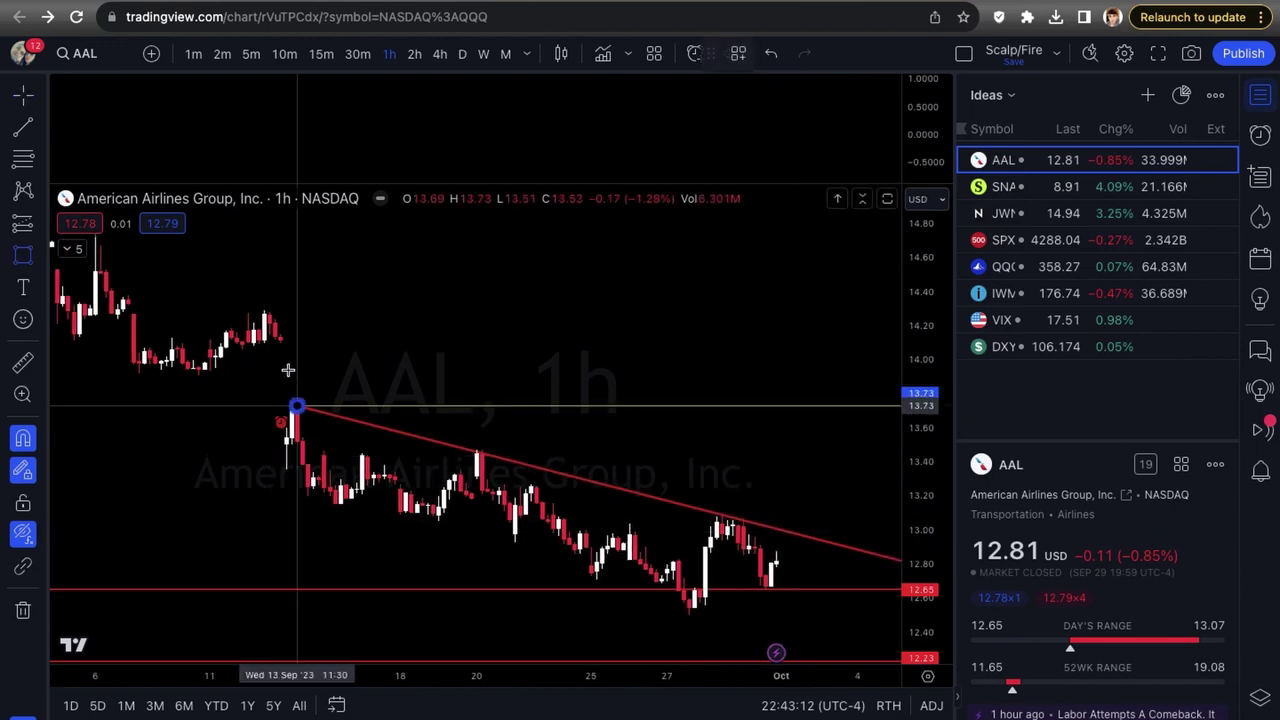
left_click(288, 343)
left_click(516, 408)
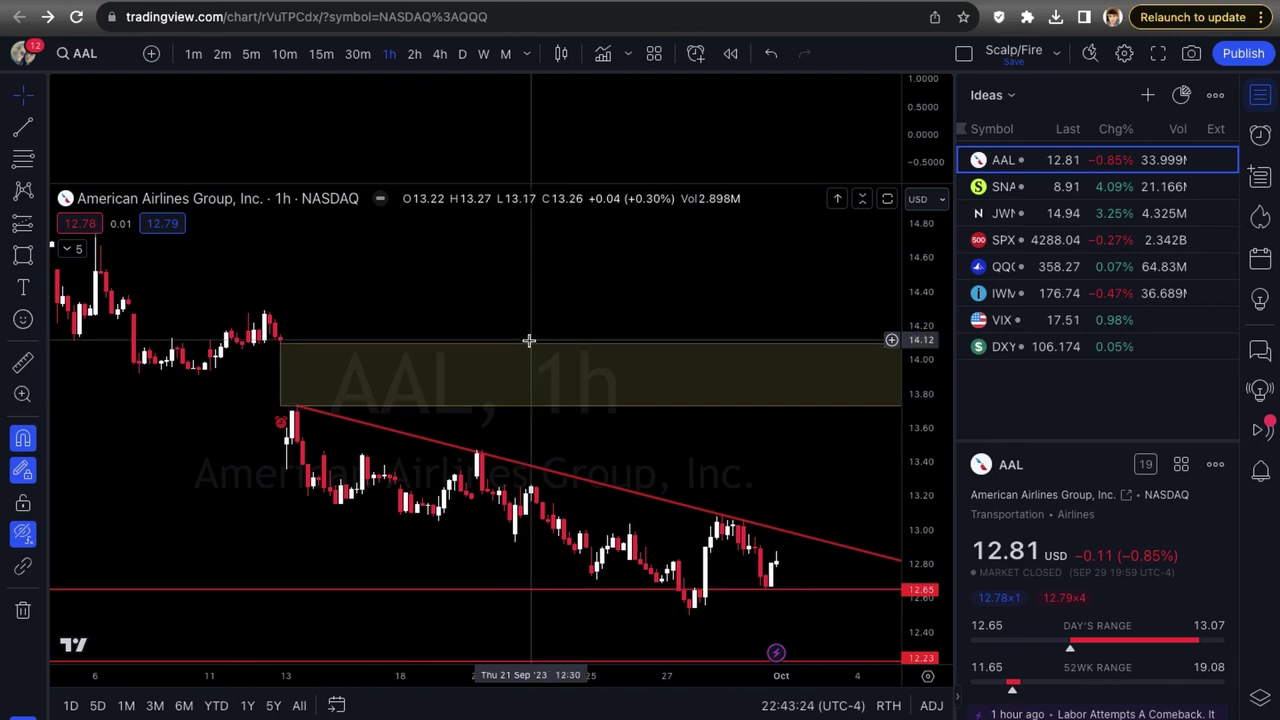
Step: Examine AAL's hourly price action relative to the descending trend line, the gap zone and the 12.65 support line
scroll(357, 377, "down", 2)
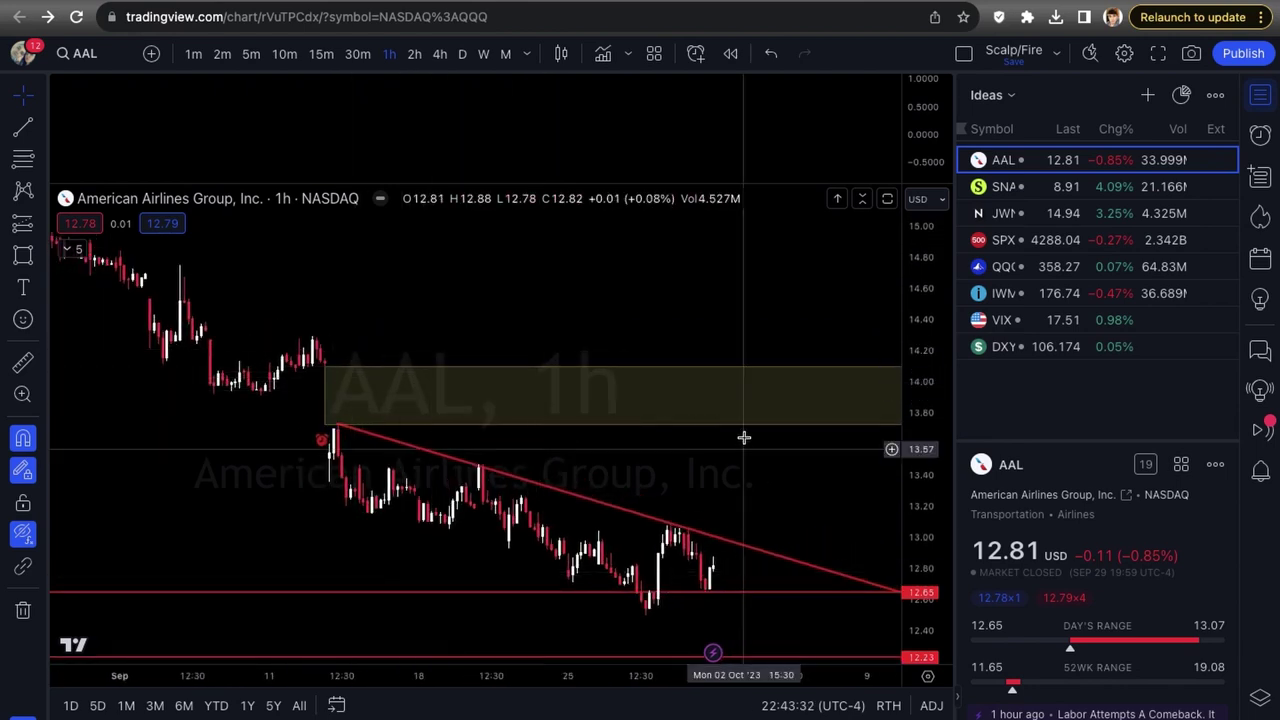
scroll(751, 470, "down", 1)
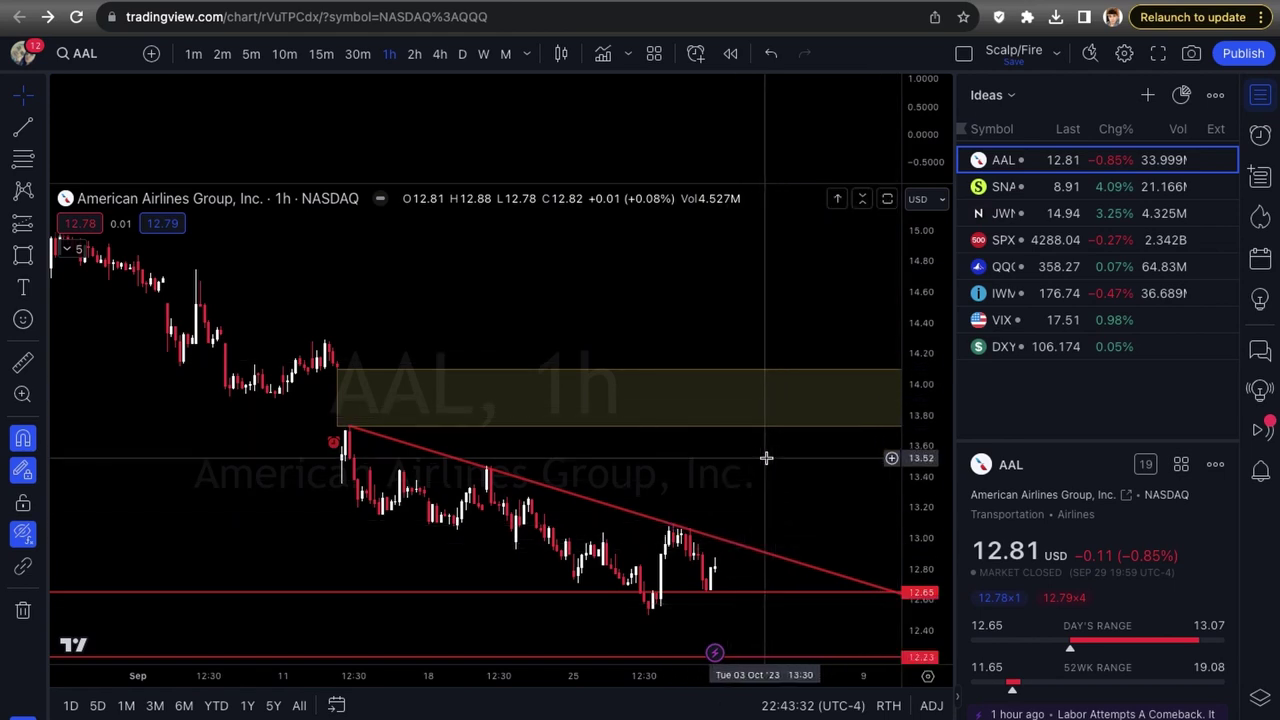
scroll(766, 457, "down", 3)
scroll(766, 457, "up", 2)
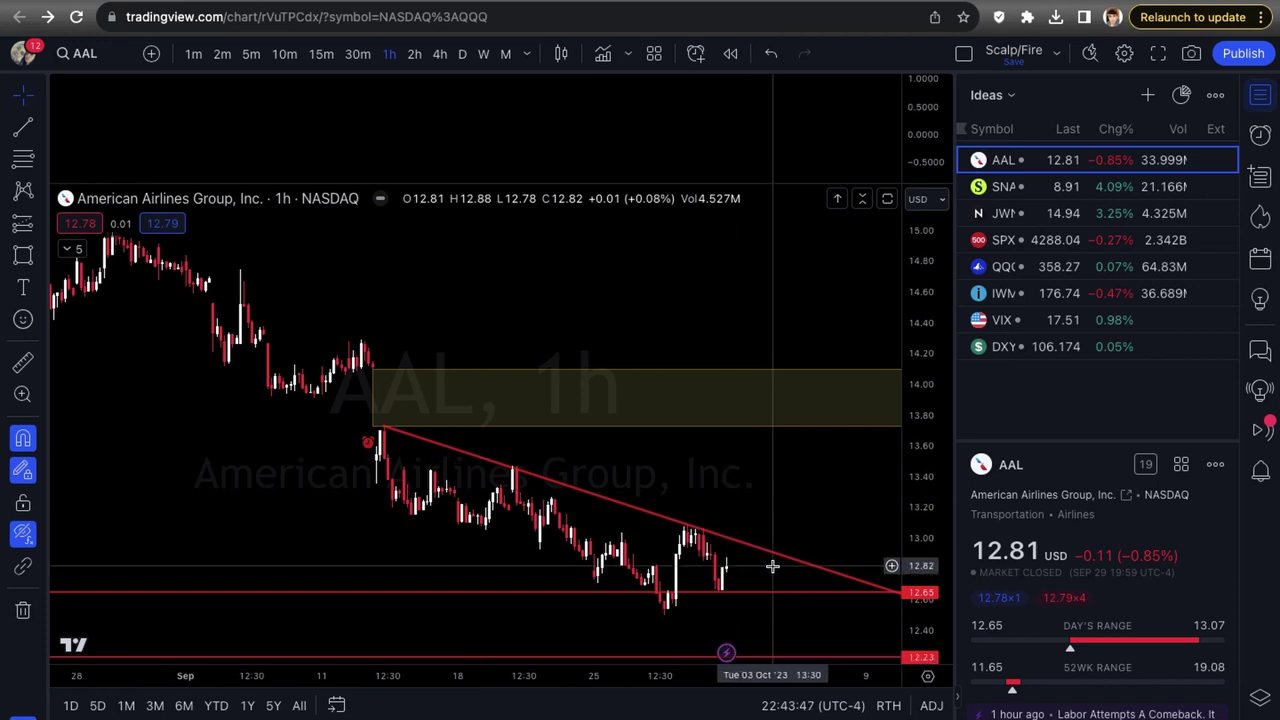
scroll(772, 566, "up", 1)
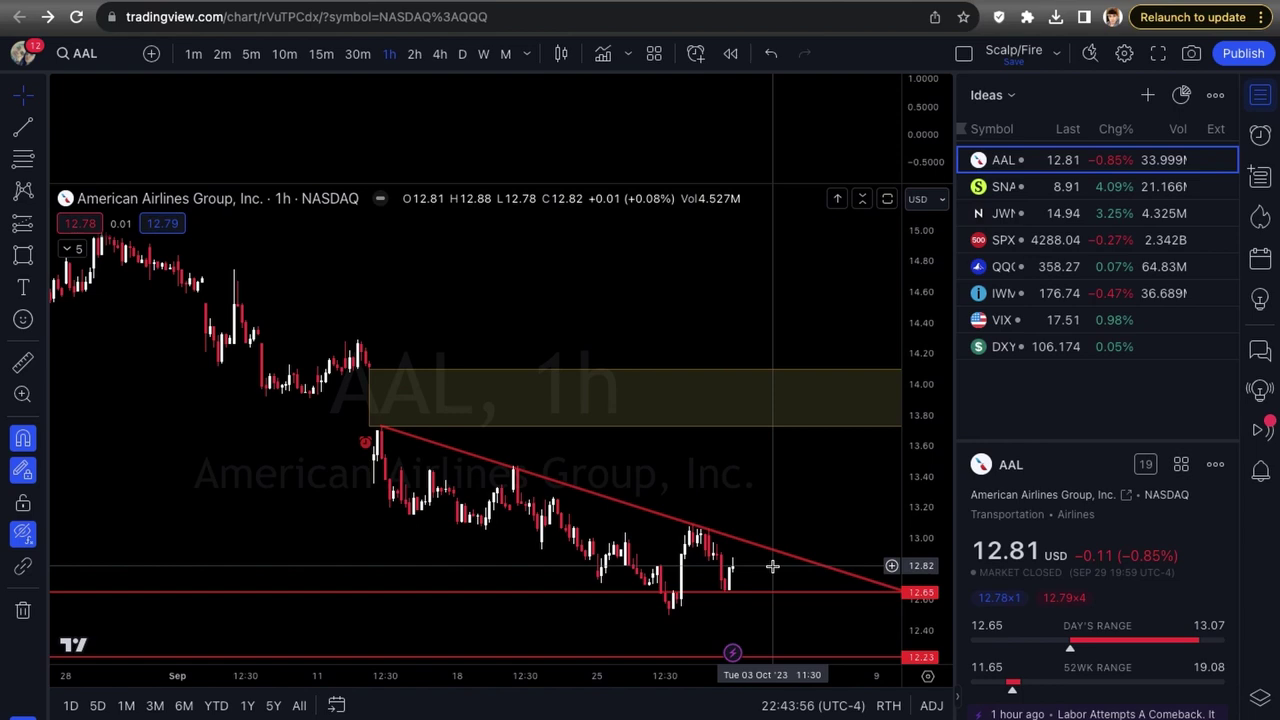
scroll(772, 566, "down", 2)
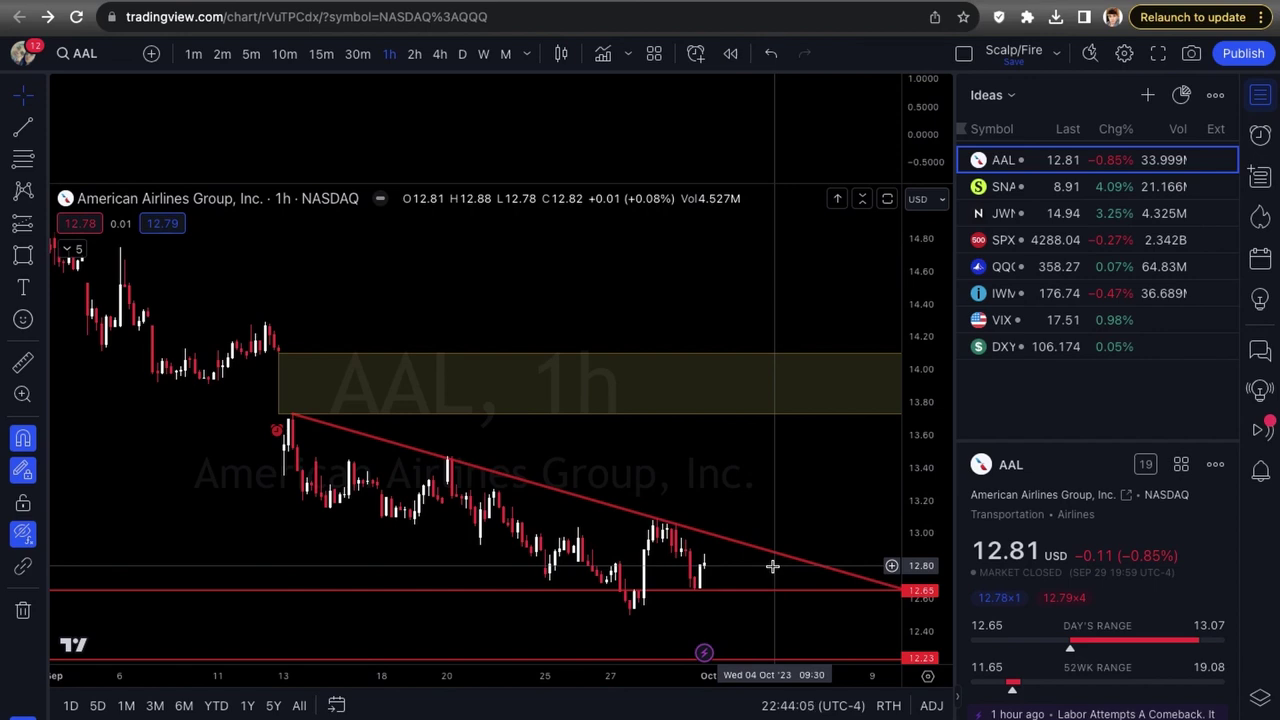
scroll(772, 566, "down", 1)
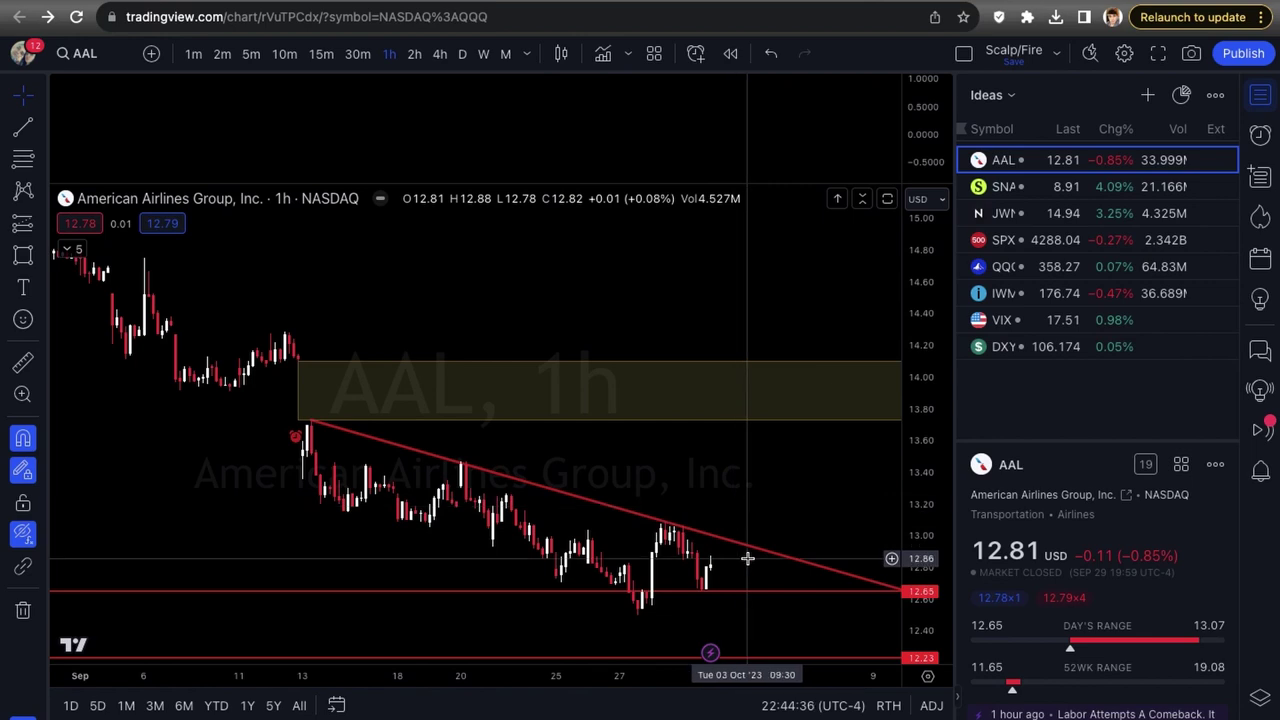
Step: Open the SNAP weekly chart from the watchlist and recheck the S&P 500 Index Seasonality chart
key("Down")
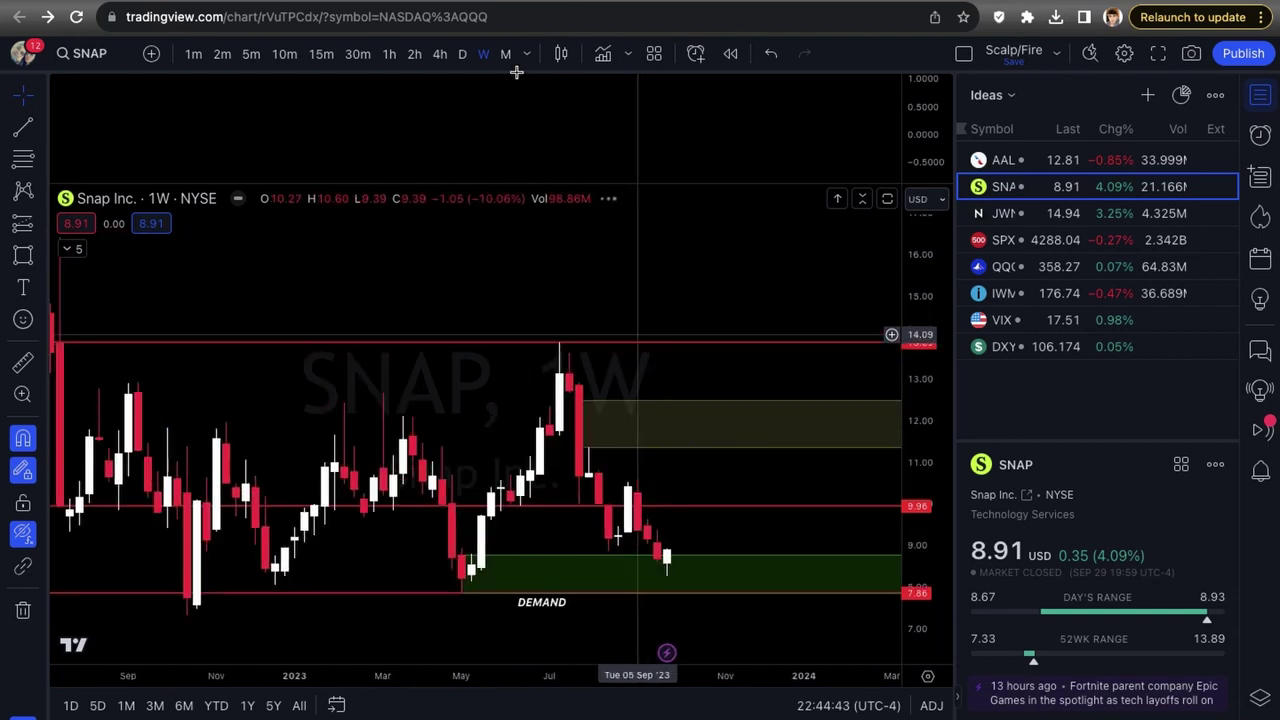
key("ctrl+Tab")
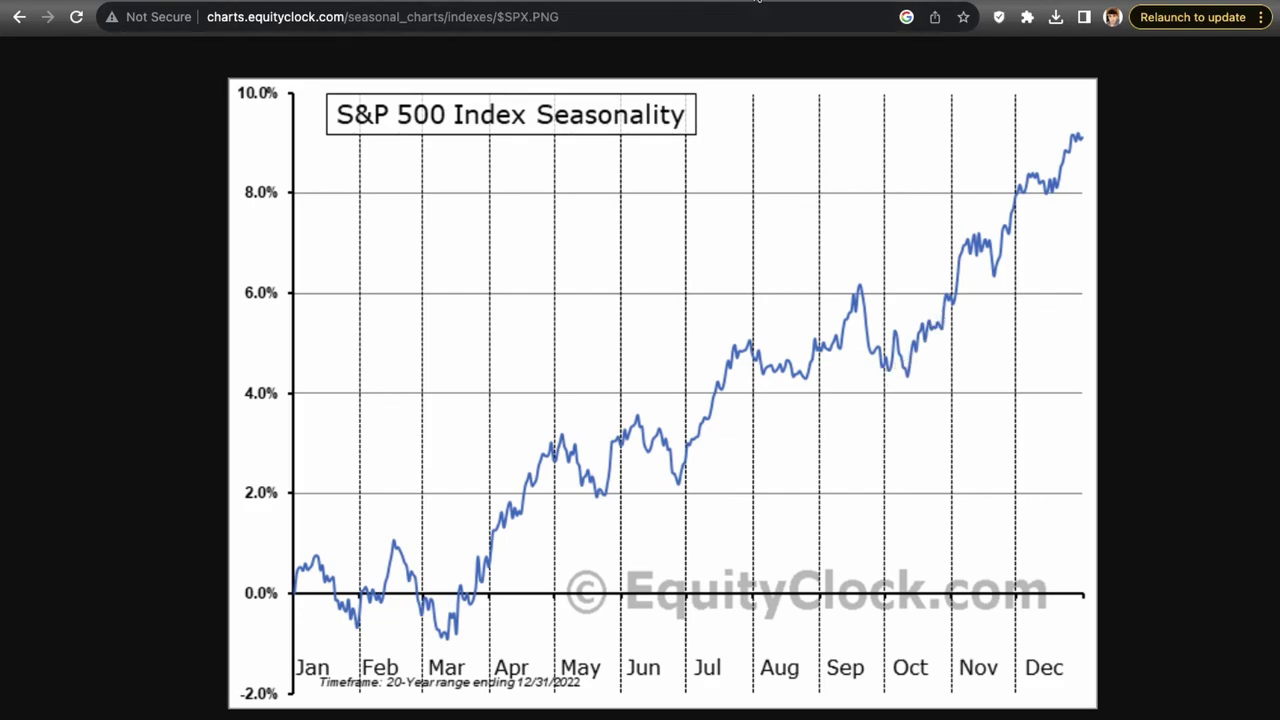
key("ctrl+shift+Tab")
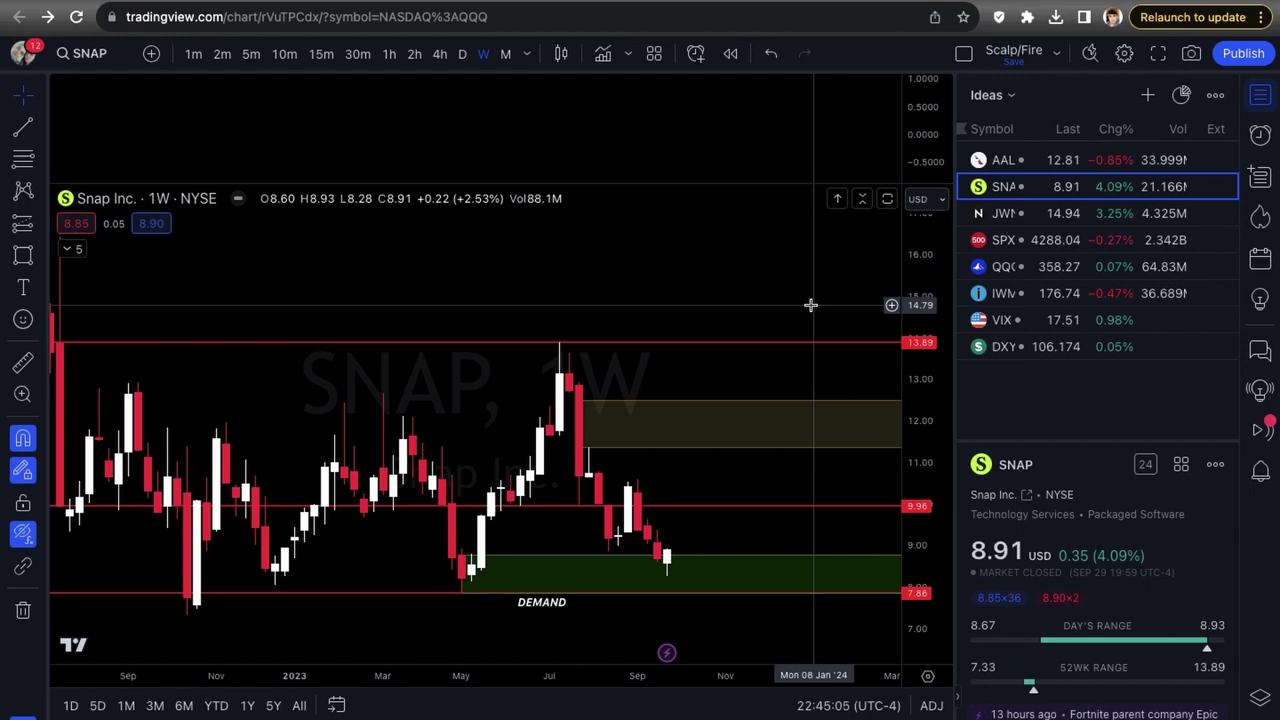
Step: Examine SNAP's weekly price action around the green demand zone, the 9.96 line and the gap zone above
scroll(811, 349, "up", 3)
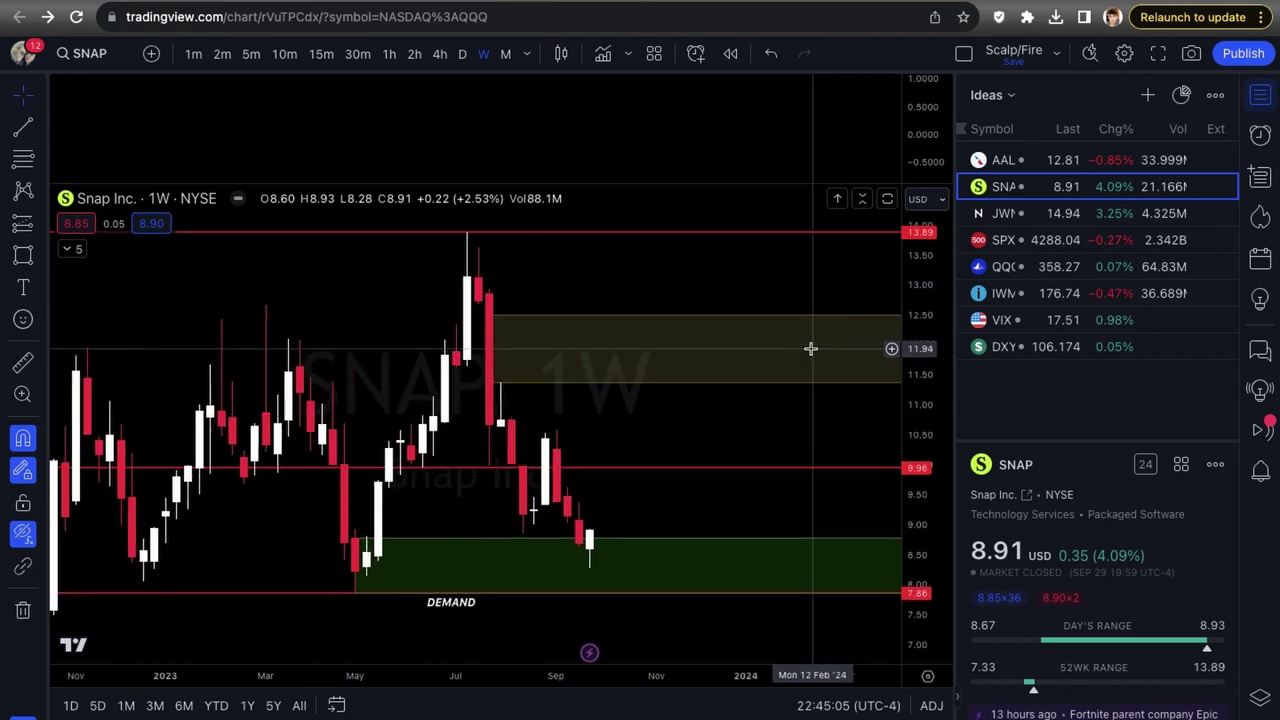
scroll(763, 398, "up", 4)
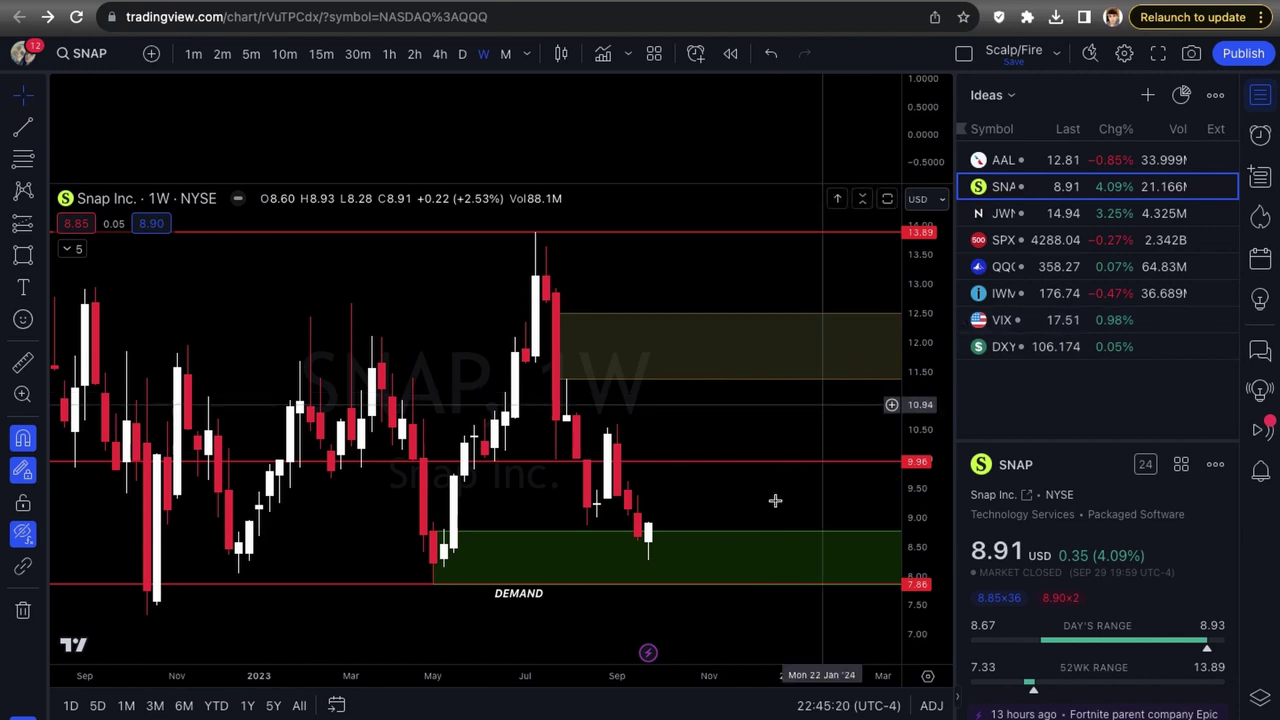
scroll(763, 529, "down", 2)
scroll(763, 529, "up", 1)
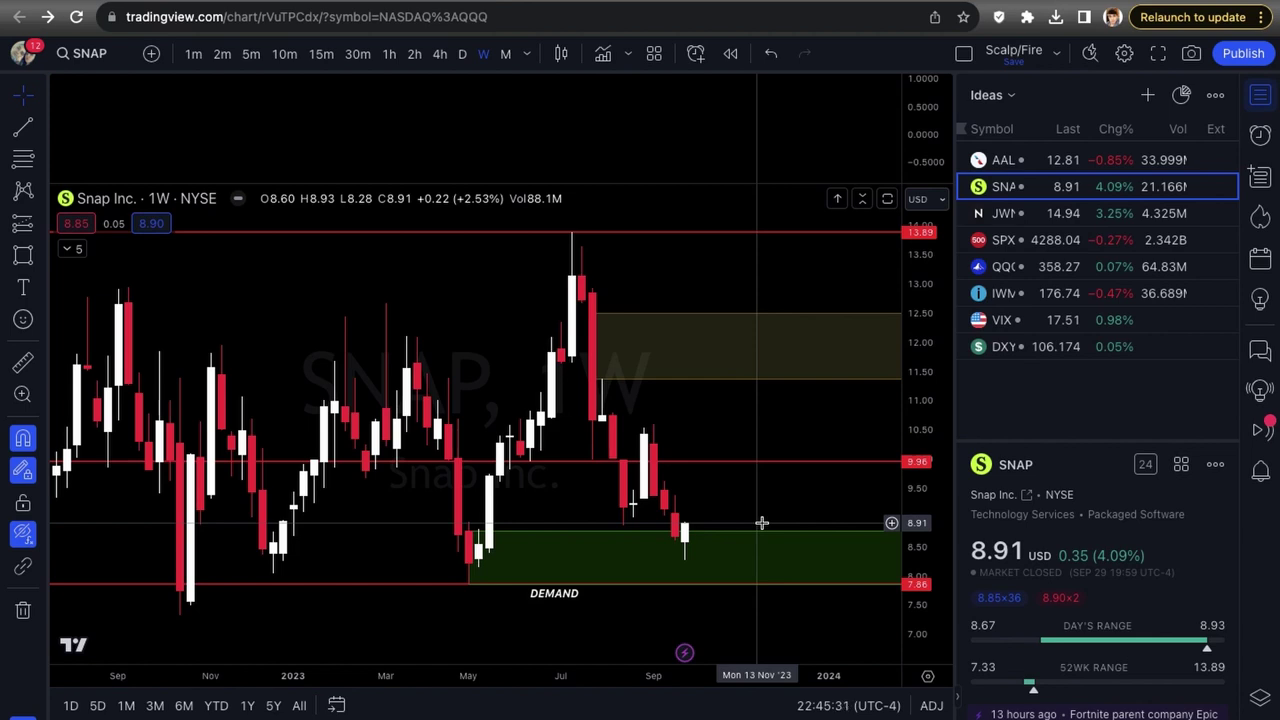
scroll(755, 440, "down", 2)
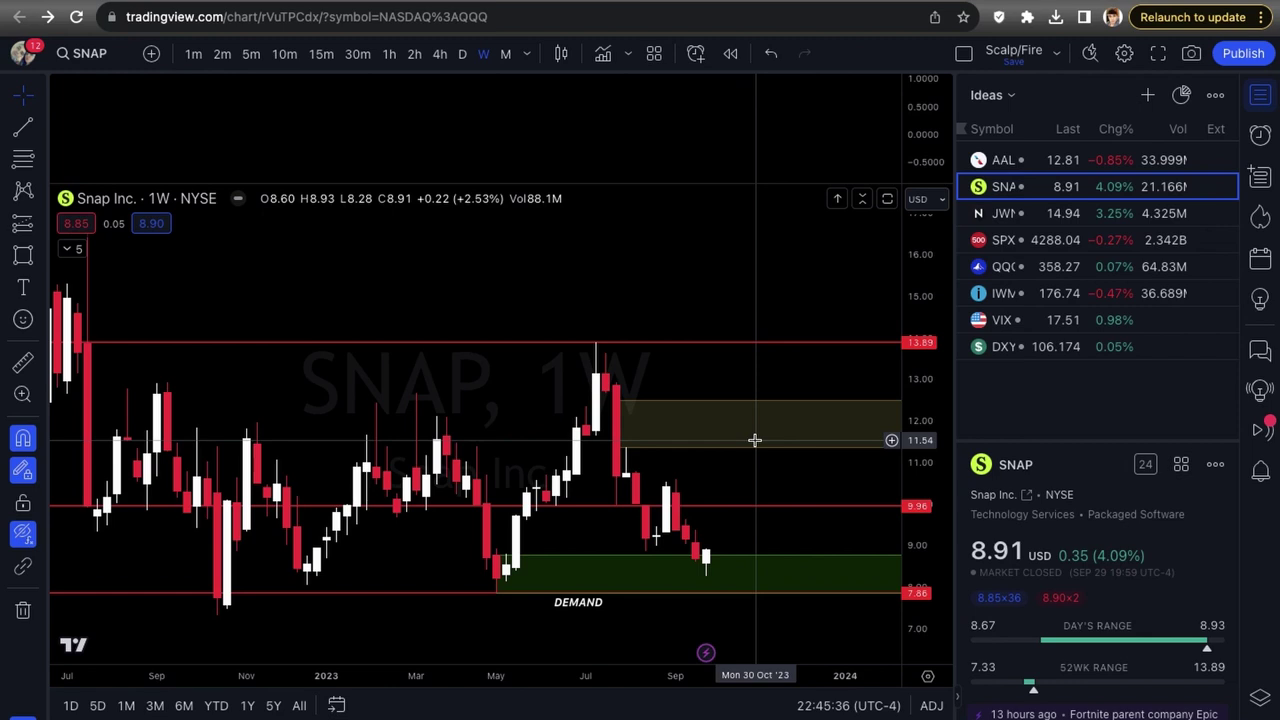
scroll(537, 575, "up", 1)
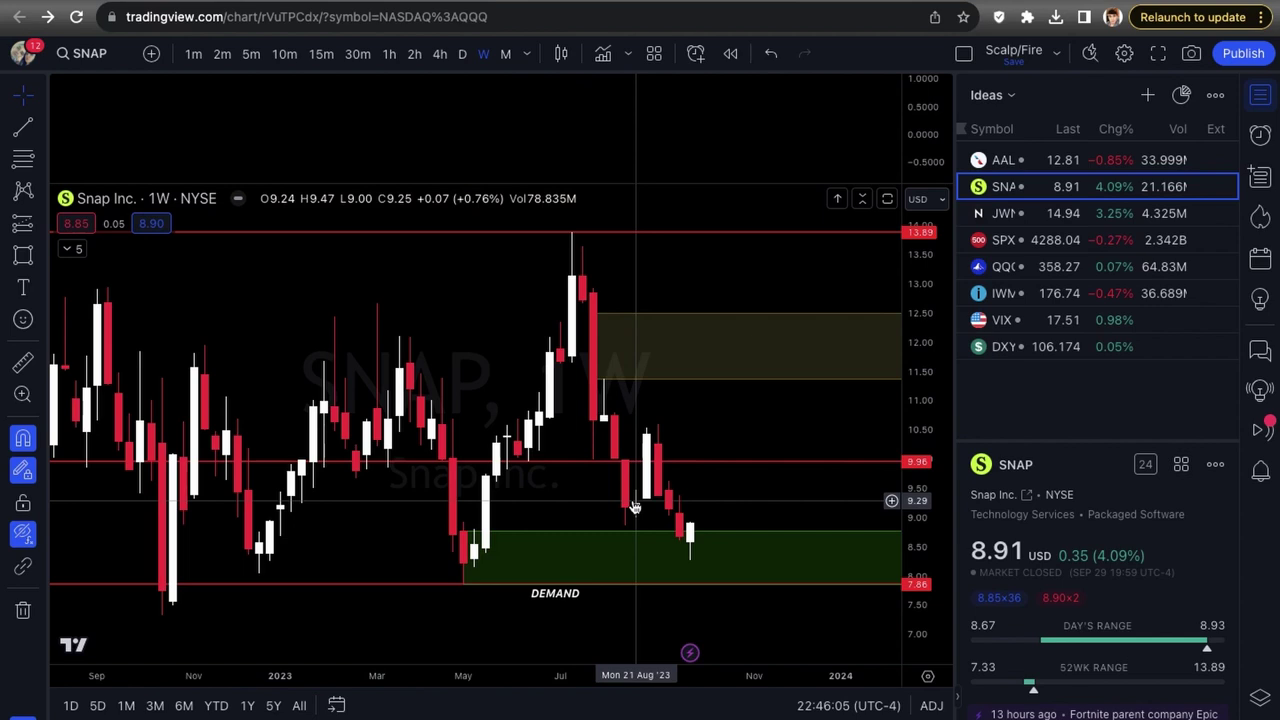
scroll(740, 514, "up", 2)
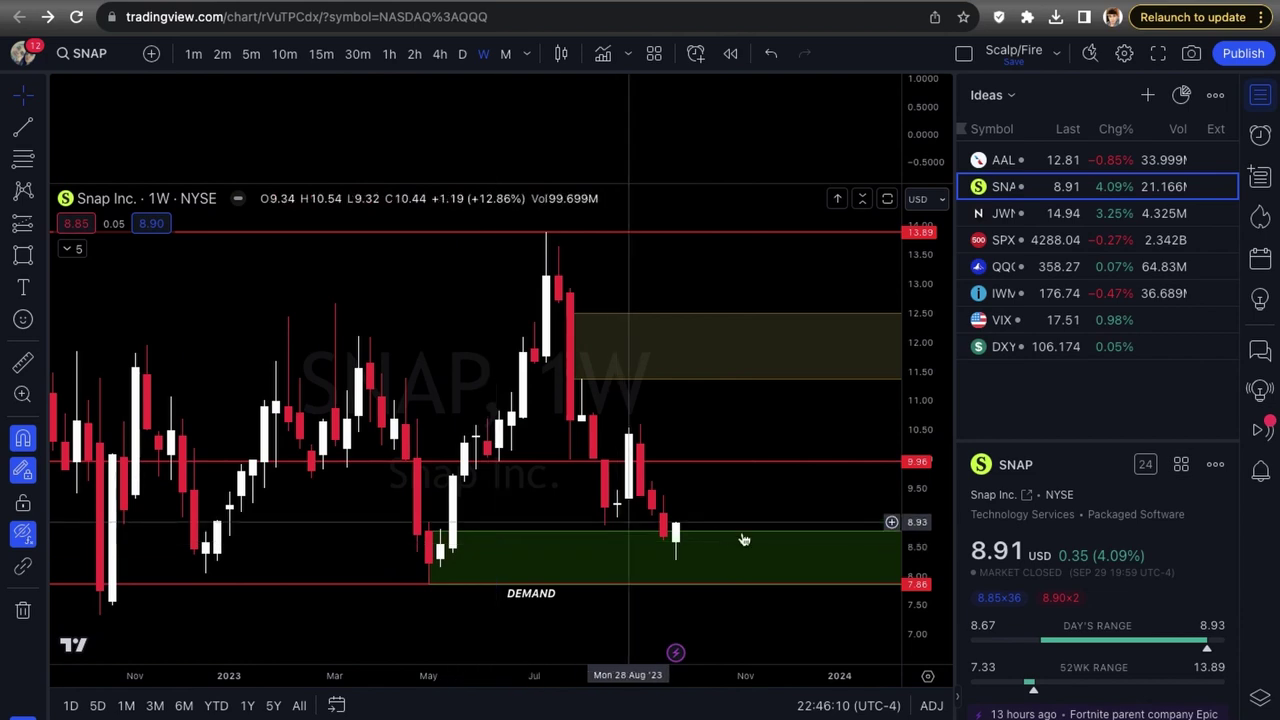
Step: Examine SNAP's August and September weekly candles relative to the 9.96 line and the top of the demand zone
left_click(611, 533)
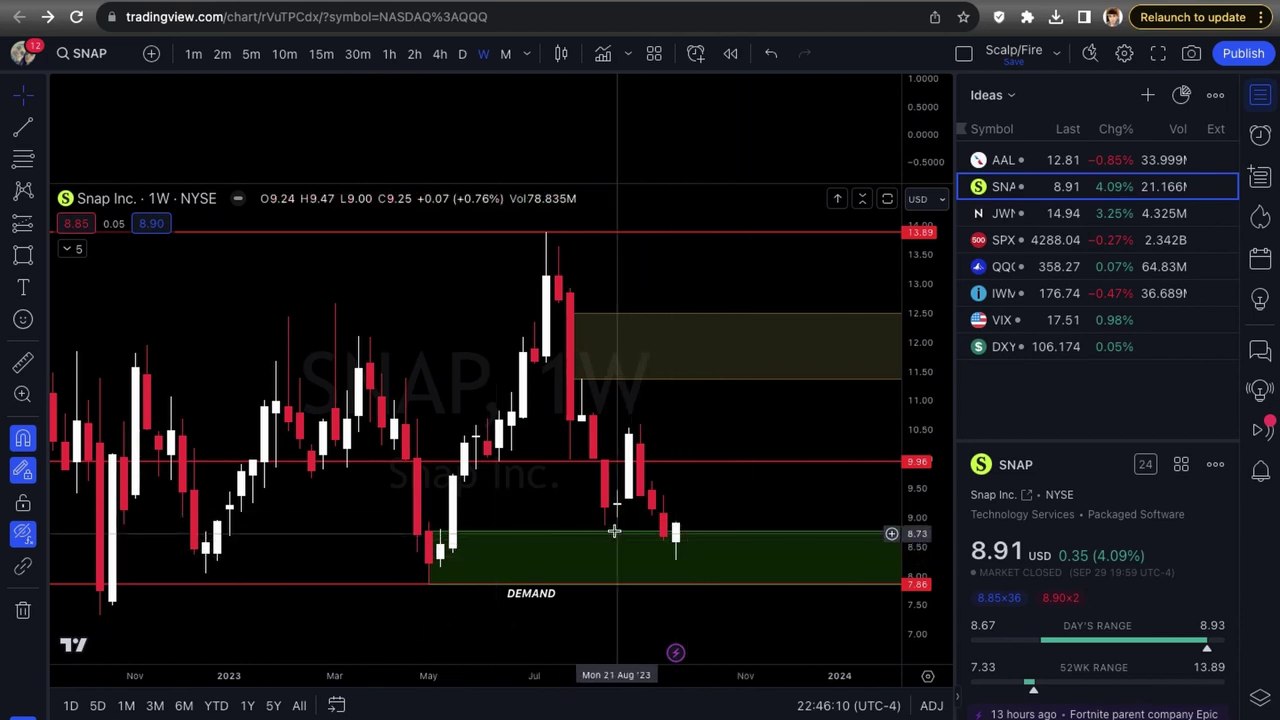
left_click(623, 506)
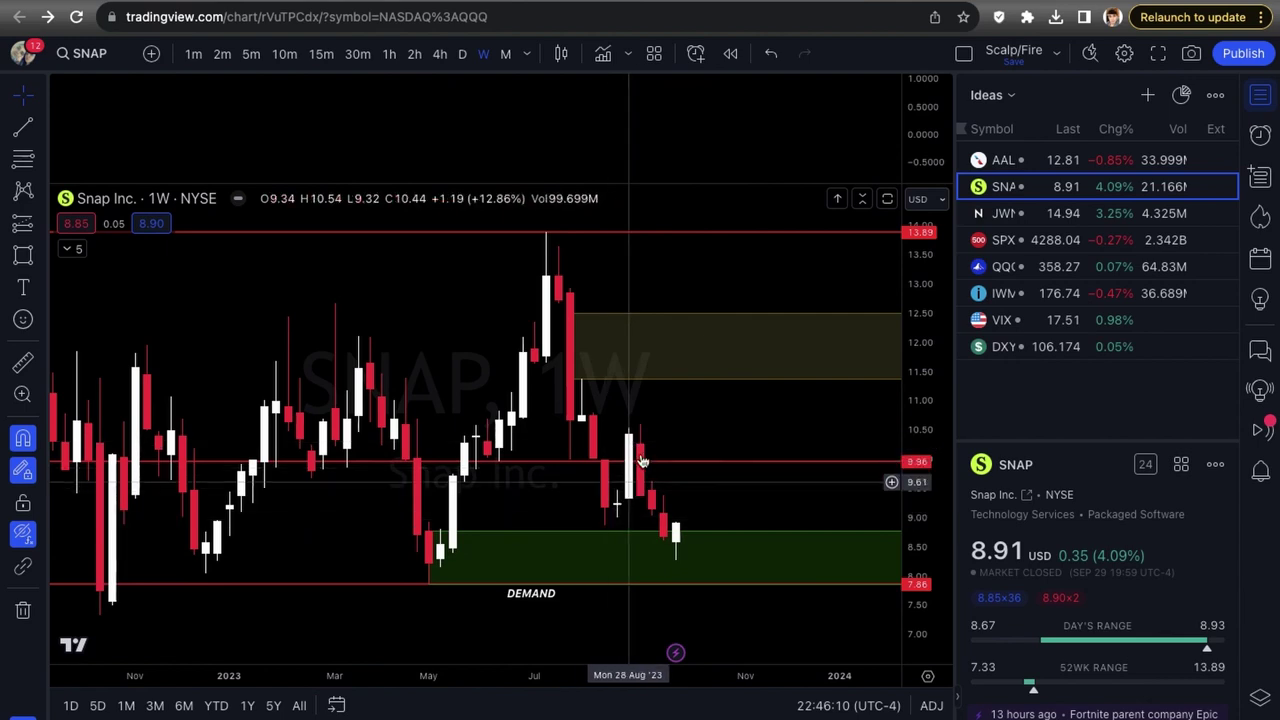
scroll(640, 515, "up", 1)
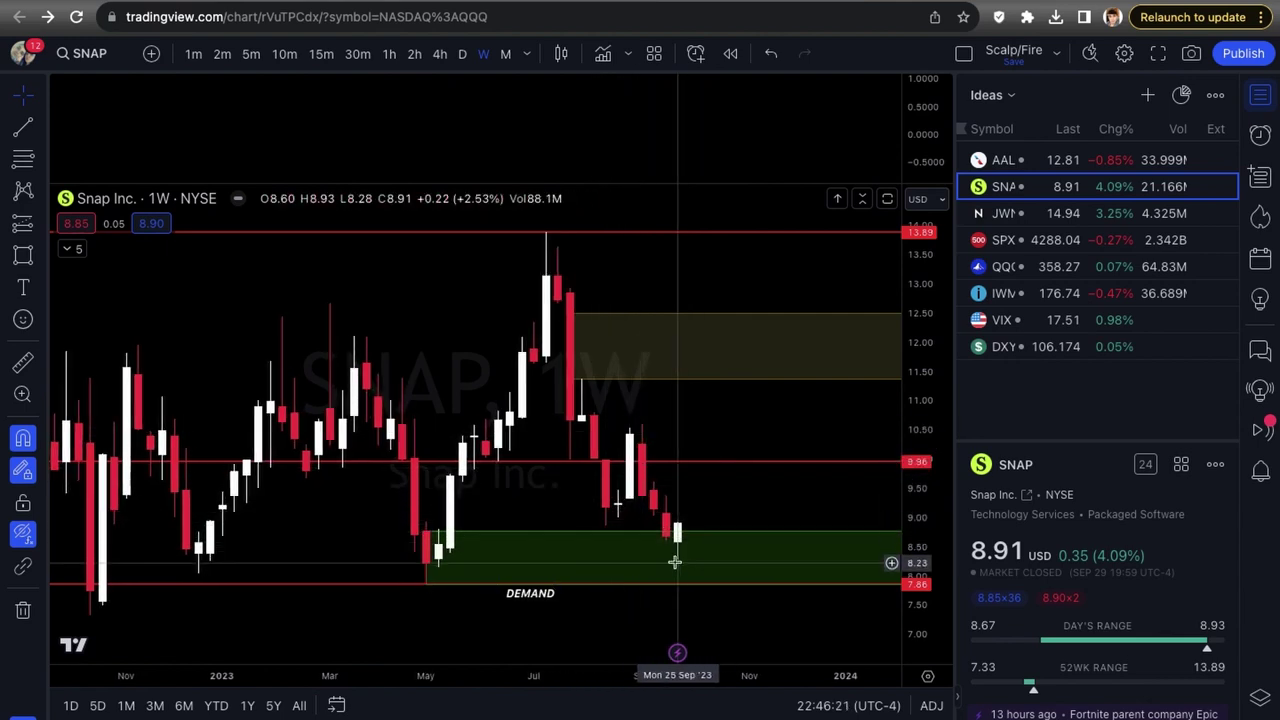
scroll(680, 528, "up", 3)
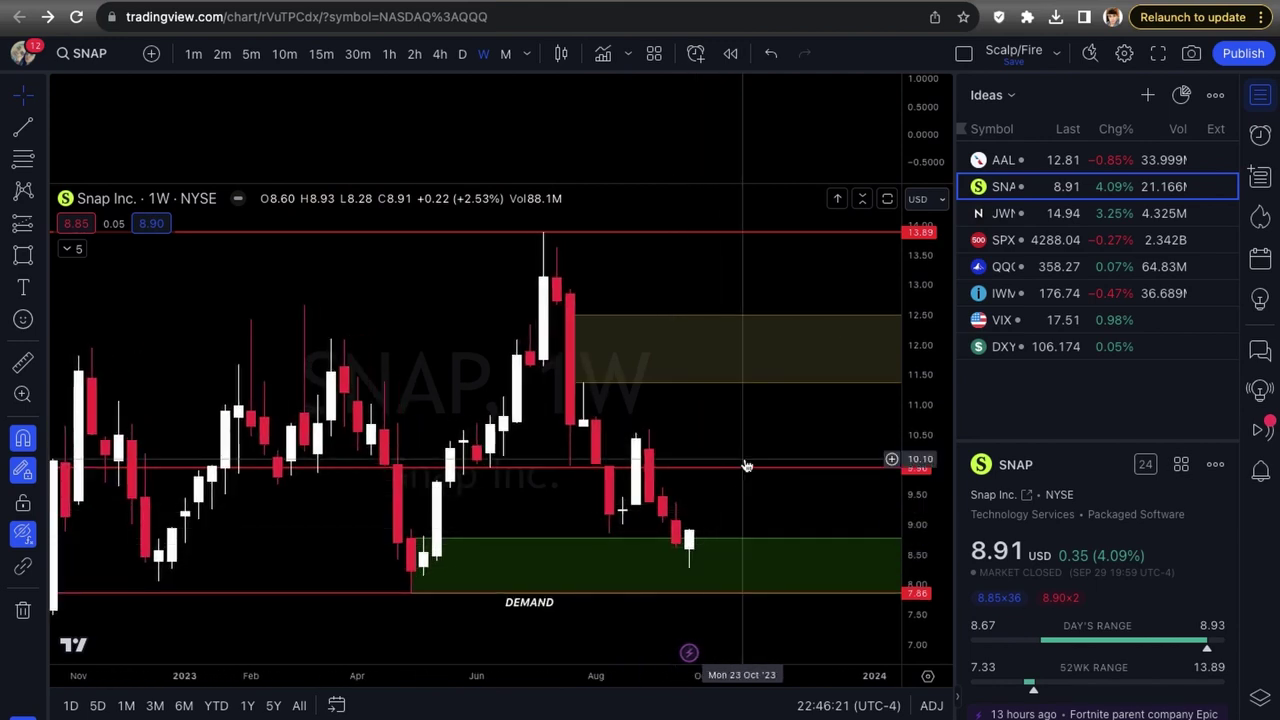
scroll(743, 462, "down", 4)
scroll(745, 459, "up", 3)
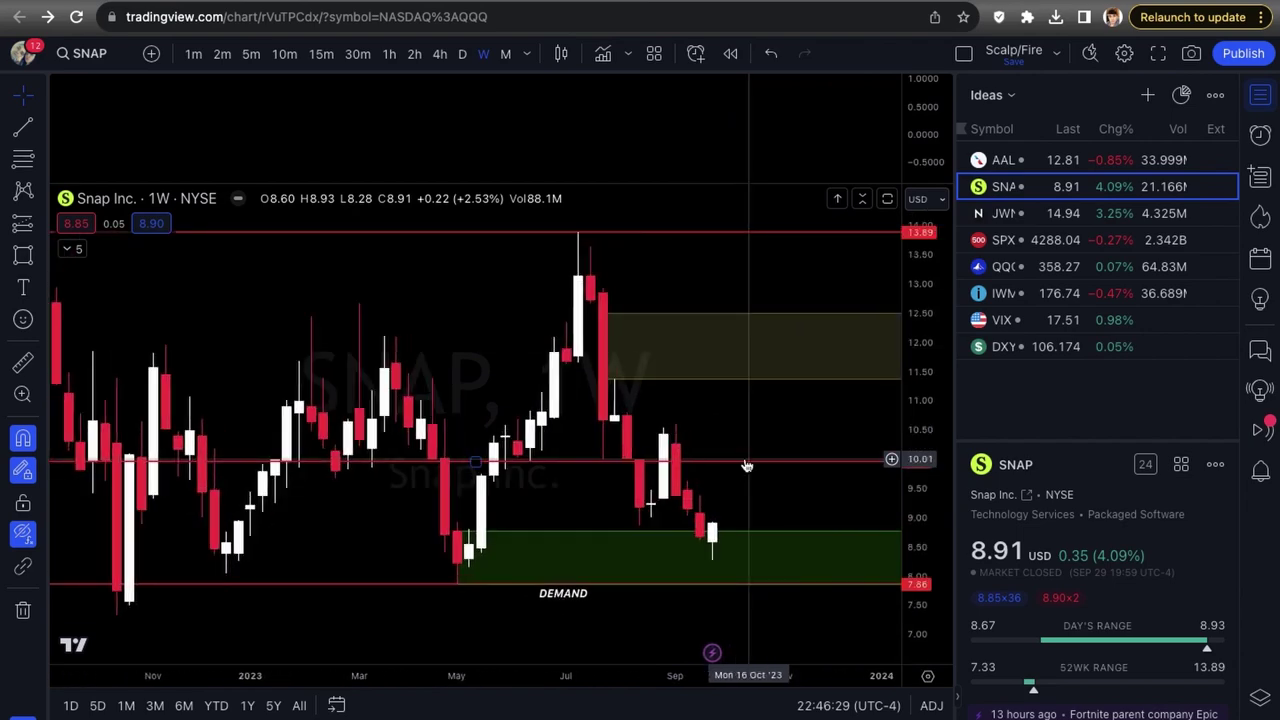
scroll(746, 465, "down", 2)
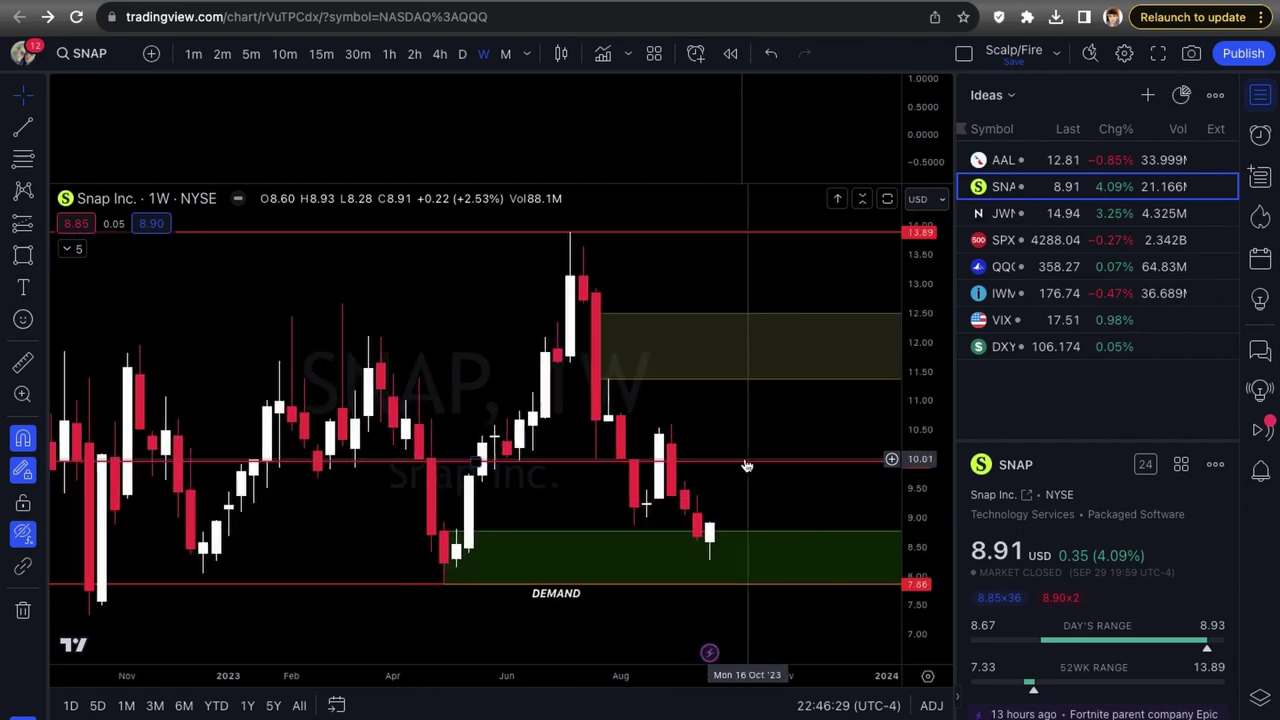
Step: Compare SNAP's long-term weekly decline since 2021 with its recent trading range between the 7.86, 9.96 and 13.89 lines
scroll(746, 465, "down", 5)
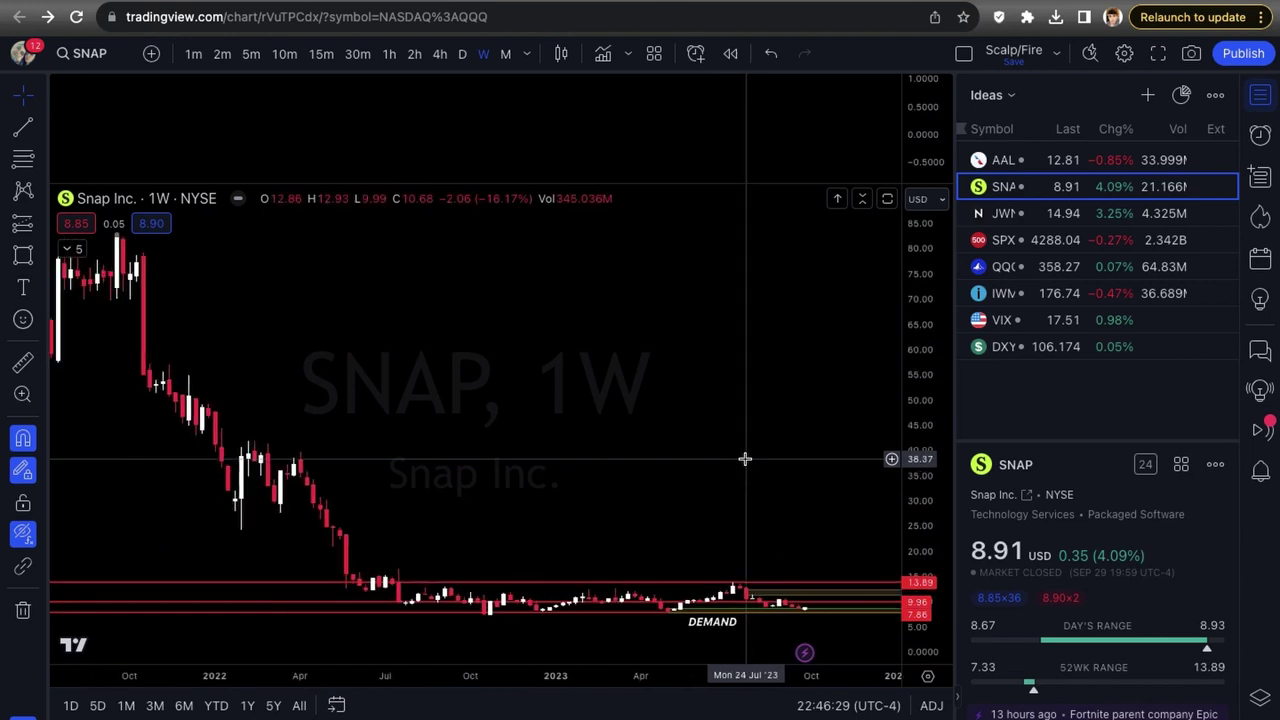
scroll(623, 482, "down", 1)
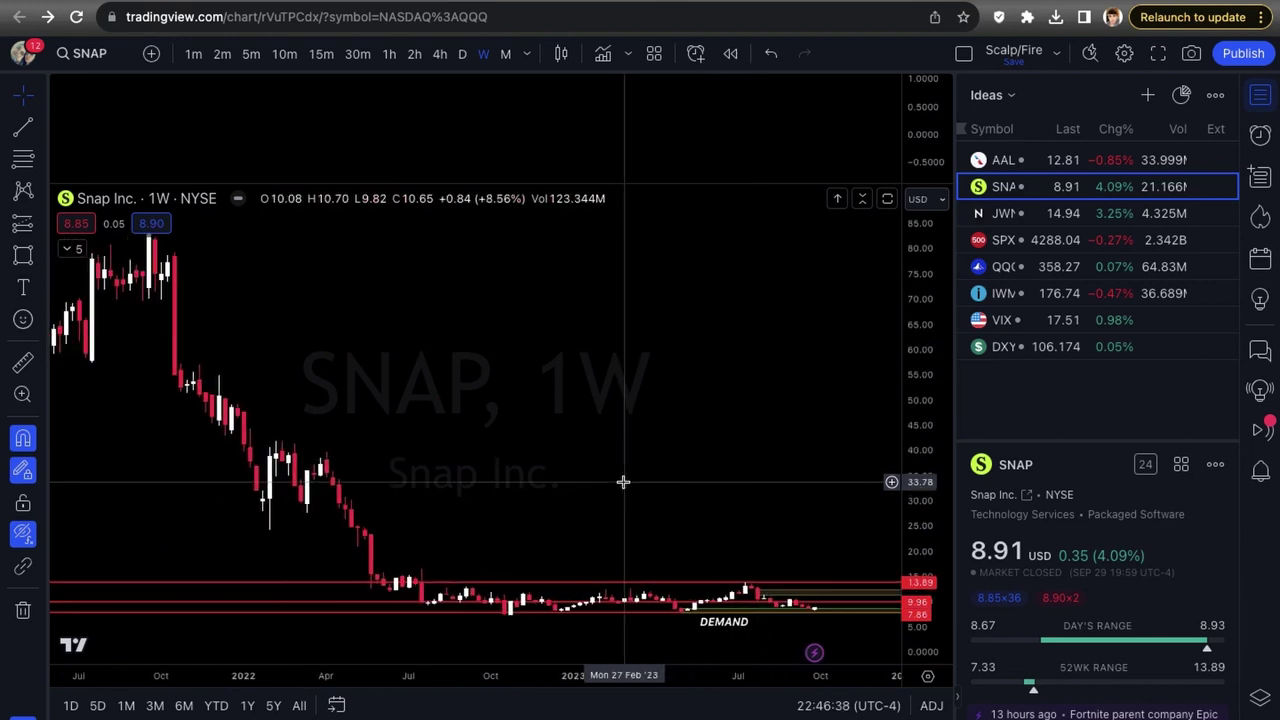
scroll(623, 482, "up", 5)
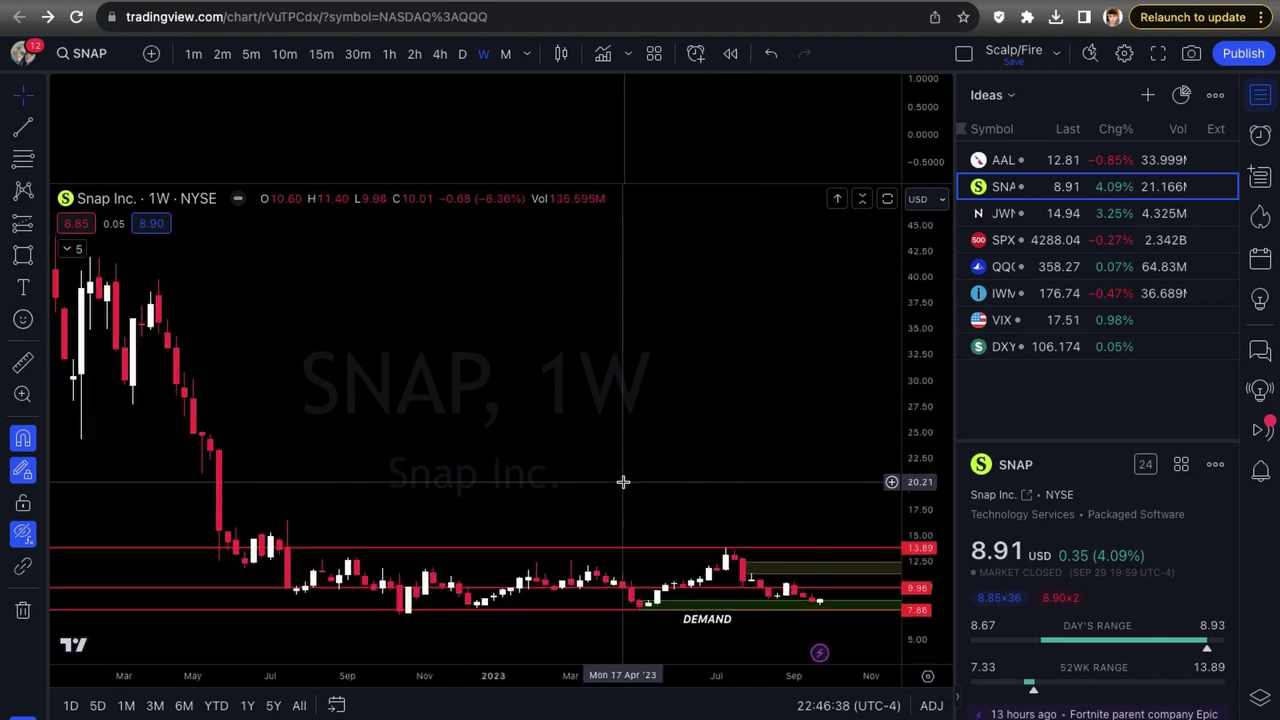
scroll(623, 482, "up", 2)
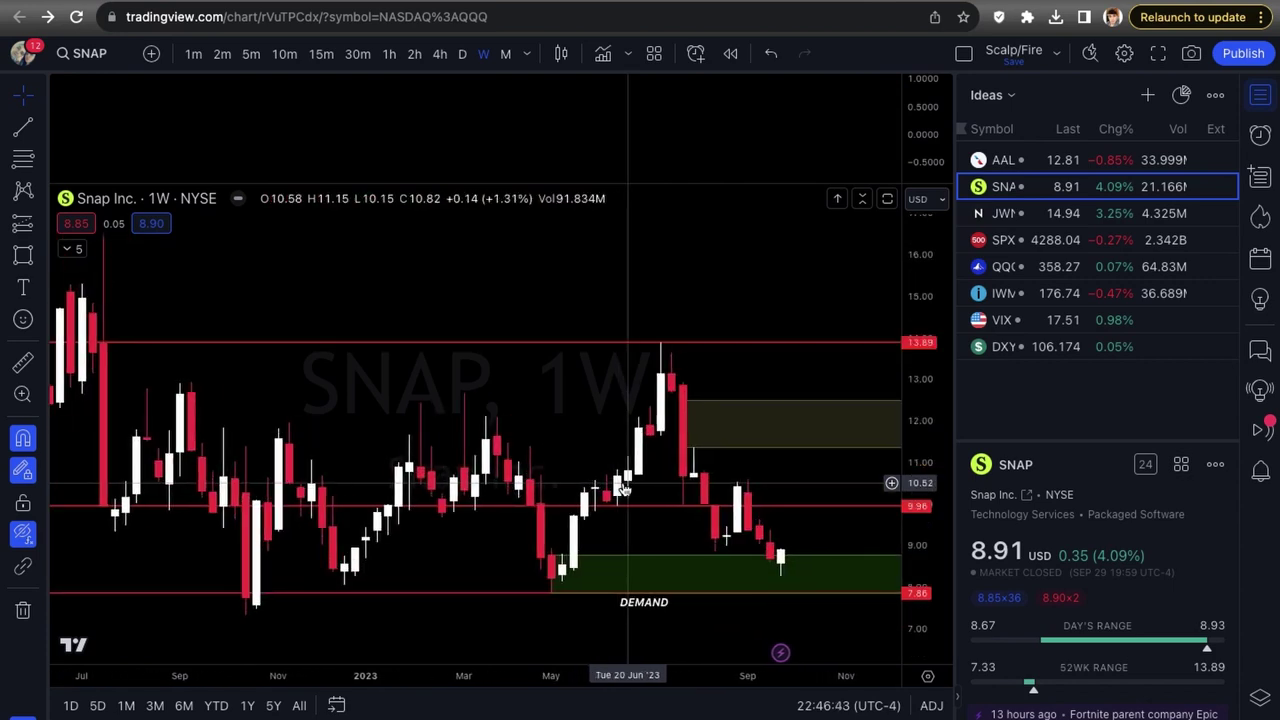
scroll(623, 482, "up", 1)
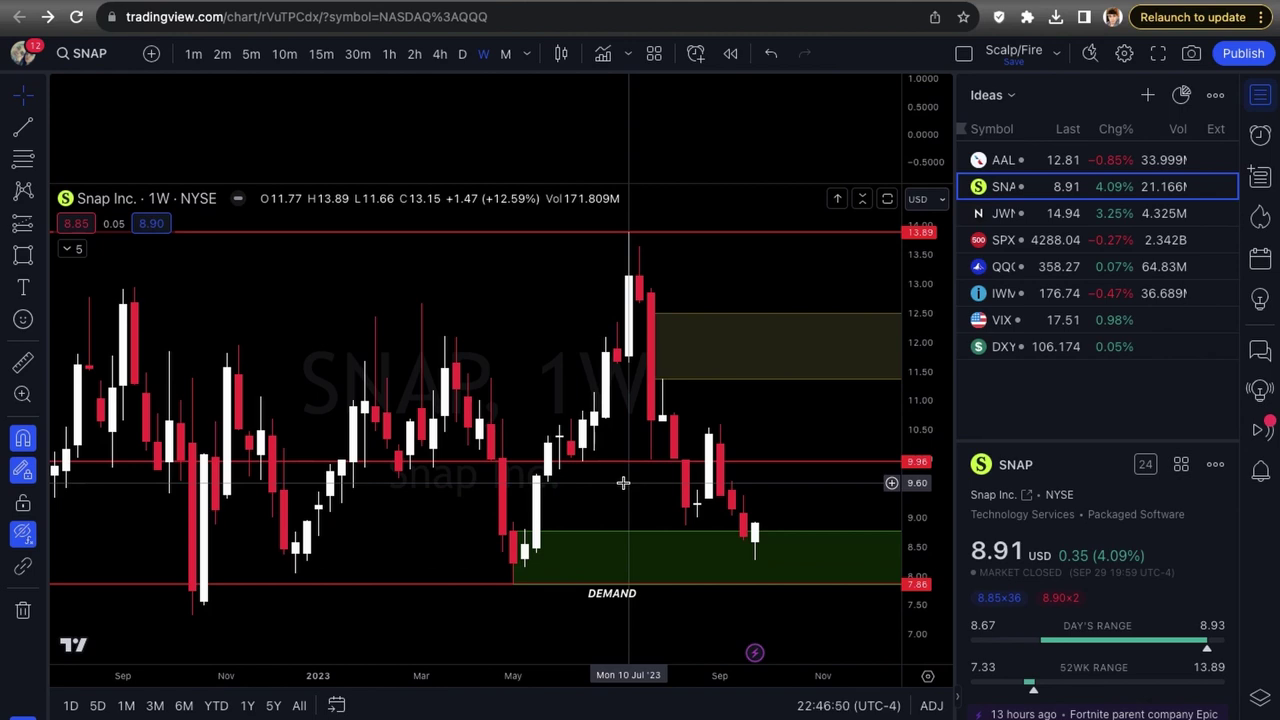
scroll(650, 485, "down", 1)
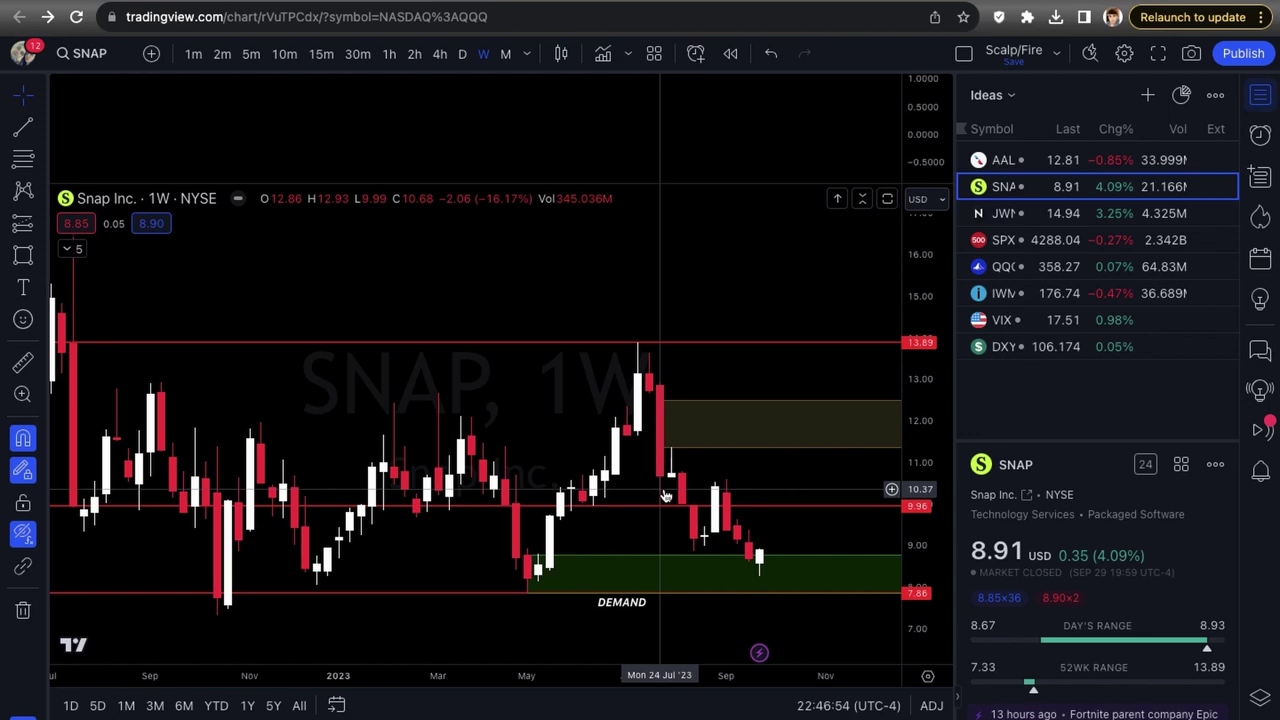
scroll(665, 495, "up", 2)
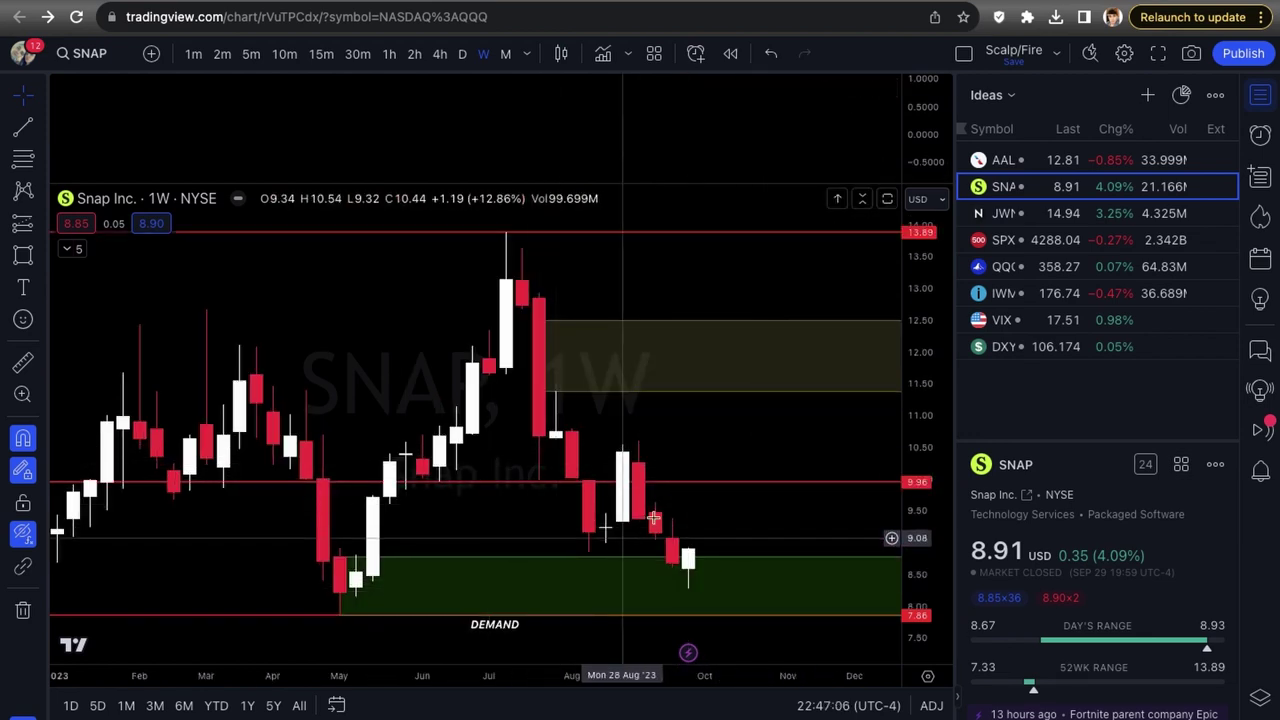
left_click(814, 482)
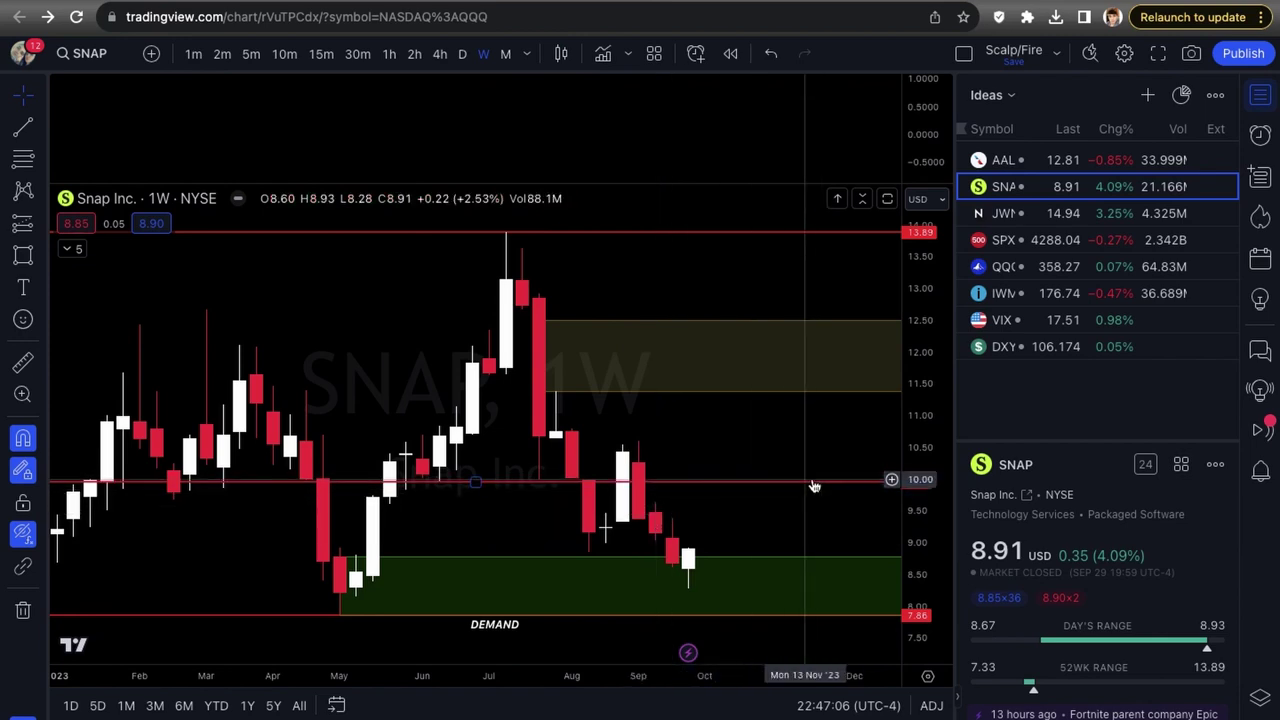
left_click_drag(814, 486, 812, 489)
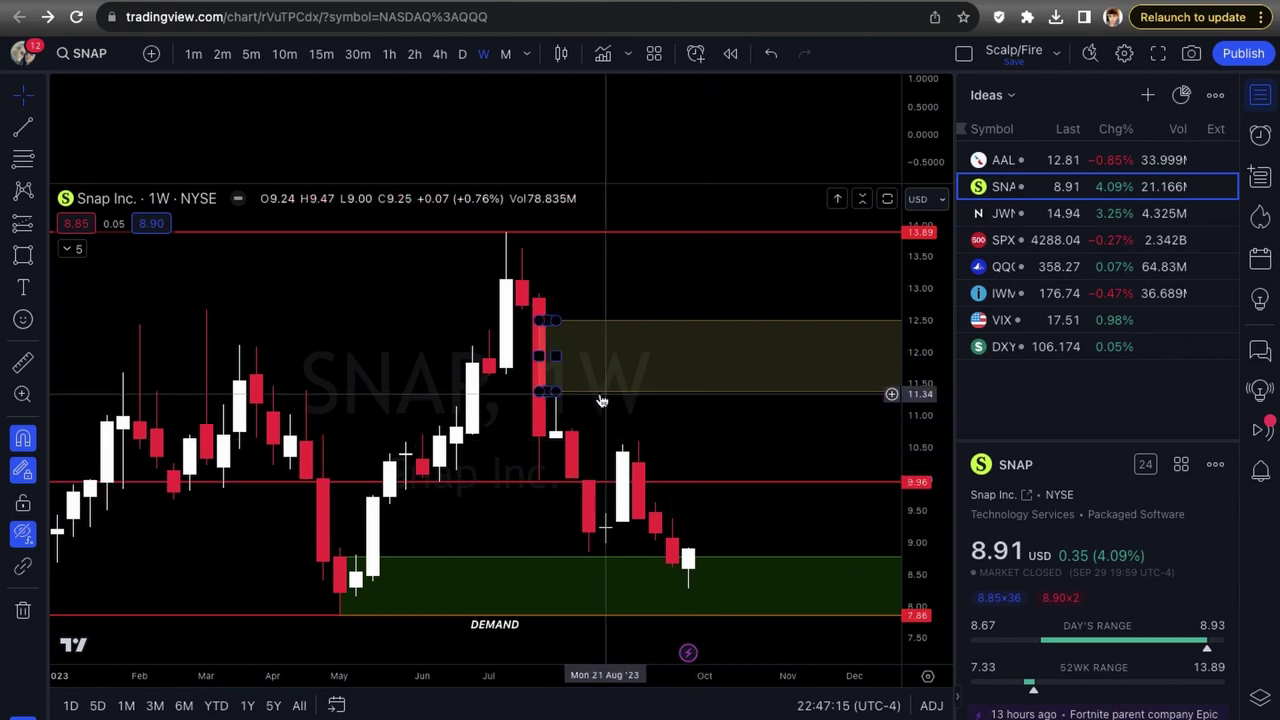
Step: Delete the yellow gap zone on the SNAP weekly chart and draw a rectangle from 10.66 up to 11.38 at the 31 July candle
key("Delete")
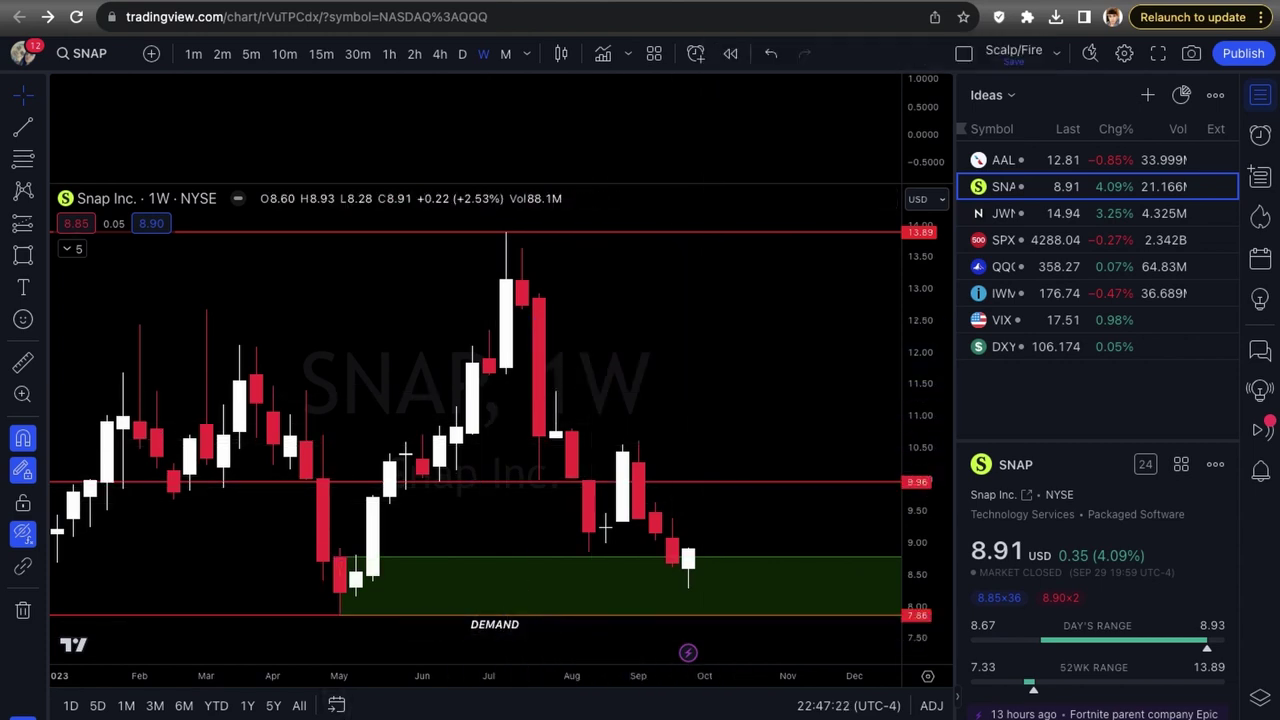
key("alt+shift+r")
left_click(555, 437)
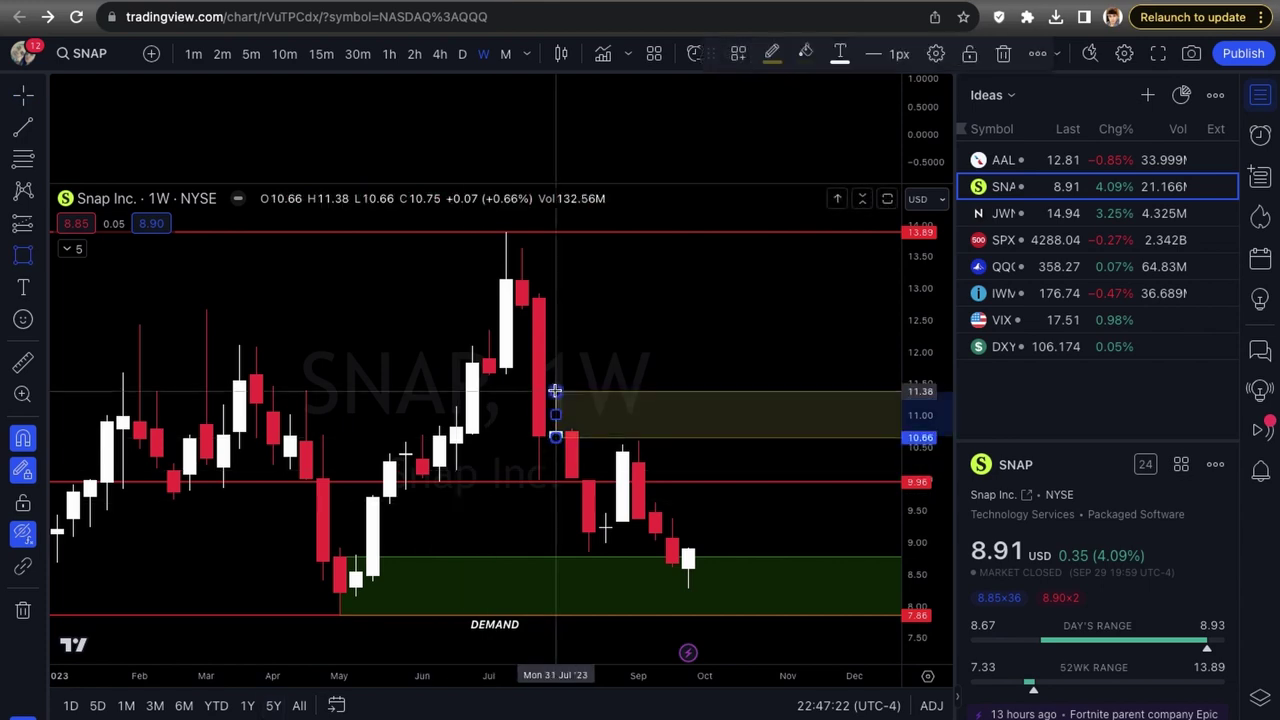
left_click(555, 390)
Step: Restyle the new rectangle above SNAP's 9.96 line as a red zone
right_click(556, 410)
mouse_move(629, 351)
left_click(775, 536)
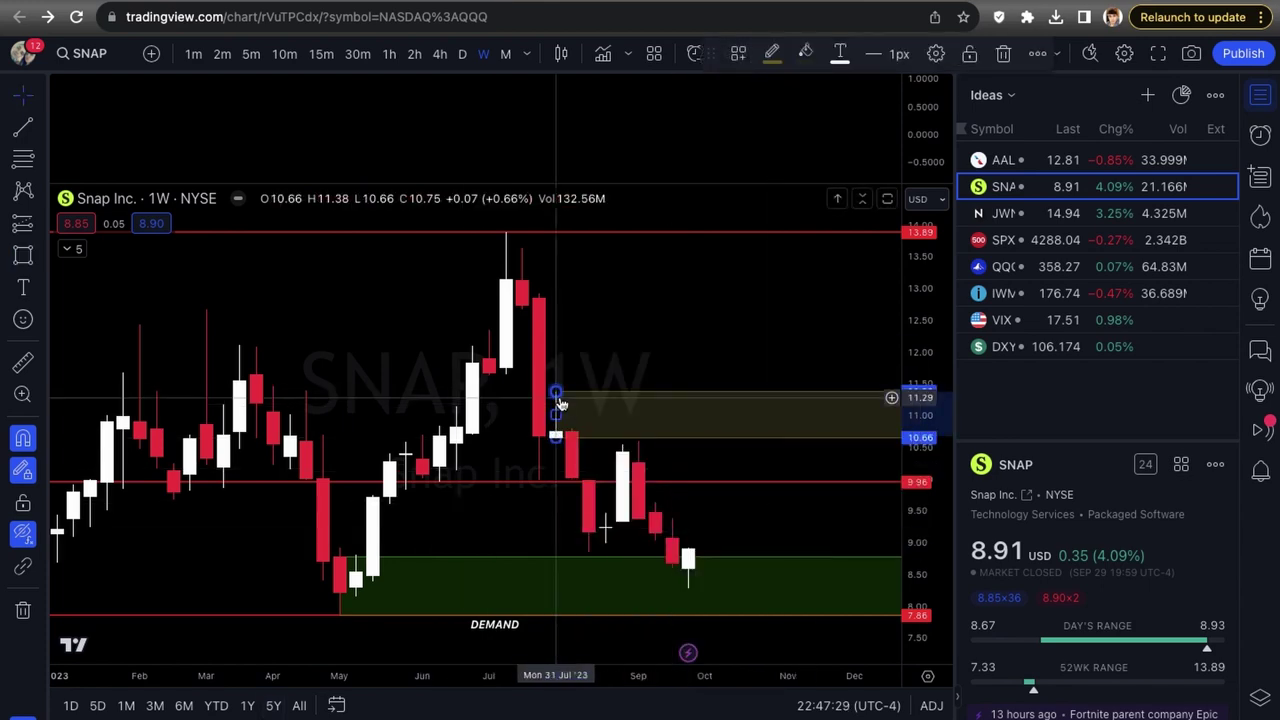
left_click(545, 430)
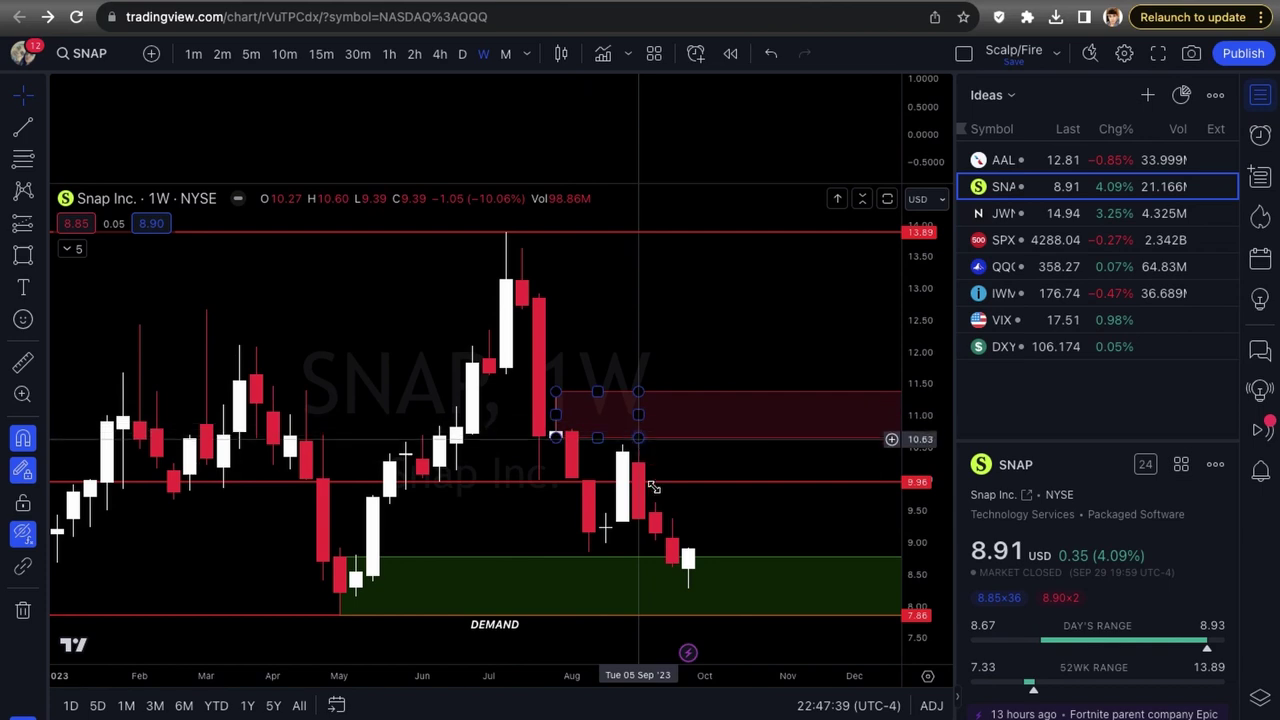
Step: Switch SNAP to the daily chart and mark the August low with a horizontal line at 8.86
scroll(683, 486, "right", 5)
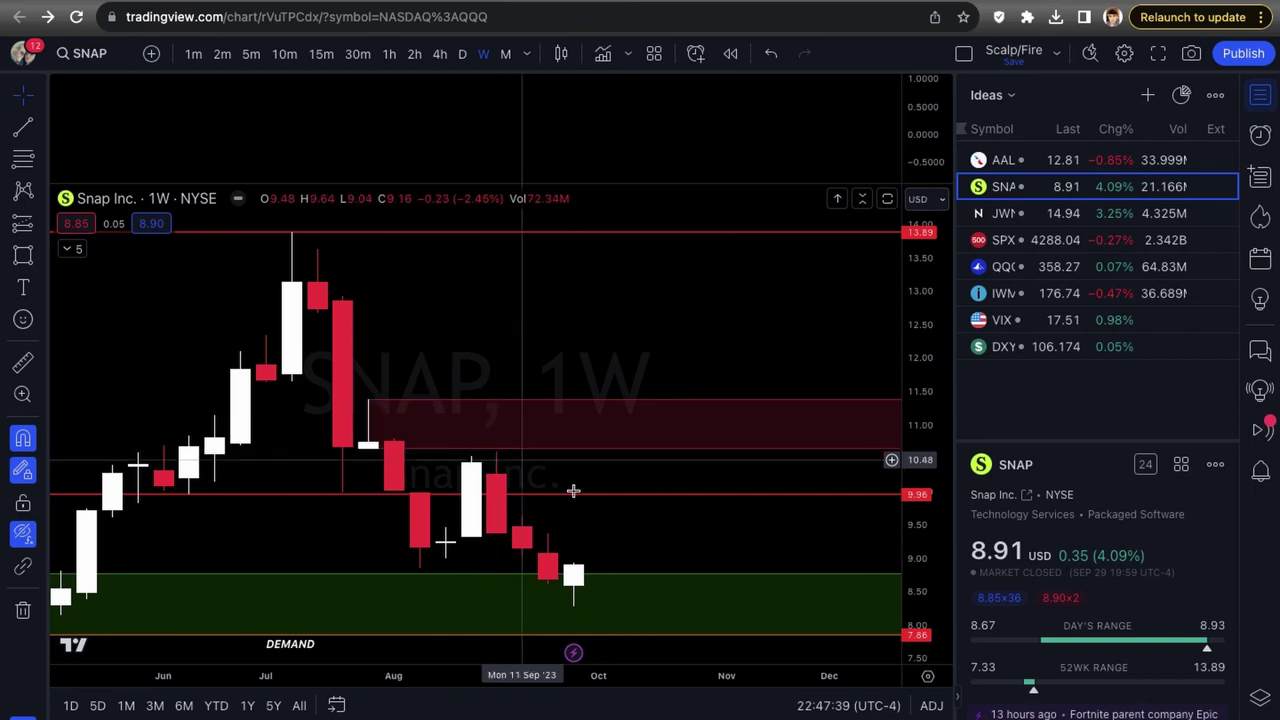
scroll(528, 452, "left", 5)
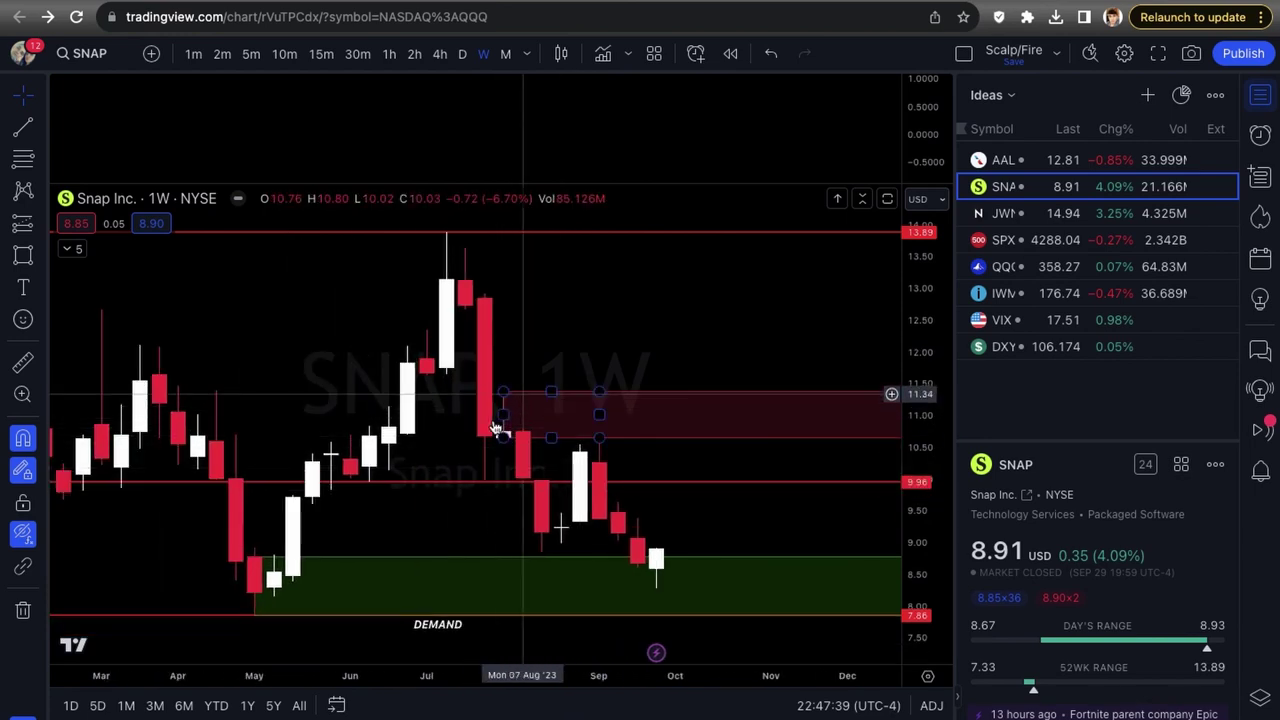
scroll(617, 470, "left", 1)
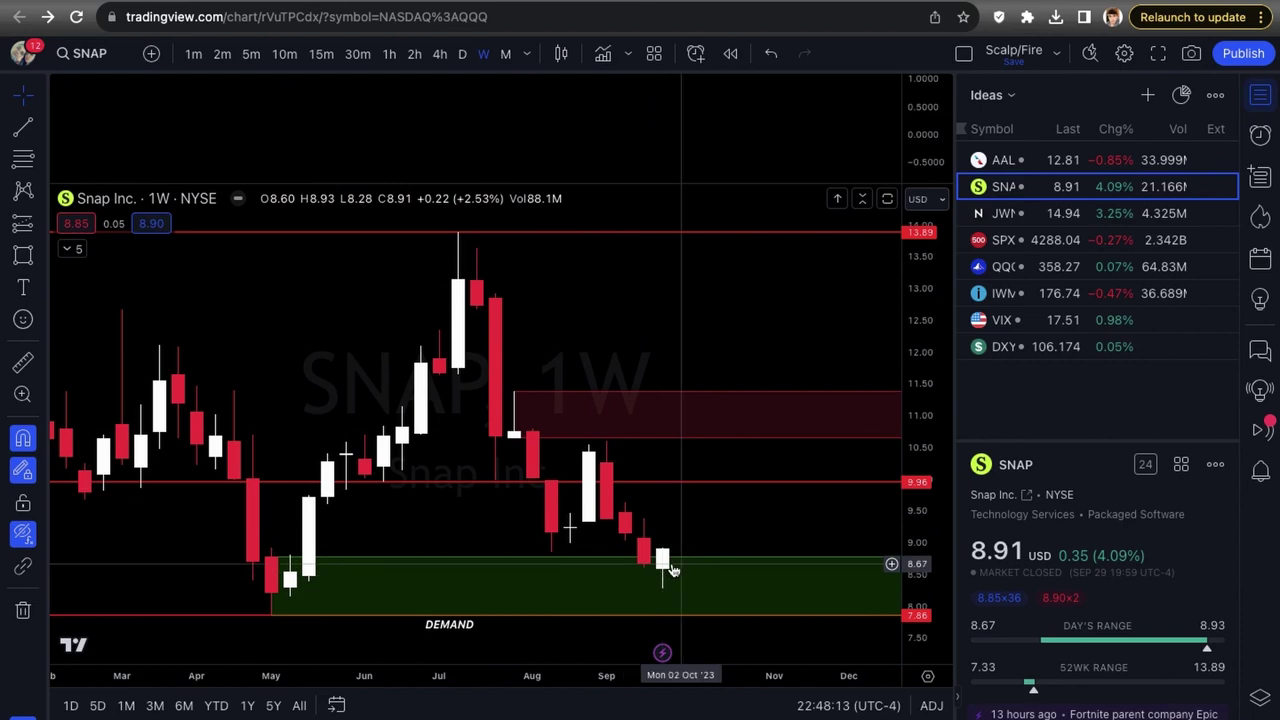
scroll(708, 559, "left", 1)
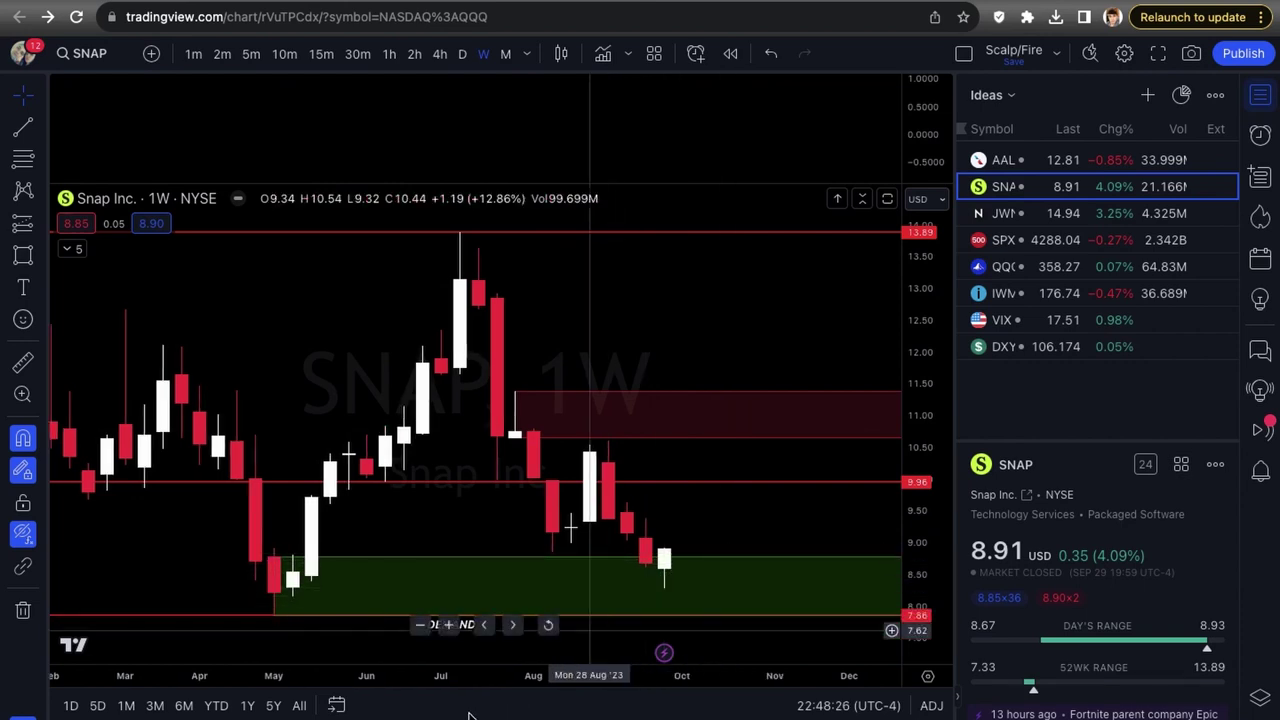
left_click(462, 54)
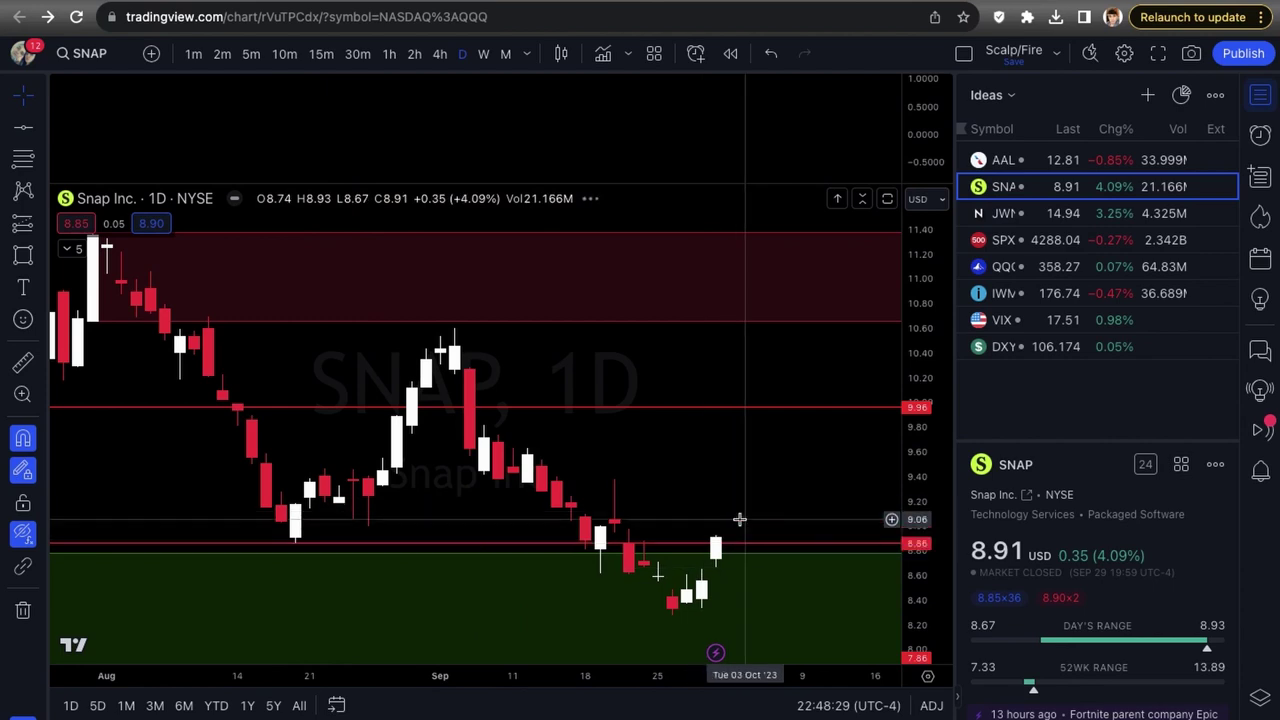
scroll(739, 519, "down", 3)
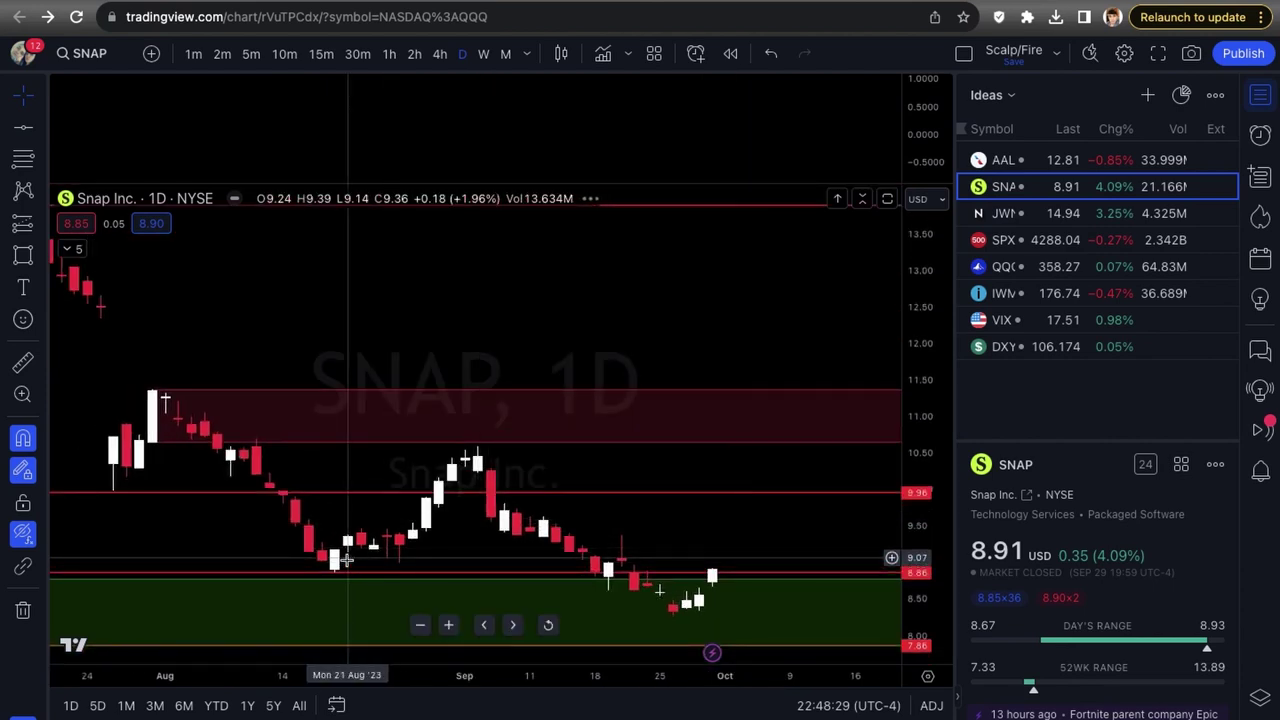
scroll(714, 567, "up", 2)
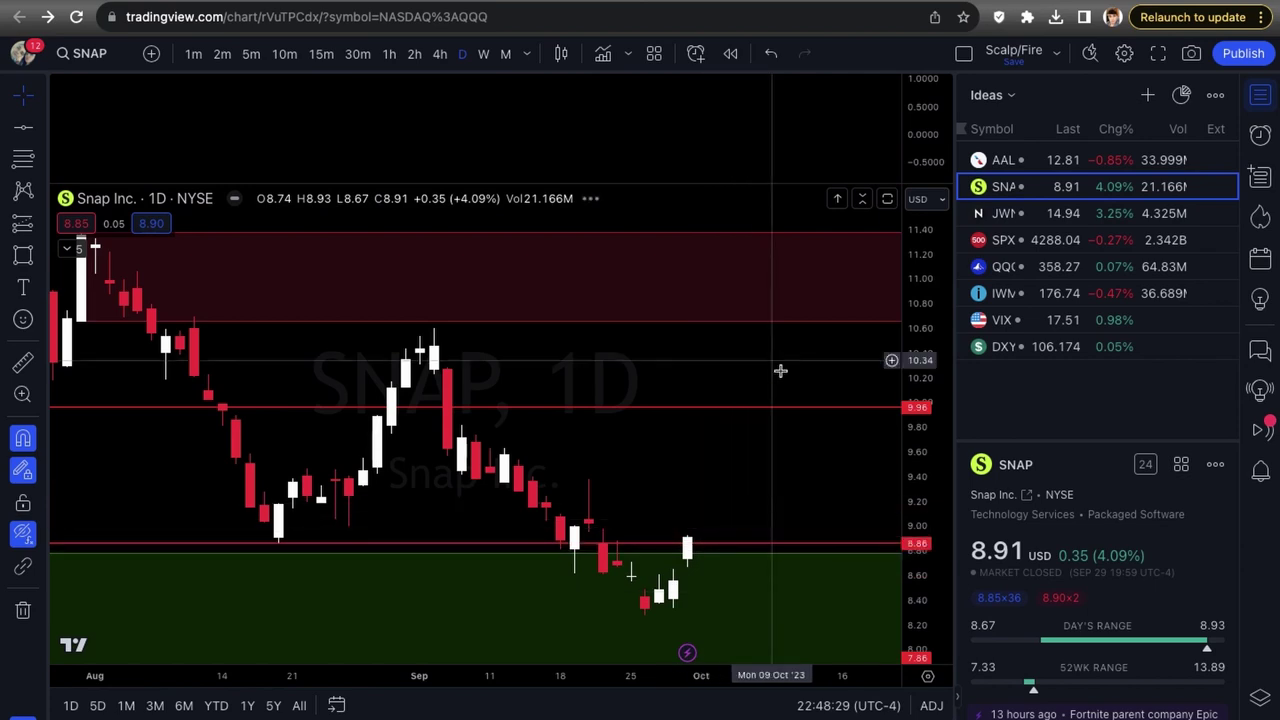
scroll(873, 433, "down", 3)
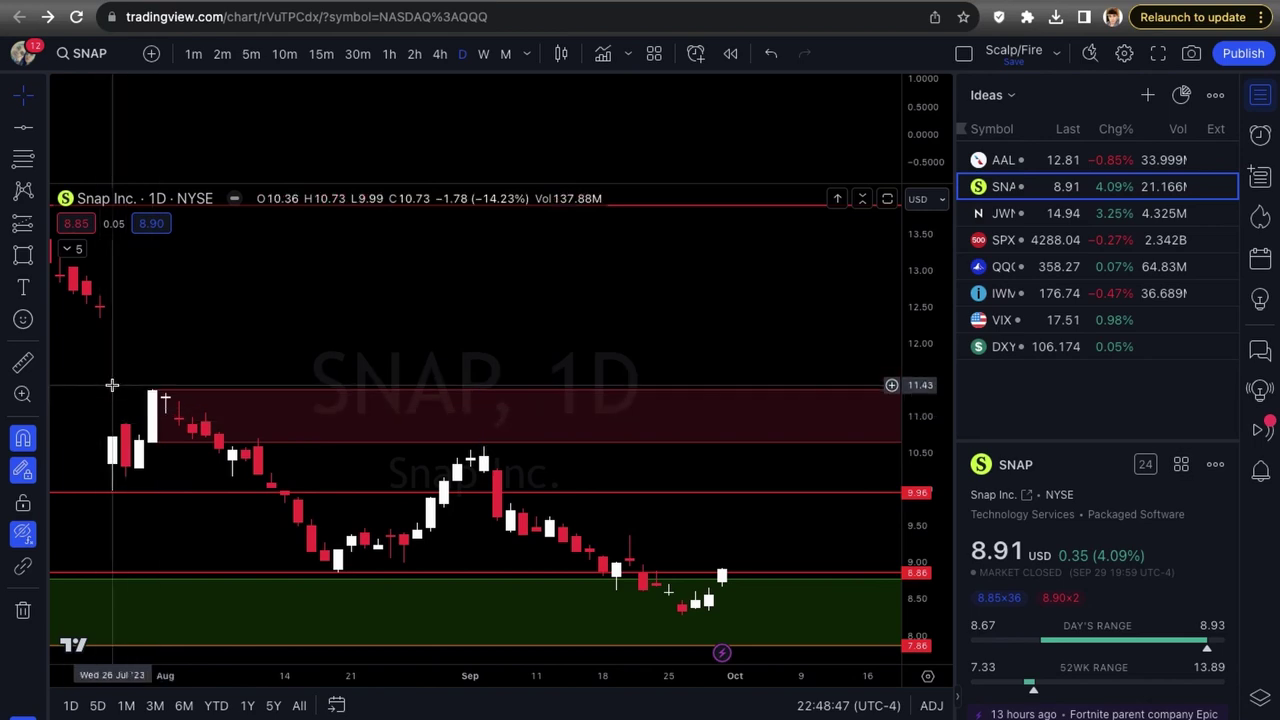
scroll(740, 557, "right", 3)
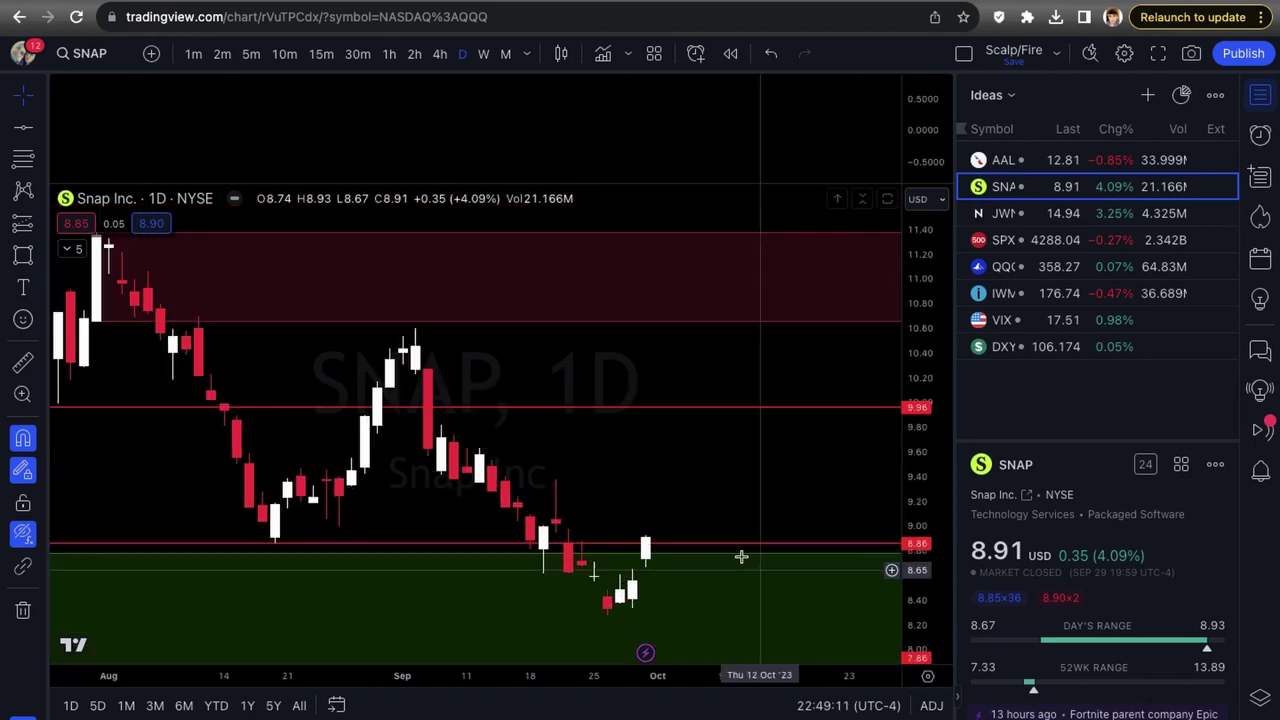
Step: Return SNAP to the weekly chart and examine price around the 8.86 line, the demand zone and the red zone
left_click(484, 54)
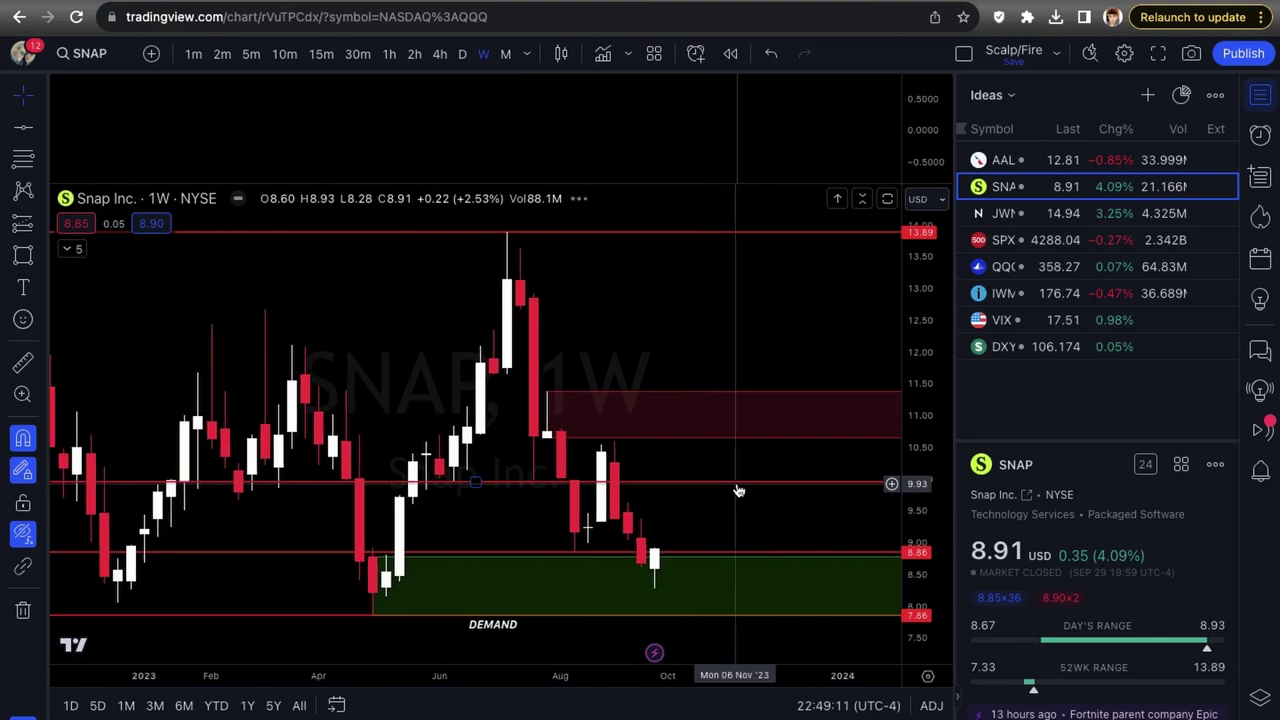
scroll(738, 491, "up", 1)
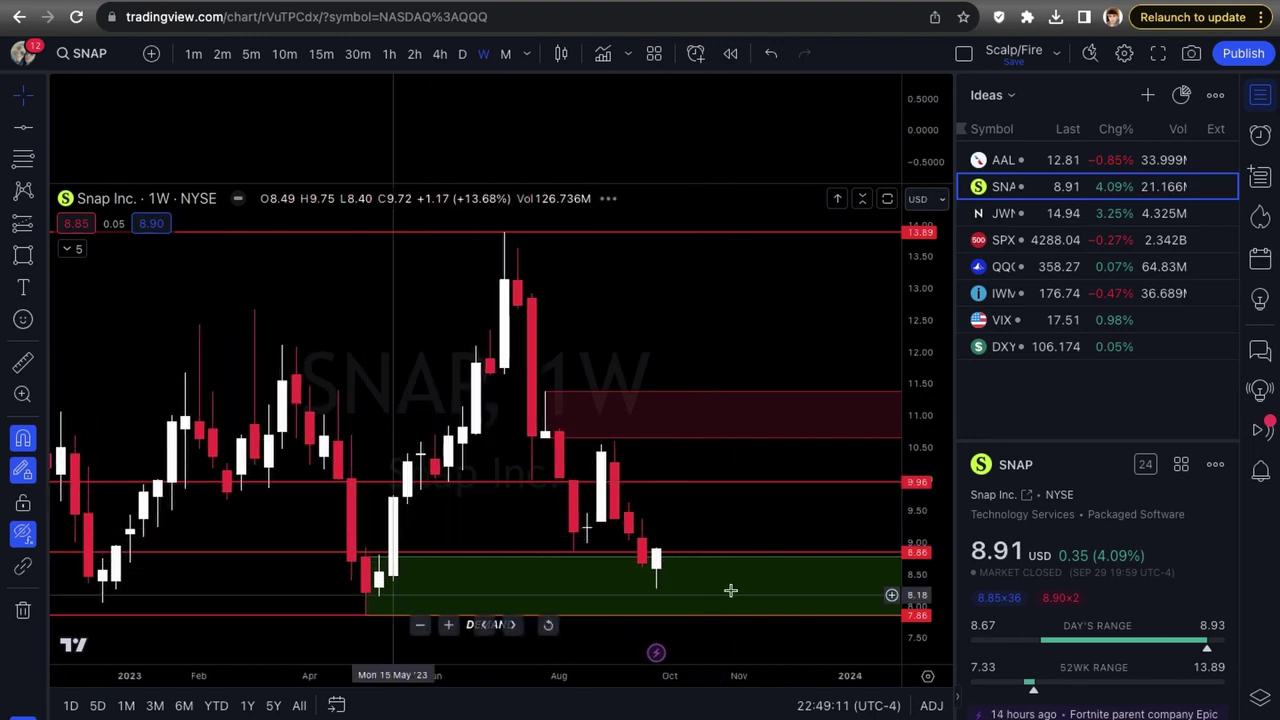
scroll(686, 557, "up", 1)
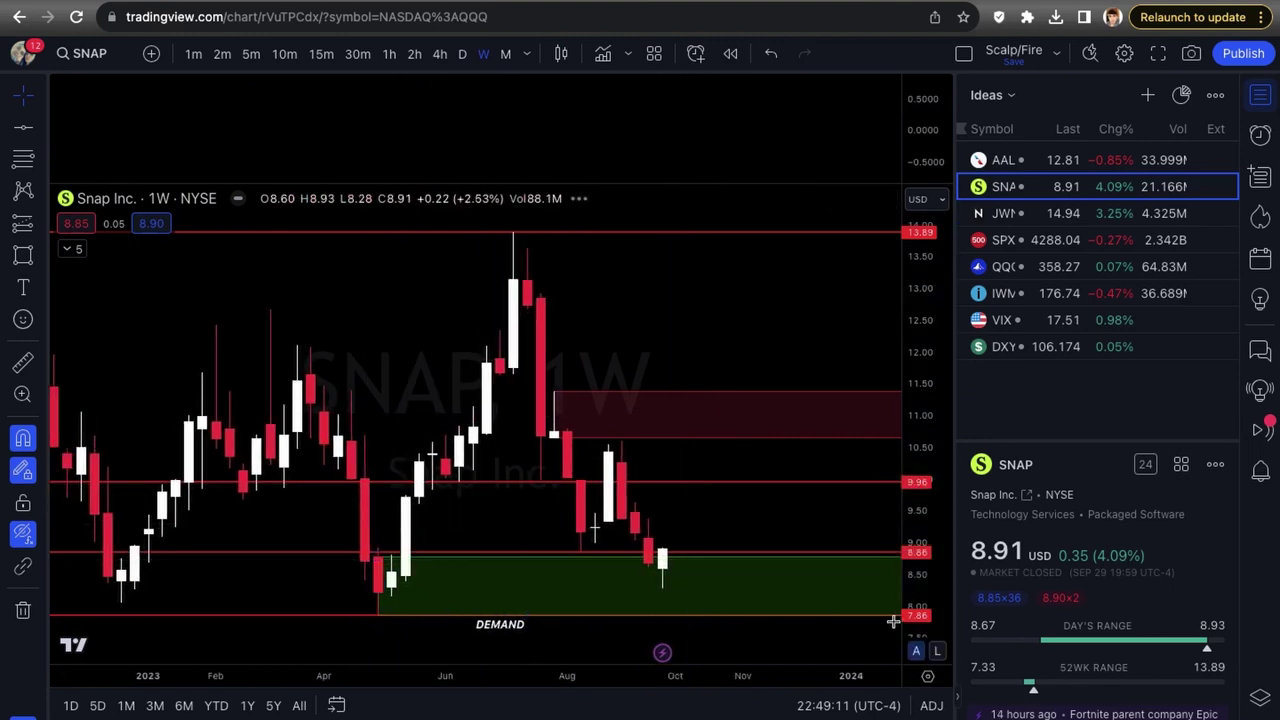
left_click(745, 565)
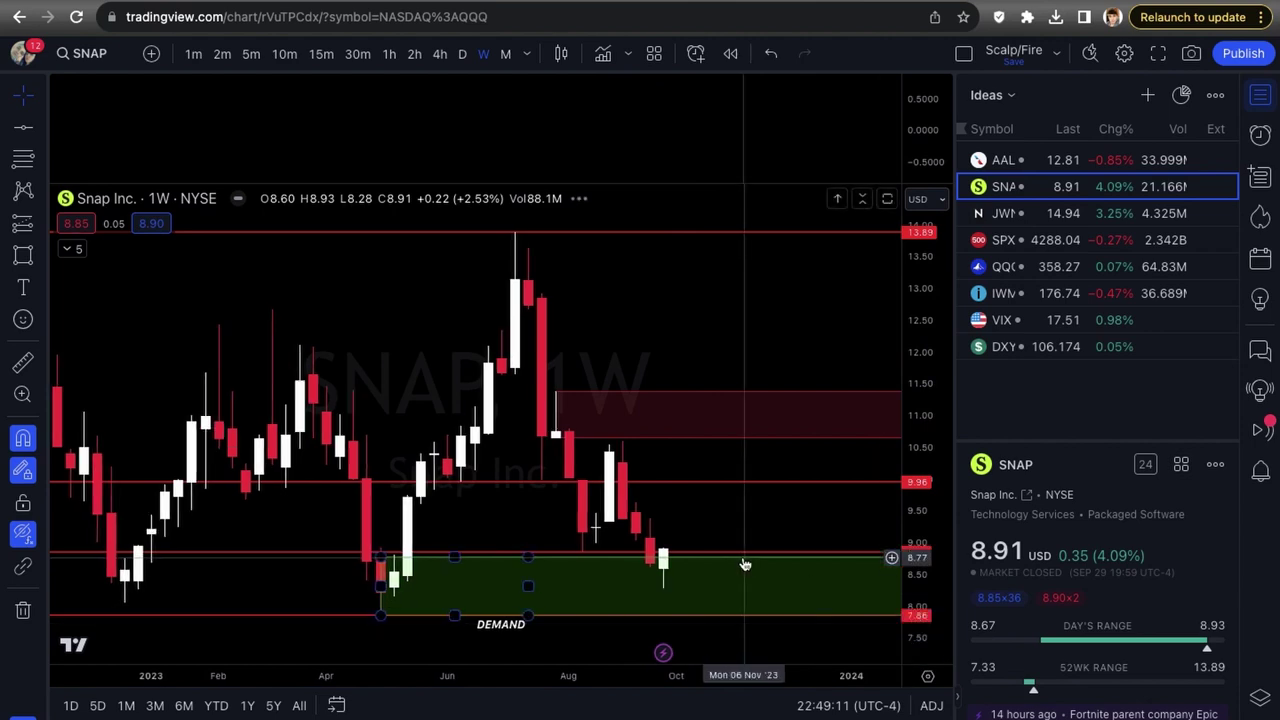
scroll(745, 565, "down", 1)
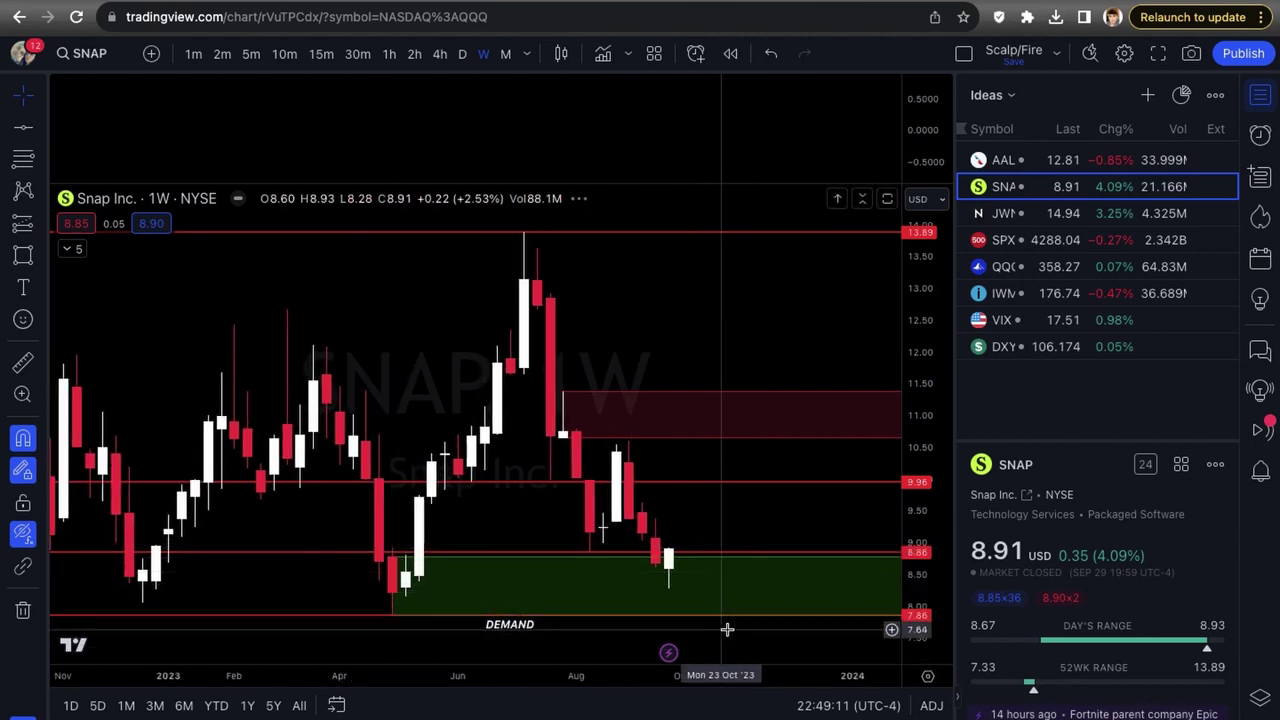
scroll(727, 629, "up", 2)
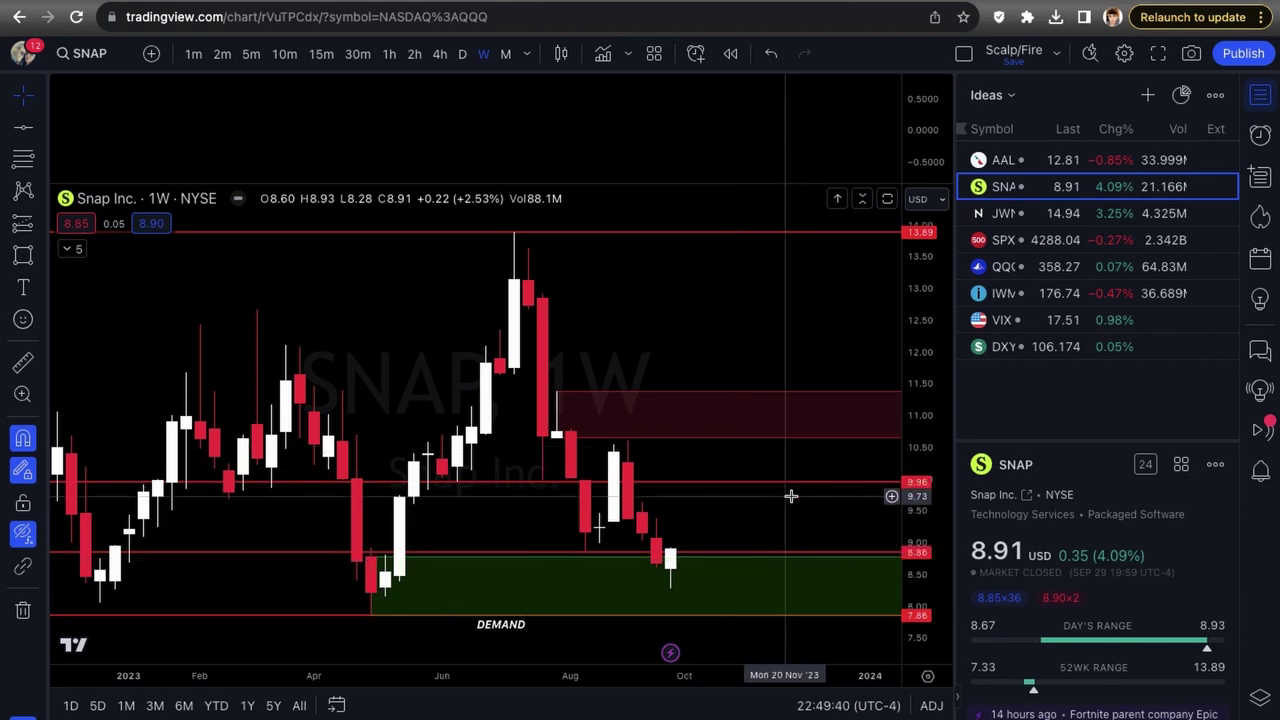
scroll(791, 496, "down", 1)
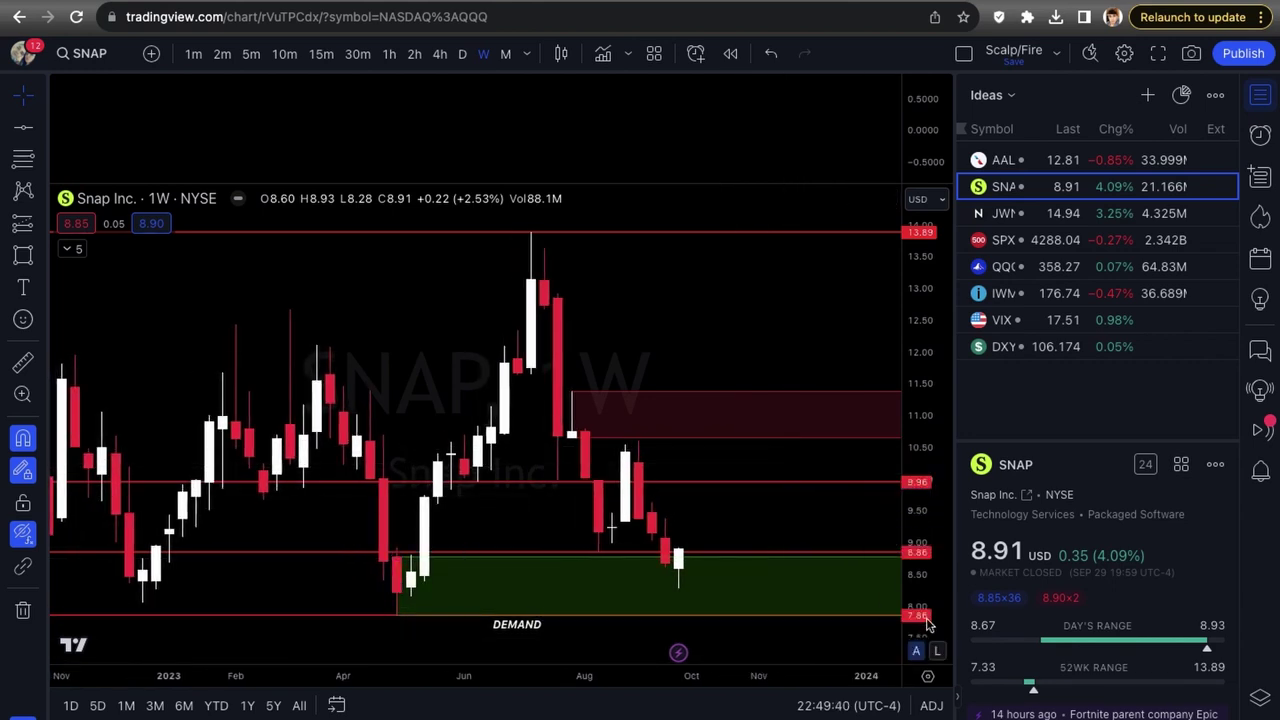
Step: Switch from SNAP to the JWN daily chart and examine the latest candles around the 14.73 line
scroll(723, 529, "up", 1)
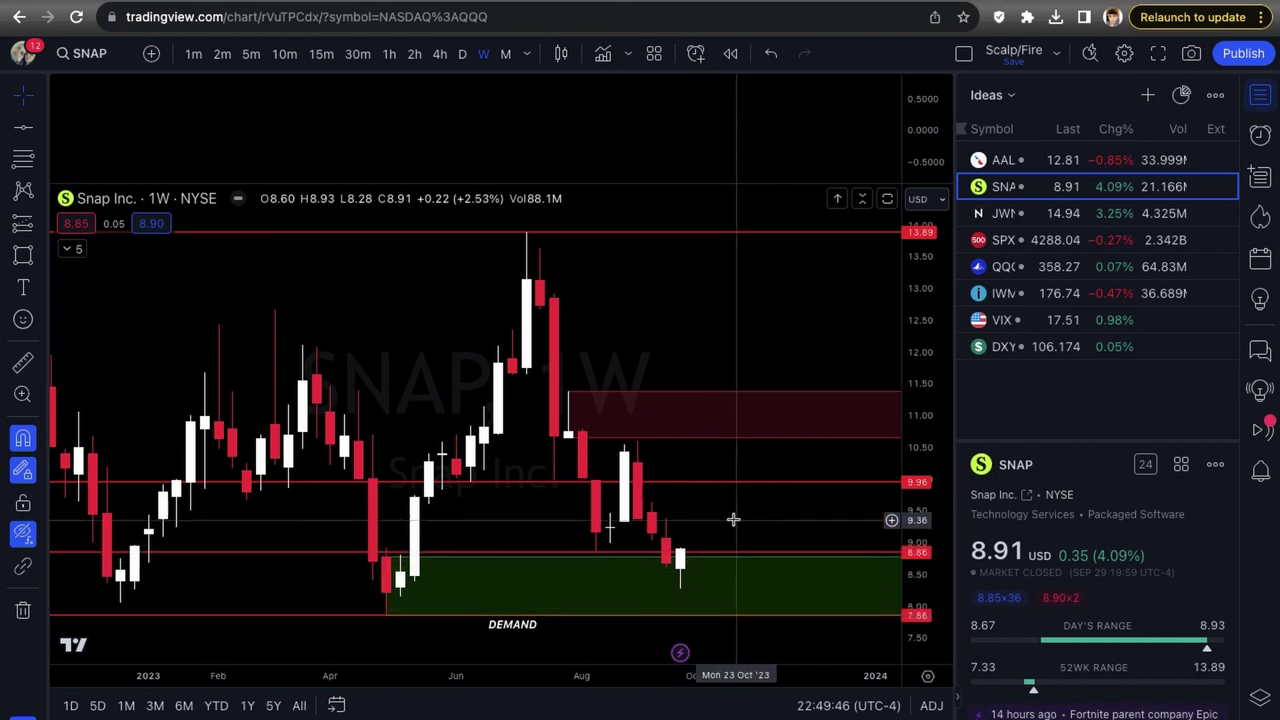
key("Down")
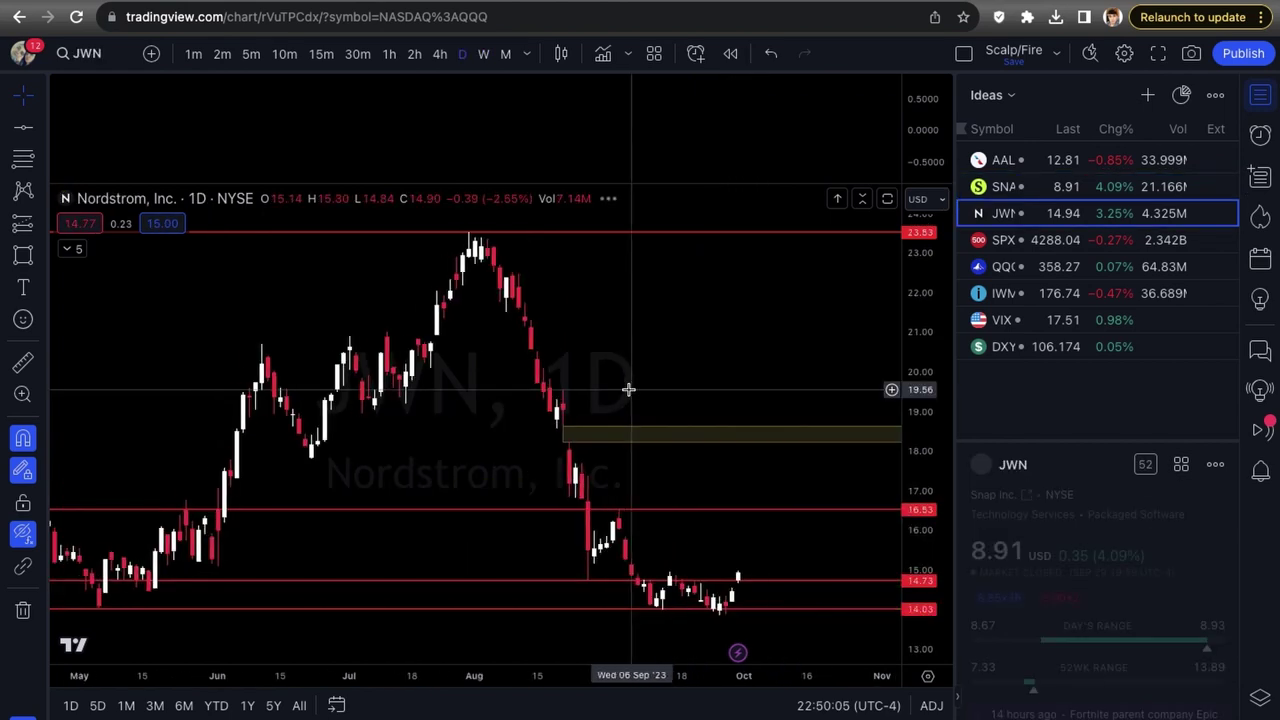
scroll(628, 389, "left", 5)
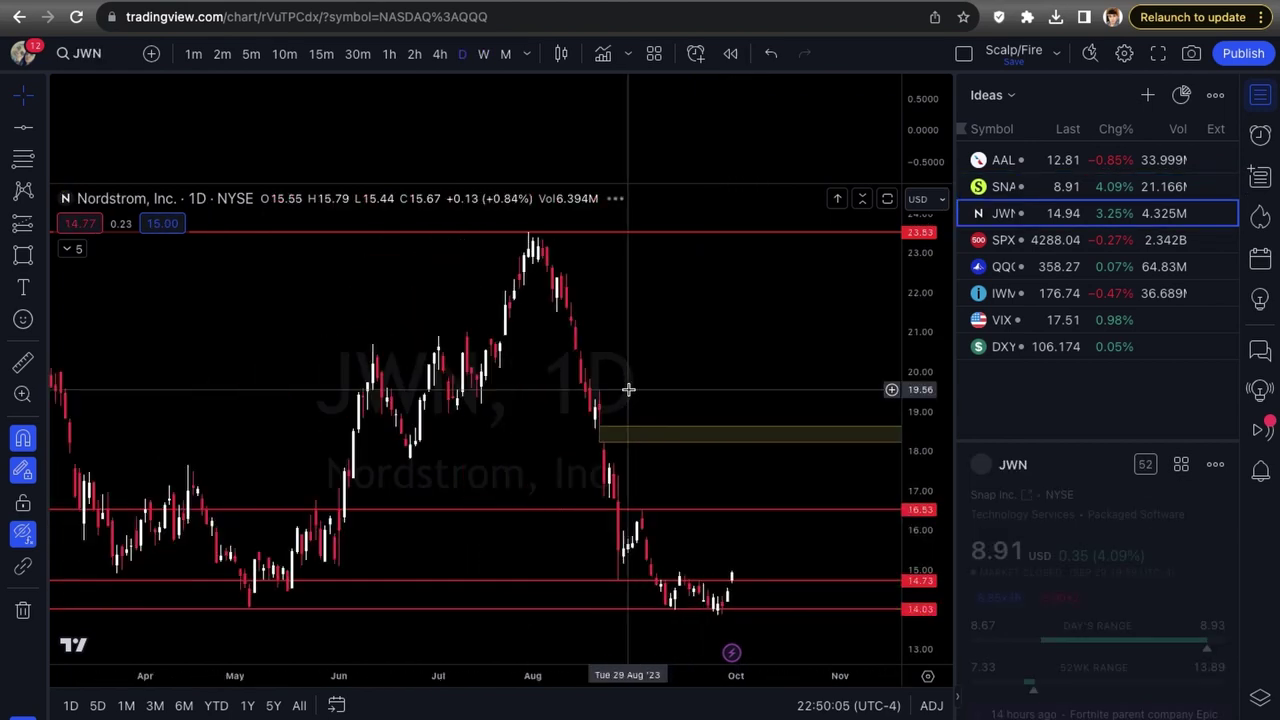
scroll(628, 389, "up", 3)
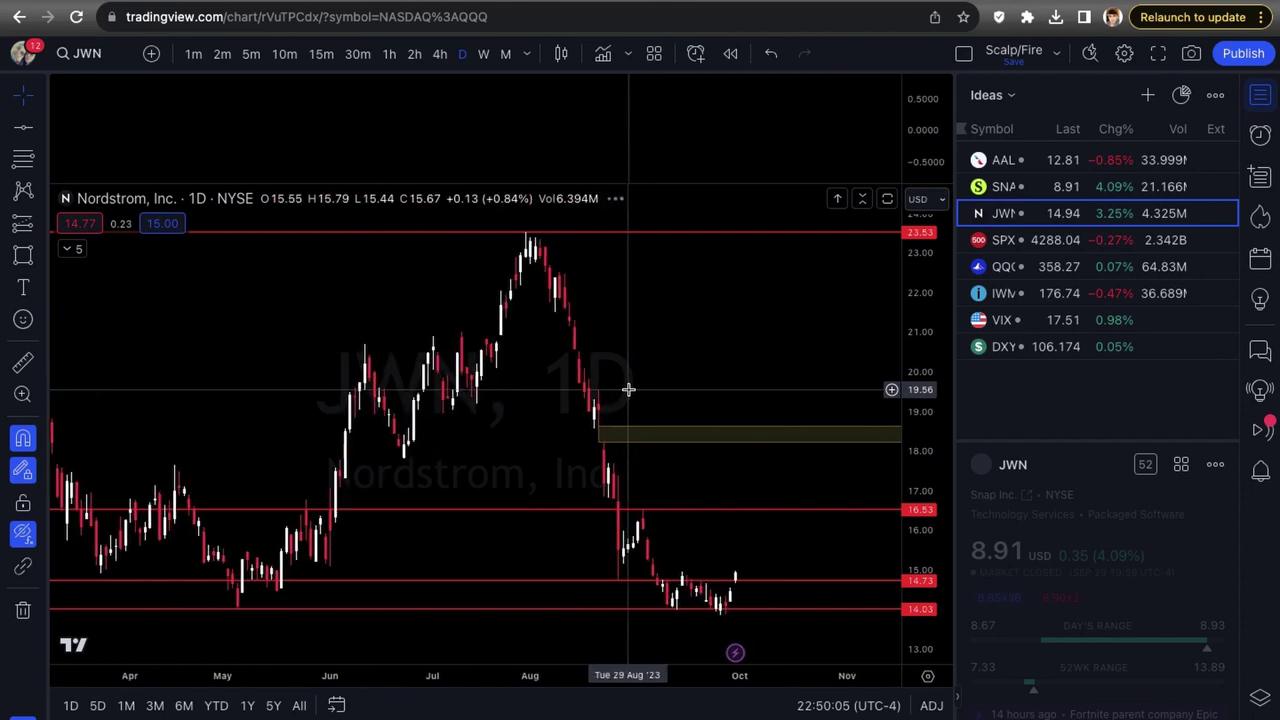
scroll(698, 487, "up", 3)
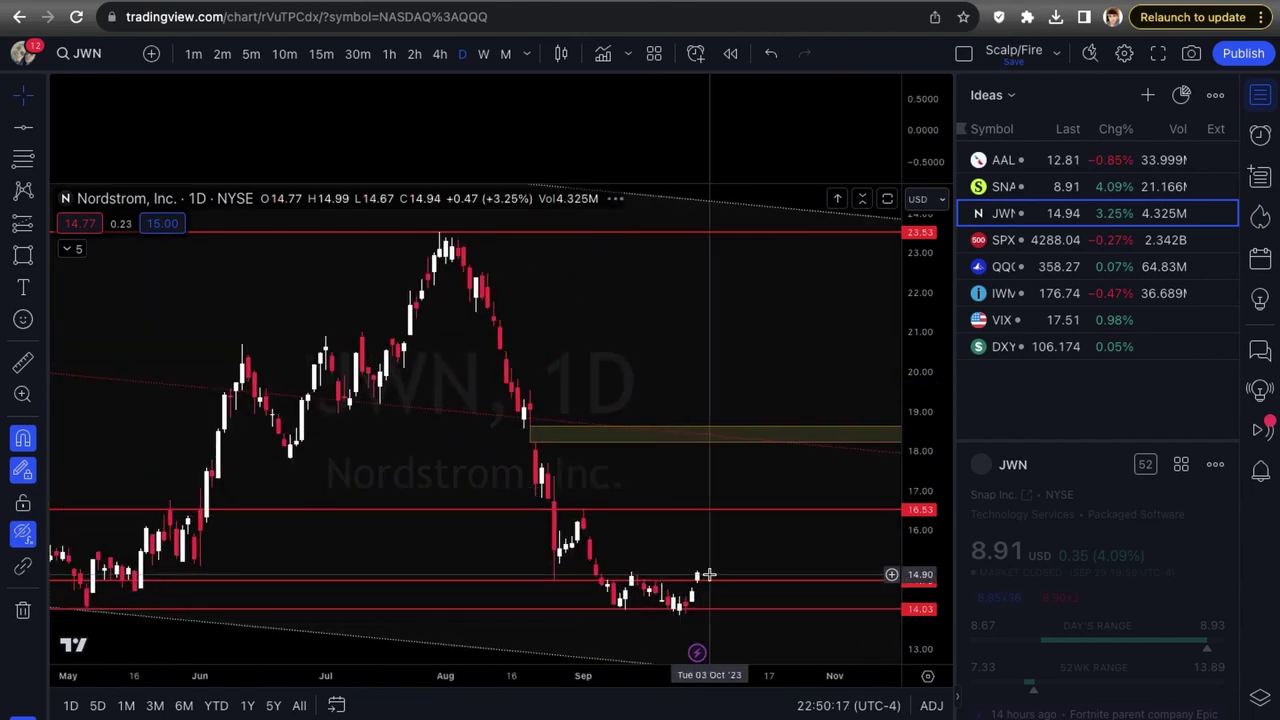
scroll(708, 575, "up", 3)
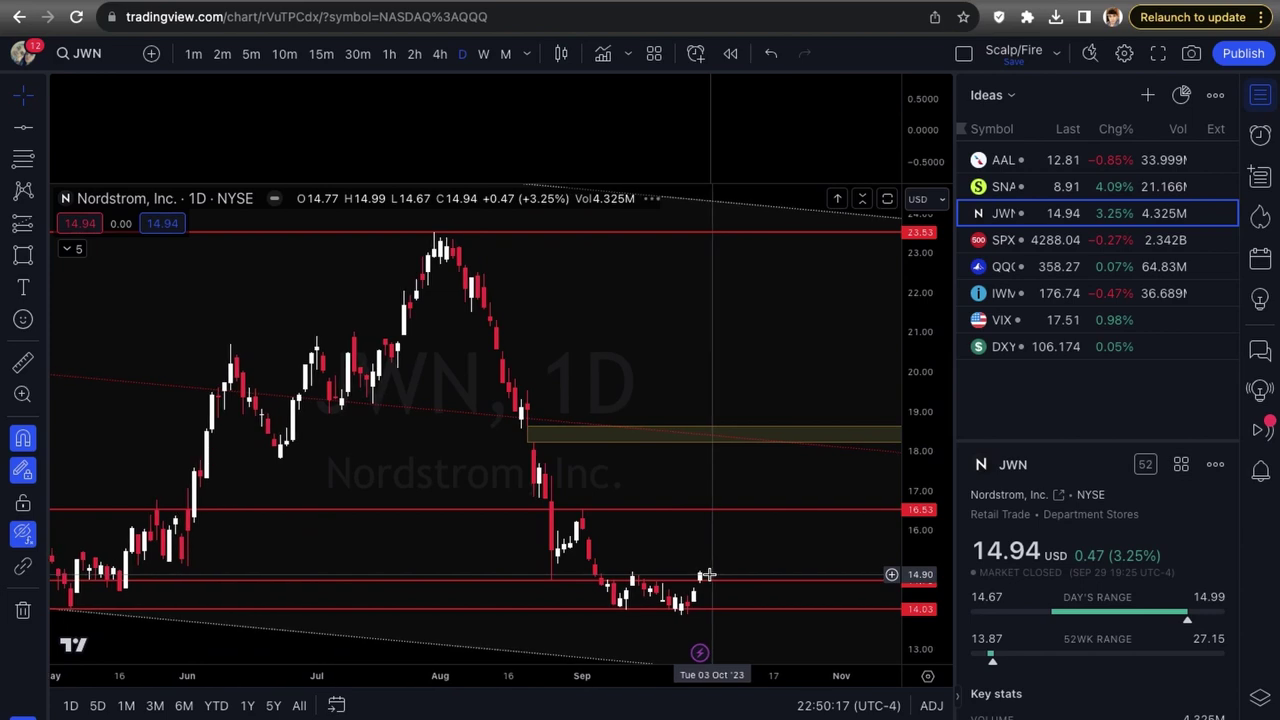
scroll(708, 575, "up", 5)
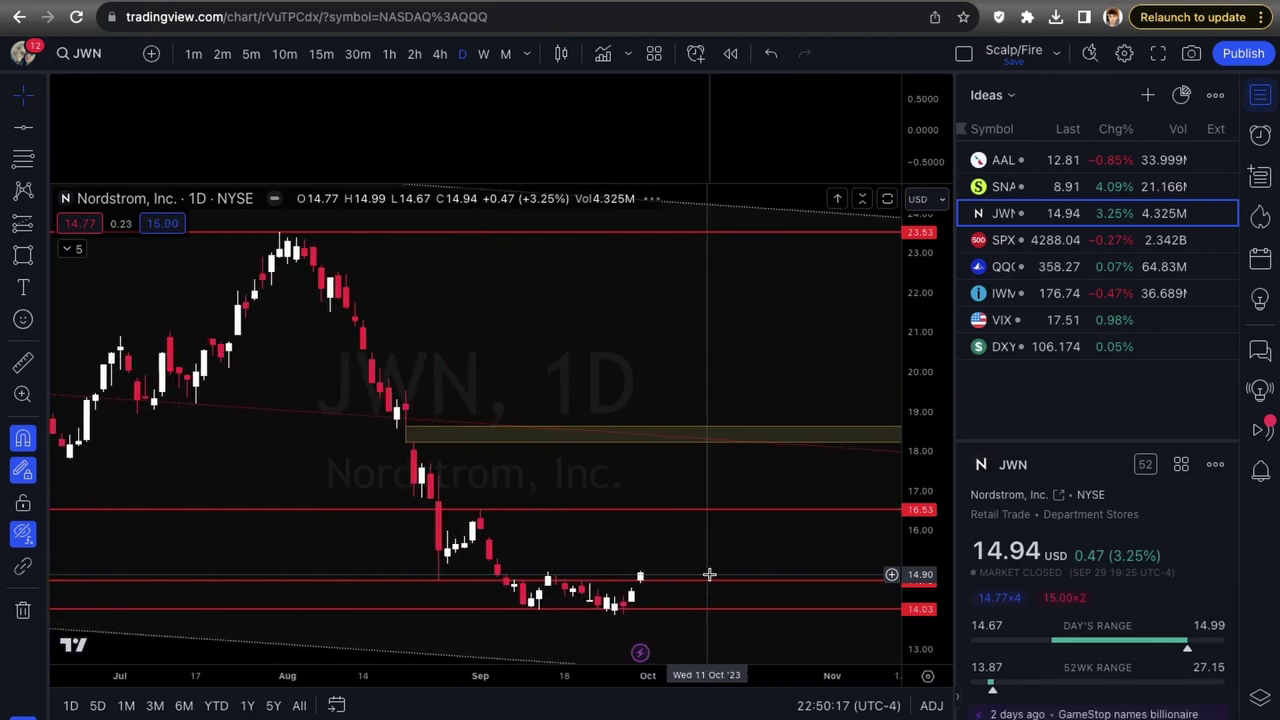
scroll(708, 575, "up", 5)
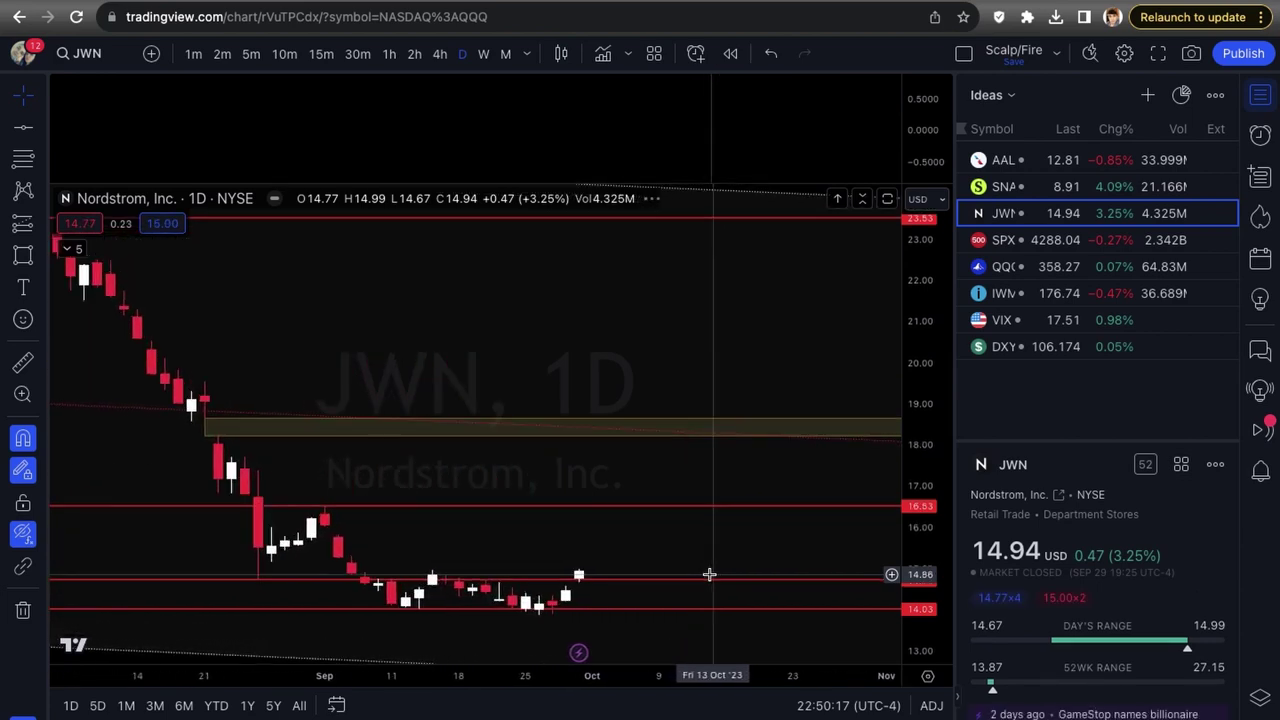
scroll(708, 575, "up", 2)
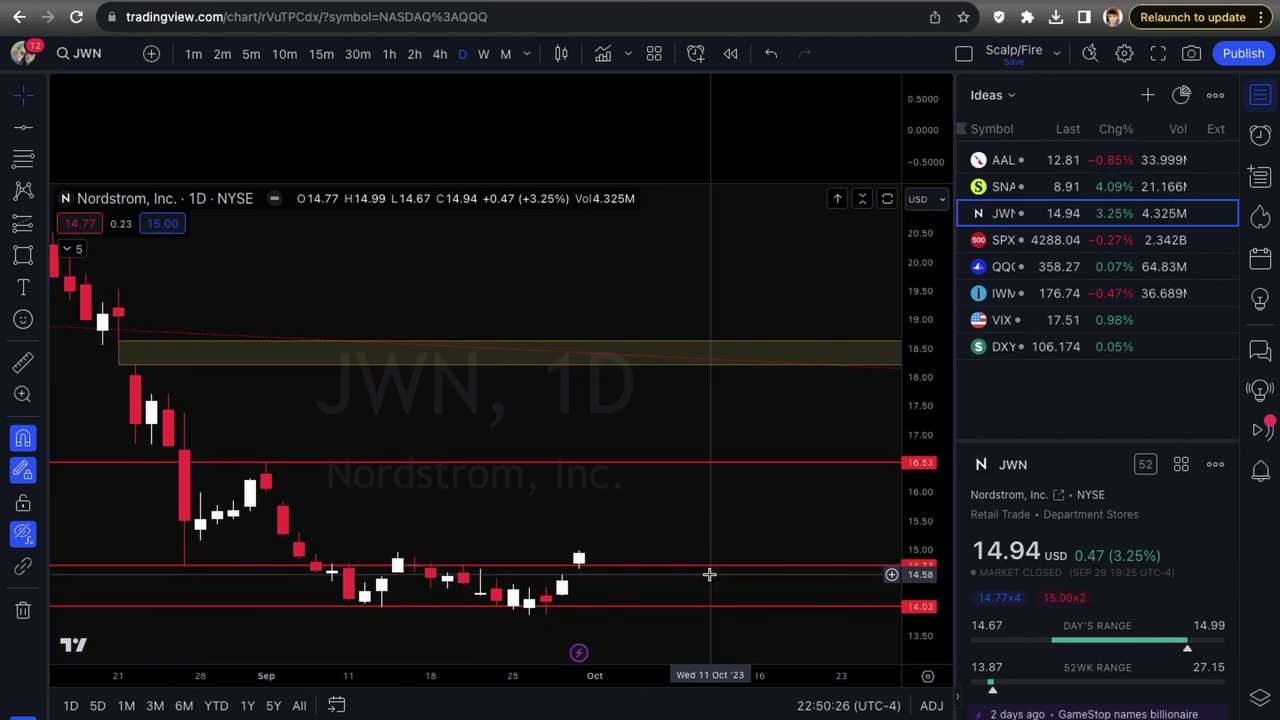
Step: Compare JWN's May and September lows along the 14.03 line on the daily chart
scroll(709, 575, "down", 1)
scroll(710, 585, "down", 5)
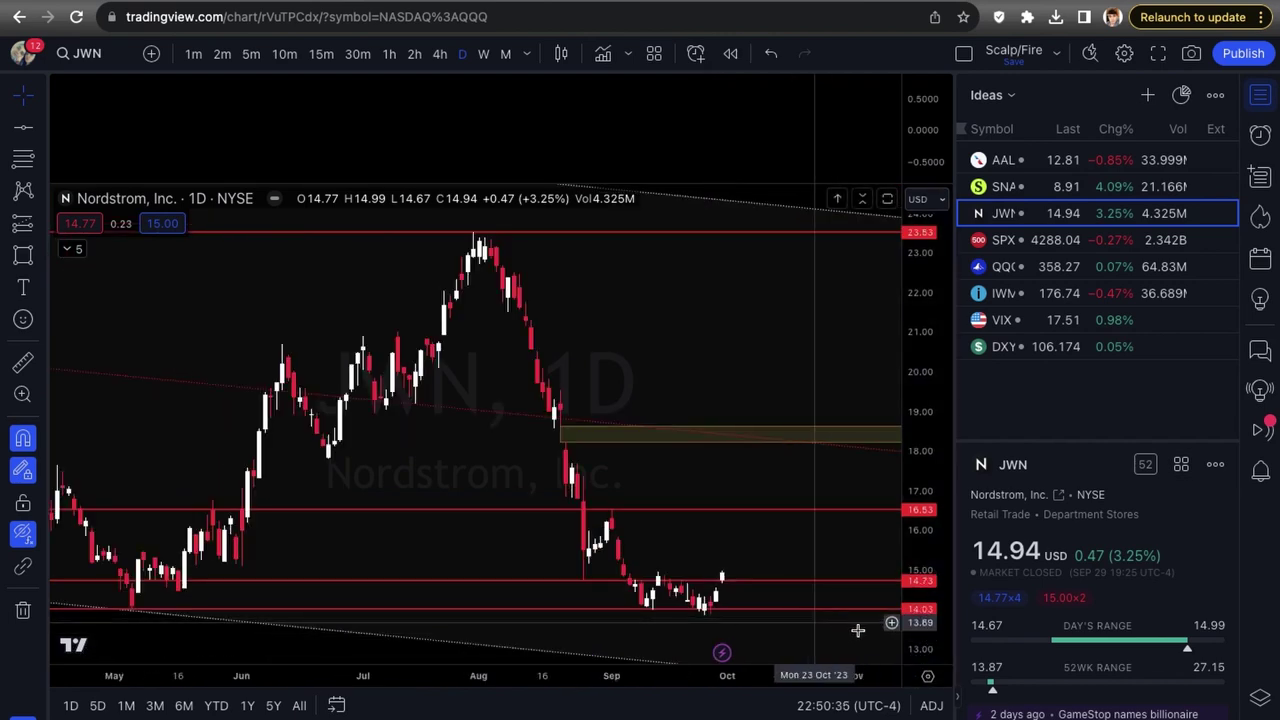
scroll(169, 599, "down", 1)
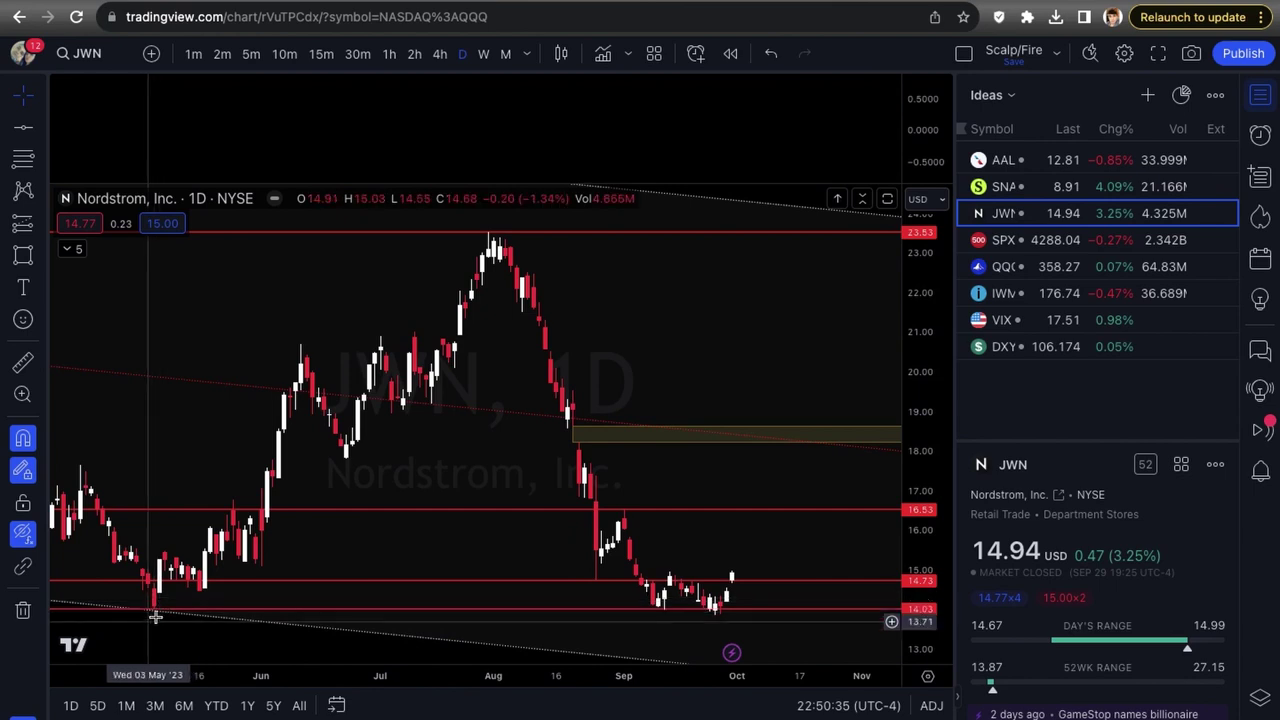
left_click(656, 608)
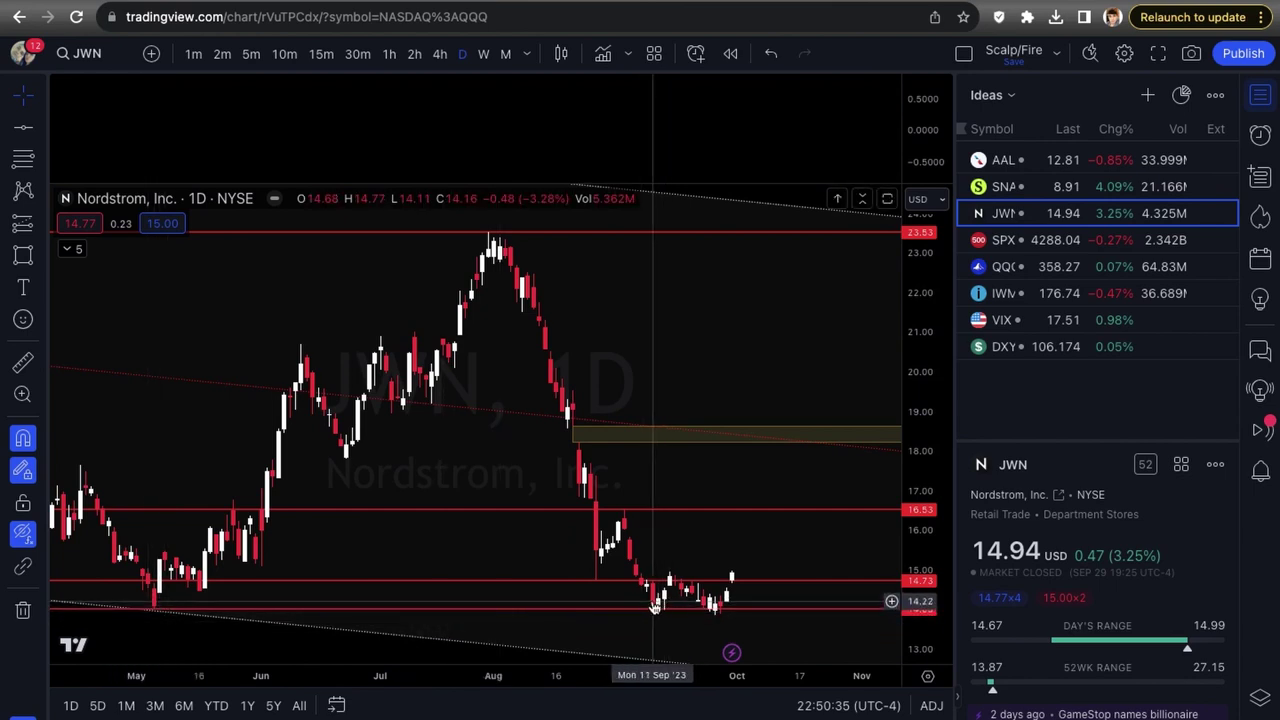
left_click_drag(716, 609, 728, 610)
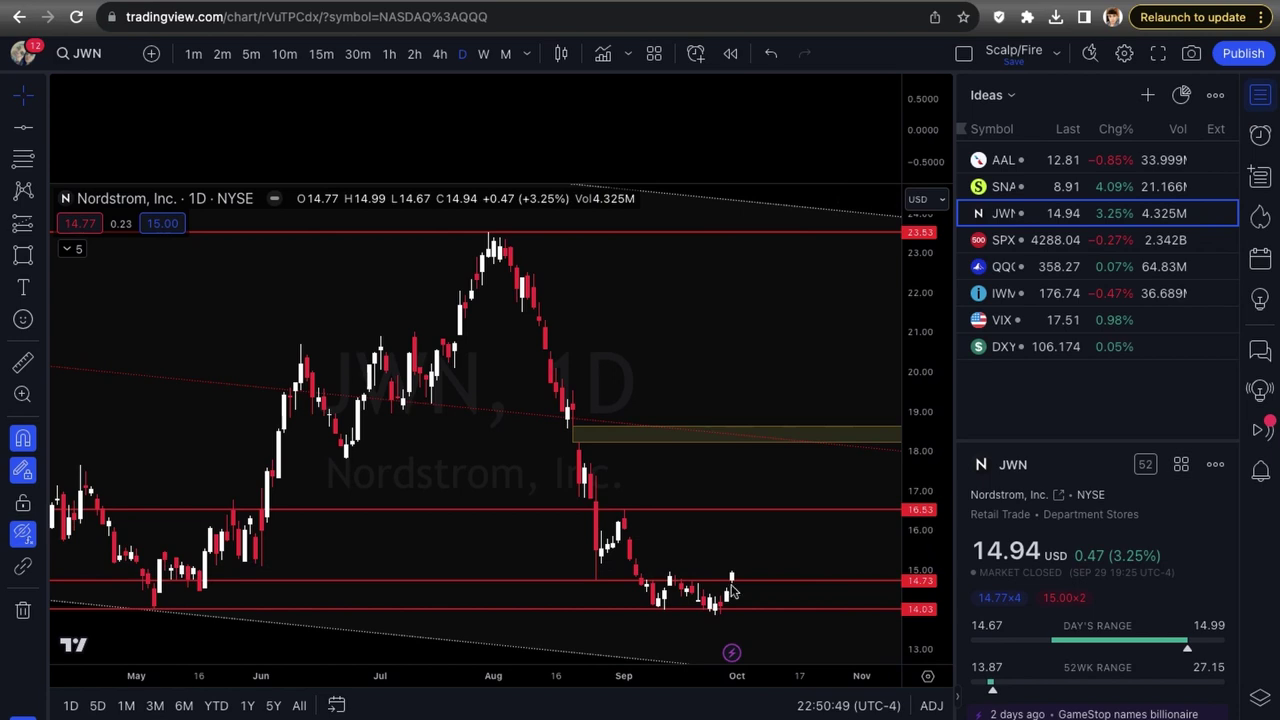
Step: Brush a projected path on JWN from about 15.10 up to just below the 16.53 line, ending in a downward arrow near 16.00
key("alt+b")
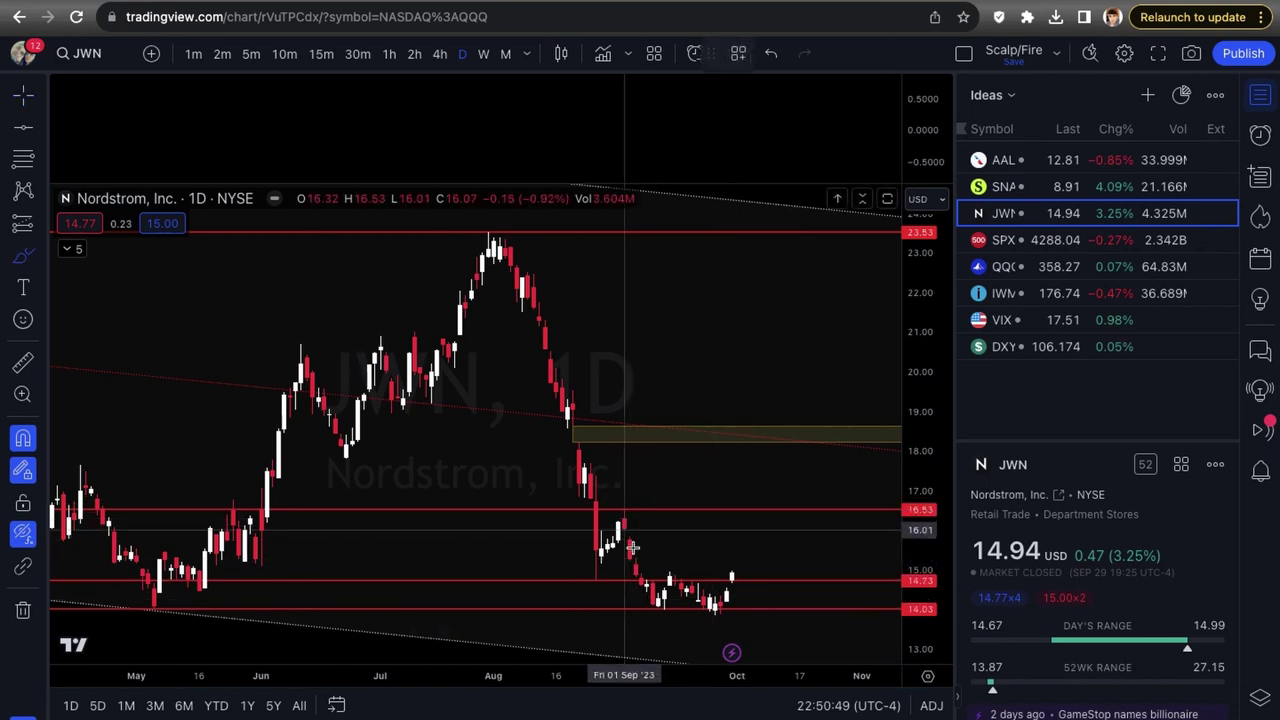
scroll(634, 558, "up", 5)
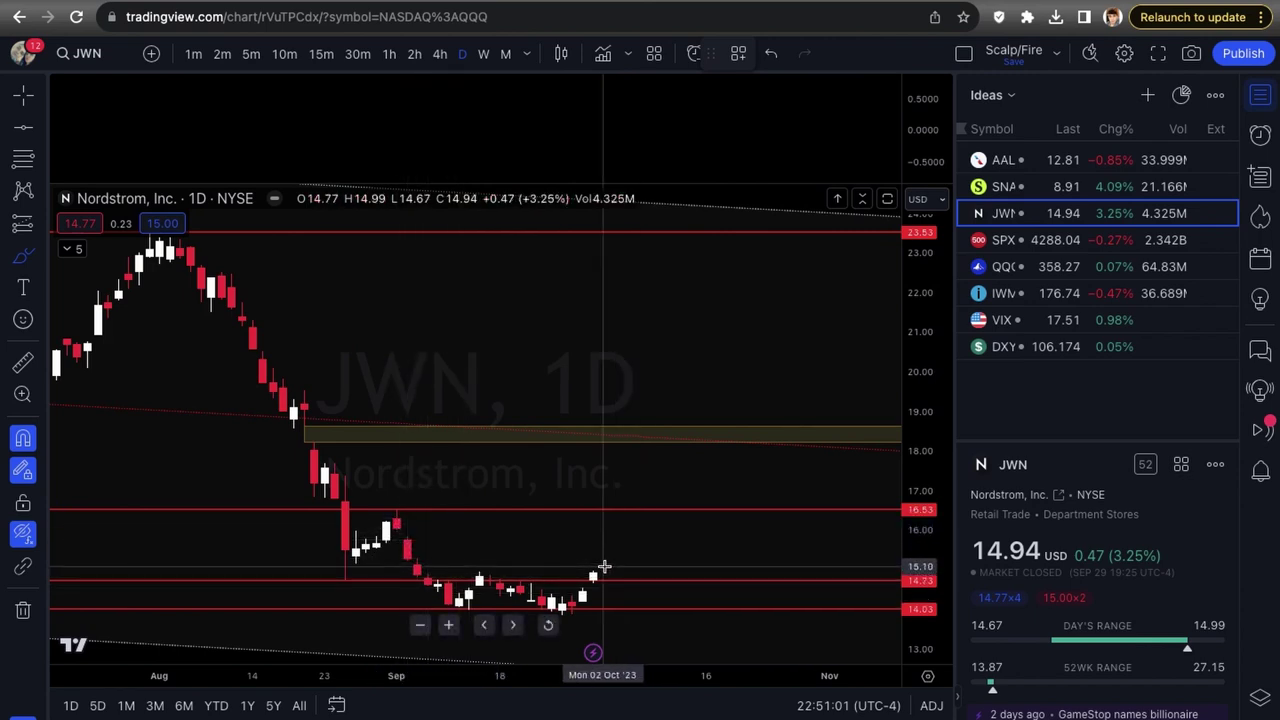
mouse_move(604, 566)
left_mouse_down()
mouse_move(643, 506)
mouse_move(655, 531)
left_mouse_up()
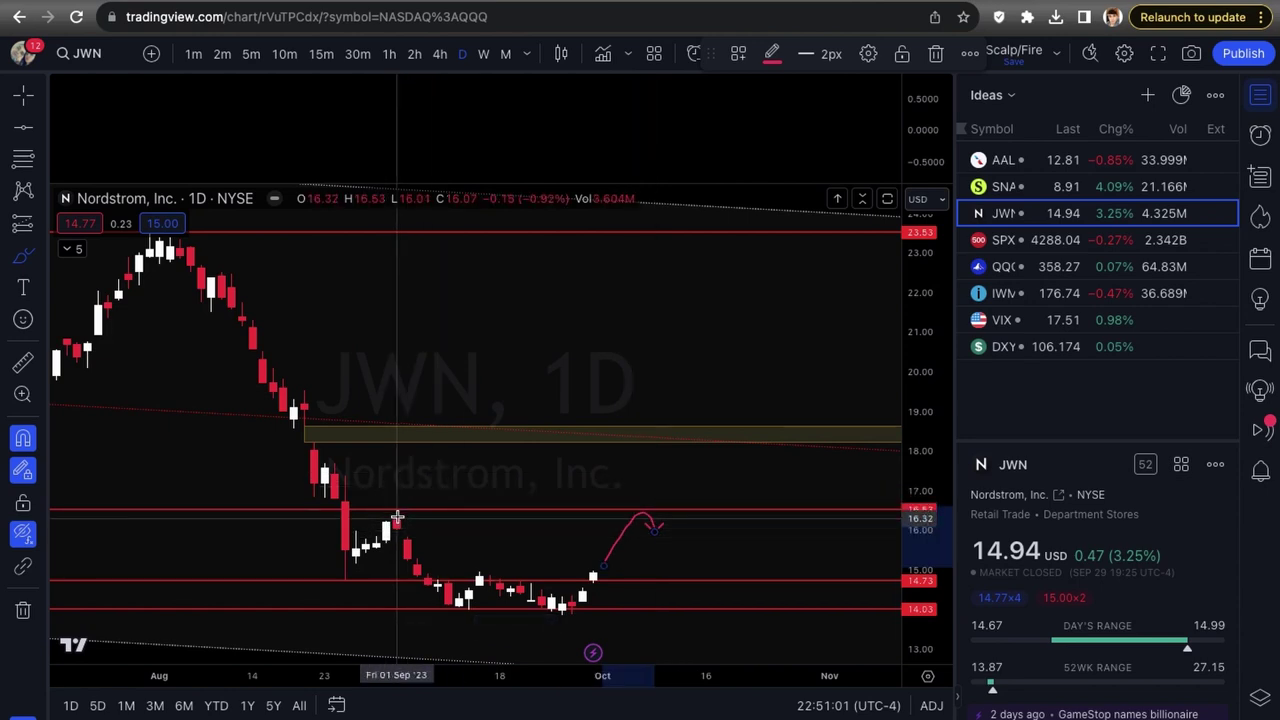
Step: Examine JWN's September price action between the 14.03 and 14.73 lines in relation to the projected path
scroll(437, 500, "down", 3)
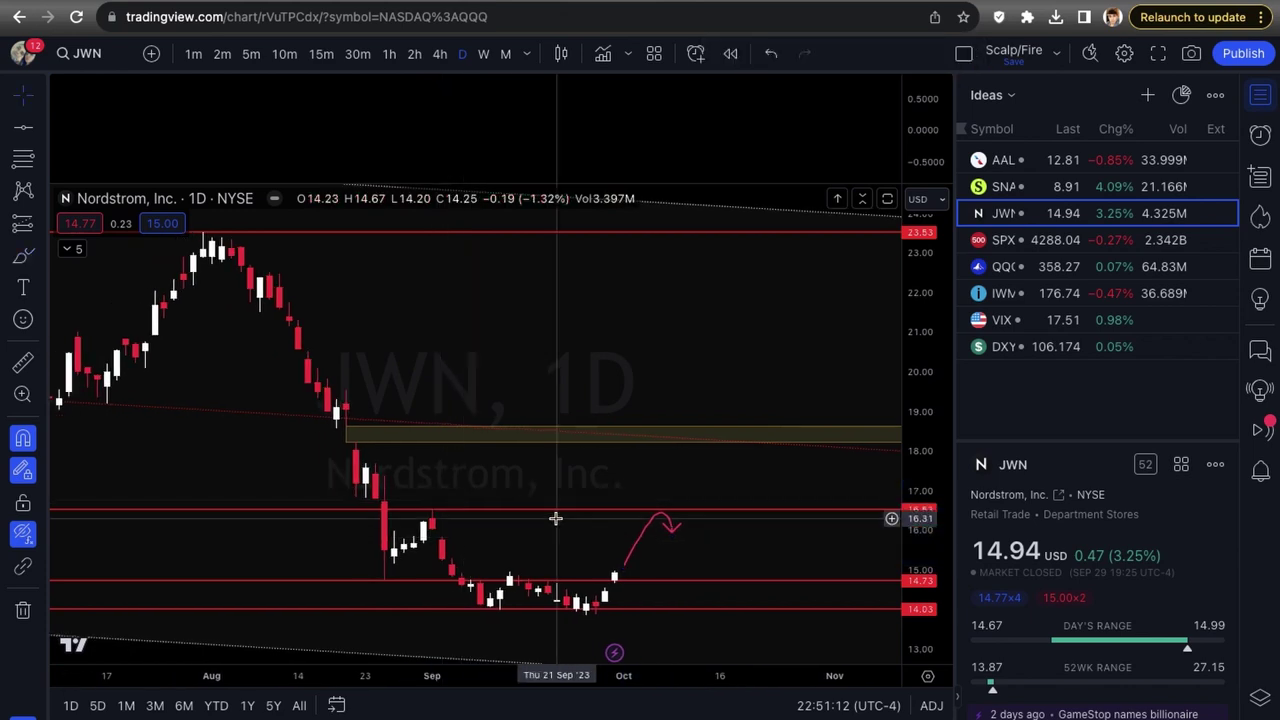
scroll(555, 518, "down", 2)
scroll(555, 518, "down", 1)
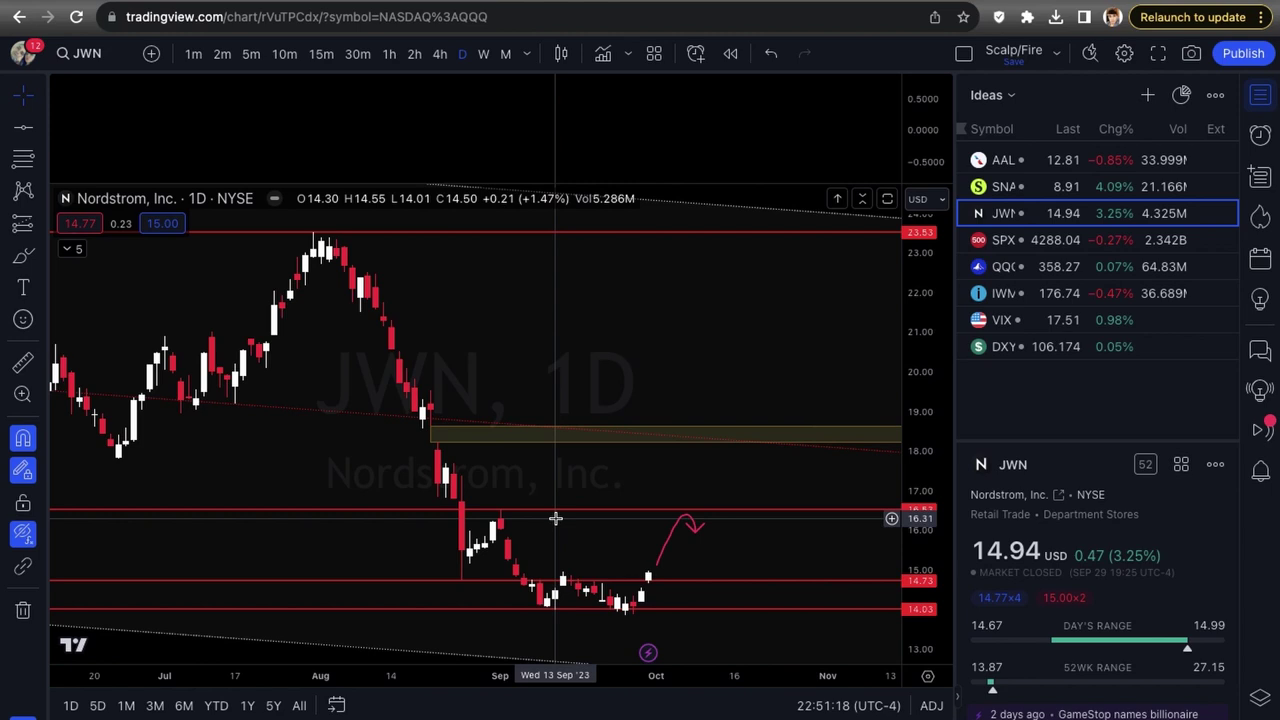
scroll(608, 538, "down", 3)
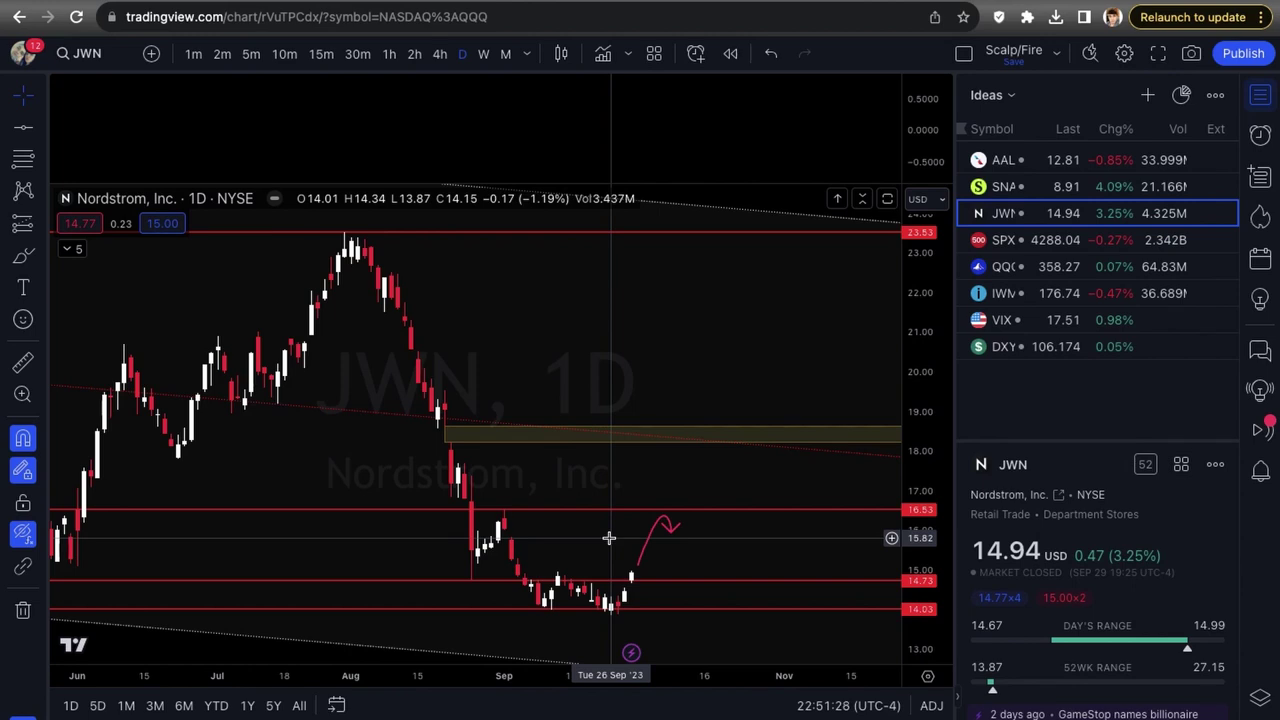
scroll(620, 543, "down", 3)
scroll(621, 544, "down", 2)
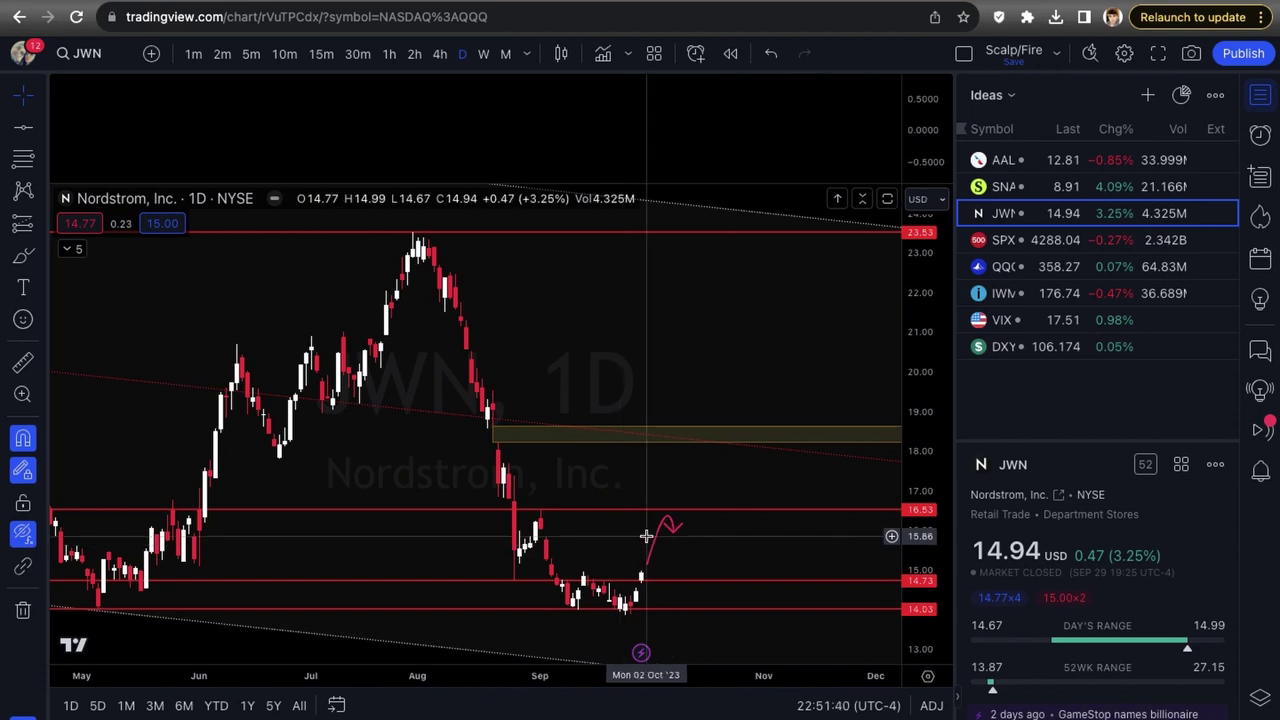
scroll(646, 536, "down", 2)
scroll(741, 594, "up", 1)
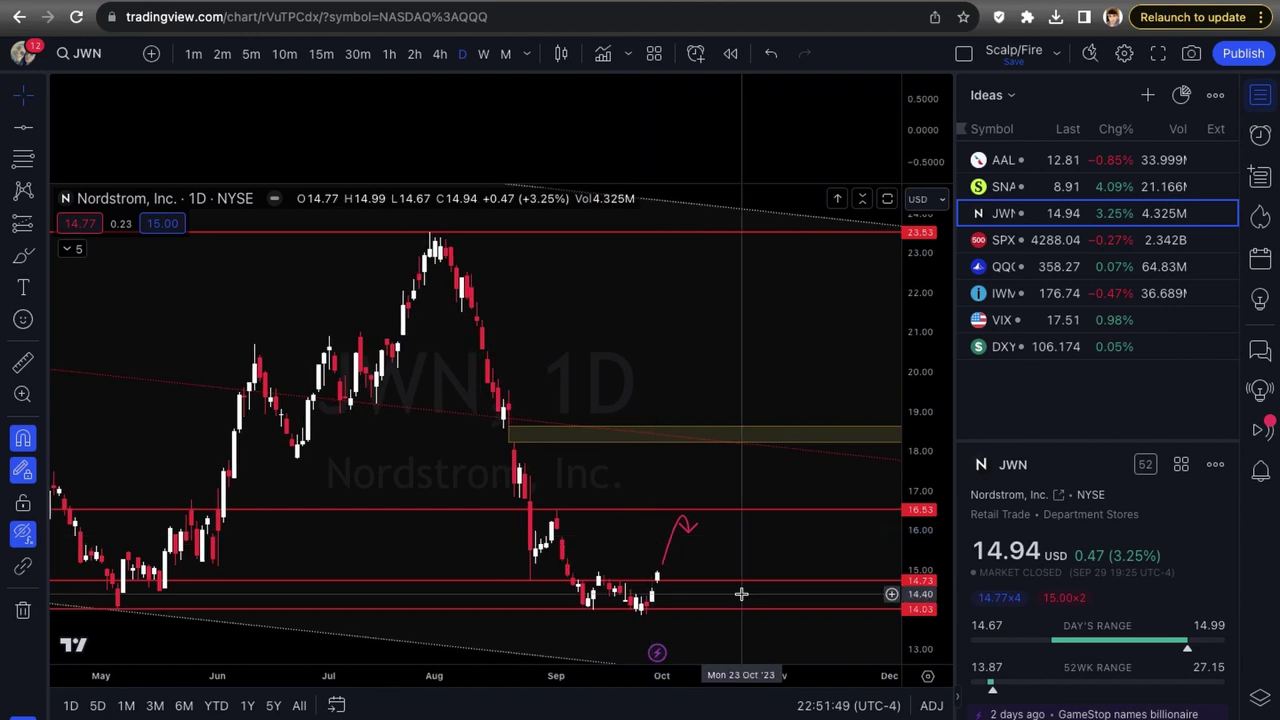
scroll(741, 594, "down", 1)
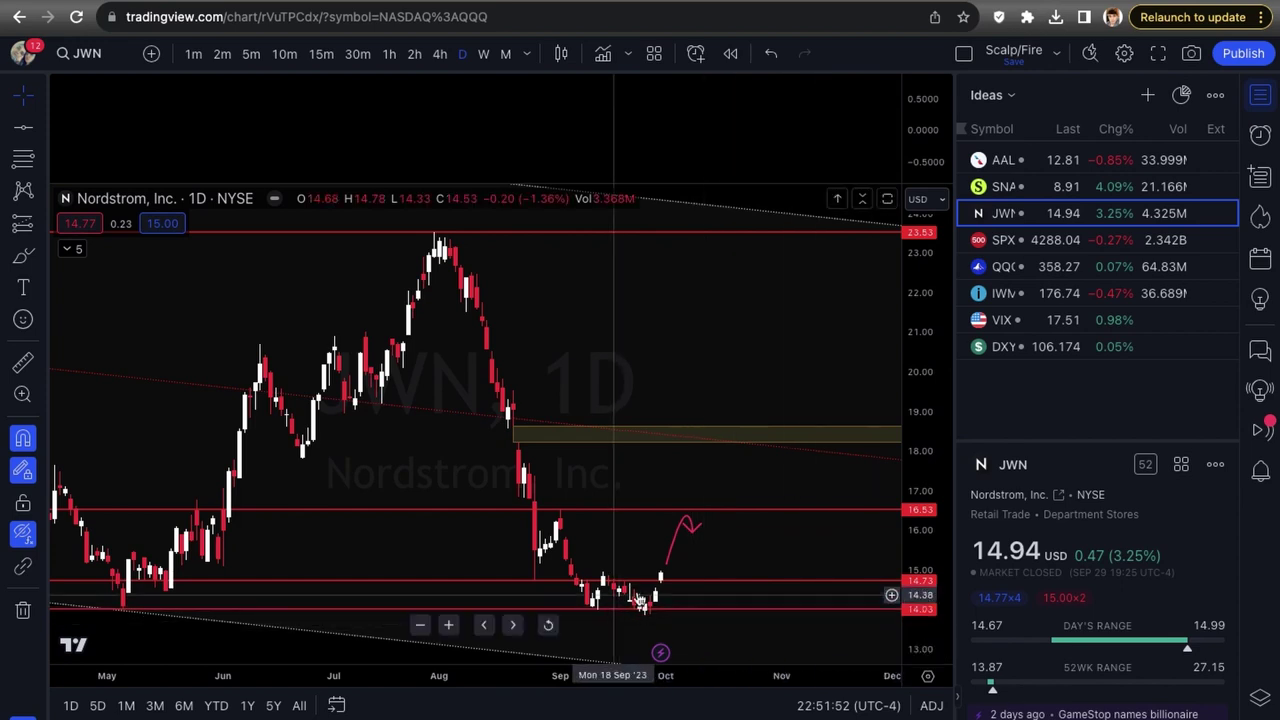
scroll(686, 599, "down", 1)
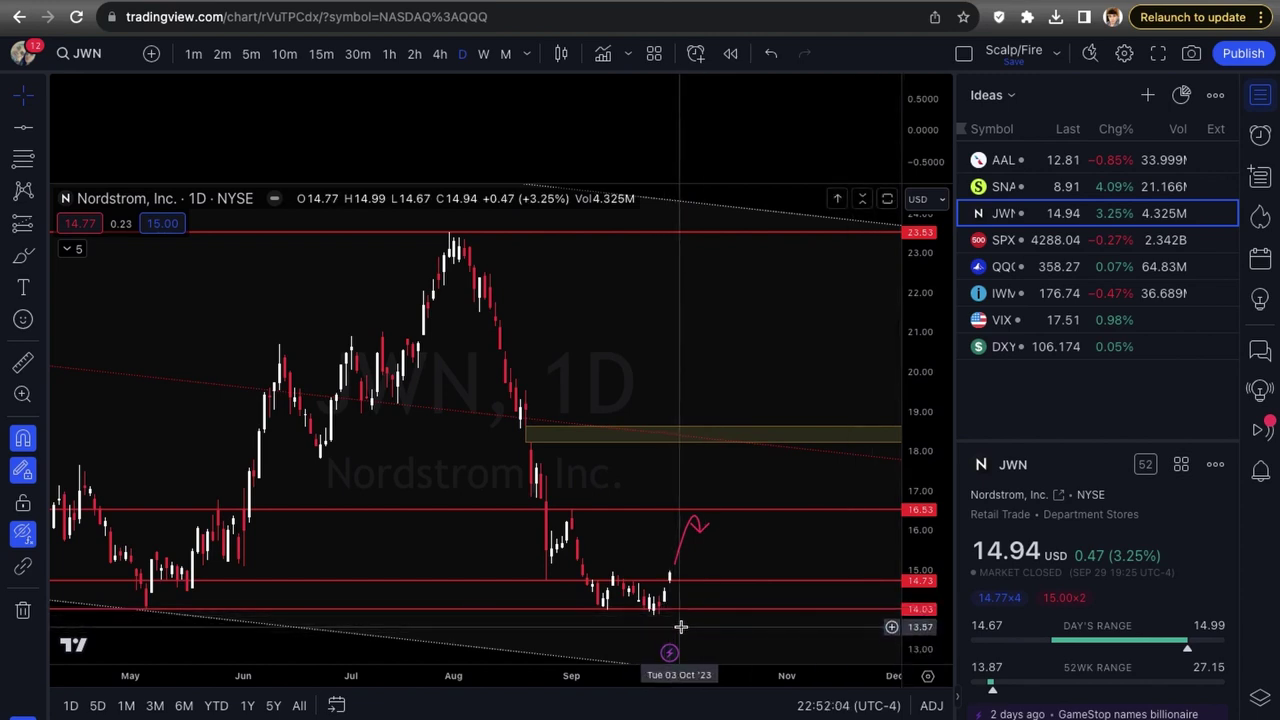
scroll(680, 626, "down", 1)
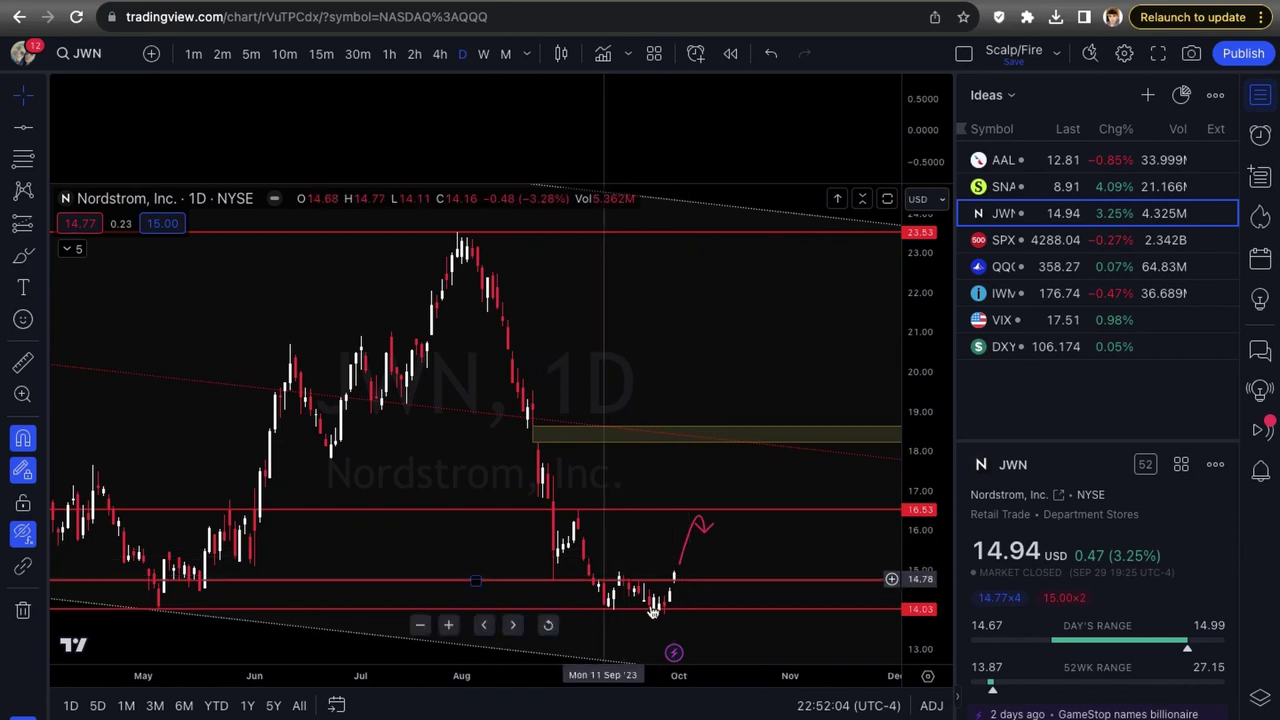
scroll(686, 600, "down", 1)
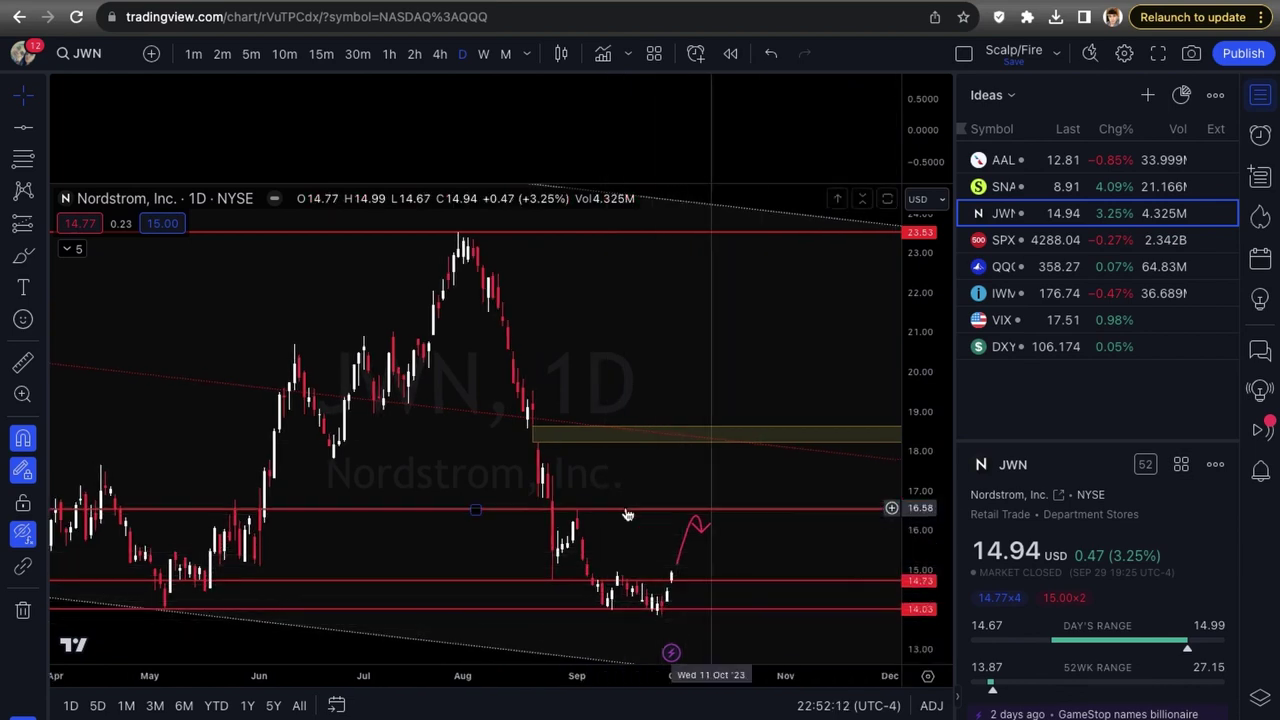
Step: Examine JWN's projected move from the latest candle toward the 16.53 line and the early September swing high
scroll(610, 549, "down", 1)
scroll(610, 549, "down", 3)
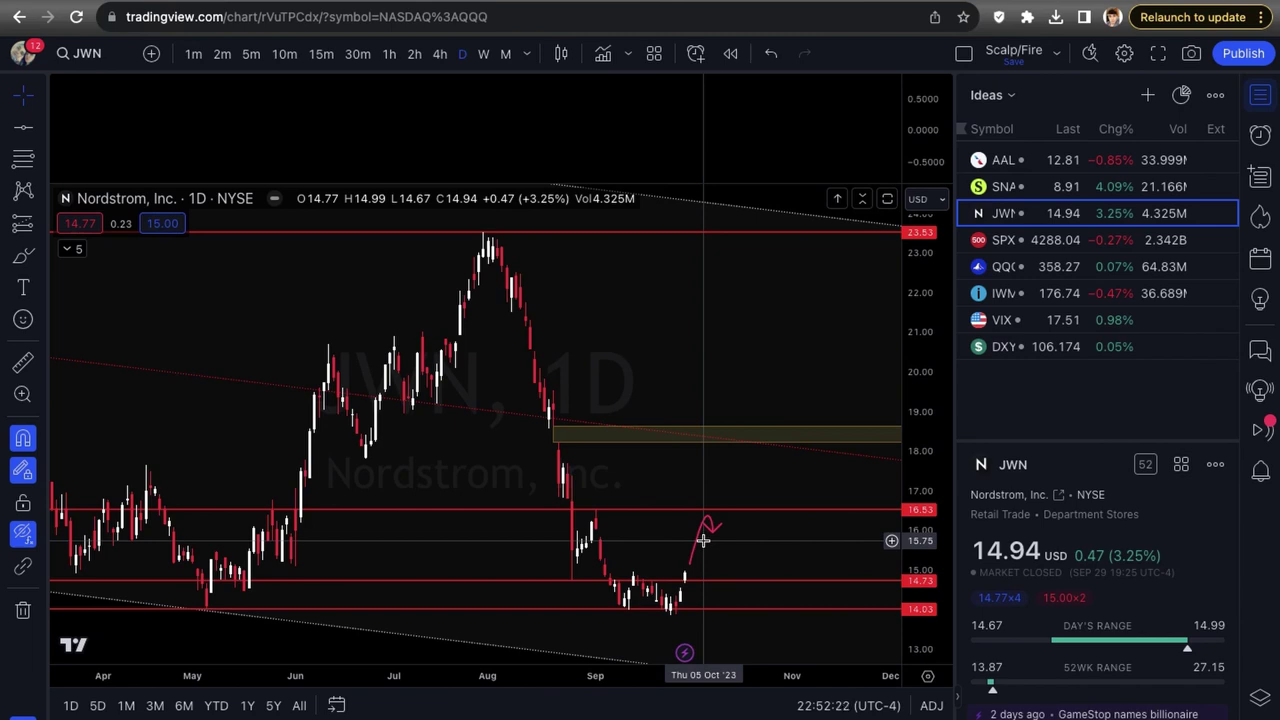
scroll(703, 540, "up", 2)
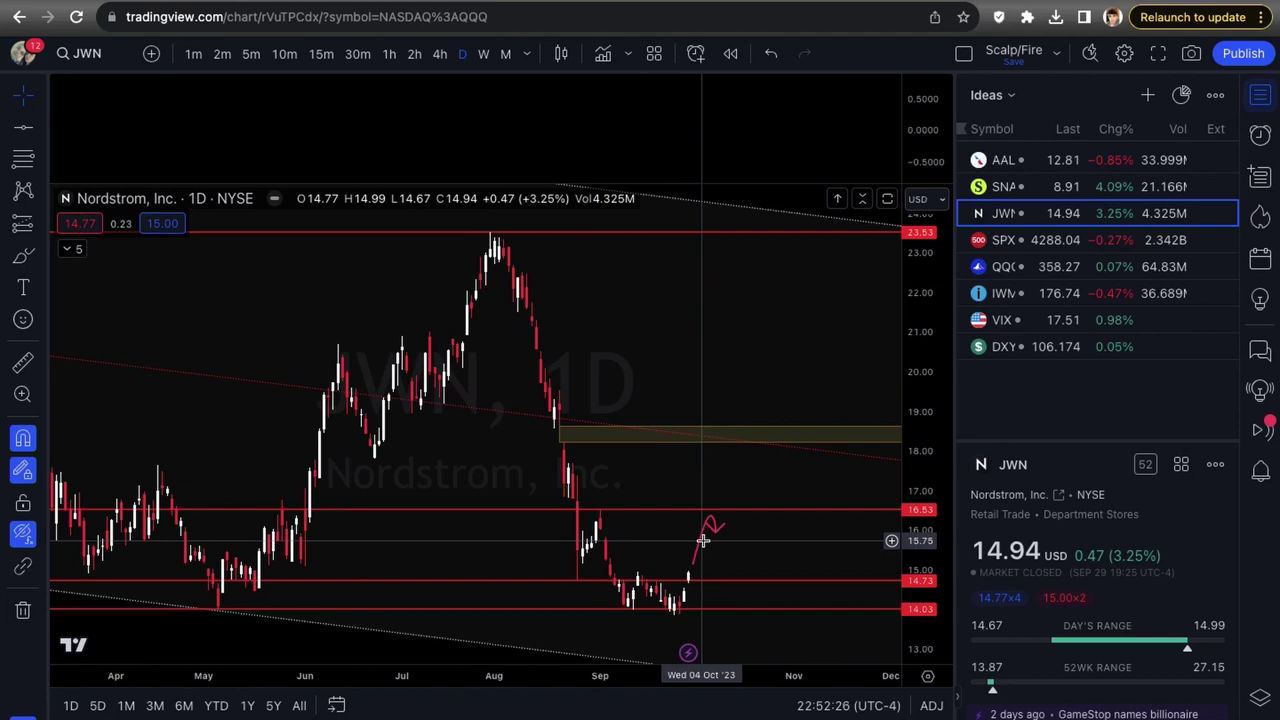
scroll(703, 540, "up", 1)
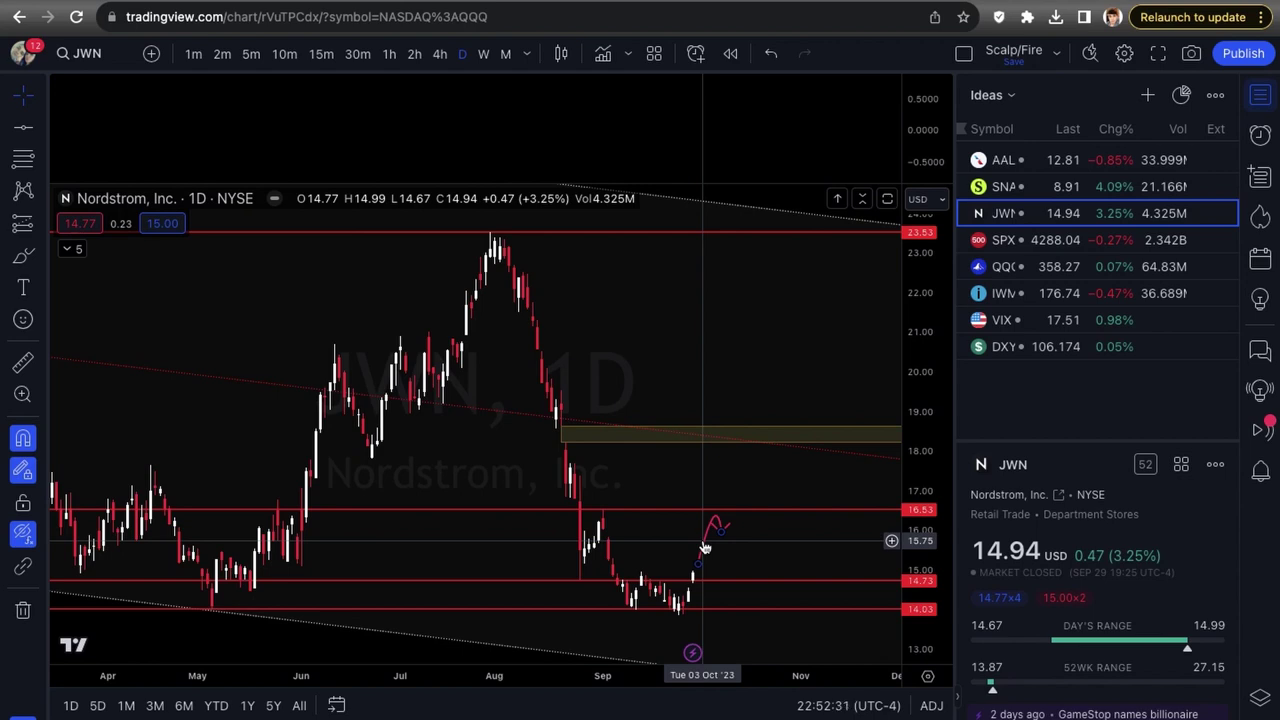
scroll(705, 548, "up", 1)
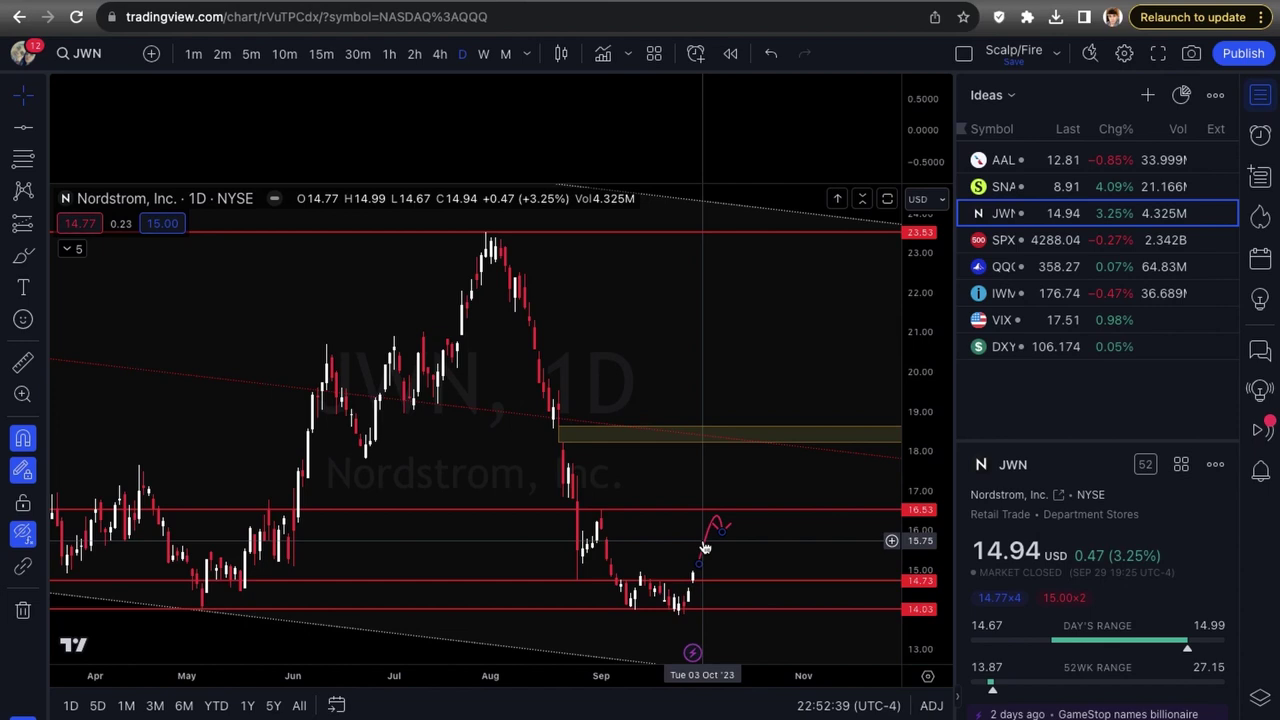
scroll(705, 548, "down", 1)
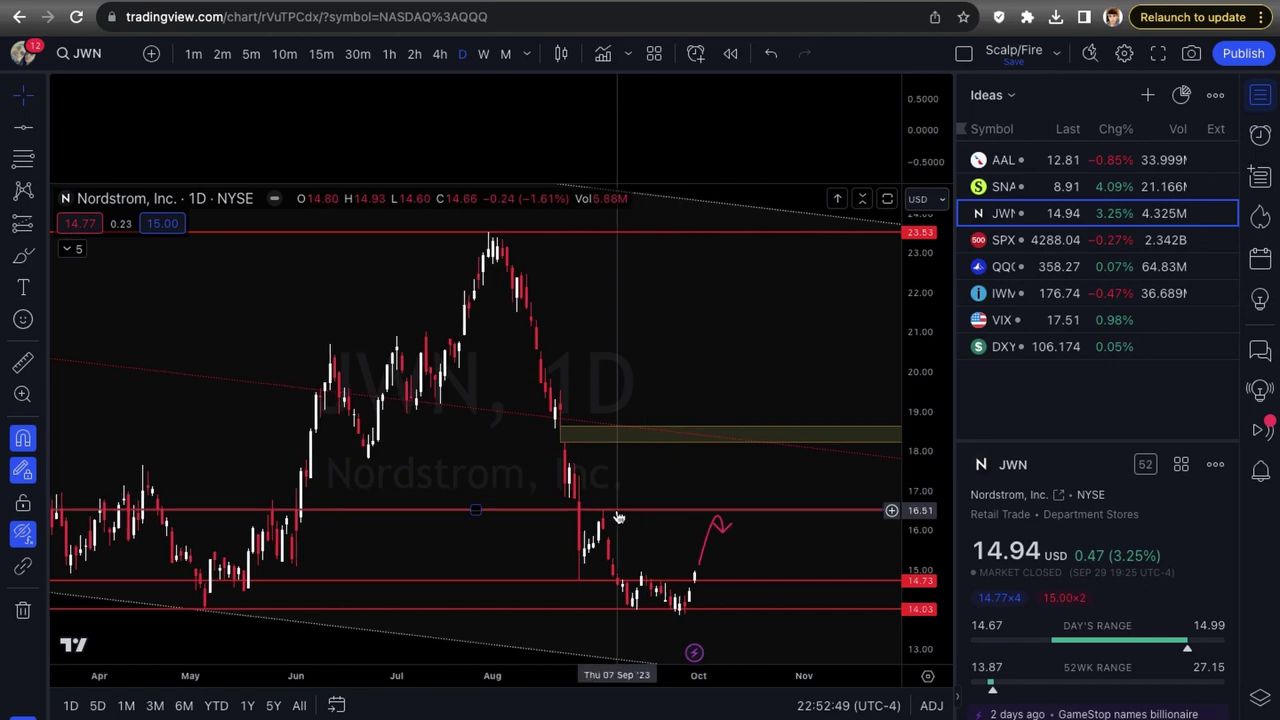
scroll(530, 550, "down", 1)
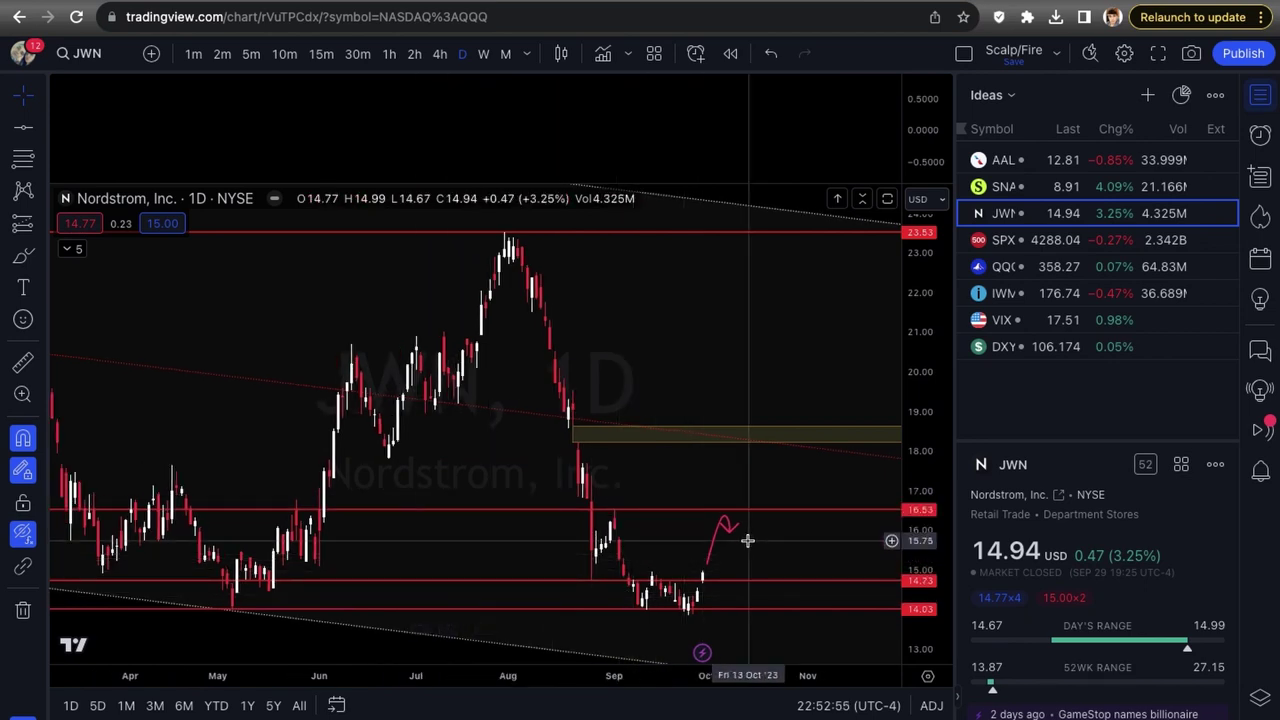
scroll(747, 540, "up", 2)
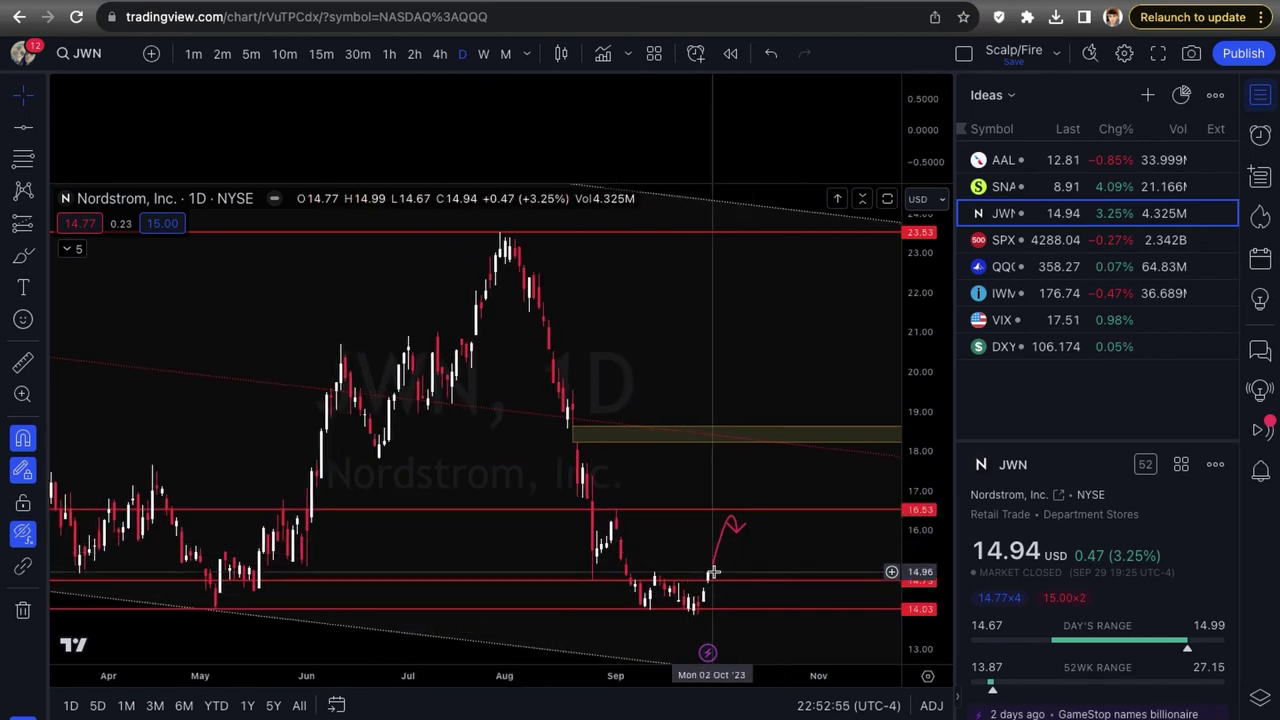
left_click_drag(723, 535, 747, 523)
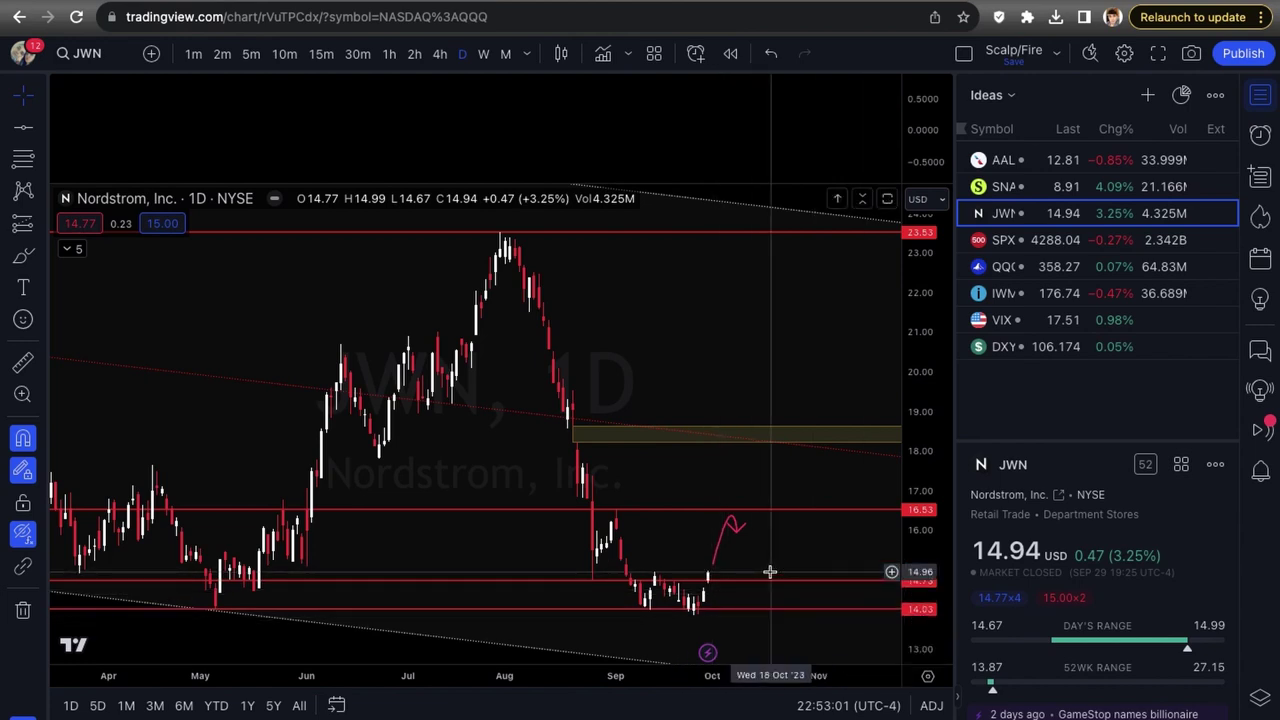
Step: Open the SPX daily chart and examine its recent candles around the 4328.08 and 4335.31 lines
key("space")
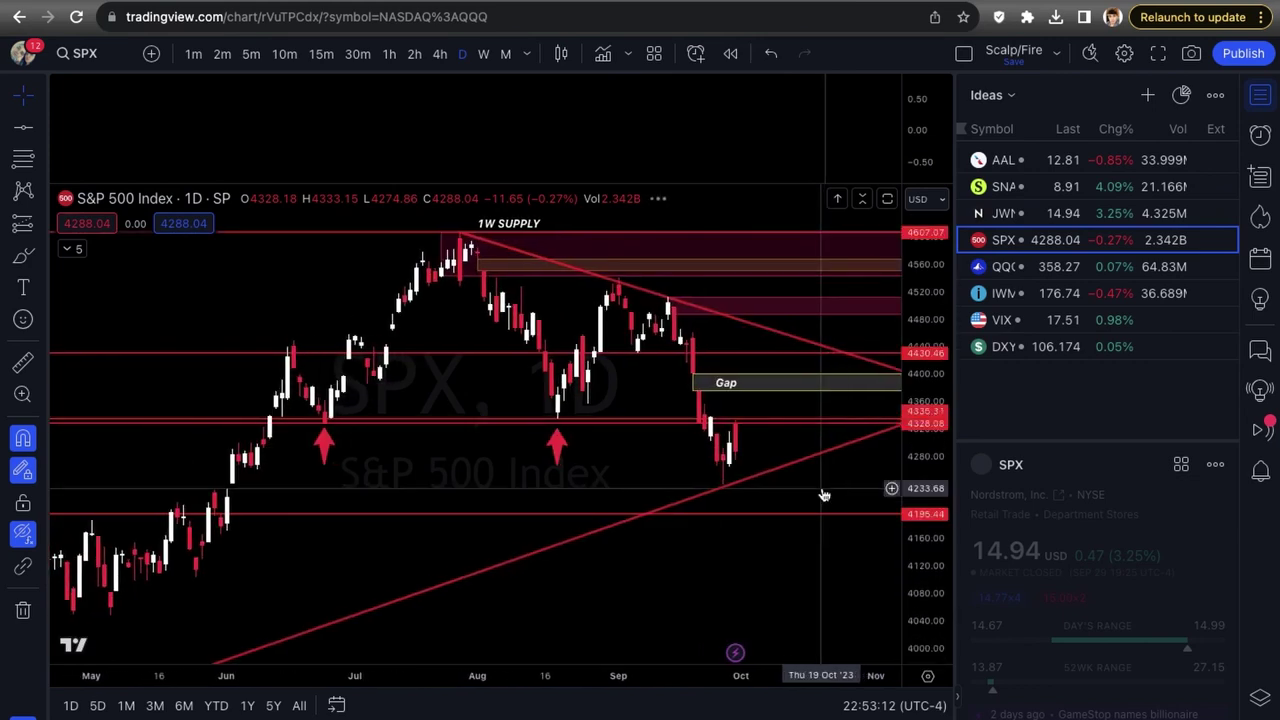
scroll(823, 495, "up", 3)
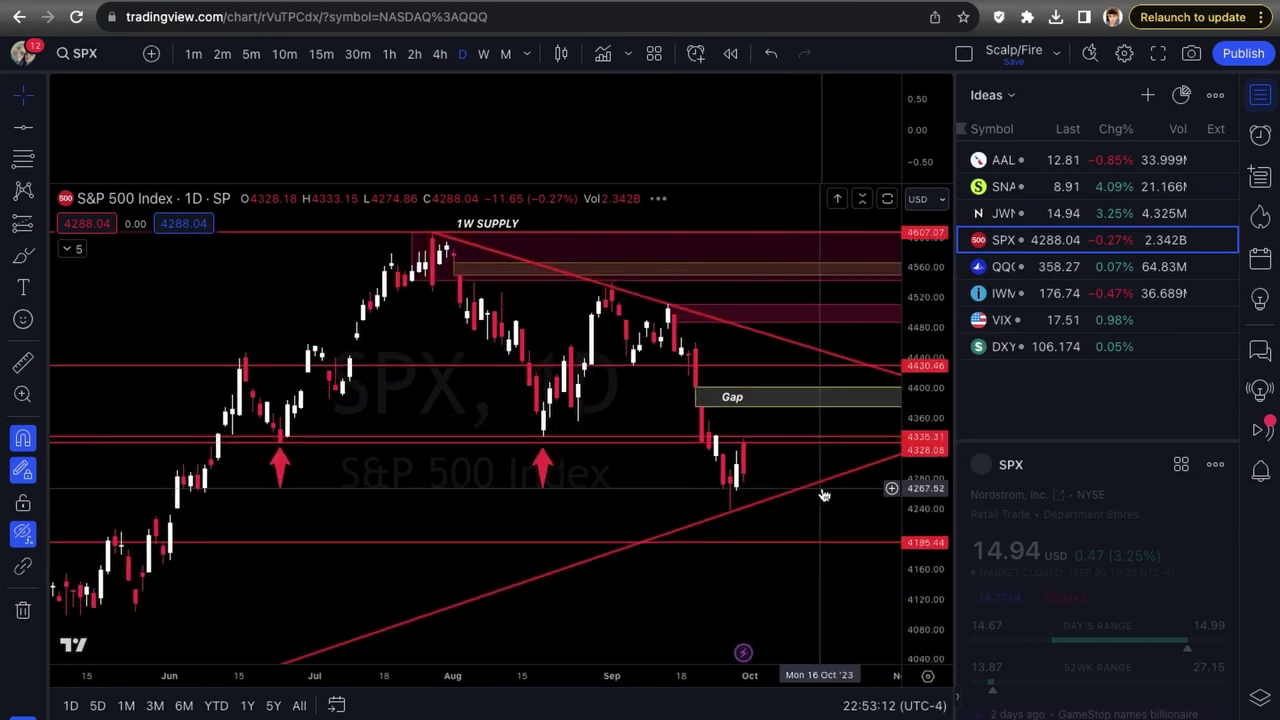
scroll(823, 495, "up", 3)
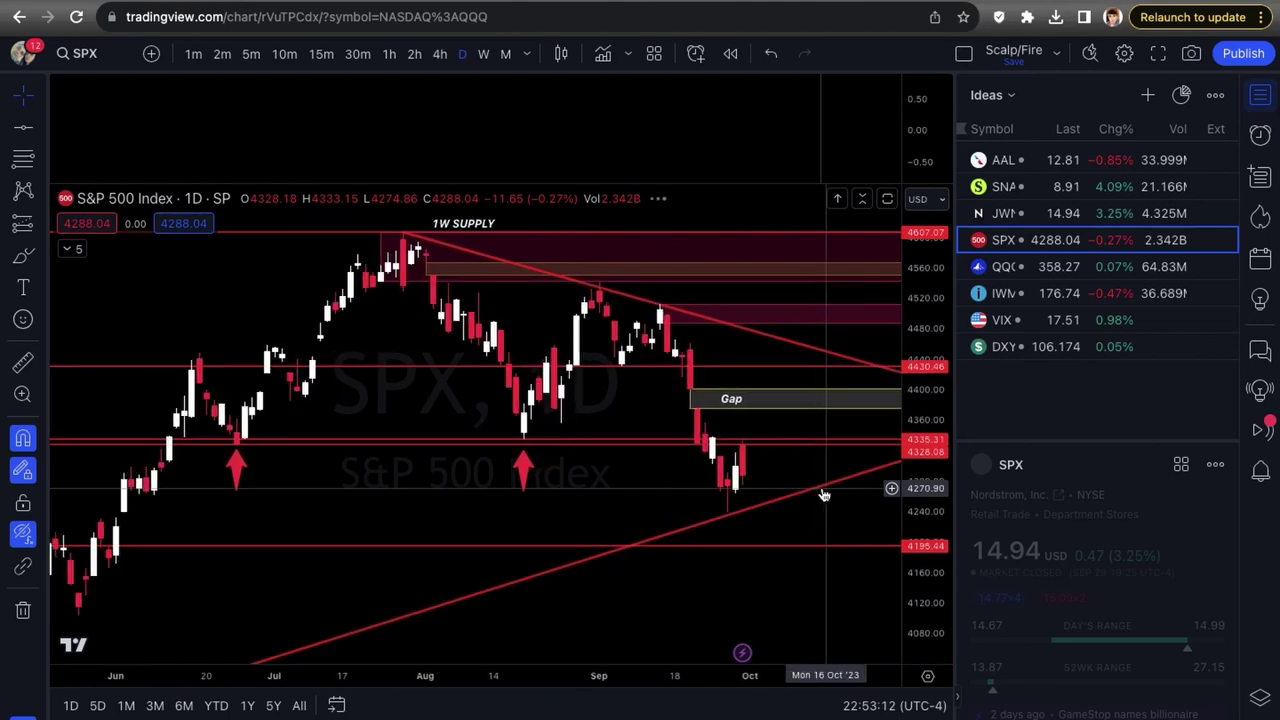
scroll(823, 495, "up", 3)
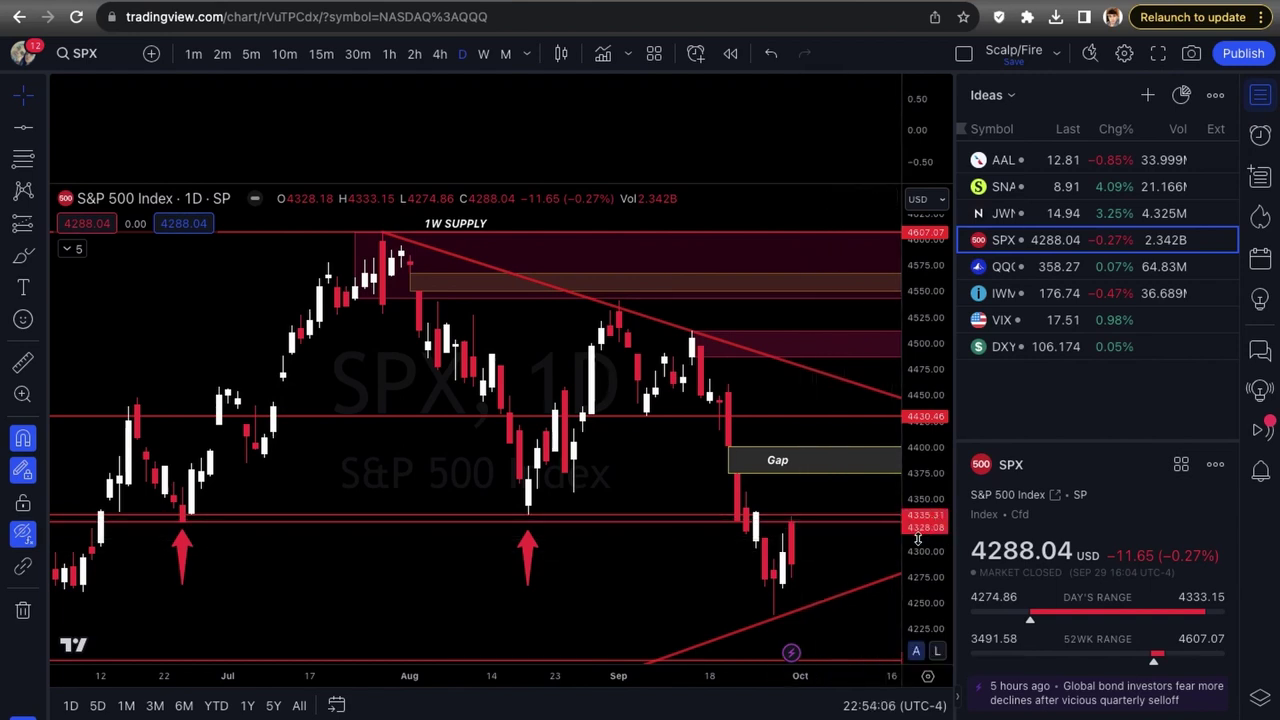
Step: Switch SPX to the 15-minute timeframe and examine the 29 September price action below the 4328.08 and 4335.31 lines
type("15")
key("Return")
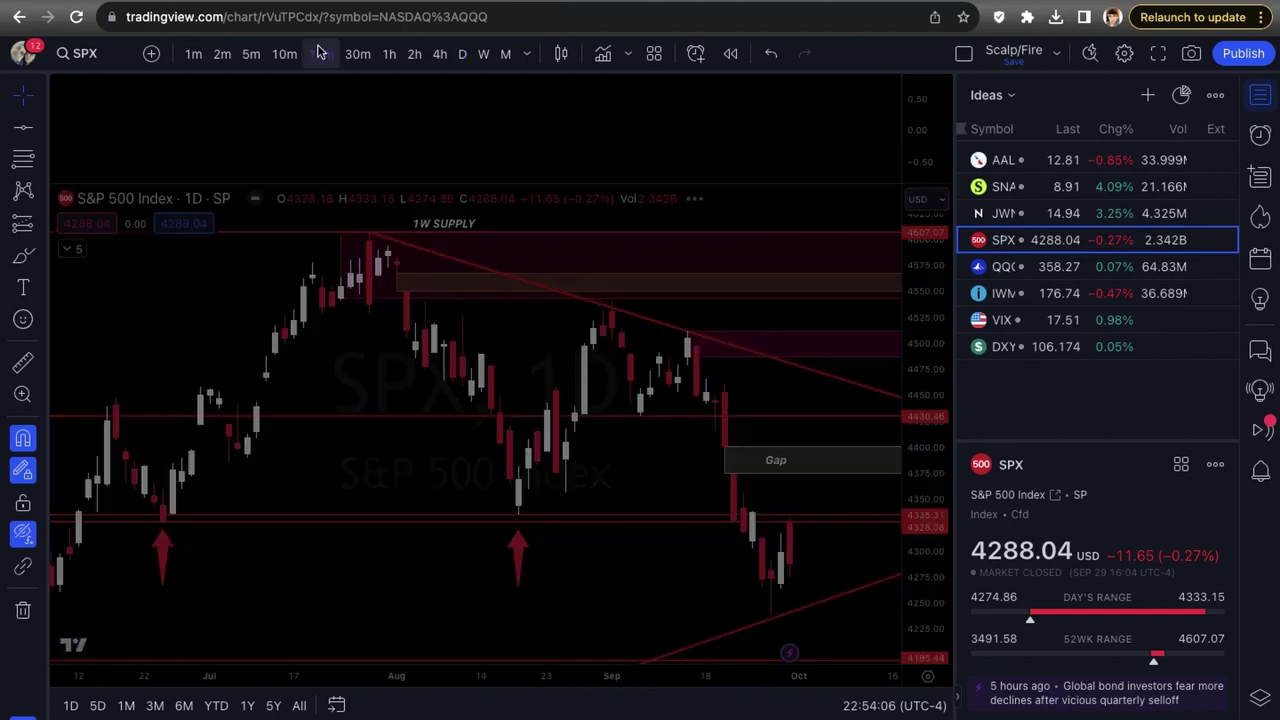
scroll(581, 370, "down", 1)
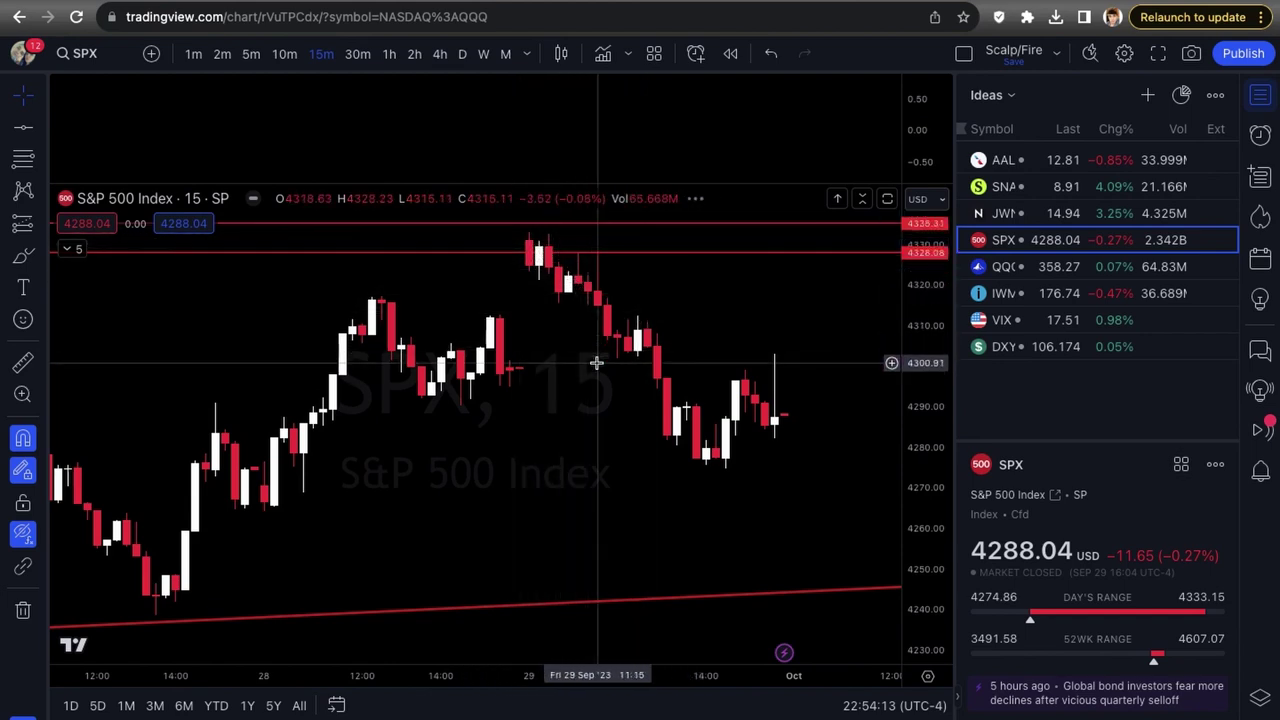
scroll(679, 452, "down", 1)
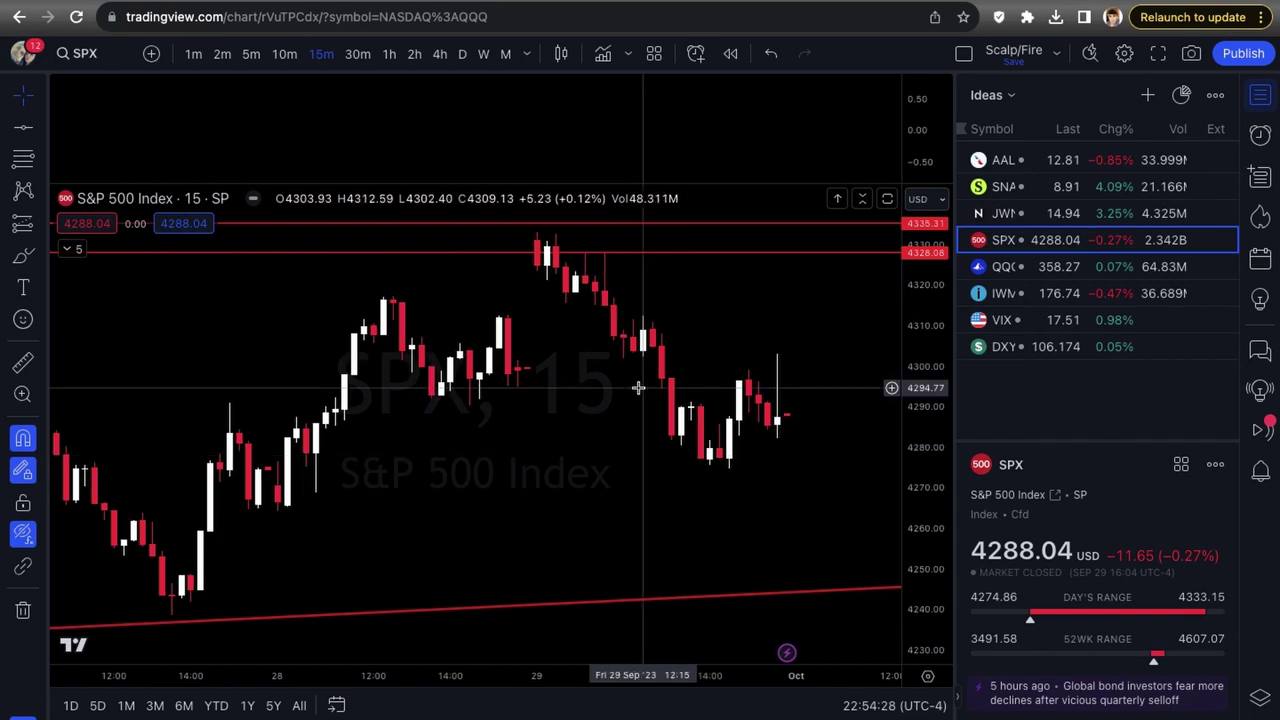
scroll(615, 310, "left", 2)
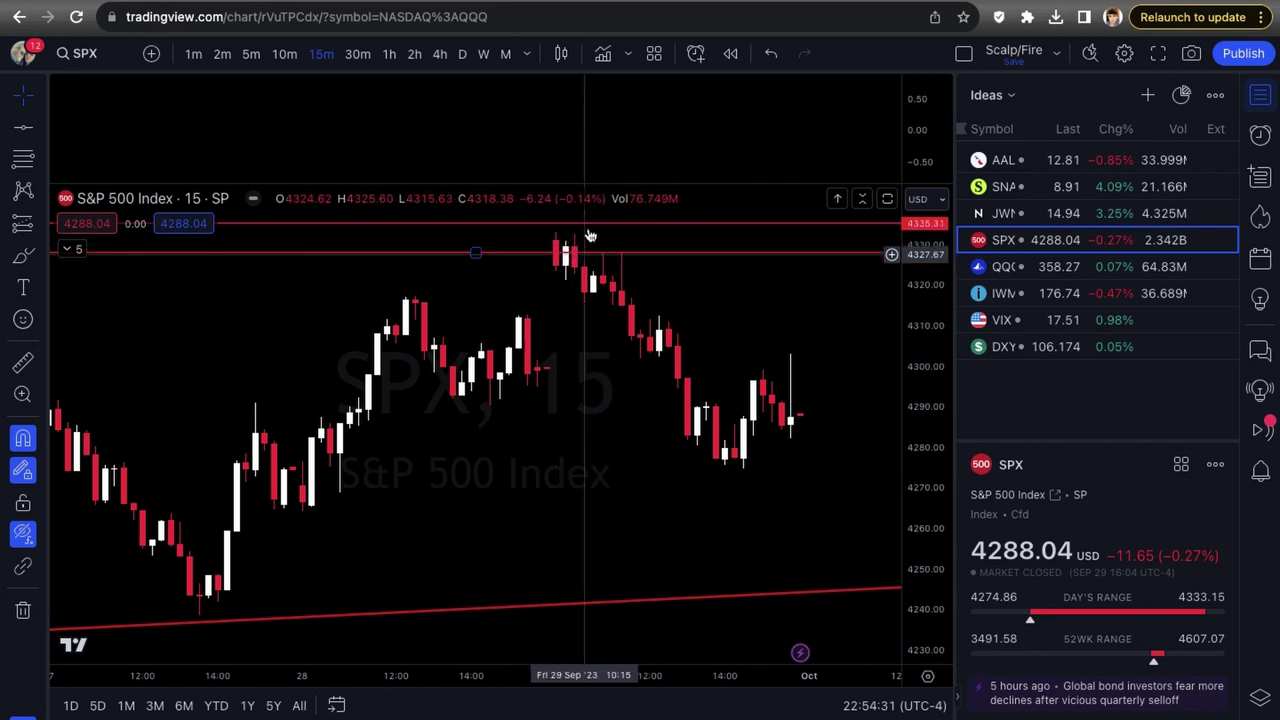
Step: Return SPX to the daily timeframe and examine the late-September candles between the Gap zone and the rising trendline
left_click(462, 56)
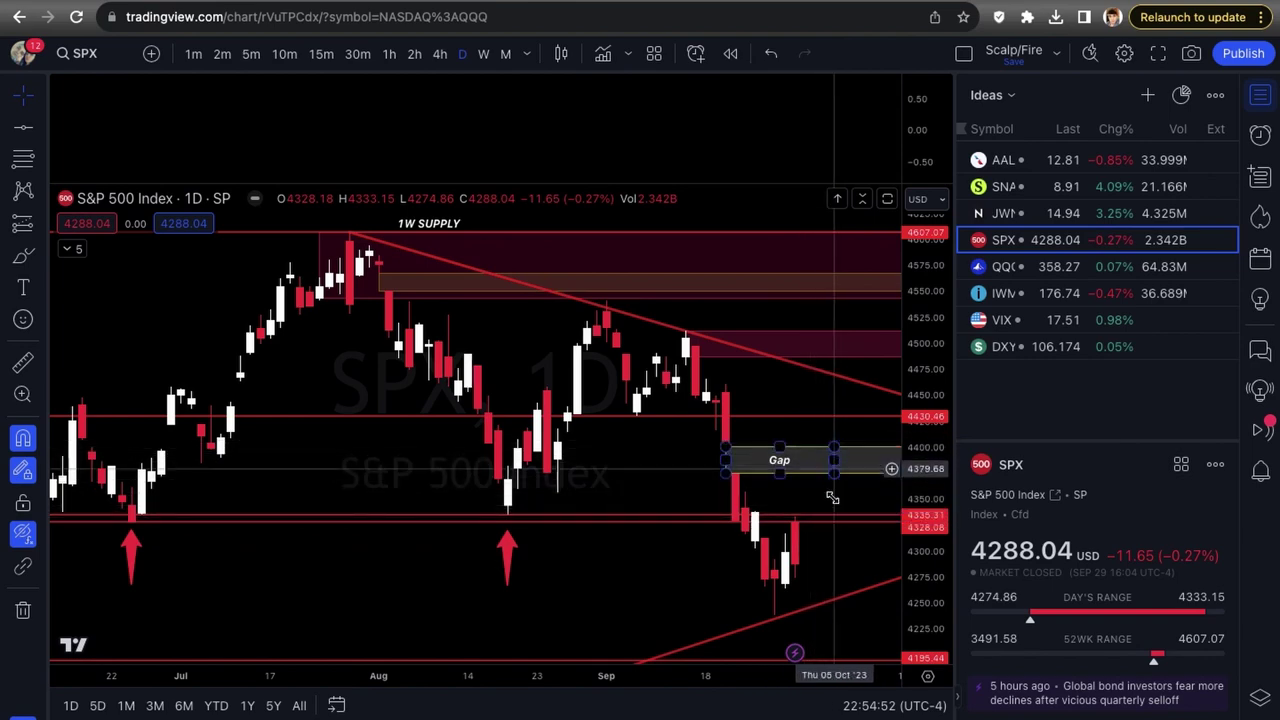
scroll(829, 498, "up", 5)
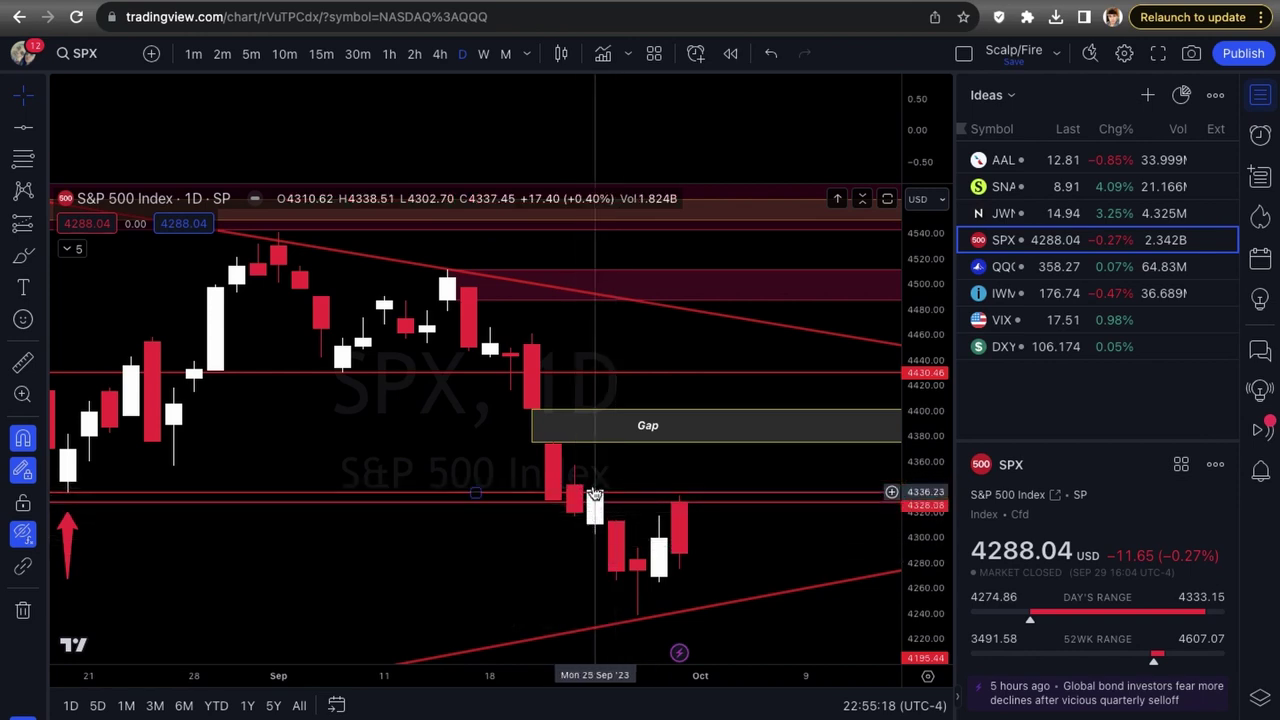
scroll(616, 588, "down", 1)
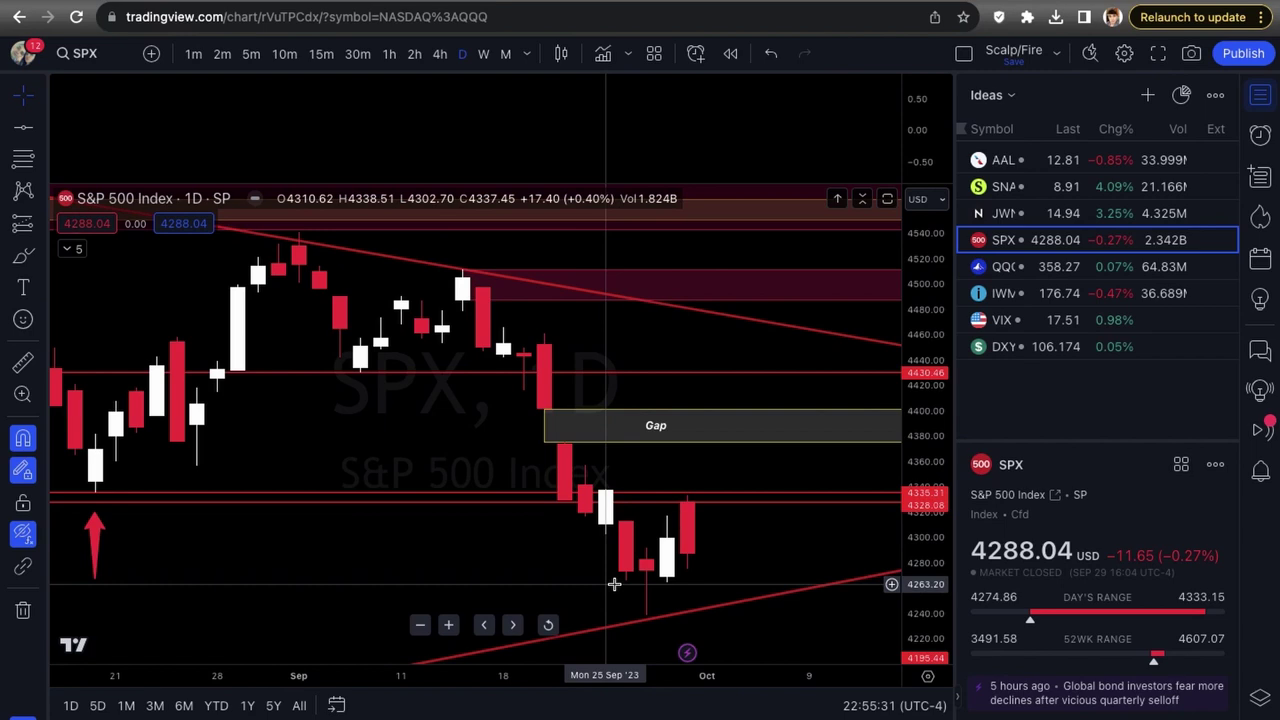
scroll(614, 584, "down", 1)
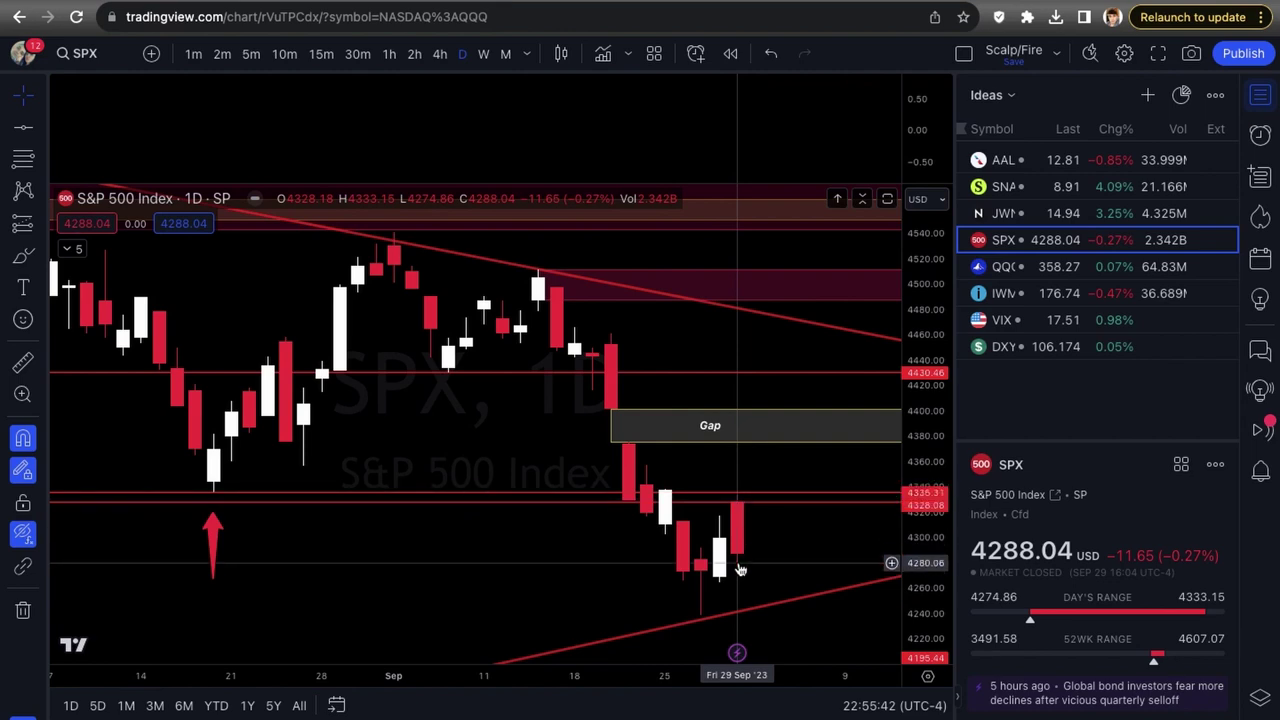
Step: Draw a green rectangle labelled DEMAND on SPX from the 7 June 2023 candle, spanning 4285.47 to 4263.96 and extending to the right
scroll(740, 569, "down", 5)
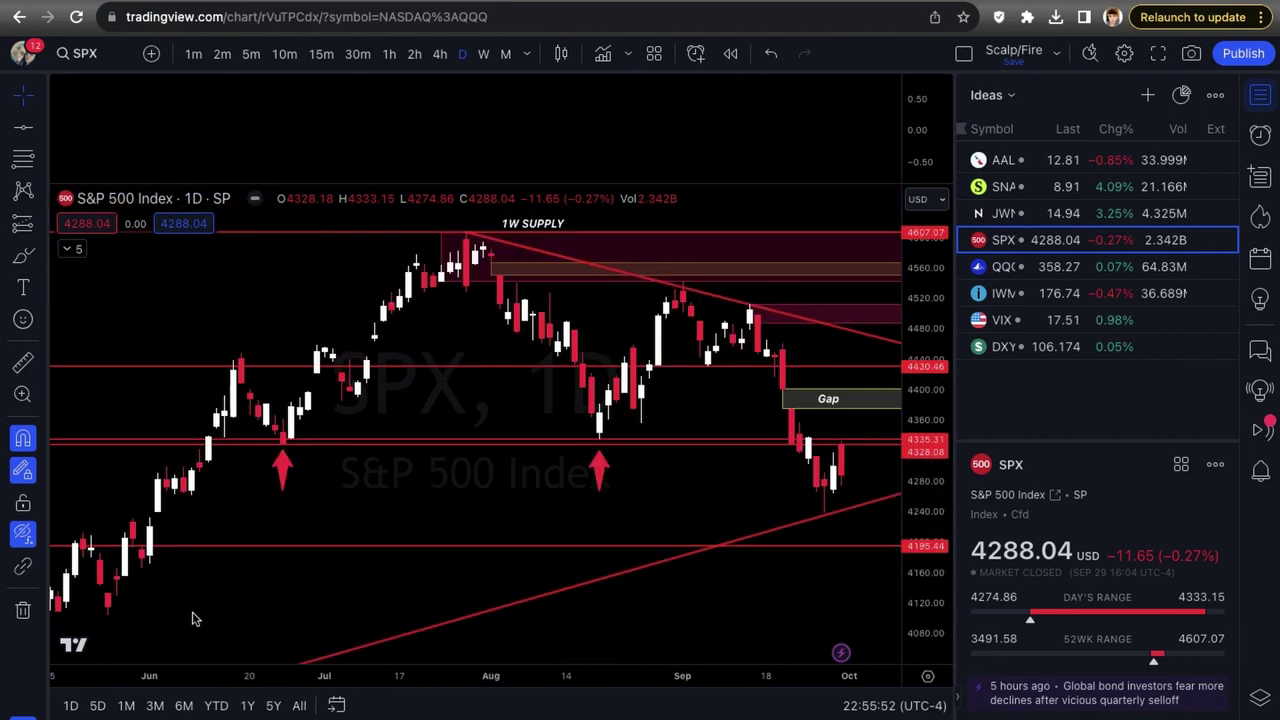
key("alt+shift+r")
left_click_drag(182, 481, 686, 505)
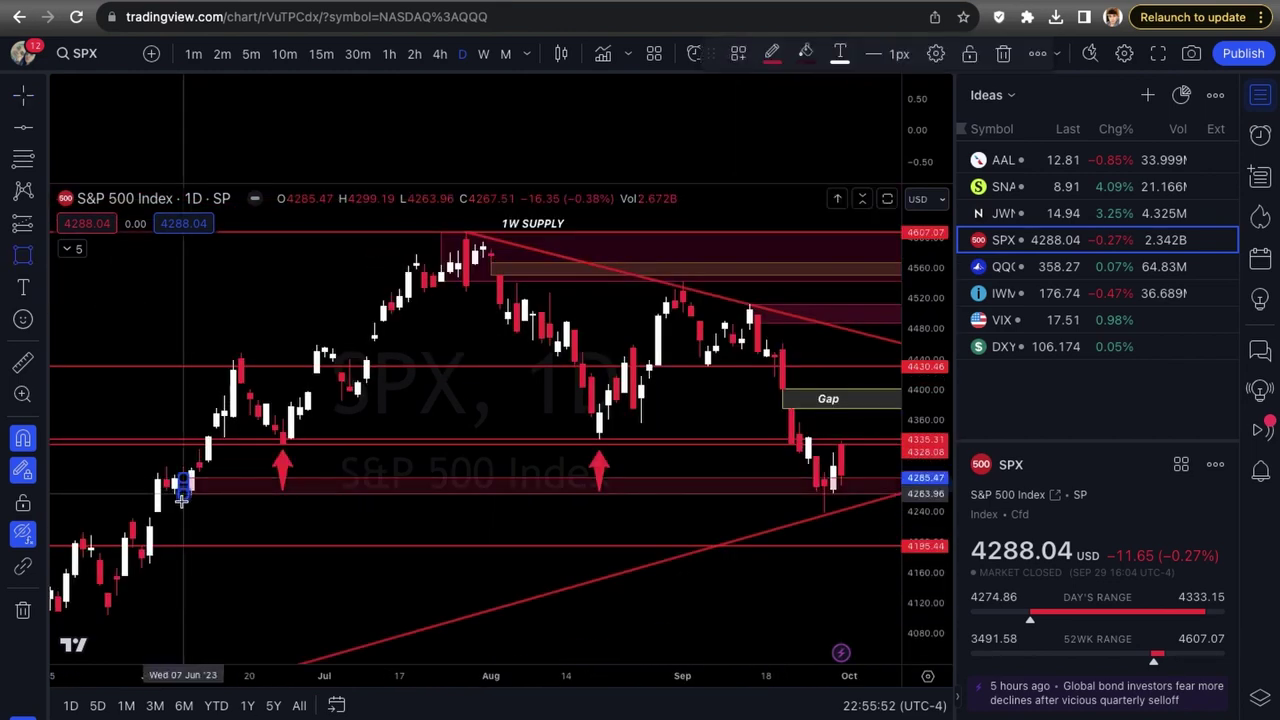
scroll(686, 508, "right", 2)
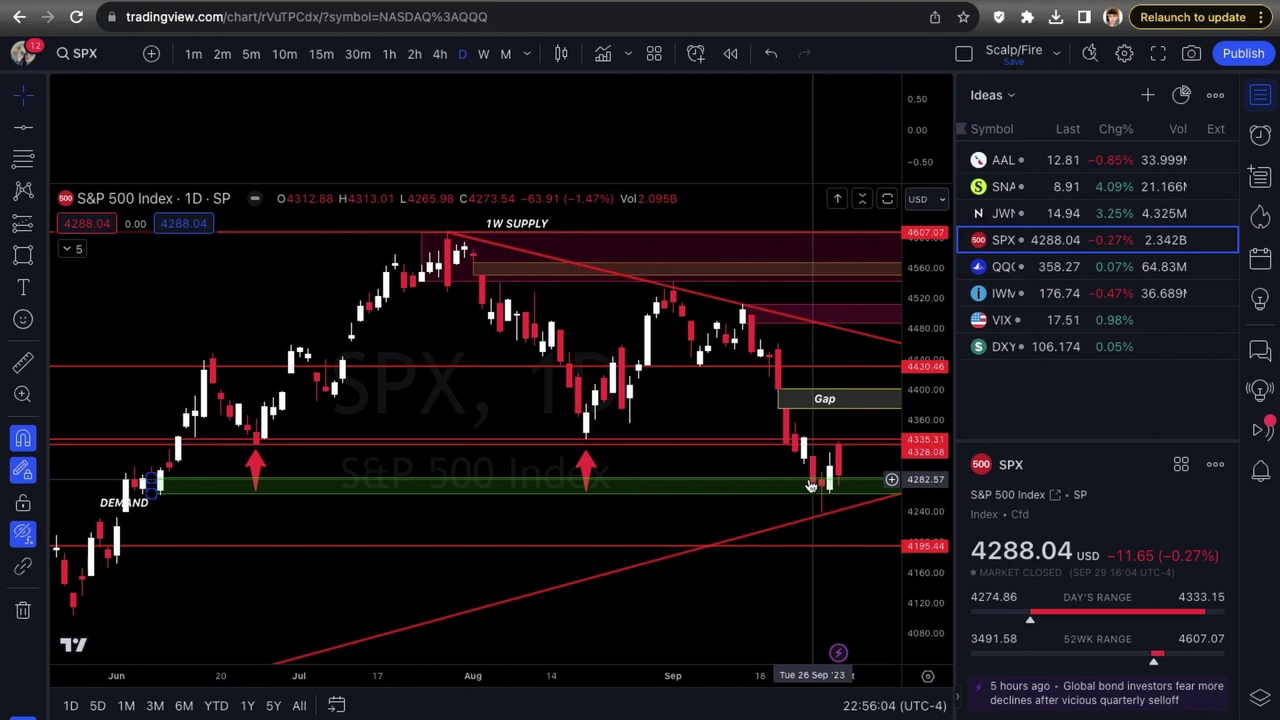
Step: Examine SPX's late-September lows against the green demand zone and the long-term rising trendline
scroll(695, 497, "up", 1)
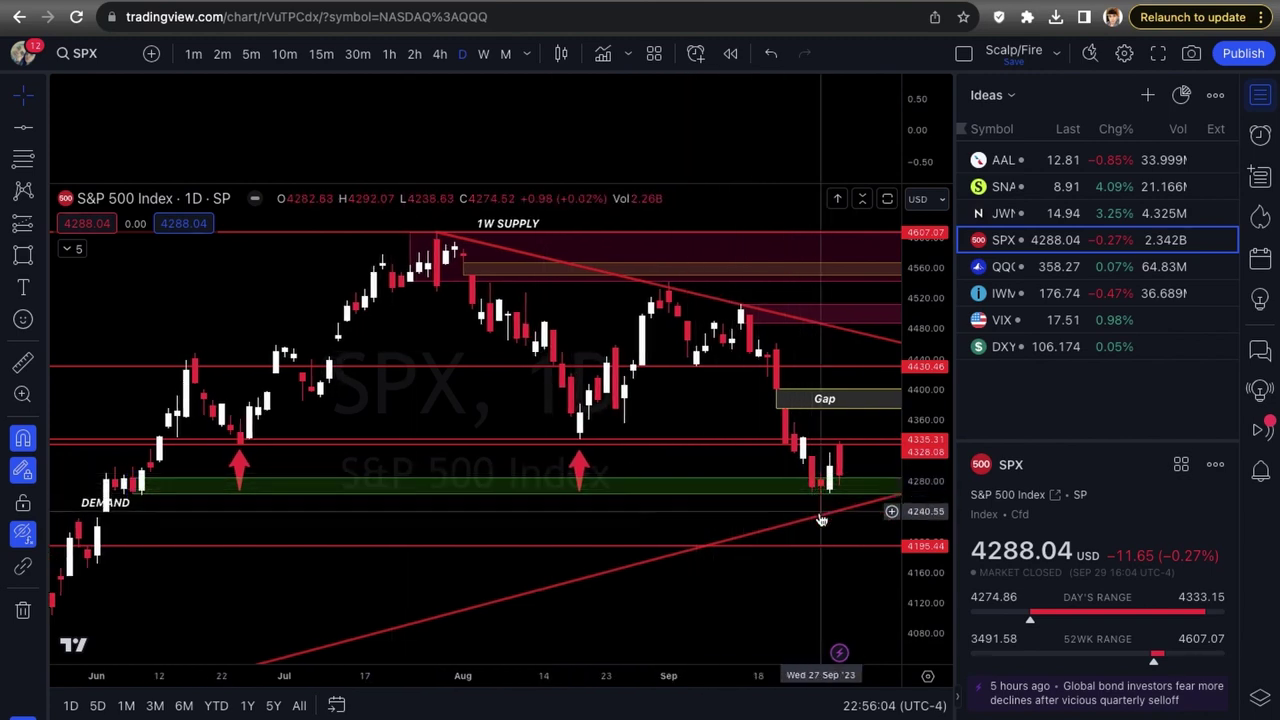
scroll(815, 525, "down", 6)
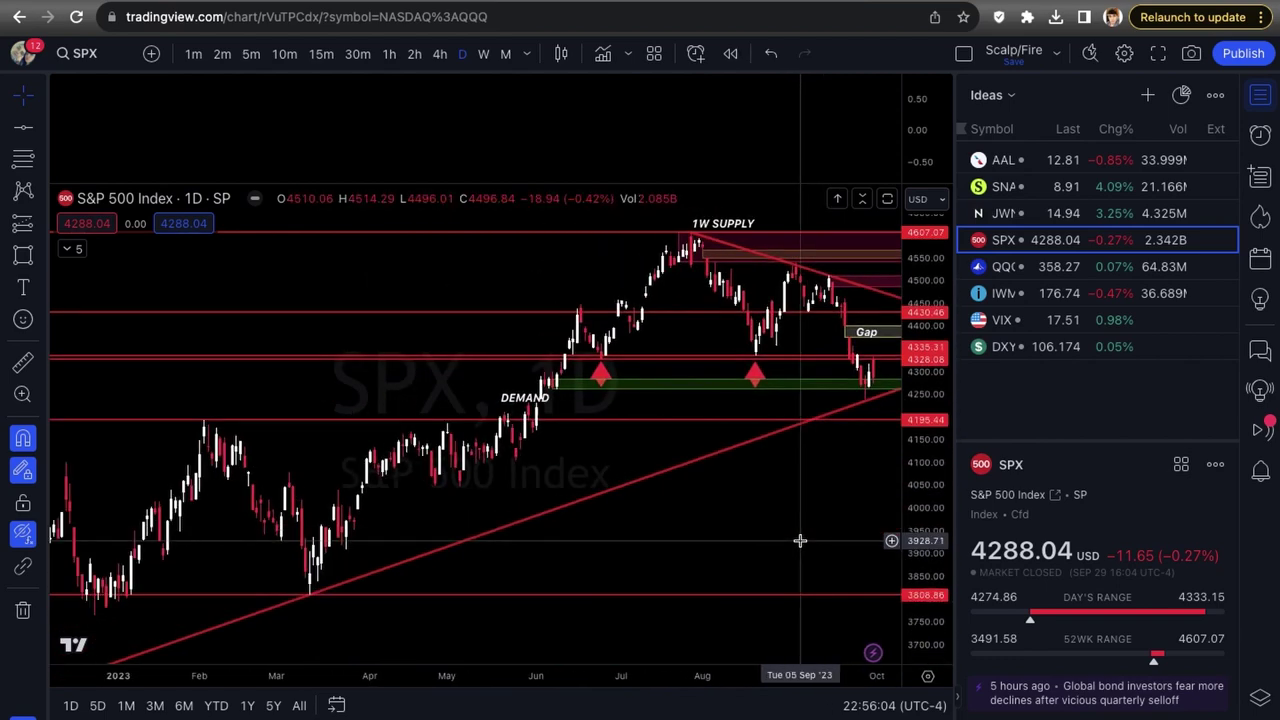
scroll(800, 540, "down", 2)
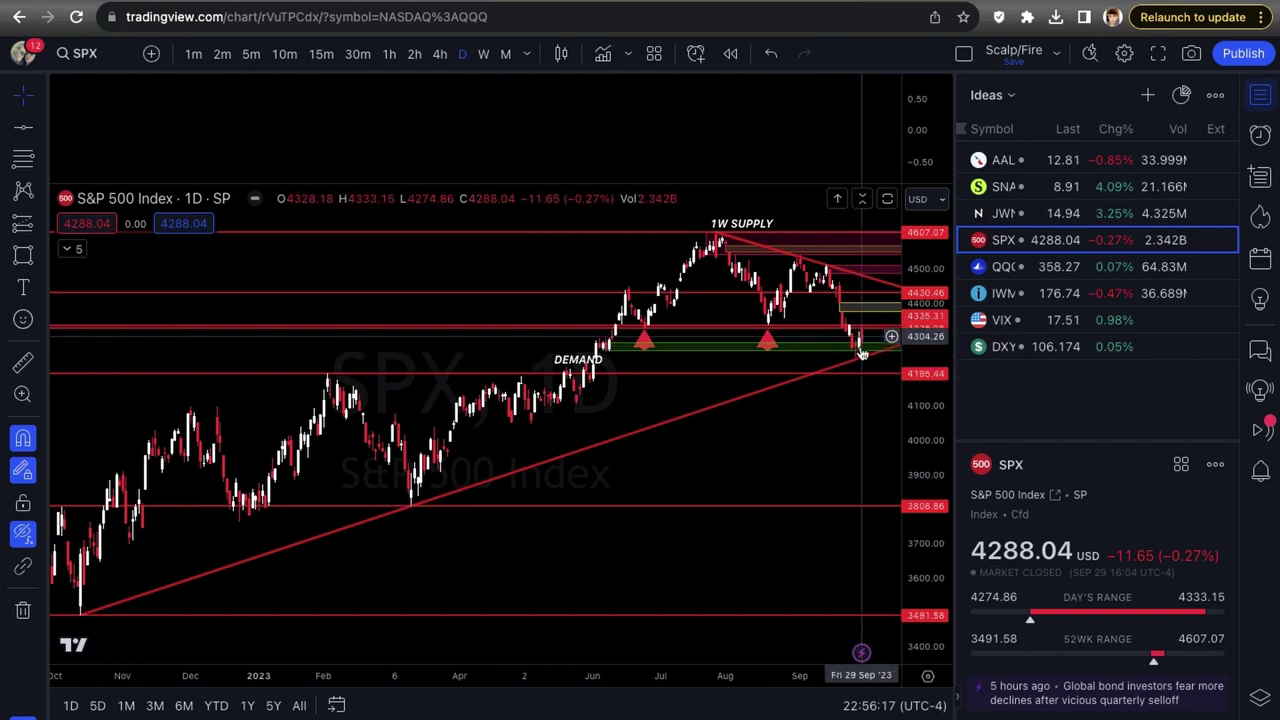
scroll(862, 355, "up", 5)
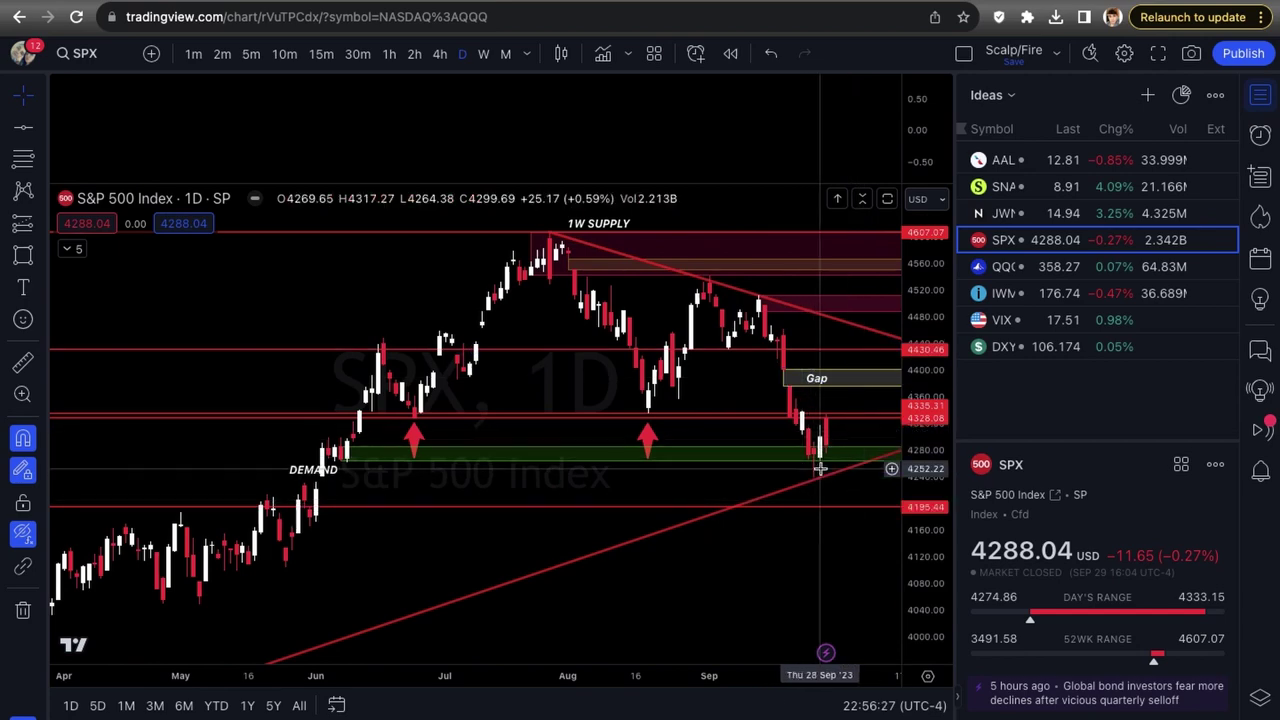
scroll(820, 468, "up", 2)
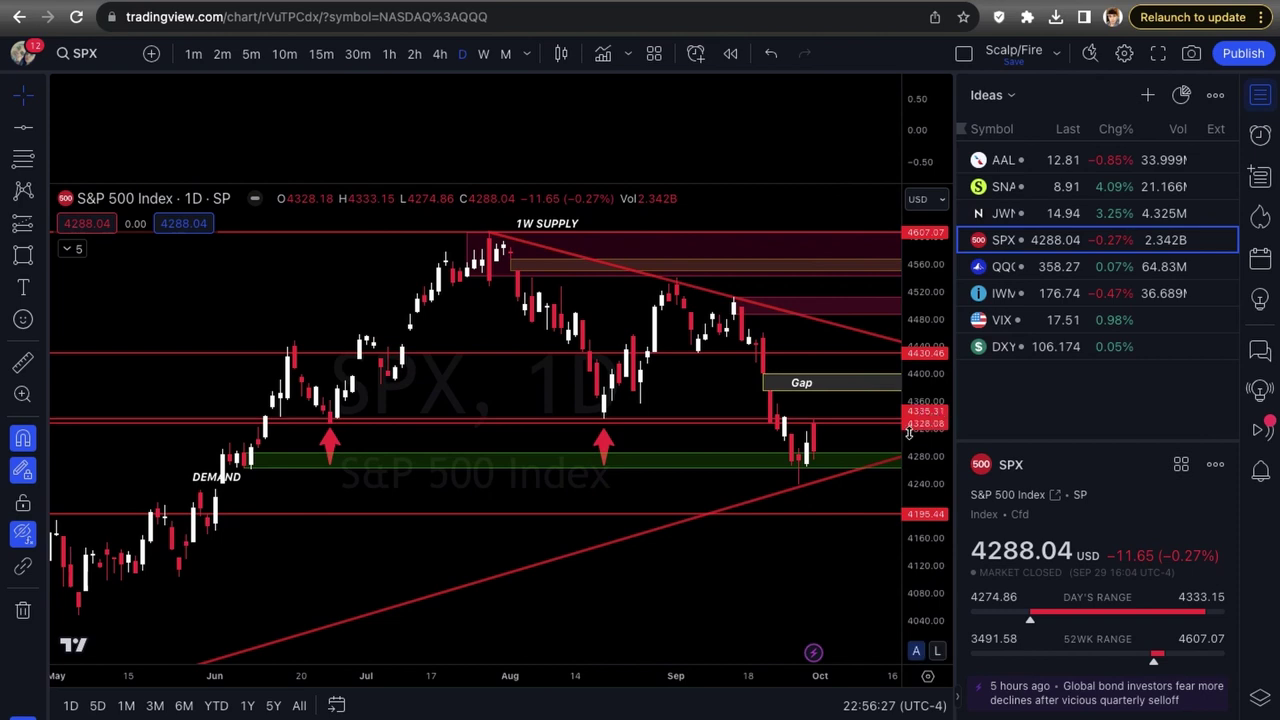
Step: Delete the green demand zone from the SPX chart
left_click(839, 388)
left_click_drag(839, 388, 897, 385)
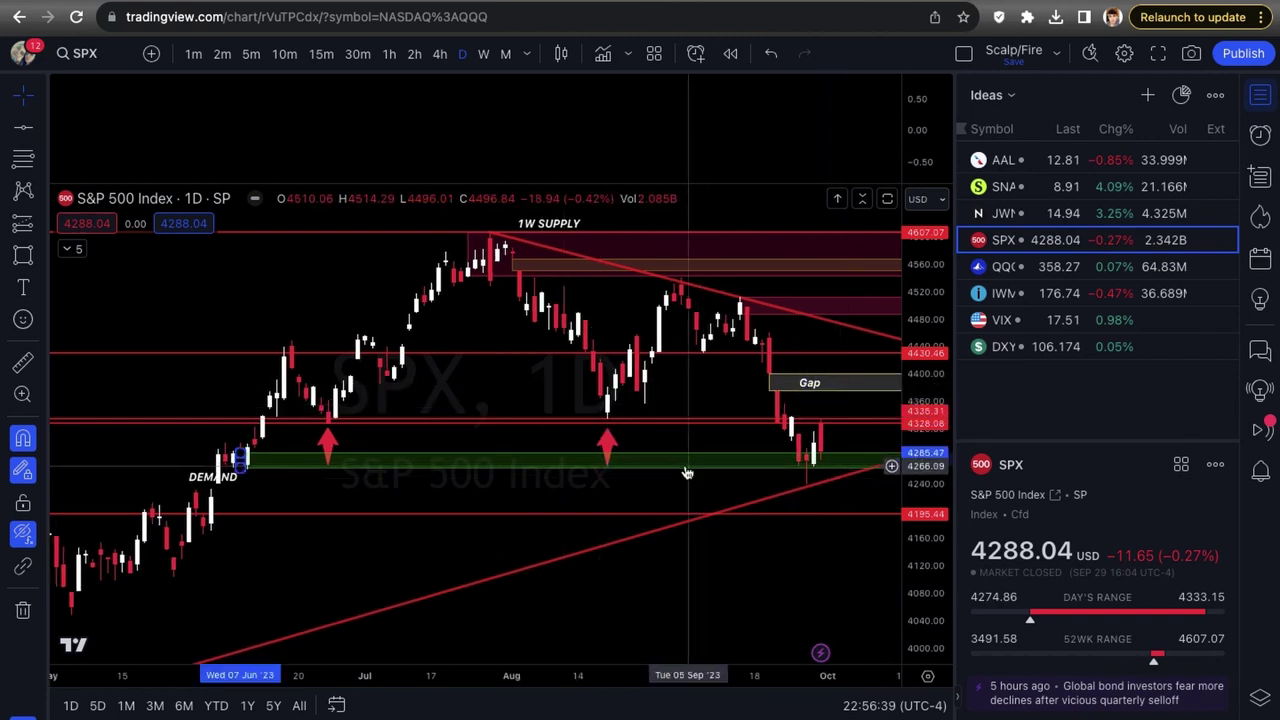
key("Delete")
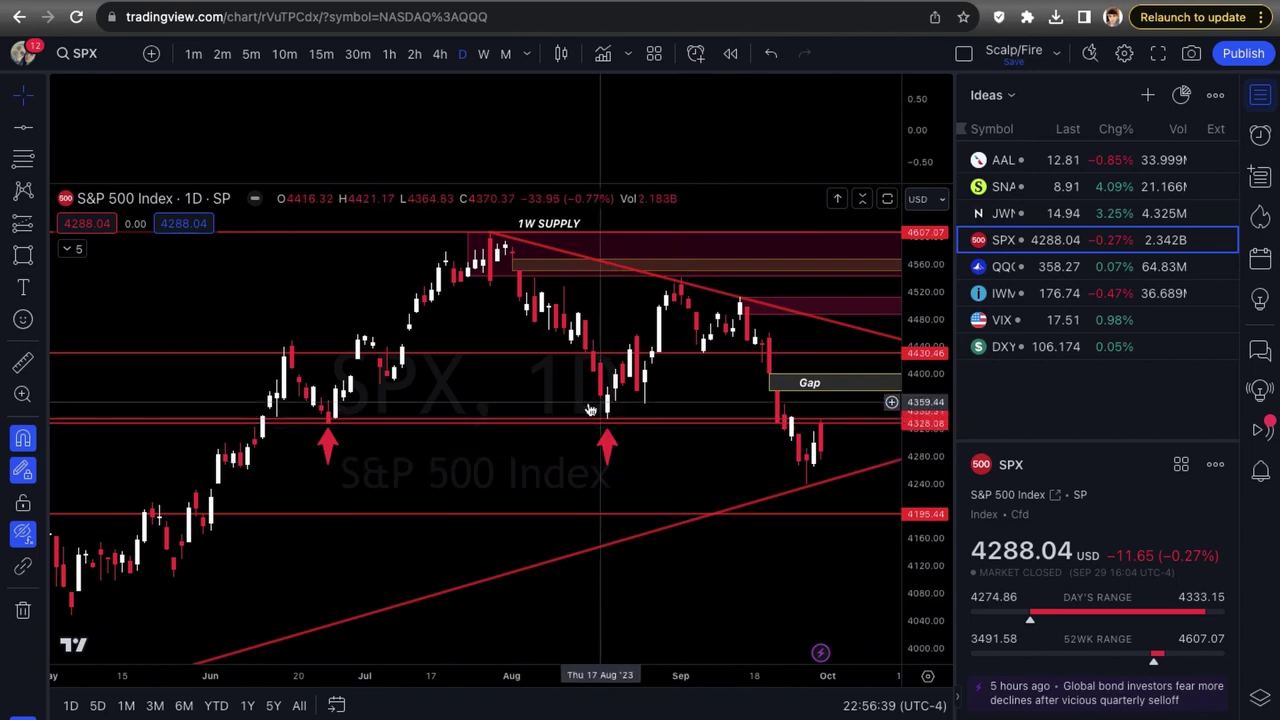
Step: Compare SPX's June and August lows at the 4328.08 and 4335.31 lines, and trace the rising trendline back to the 3491.58 low
scroll(680, 432, "up", 1)
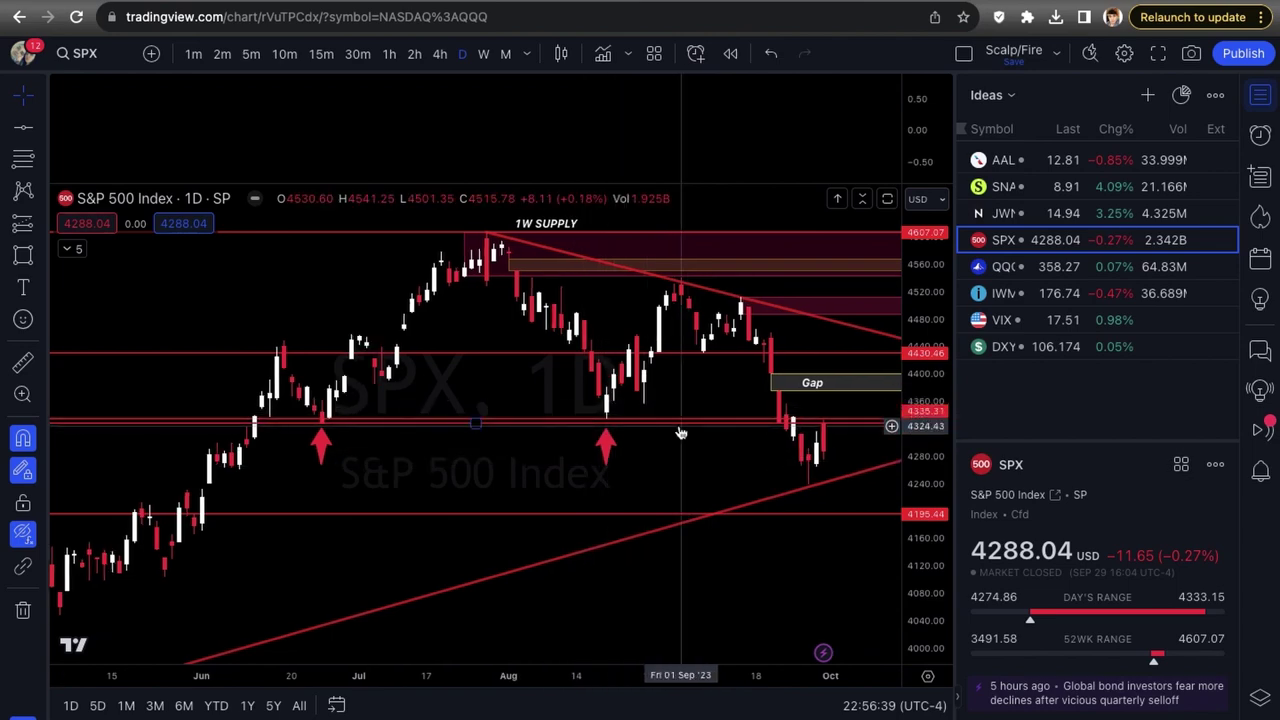
scroll(680, 432, "up", 3)
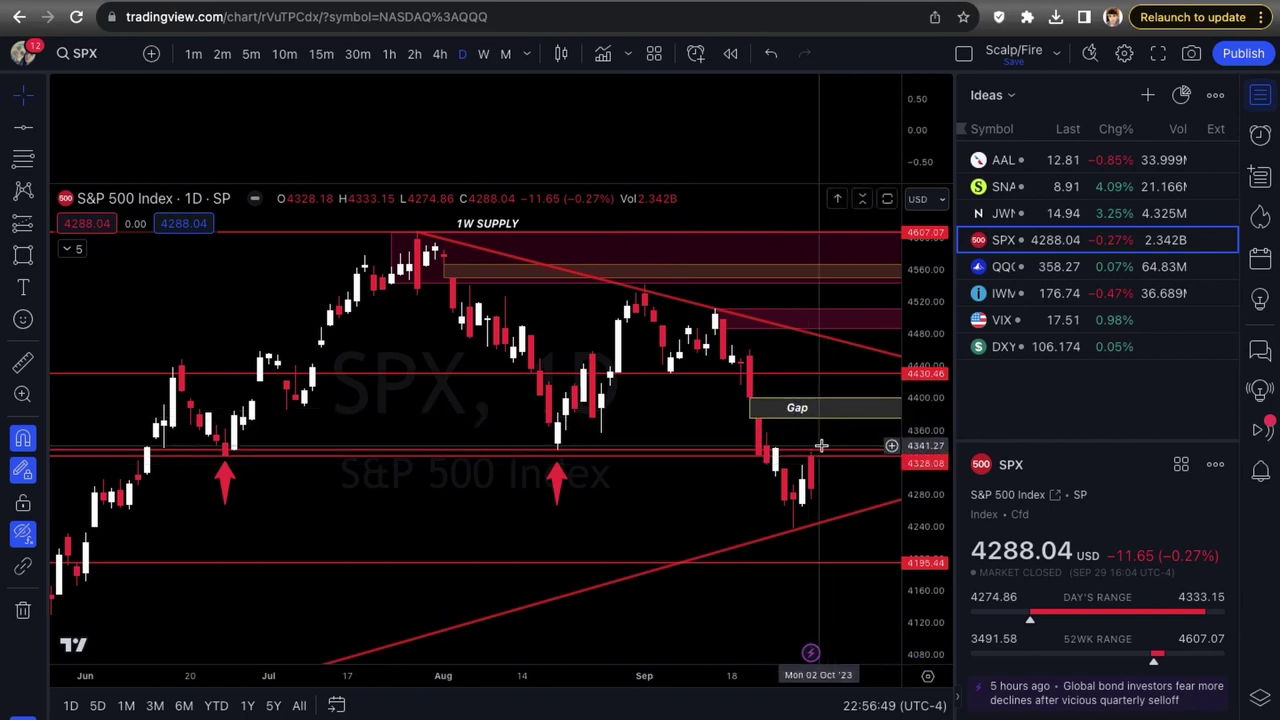
scroll(818, 497, "down", 1)
scroll(818, 497, "down", 4)
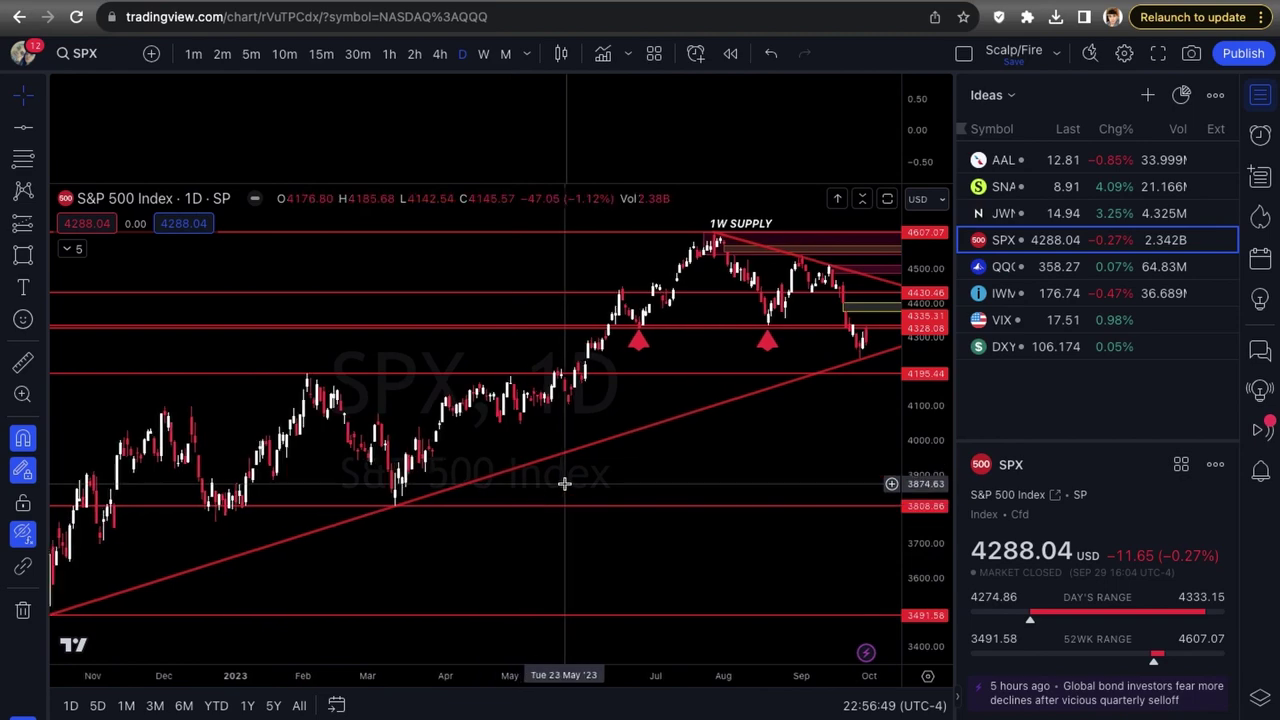
scroll(834, 354, "up", 3)
scroll(811, 508, "up", 5)
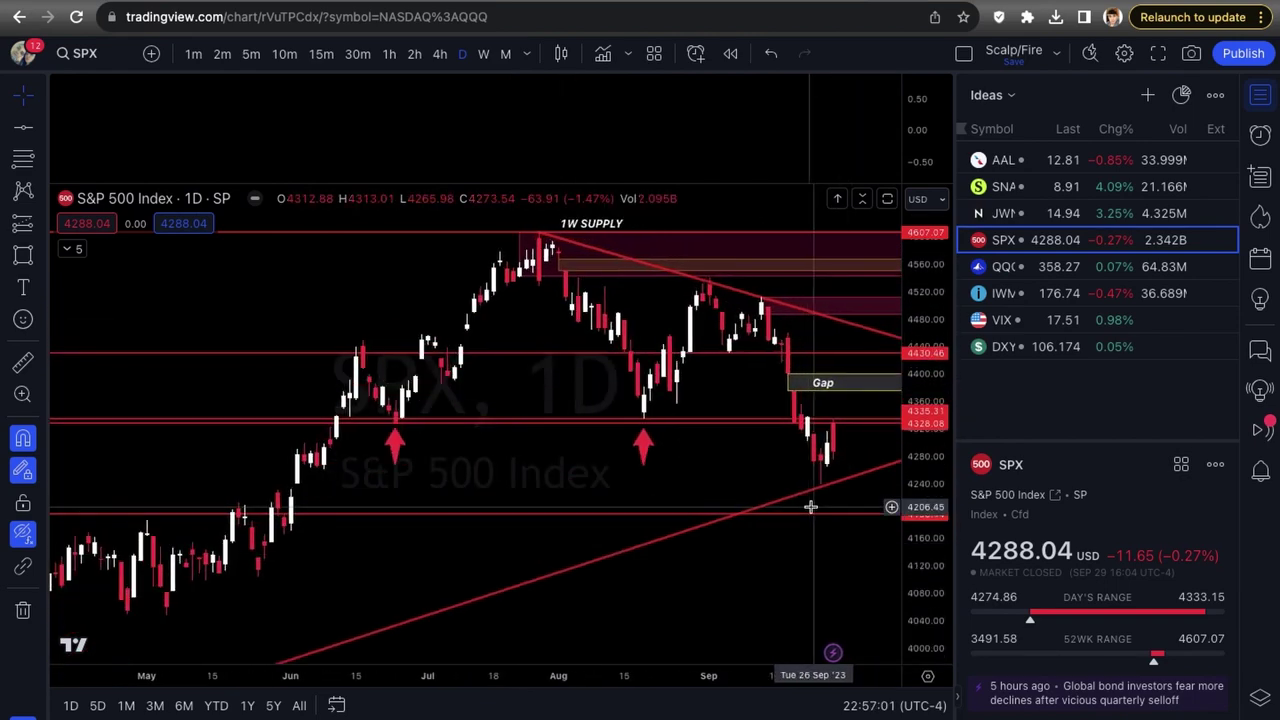
Step: Examine the latest SPX daily candle between the 4328.08 and 4335.31 lines and the rising trendline
scroll(812, 513, "up", 1)
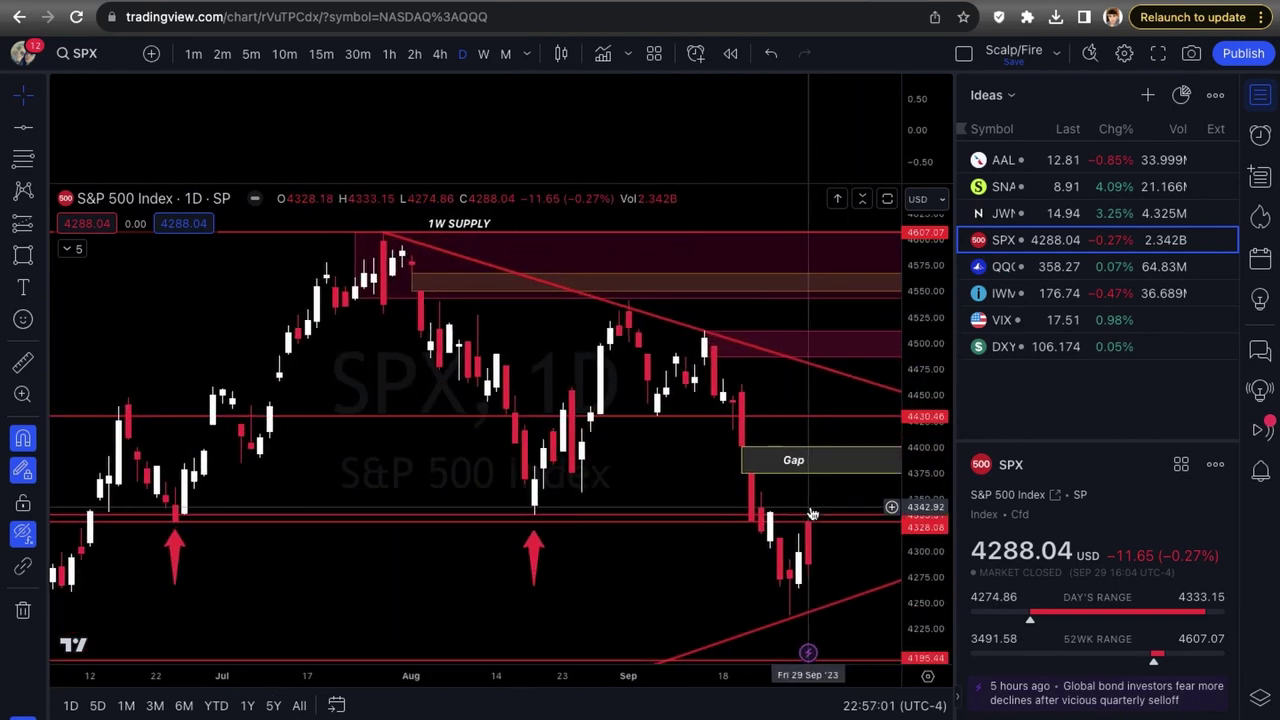
scroll(839, 545, "left", 2)
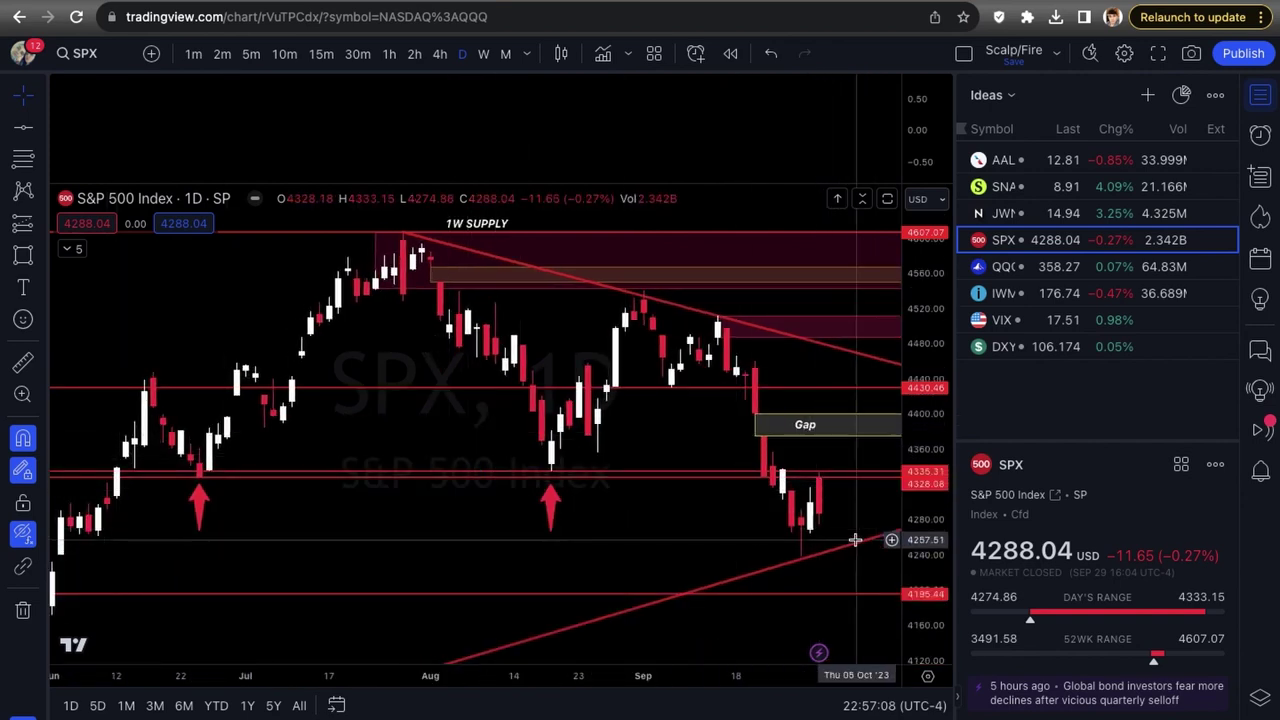
scroll(830, 522, "up", 5)
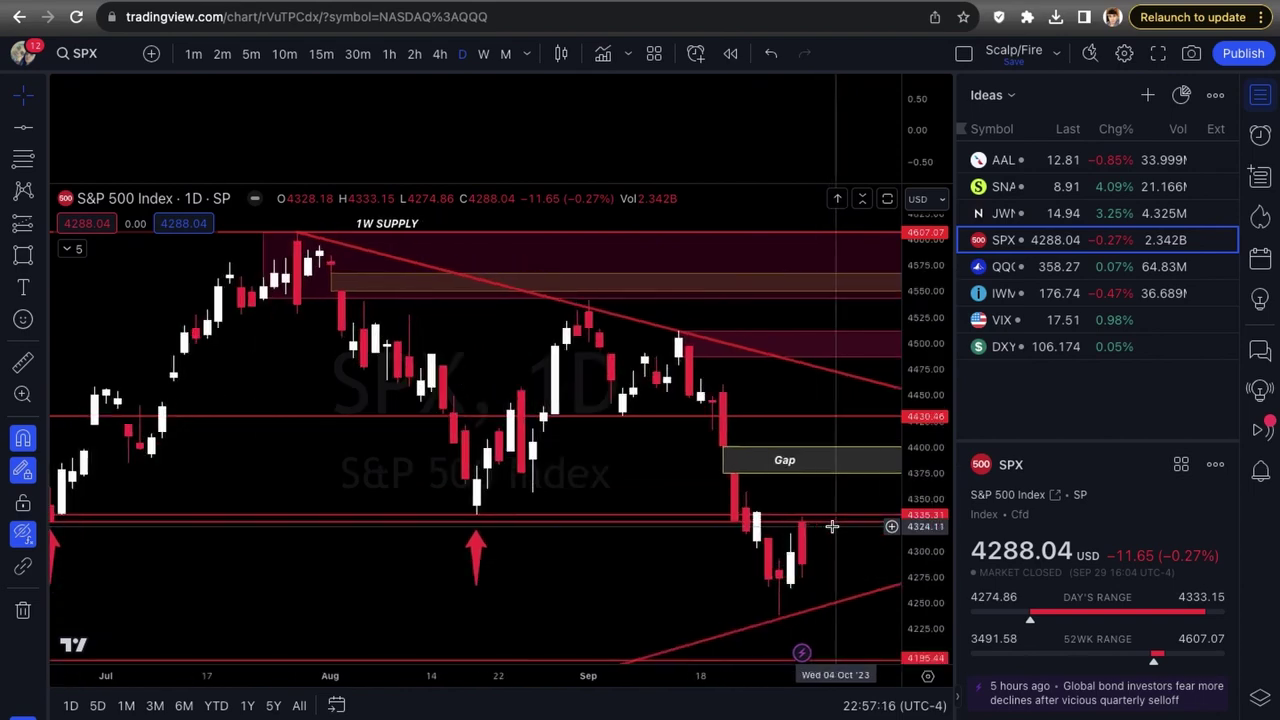
scroll(831, 526, "up", 2)
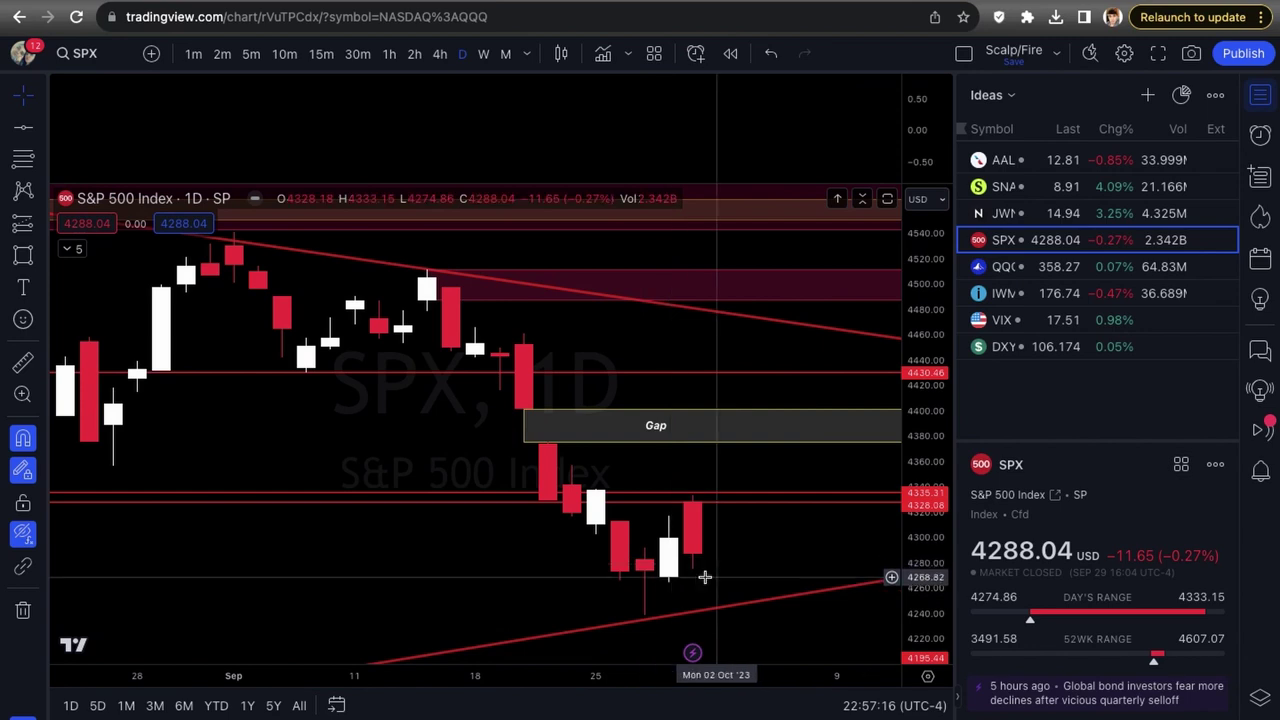
Step: Compare SPX's 26 to 29 September daily candles with the Gap zone overhead and the trendline beneath them
scroll(703, 577, "down", 1)
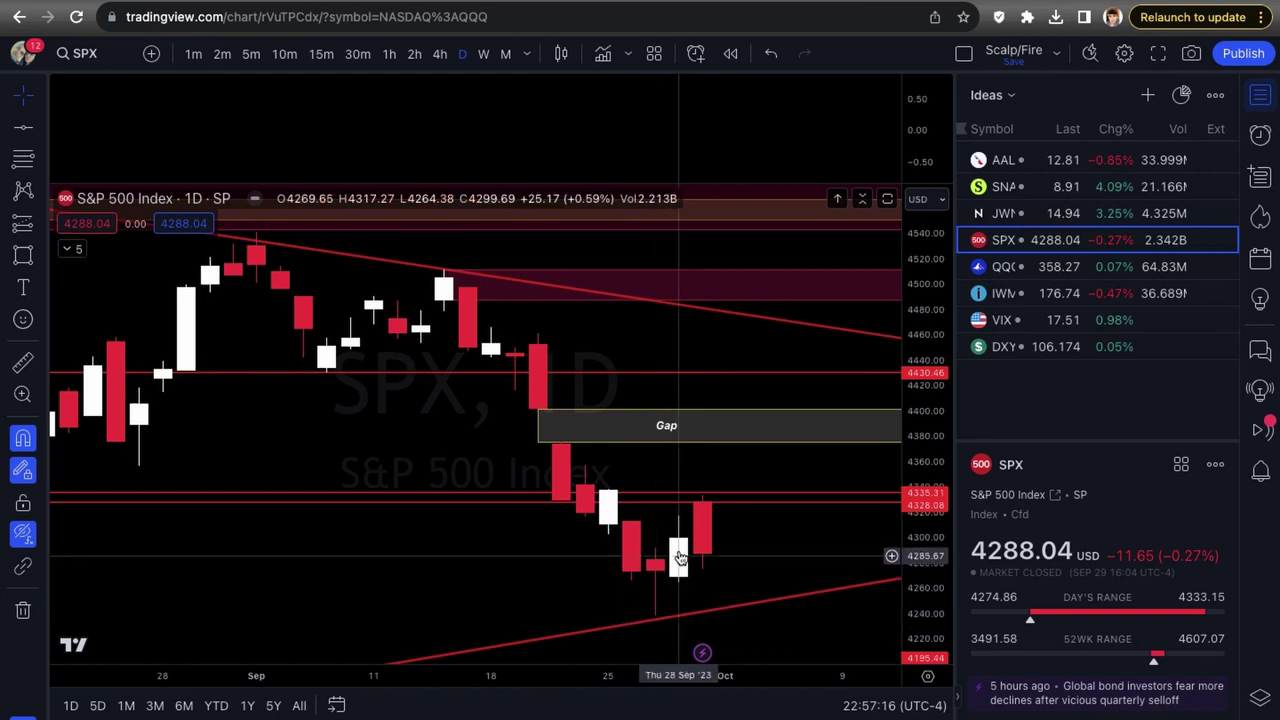
scroll(659, 606, "down", 1)
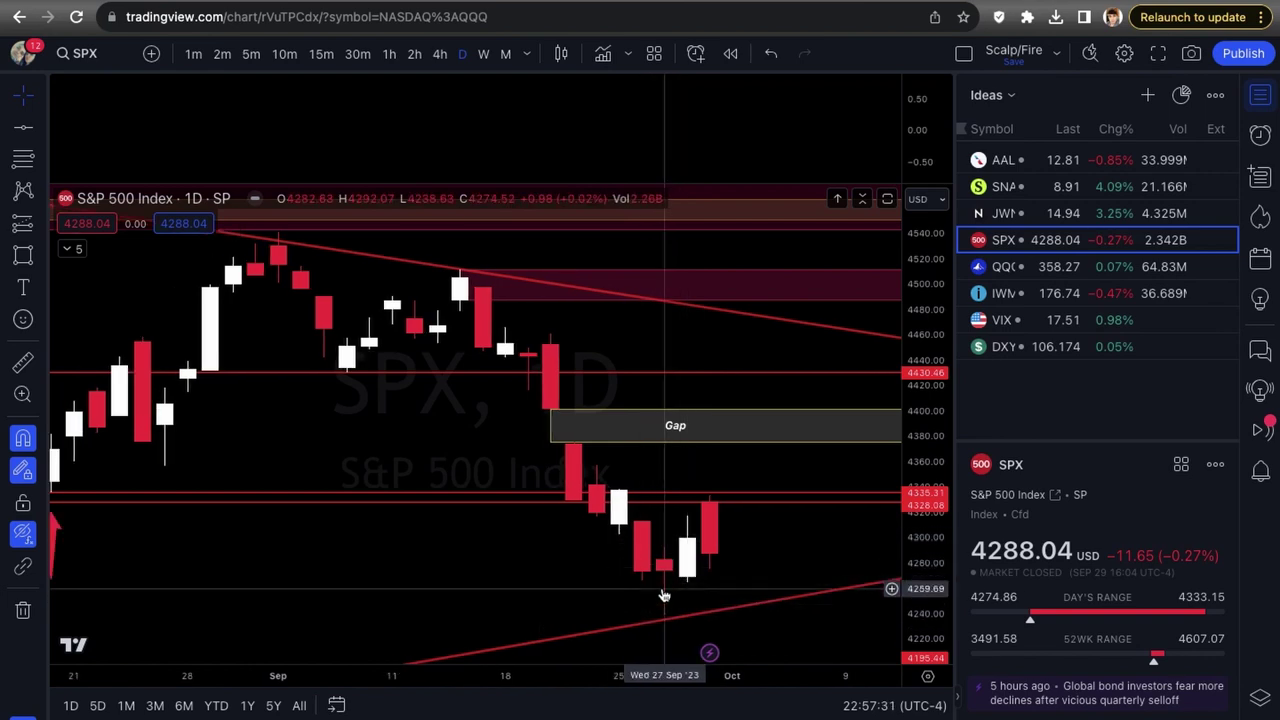
left_click(724, 429)
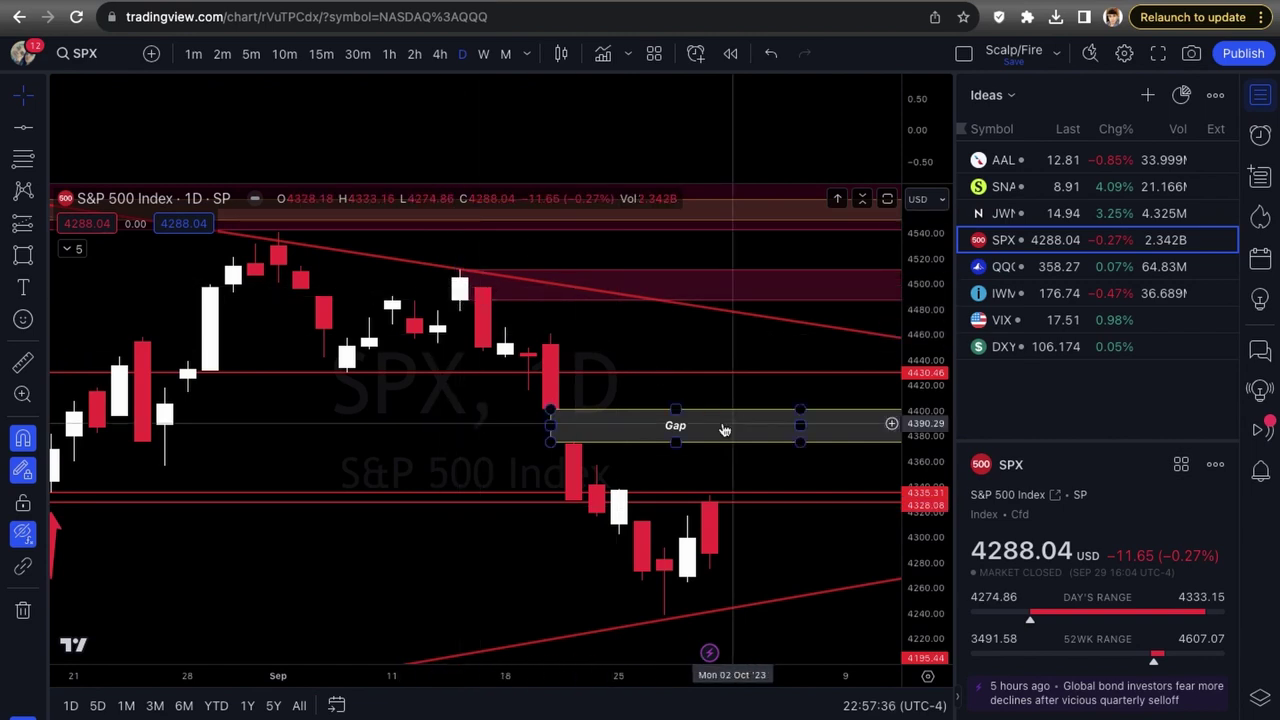
left_click(700, 350)
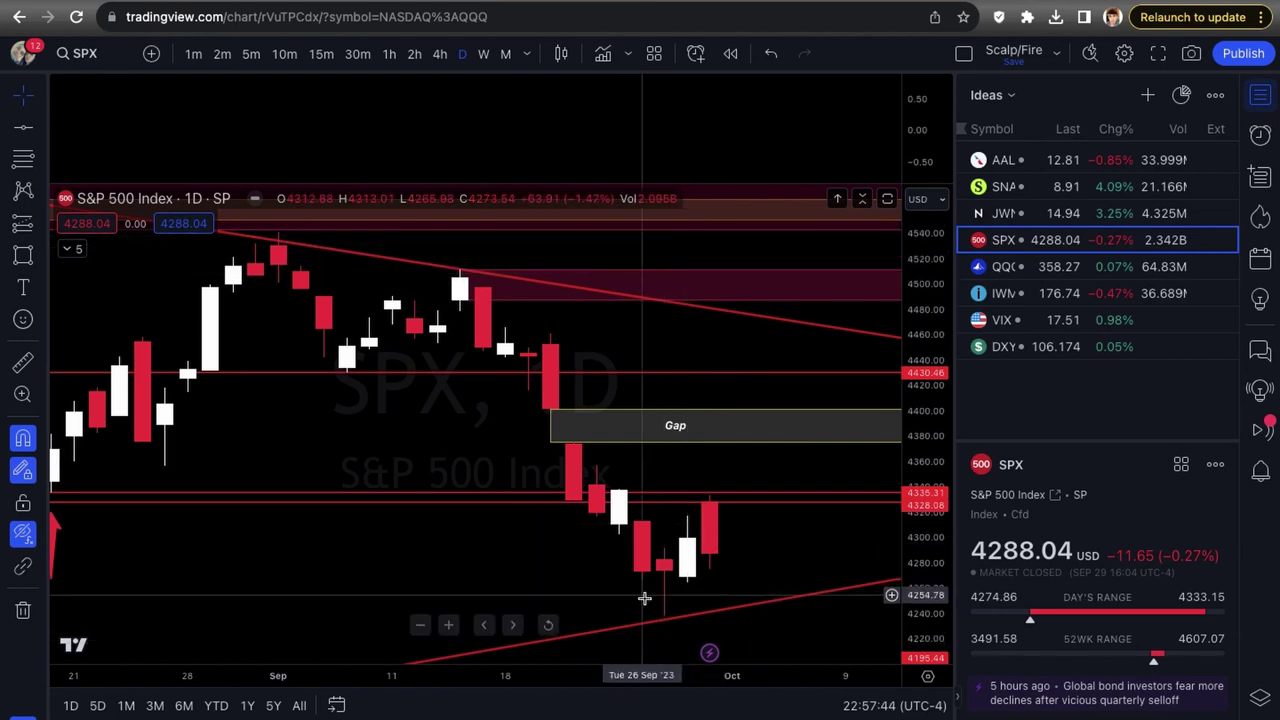
left_click_drag(644, 598, 690, 603)
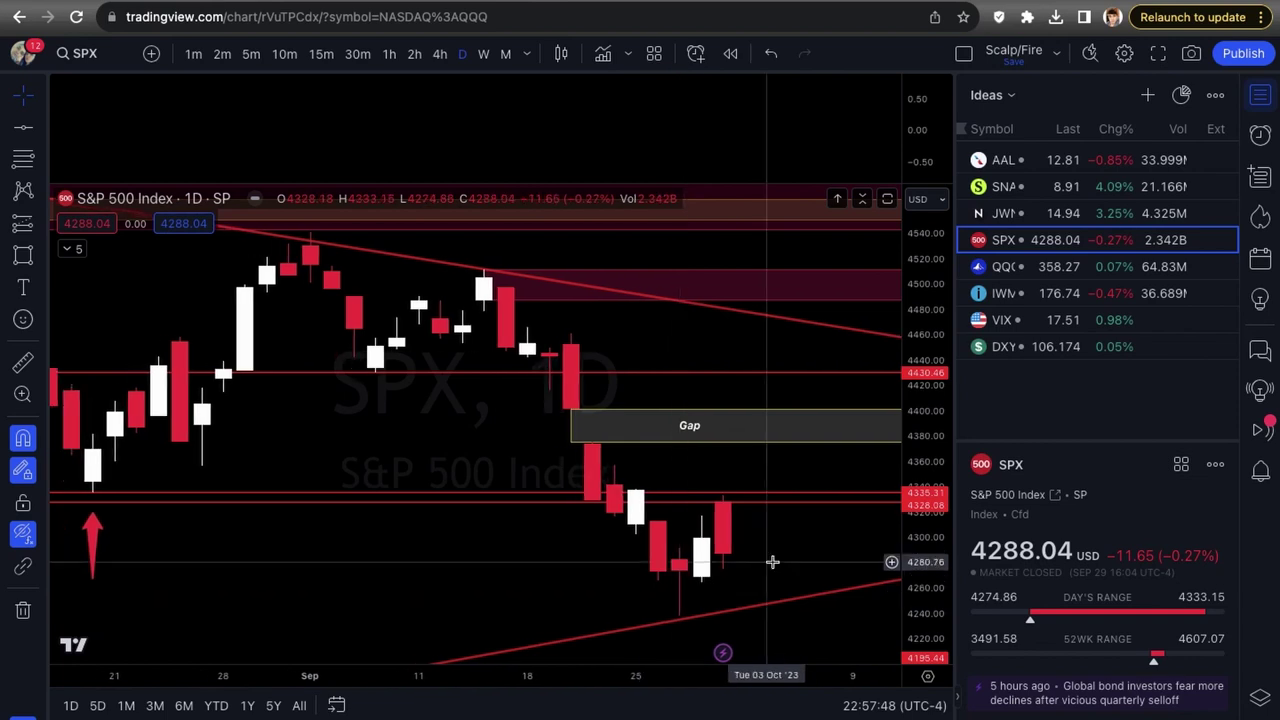
Step: Show the hidden indicators on the SPX daily chart and check the moving-average cloud against the Gap zone
scroll(786, 543, "left", 3)
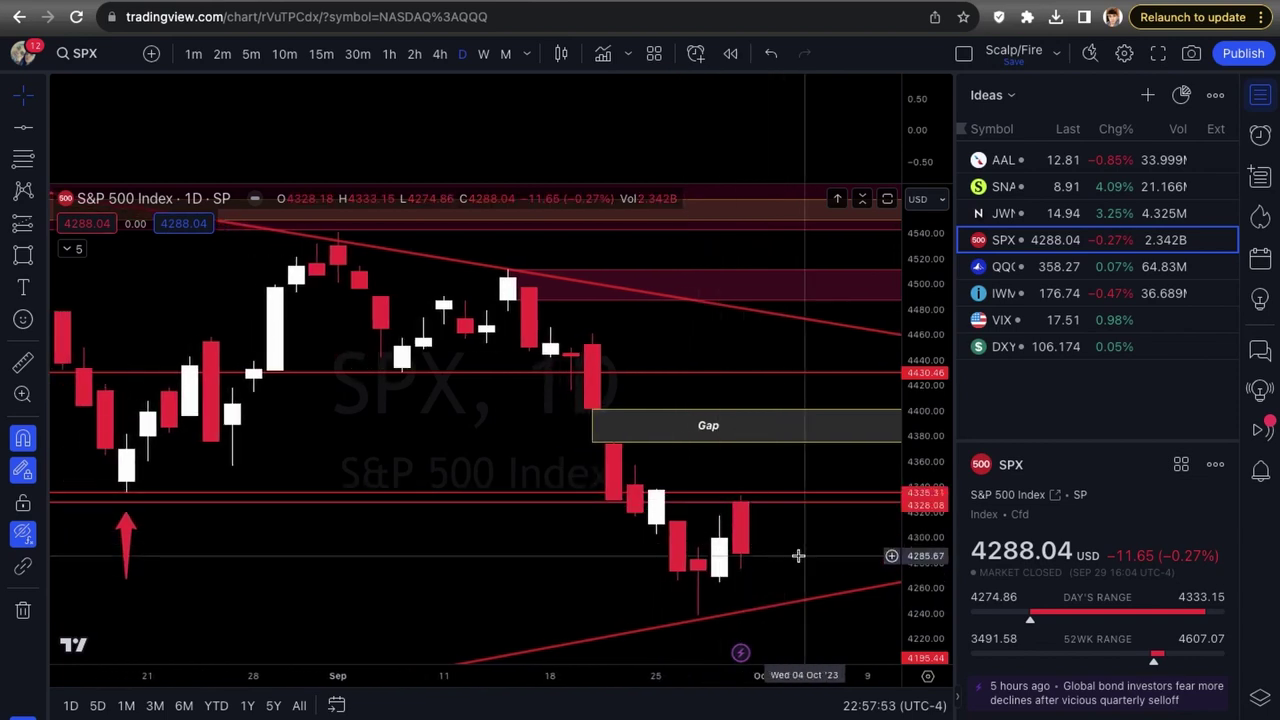
left_click(26, 534)
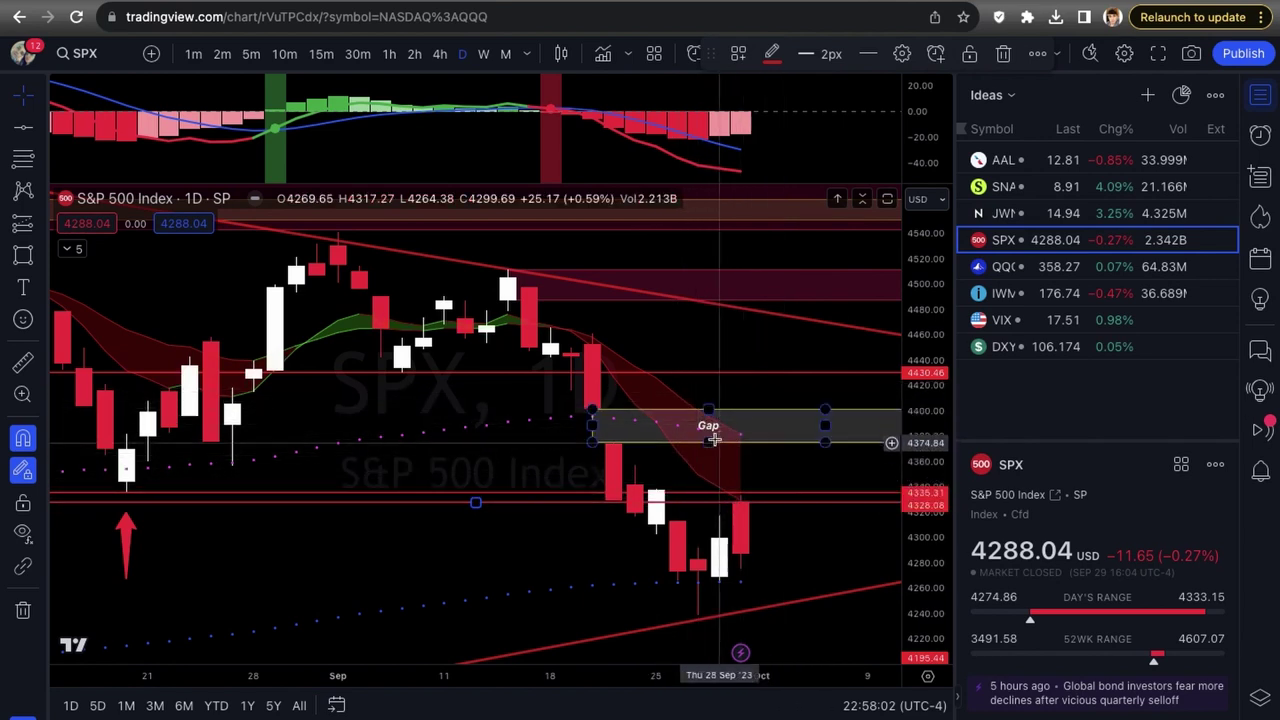
left_click(671, 424)
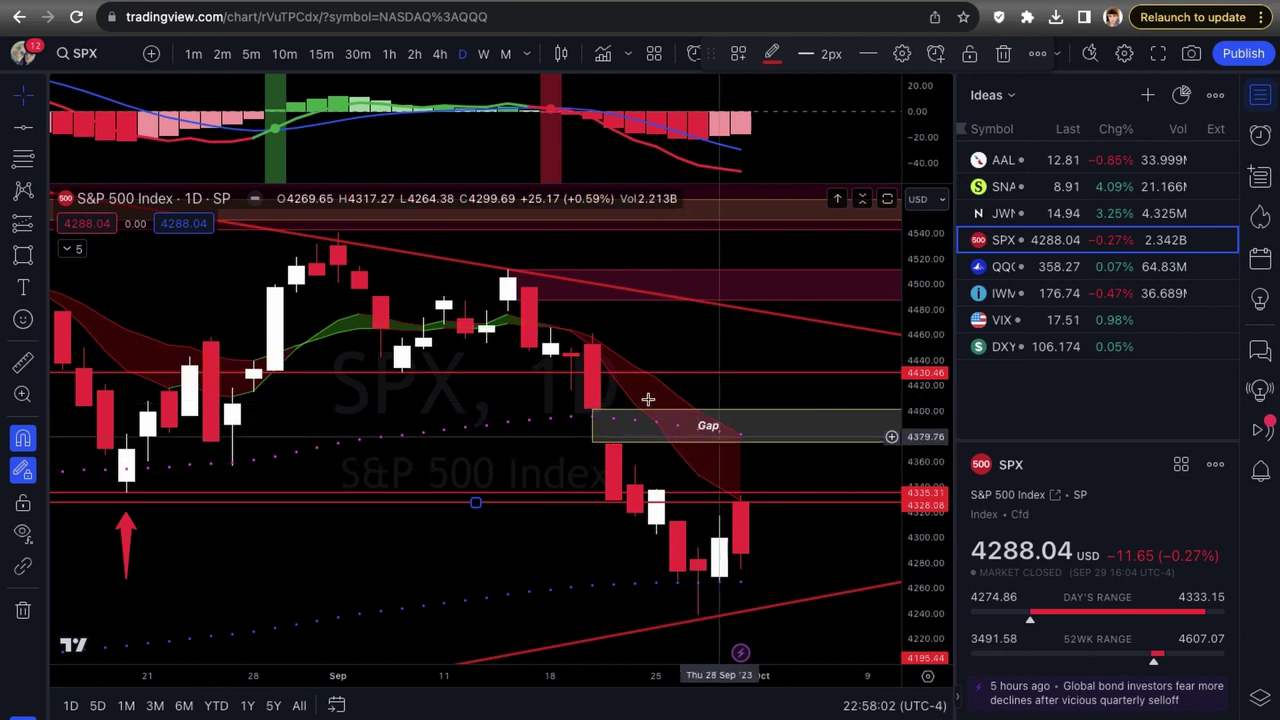
left_click(715, 480)
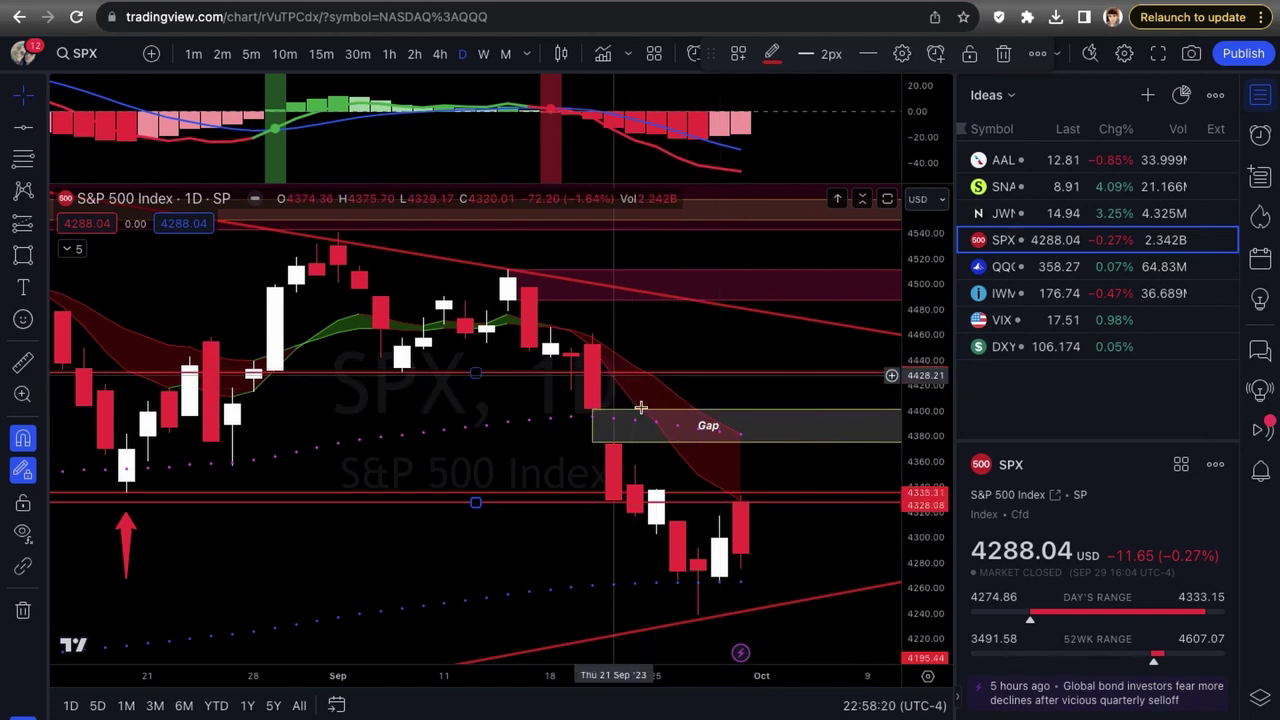
Step: Examine how SPX's red cloud and pink dotted average line up with the Gap zone and the latest daily candles
scroll(560, 410, "left", 2)
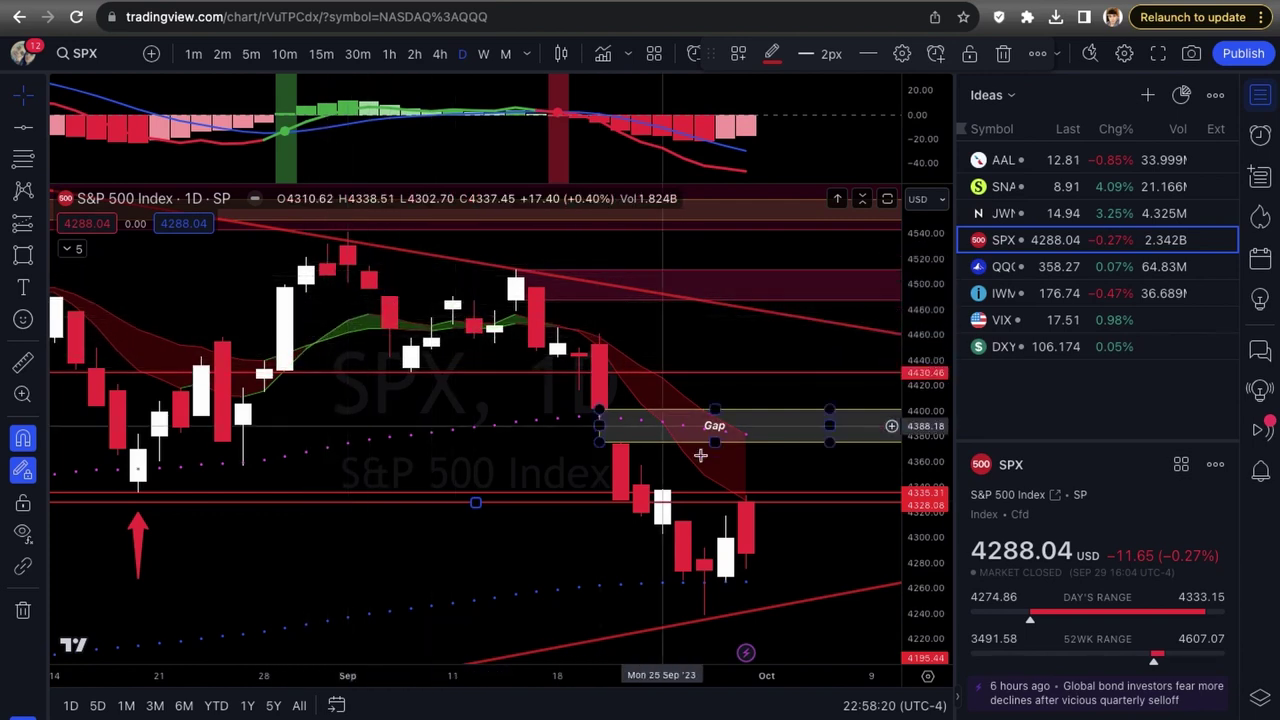
scroll(798, 502, "down", 3)
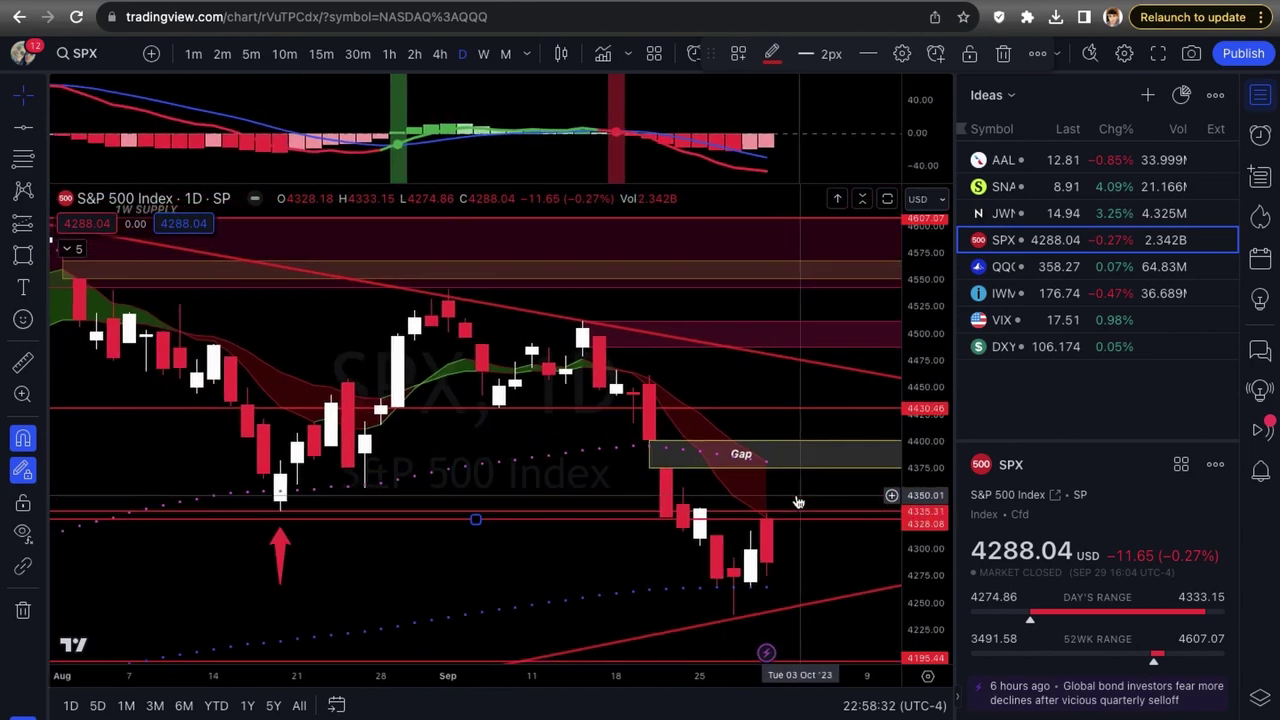
scroll(798, 502, "up", 2)
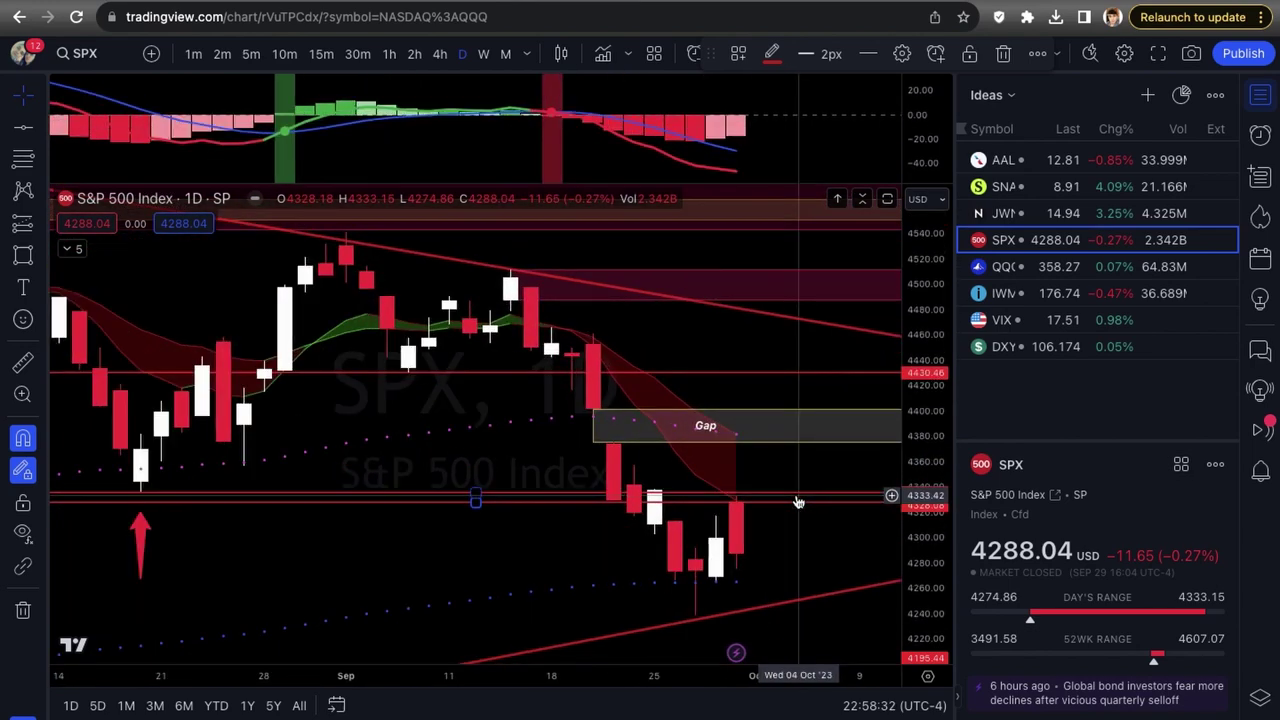
scroll(798, 502, "up", 1)
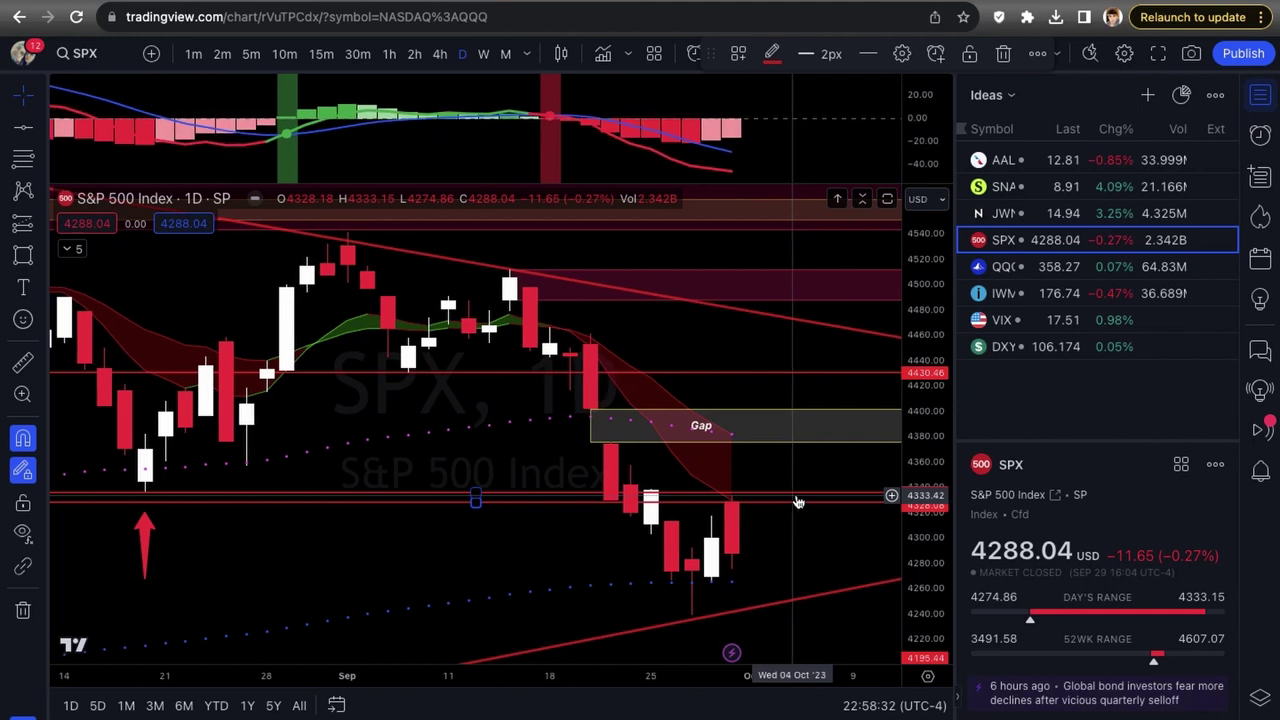
scroll(798, 502, "down", 1)
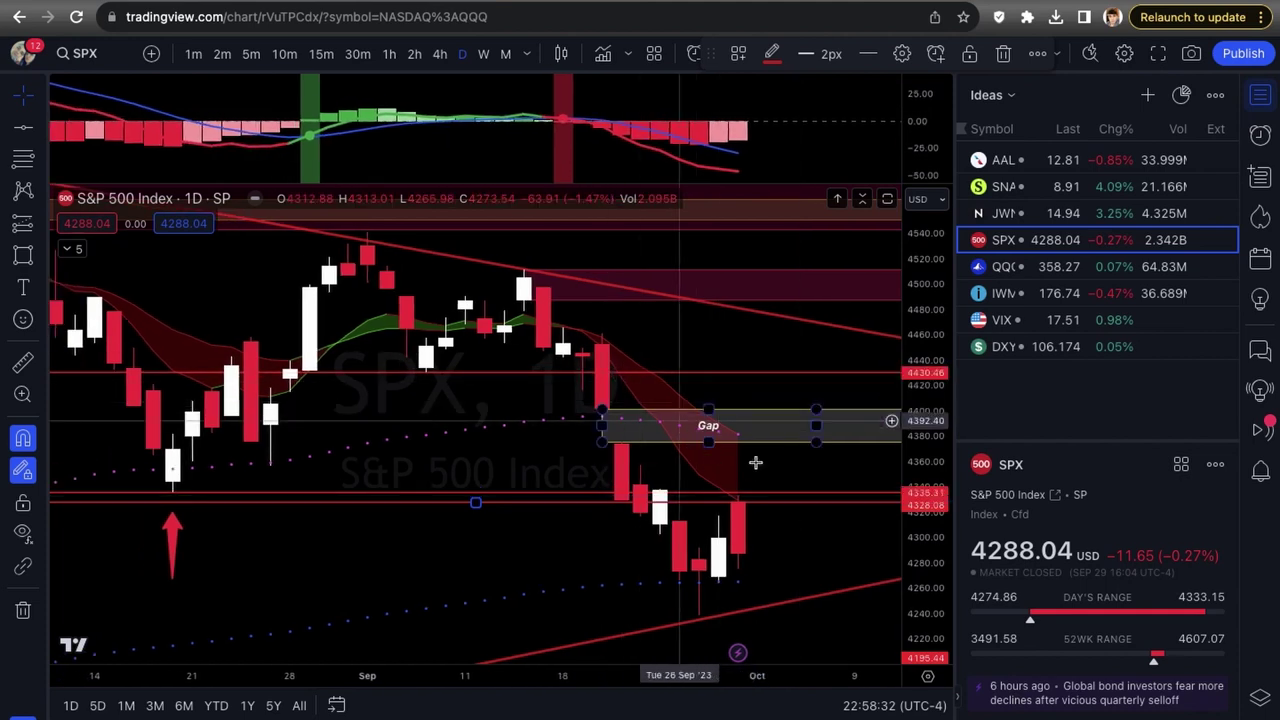
scroll(782, 533, "down", 2)
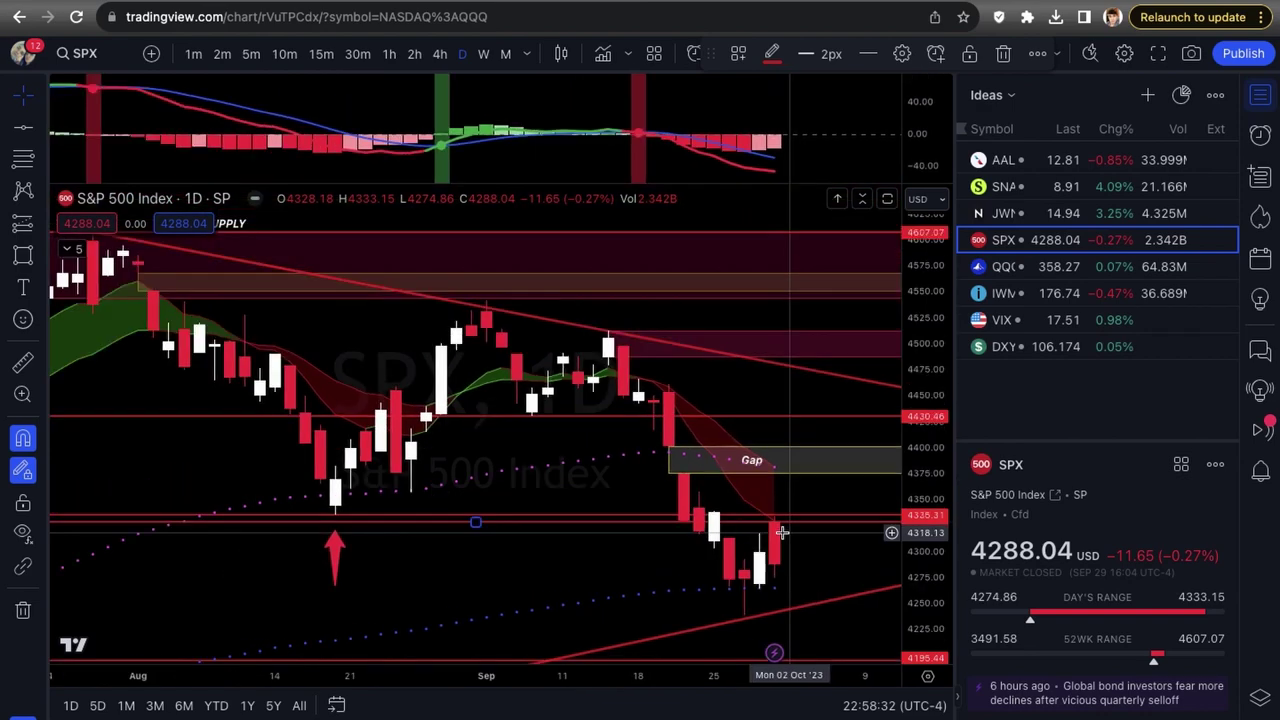
scroll(808, 606, "up", 2)
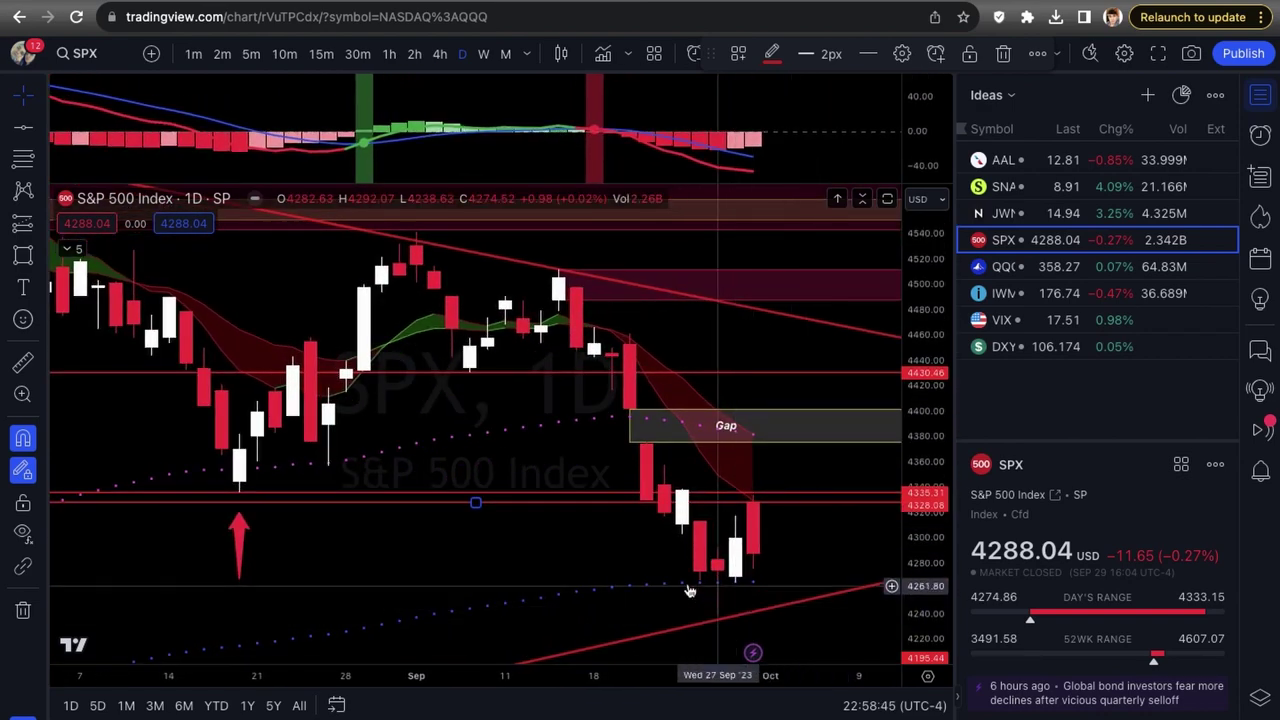
Step: Trace SPX's blue dotted average and the rising trendline to the 27 September low
scroll(623, 611, "down", 2)
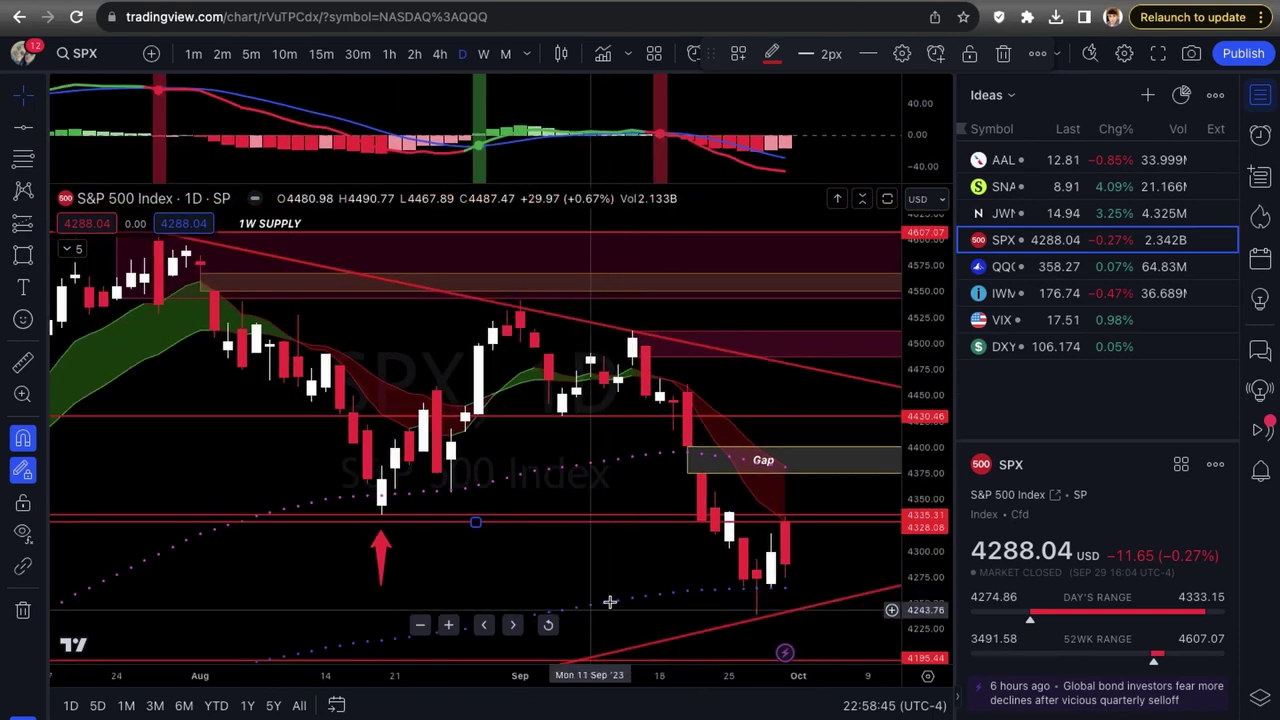
scroll(650, 596, "down", 3)
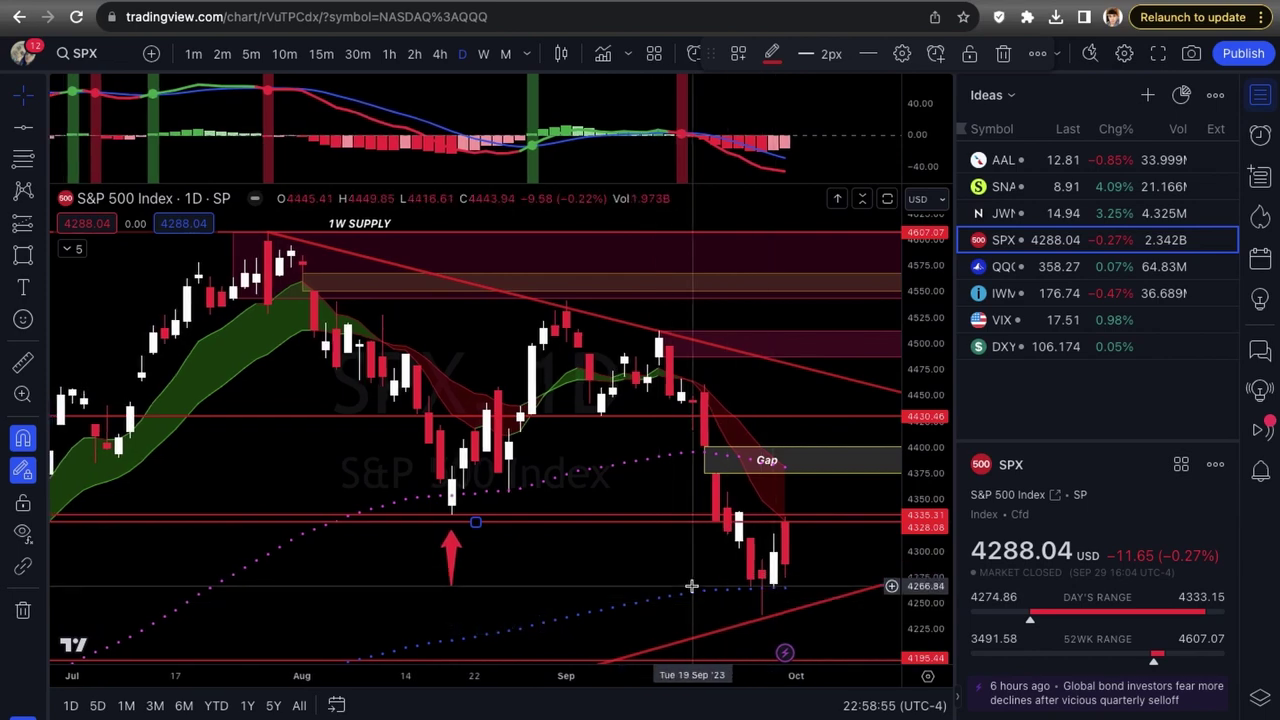
scroll(790, 586, "down", 4)
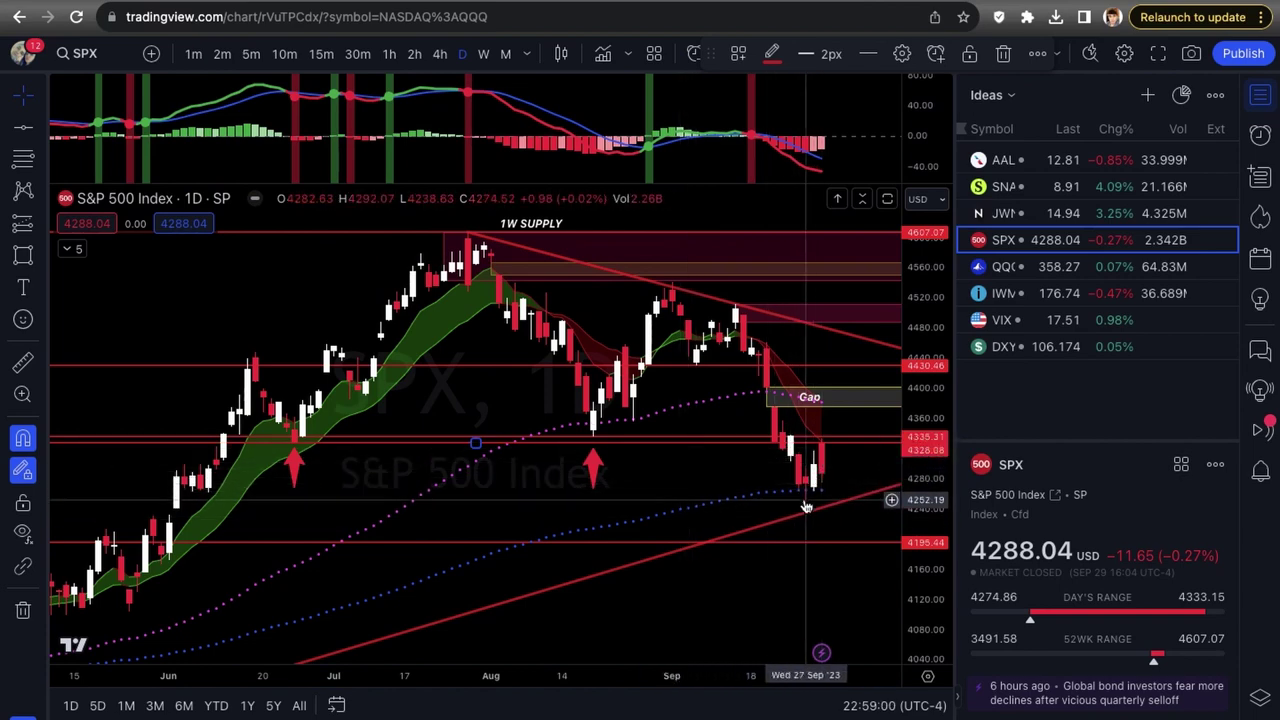
scroll(805, 510, "up", 3)
scroll(790, 558, "up", 2)
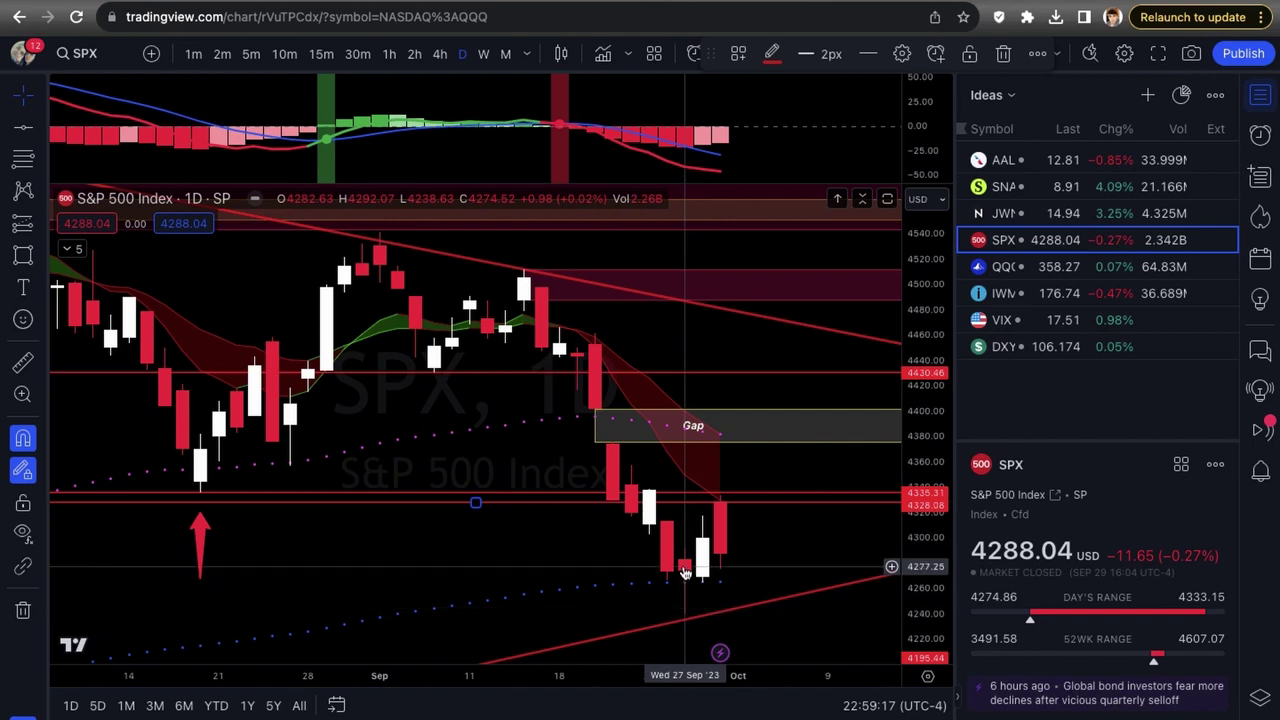
Step: Compare SPX's 29 September candle with the 4328.08 and 4335.31 lines, the cloud and the June and August lows marked by arrows
scroll(685, 572, "down", 1)
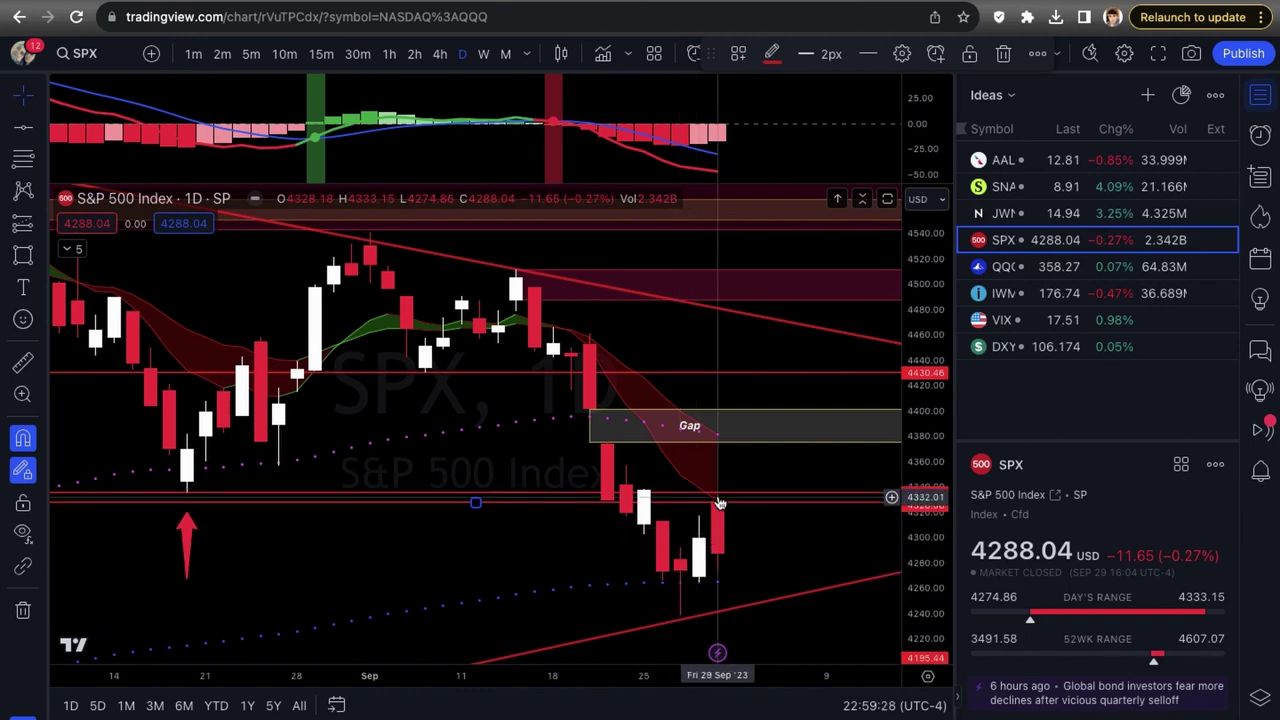
scroll(337, 463, "down", 3)
scroll(275, 490, "left", 3)
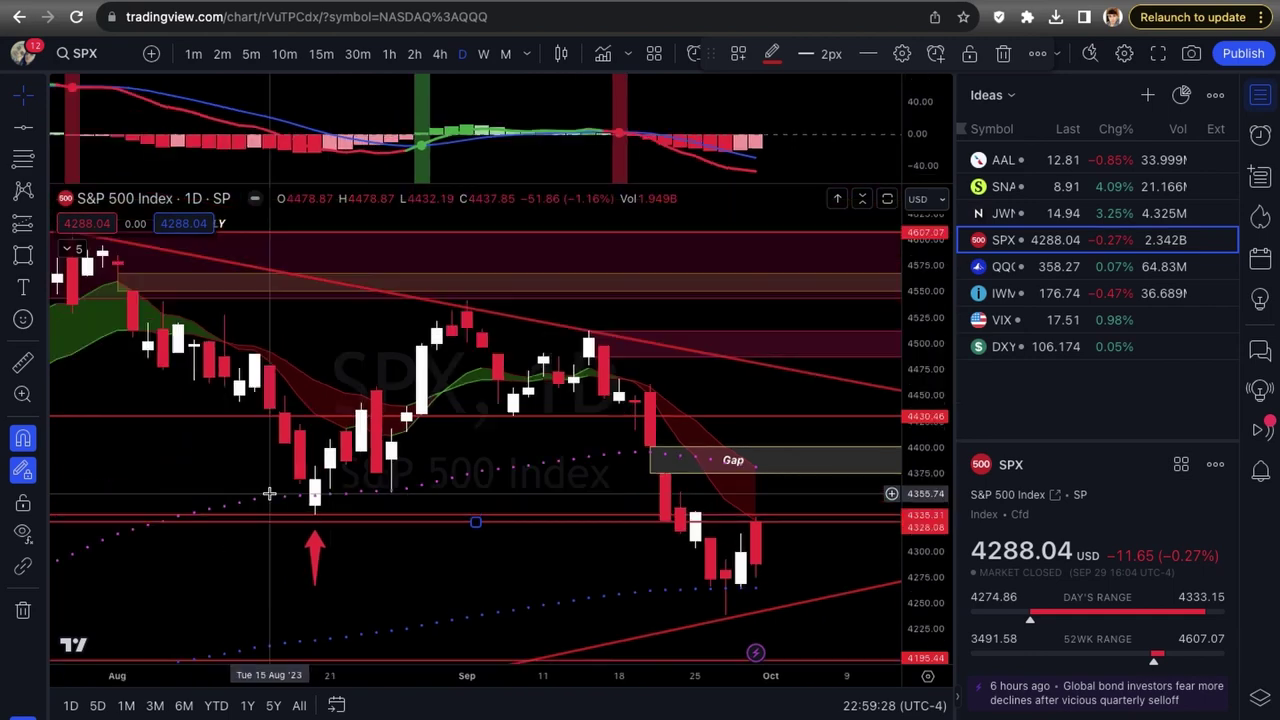
scroll(269, 493, "down", 3)
scroll(309, 511, "left", 3)
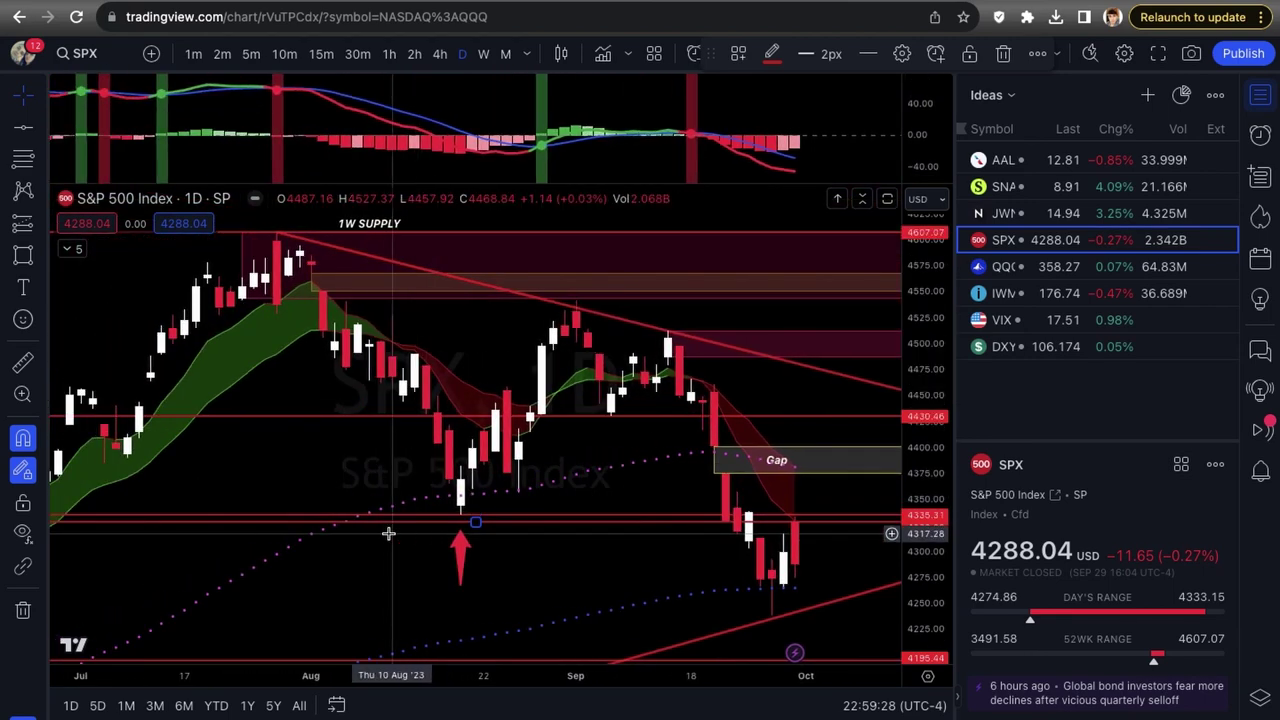
scroll(388, 534, "down", 1)
scroll(420, 532, "left", 2)
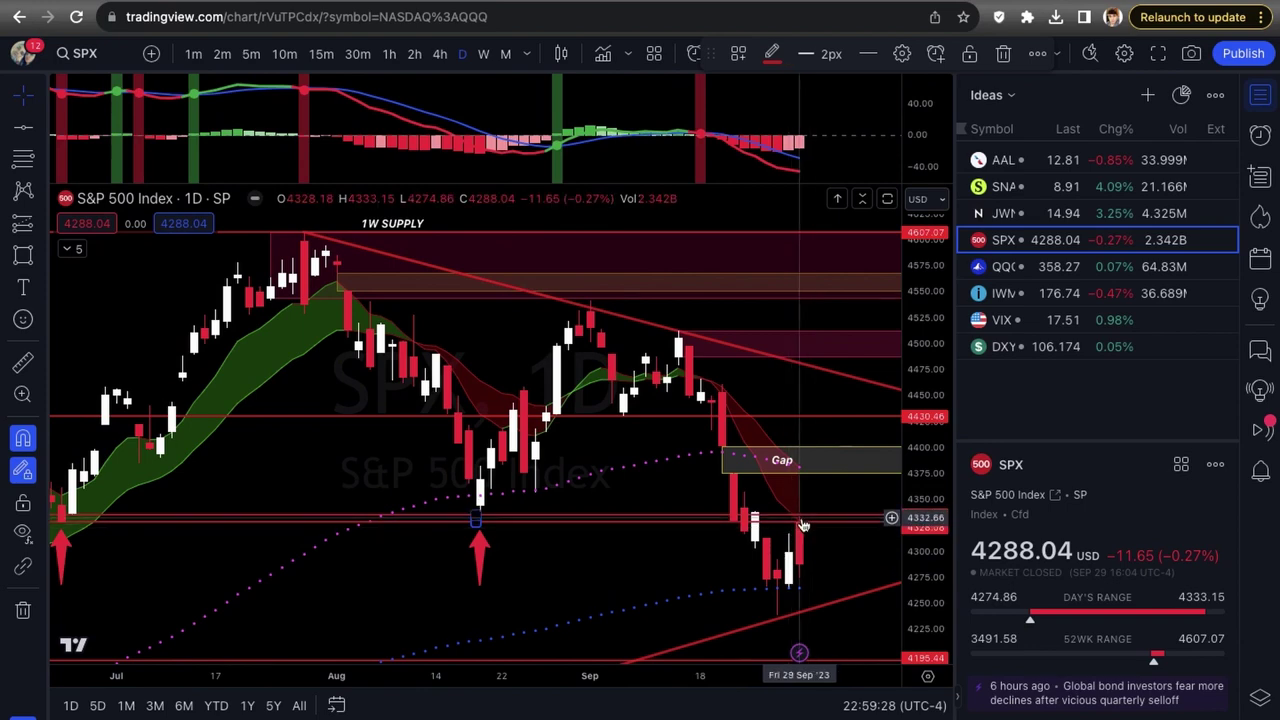
scroll(804, 530, "down", 2)
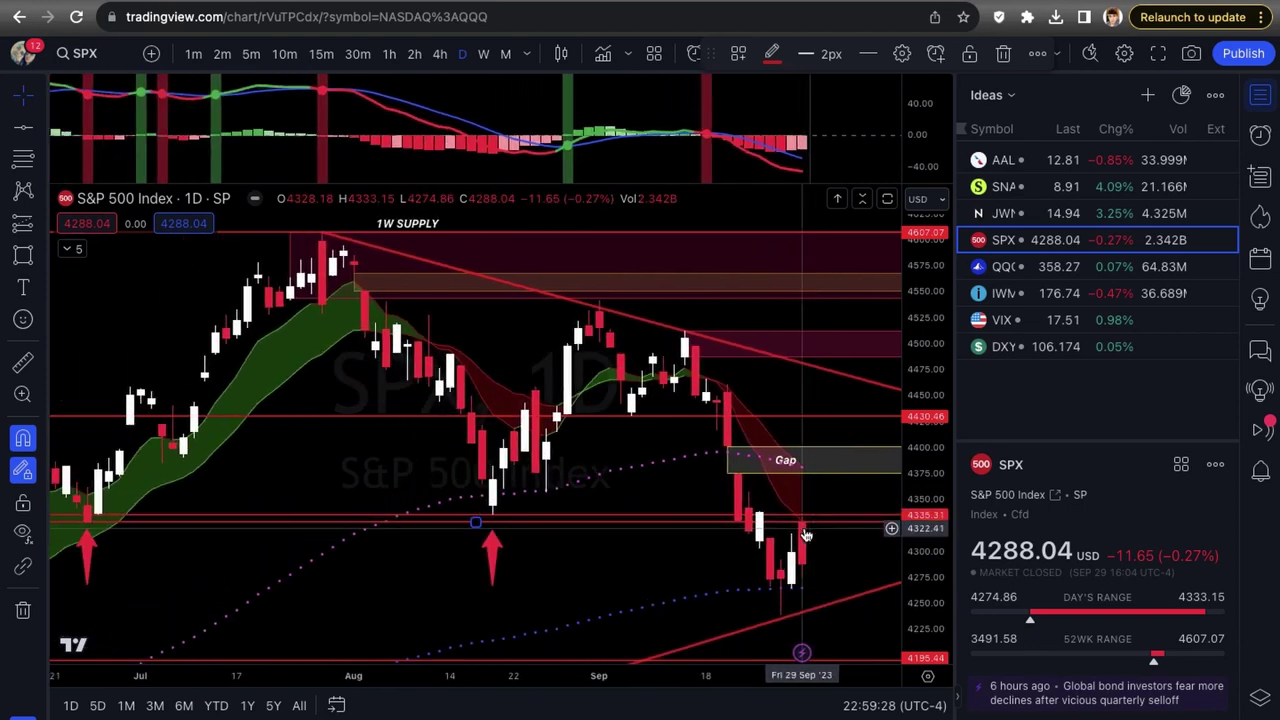
scroll(806, 535, "down", 1)
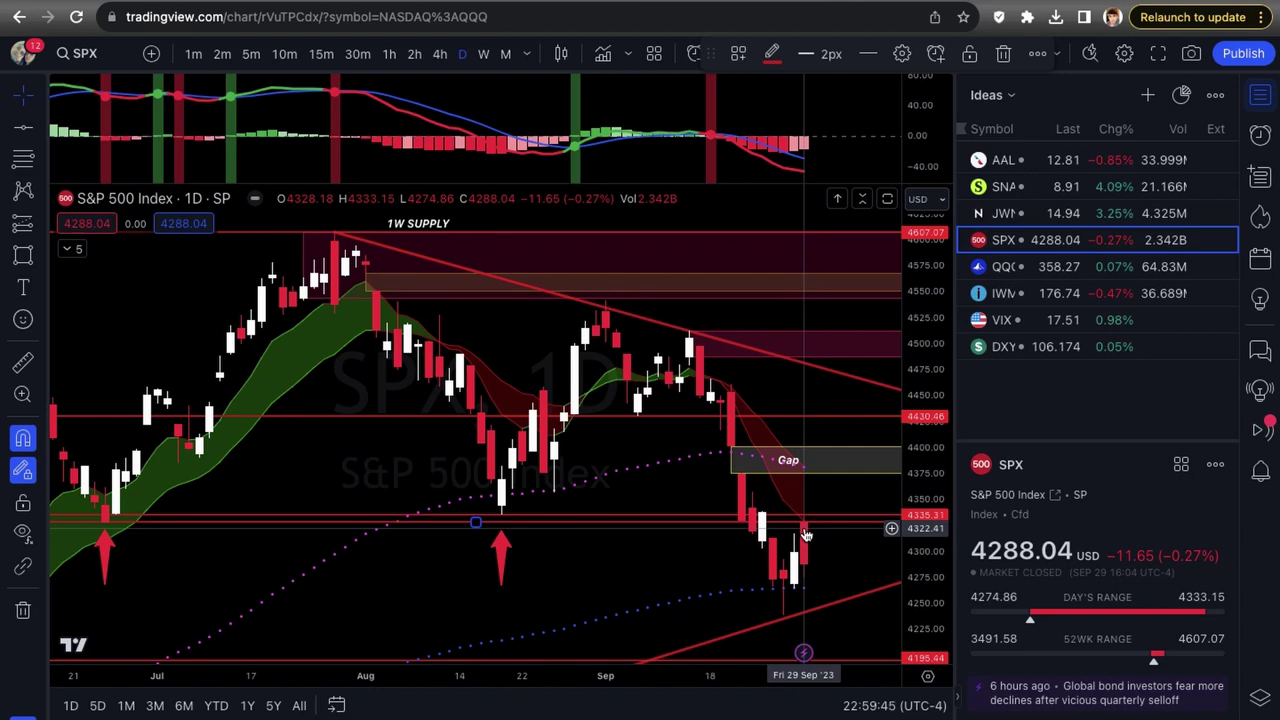
Step: Hide the indicators on the SPX chart, leaving the drawings in place
scroll(806, 535, "up", 3)
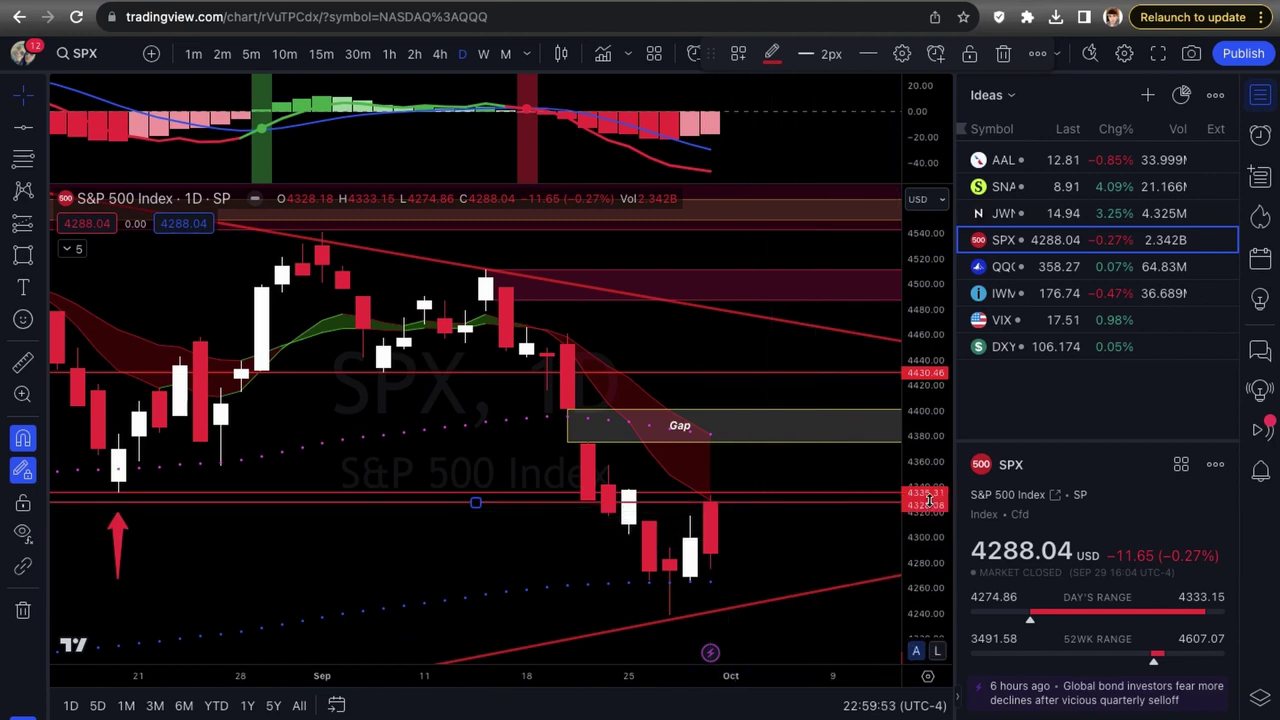
left_click(38, 537)
left_click(88, 562)
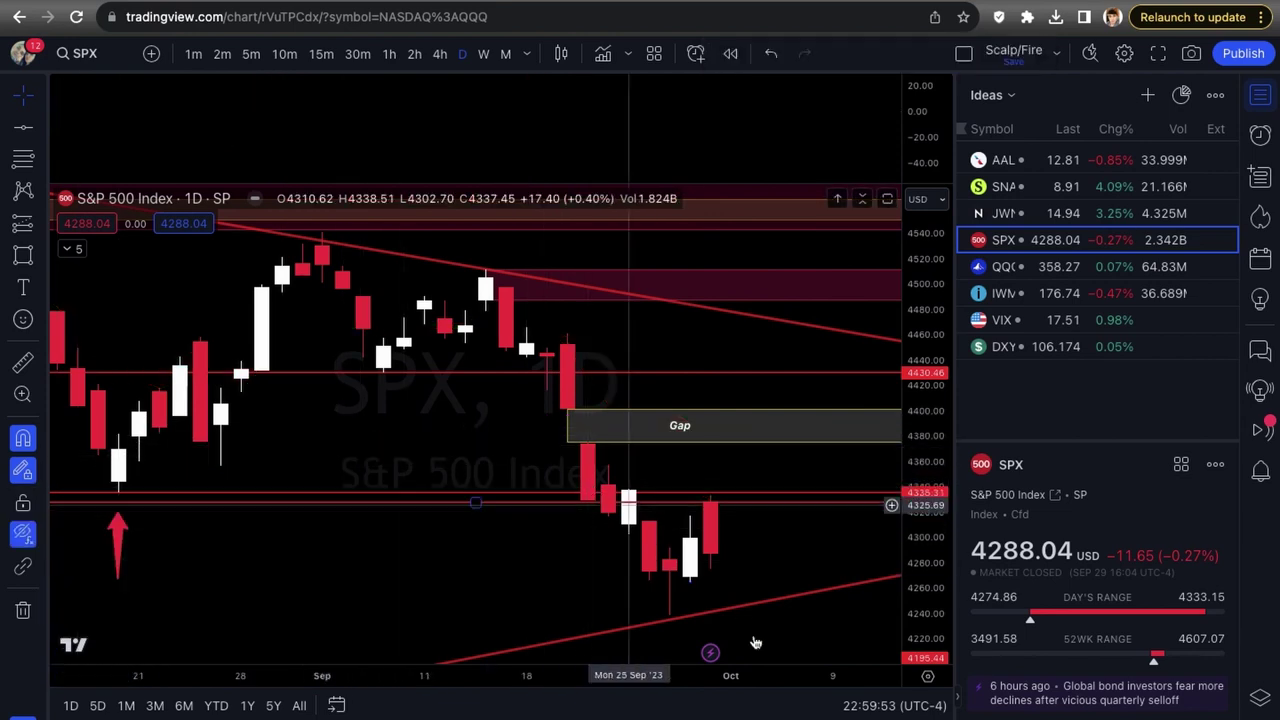
Step: Draw a curved downward arrow after SPX's latest candle, from about 4285 through the rising trendline to about 4210
scroll(794, 577, "down", 3)
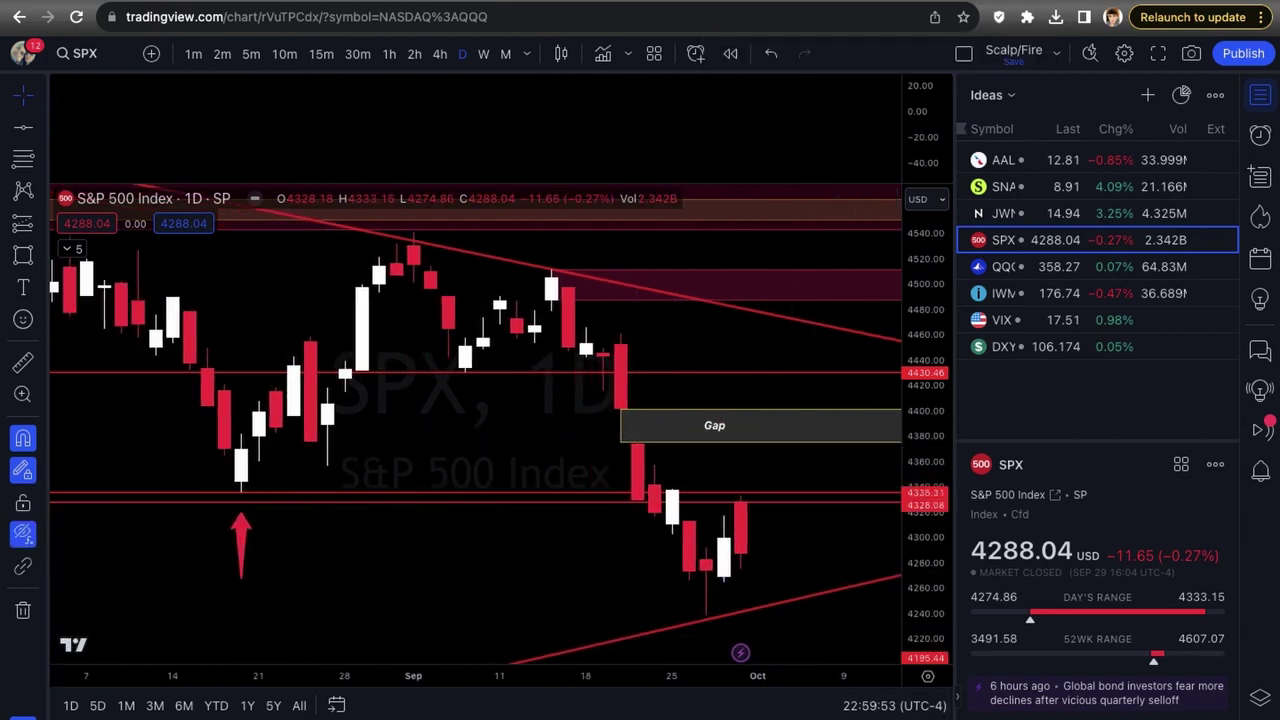
scroll(831, 500, "down", 5)
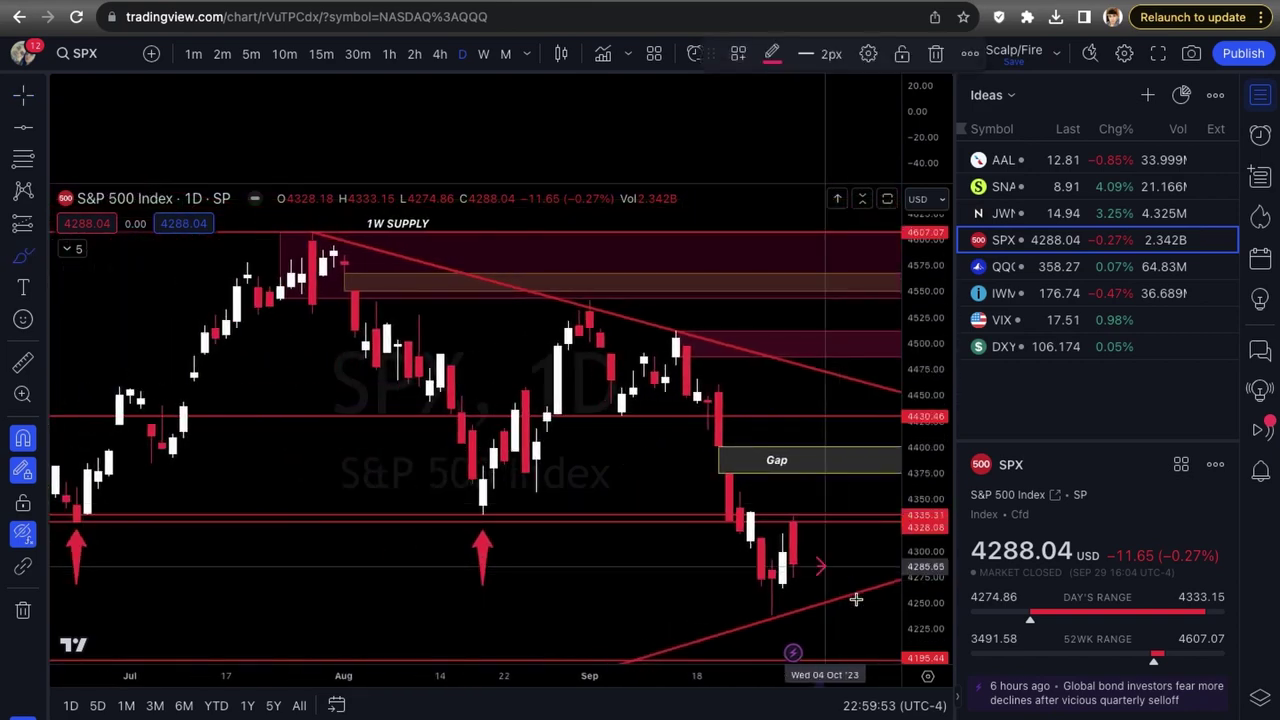
left_click_drag(856, 599, 860, 638)
Step: Compare SPX's projected drop with the rising trendline from the 3491.58 low, the 4195.44 line and the Gap zone
scroll(797, 545, "down", 5)
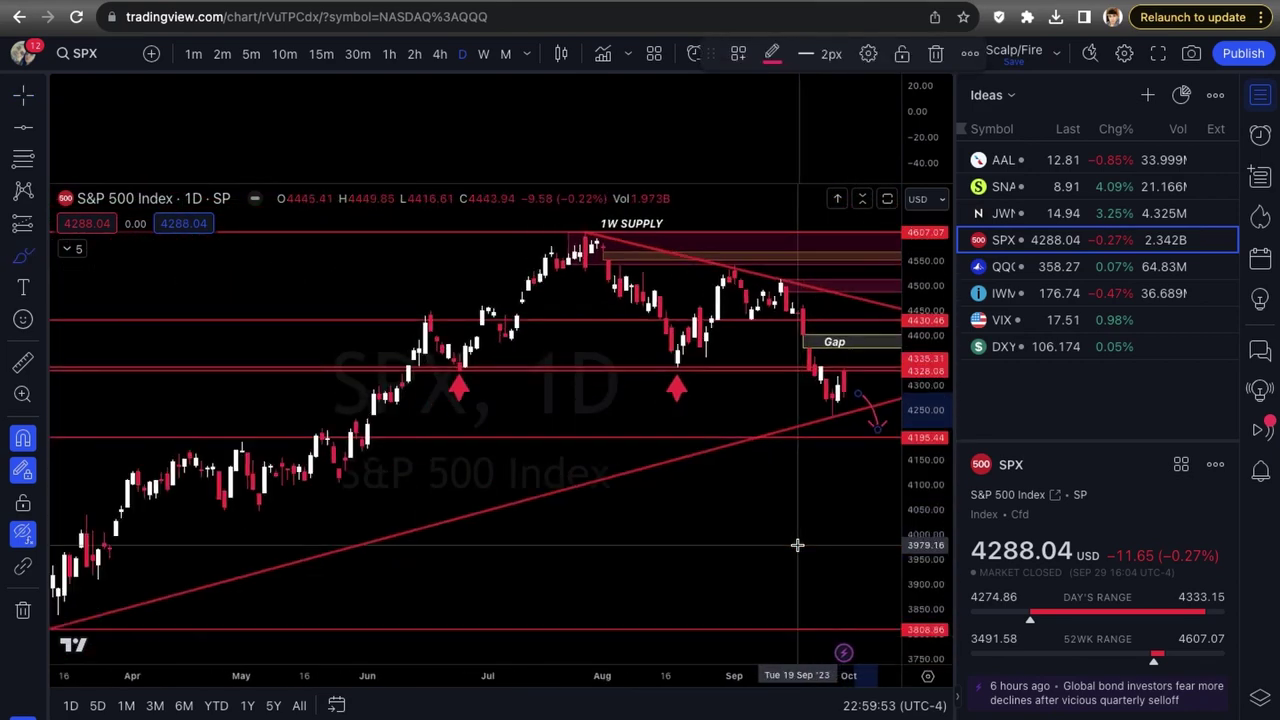
scroll(797, 545, "down", 6)
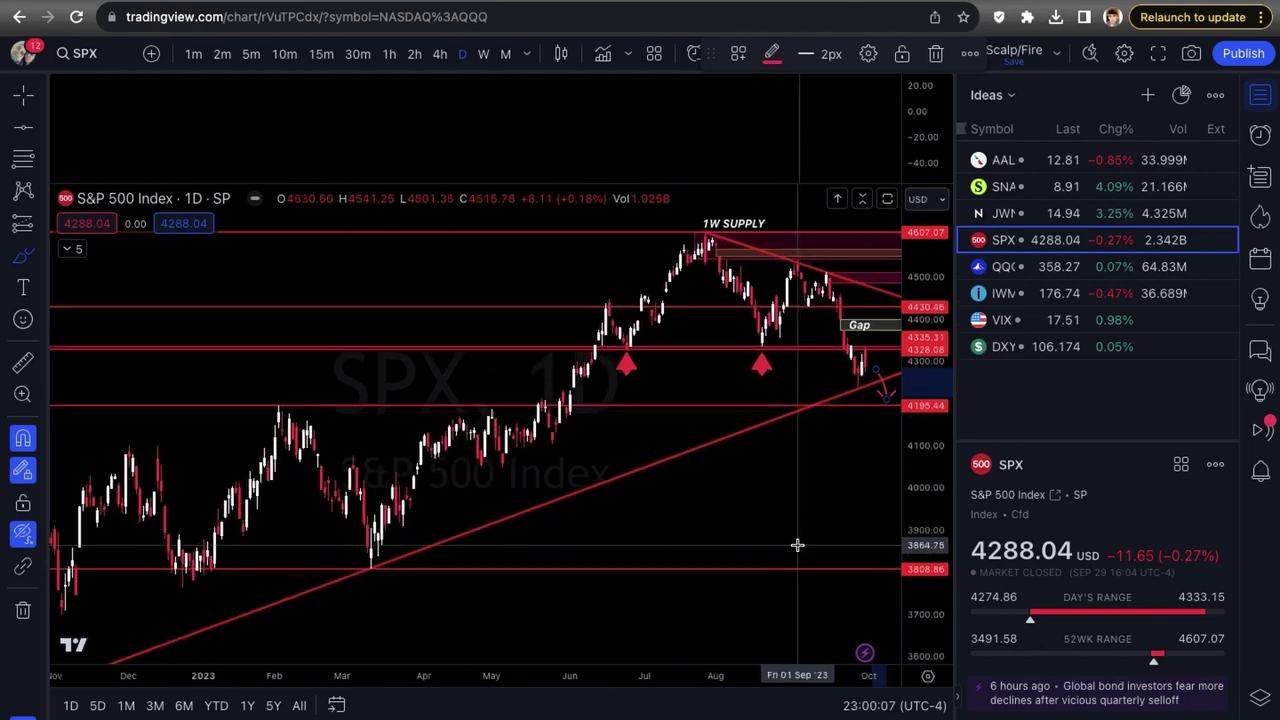
scroll(797, 545, "down", 2)
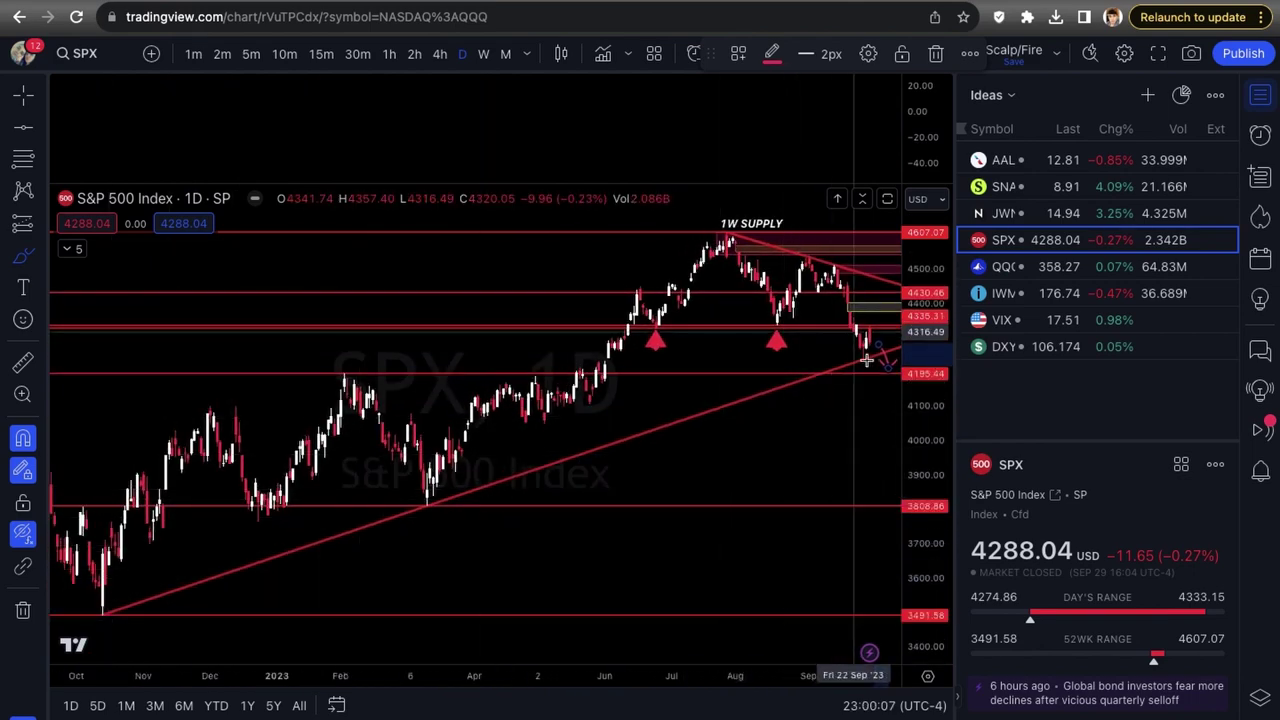
scroll(868, 410, "up", 1)
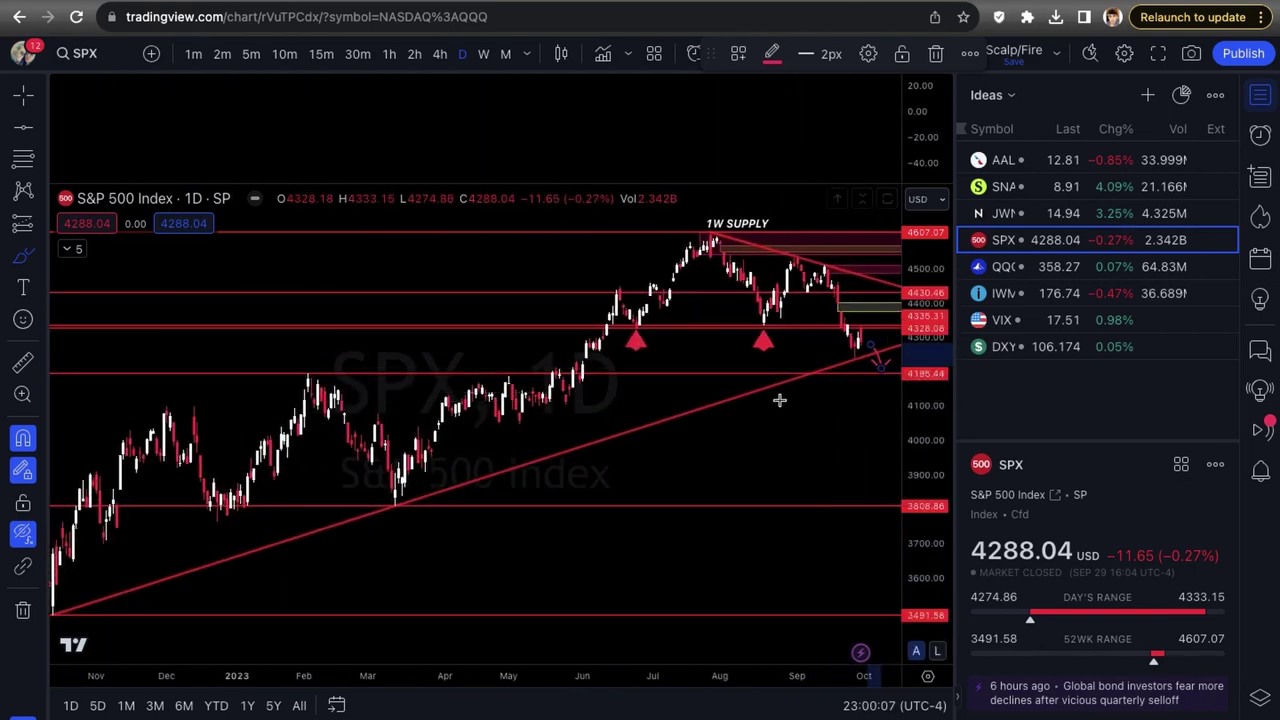
scroll(849, 400, "up", 4)
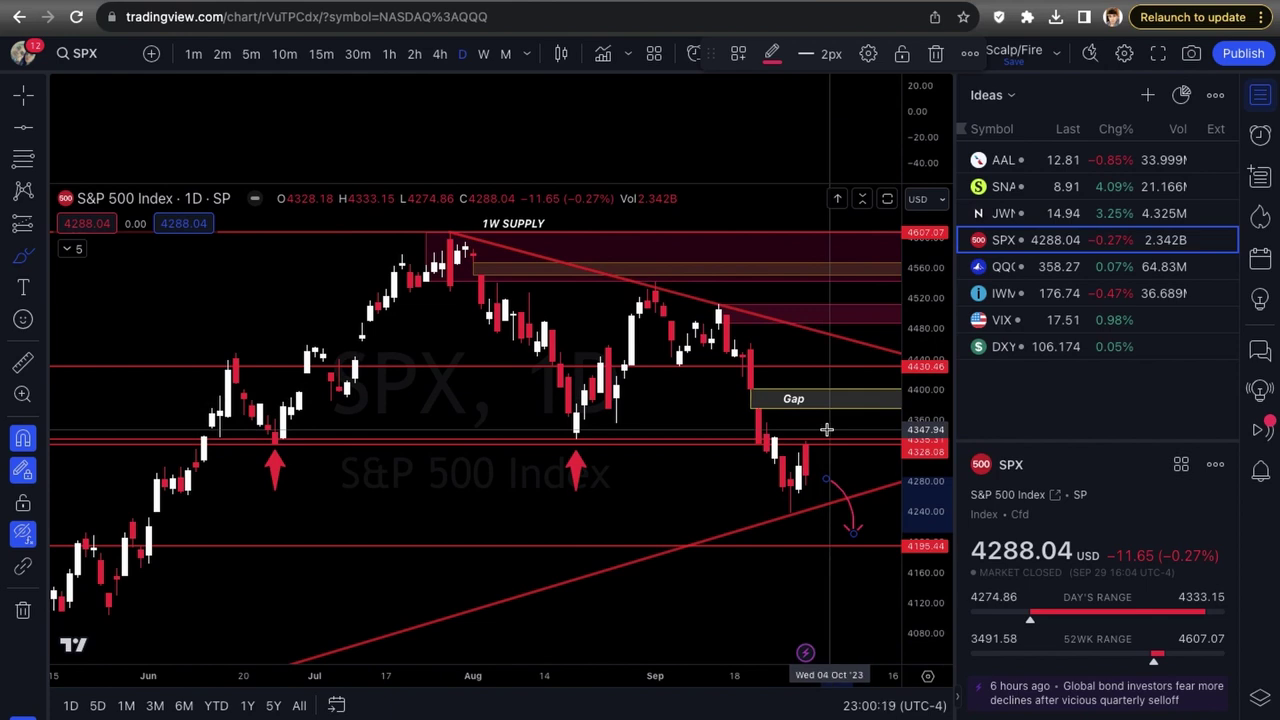
left_click(853, 540)
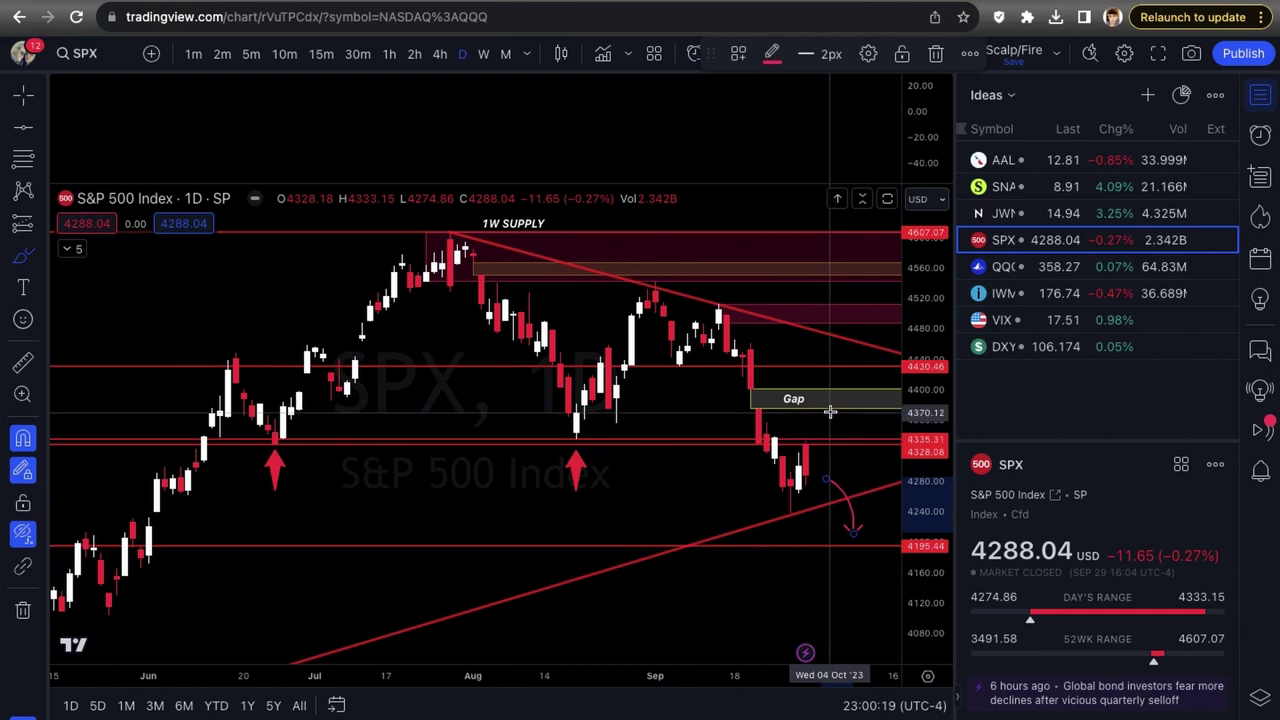
Step: Switch the chart to QQQ and show its hidden indicators
key("Down")
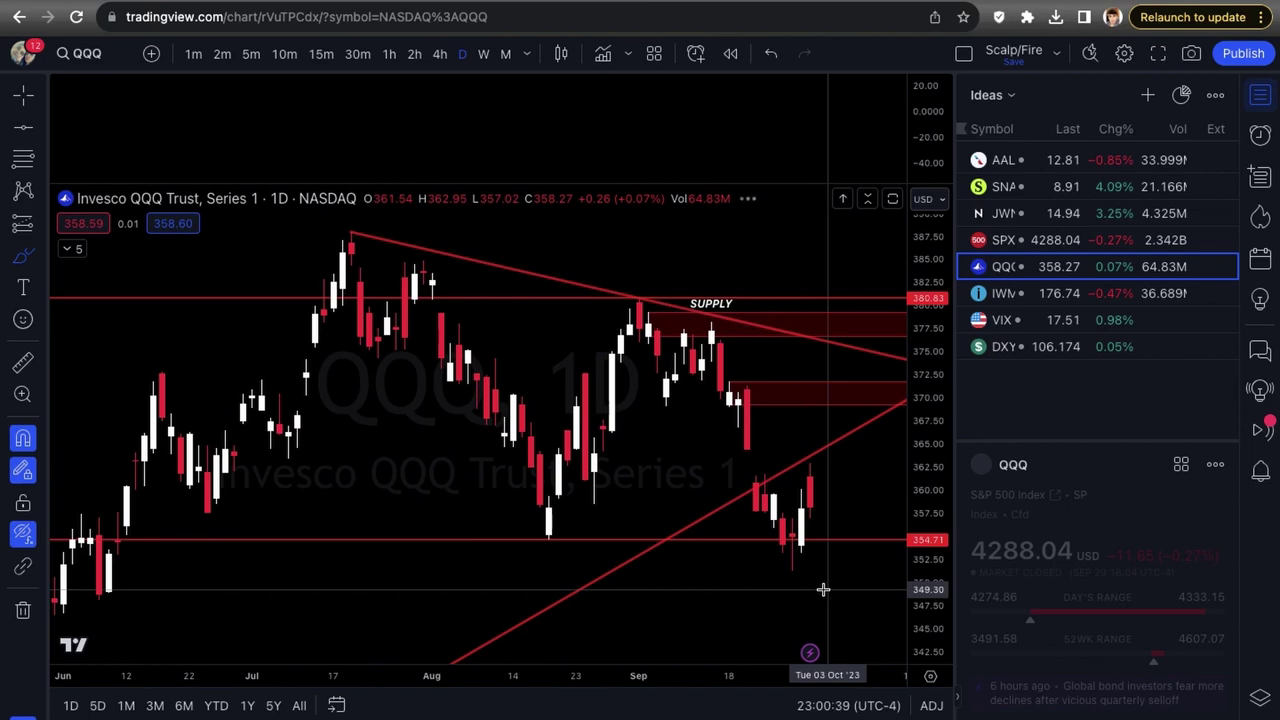
left_click(38, 534)
left_click(106, 559)
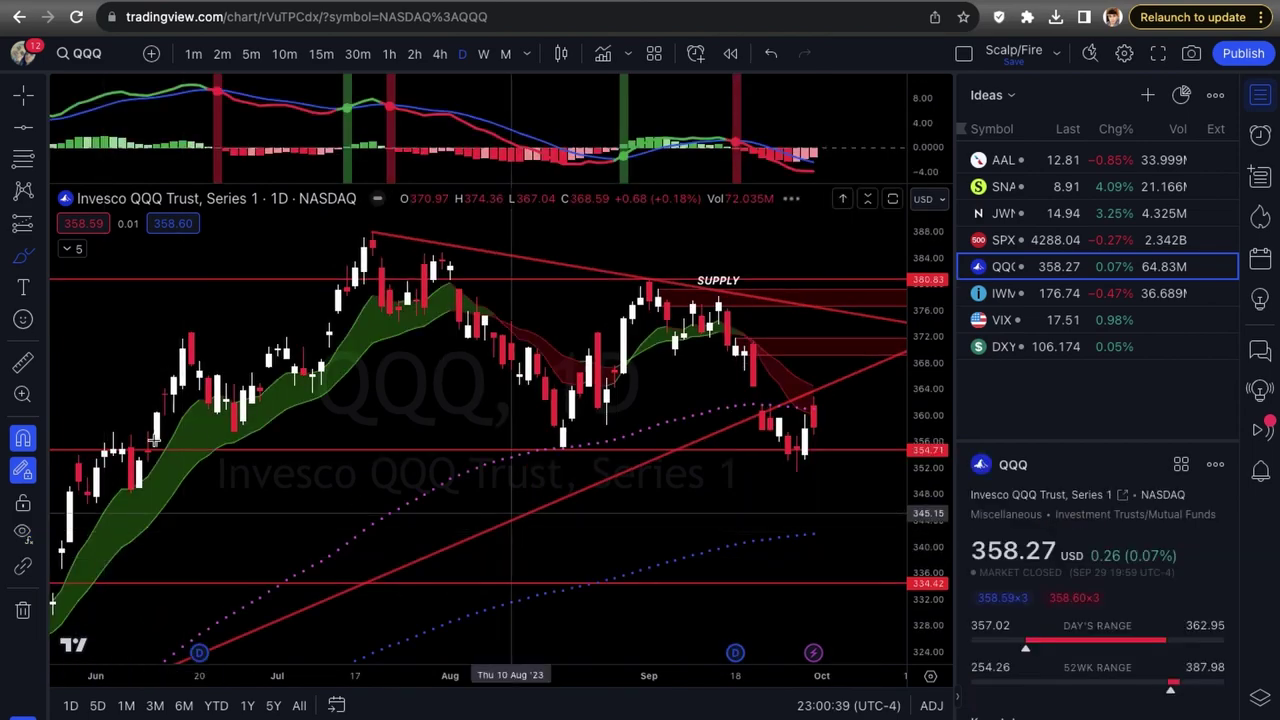
Step: Hide the chart's indicators and examine the daily QQQ candles around the 354.71 support line
left_click(72, 568)
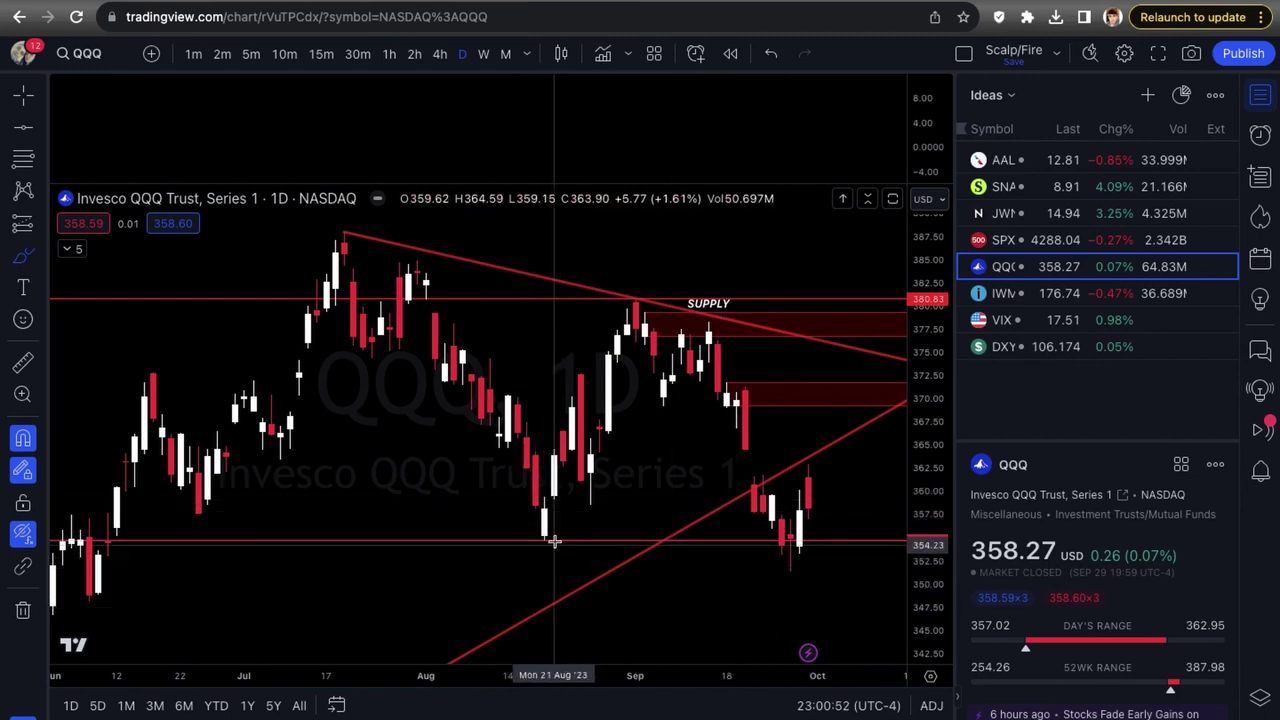
scroll(795, 580, "up", 1)
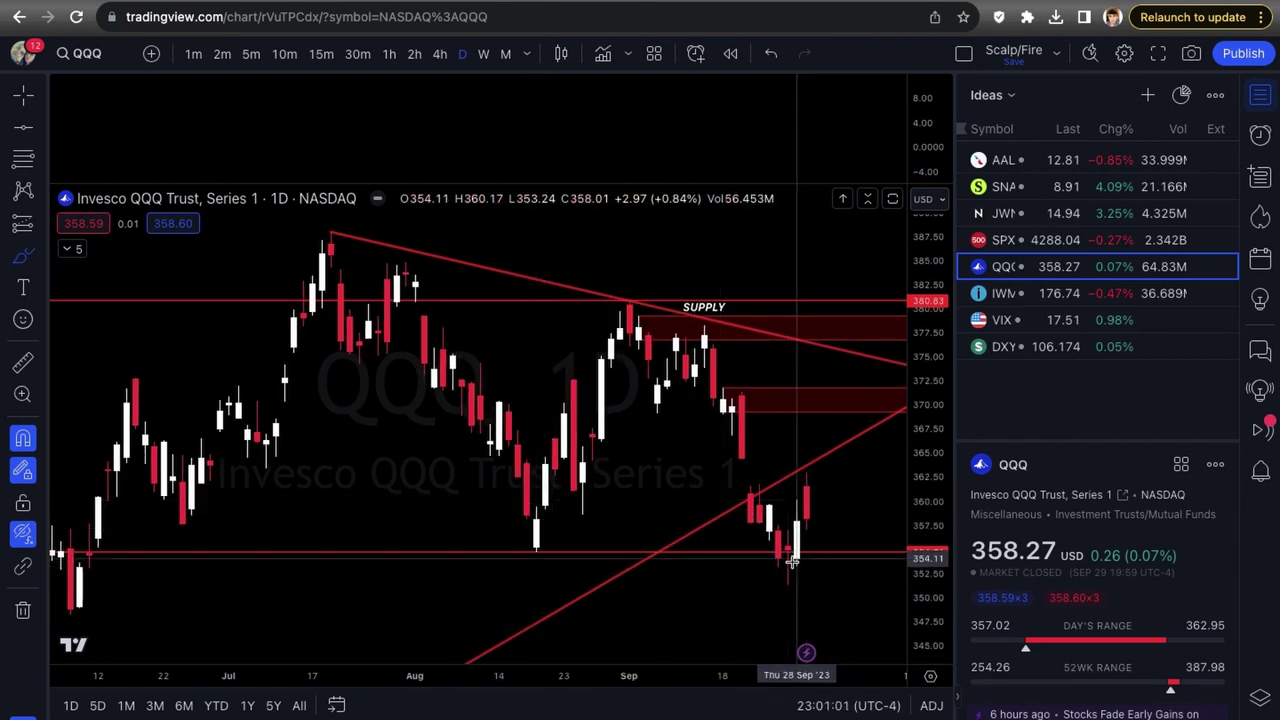
left_click_drag(787, 566, 787, 569)
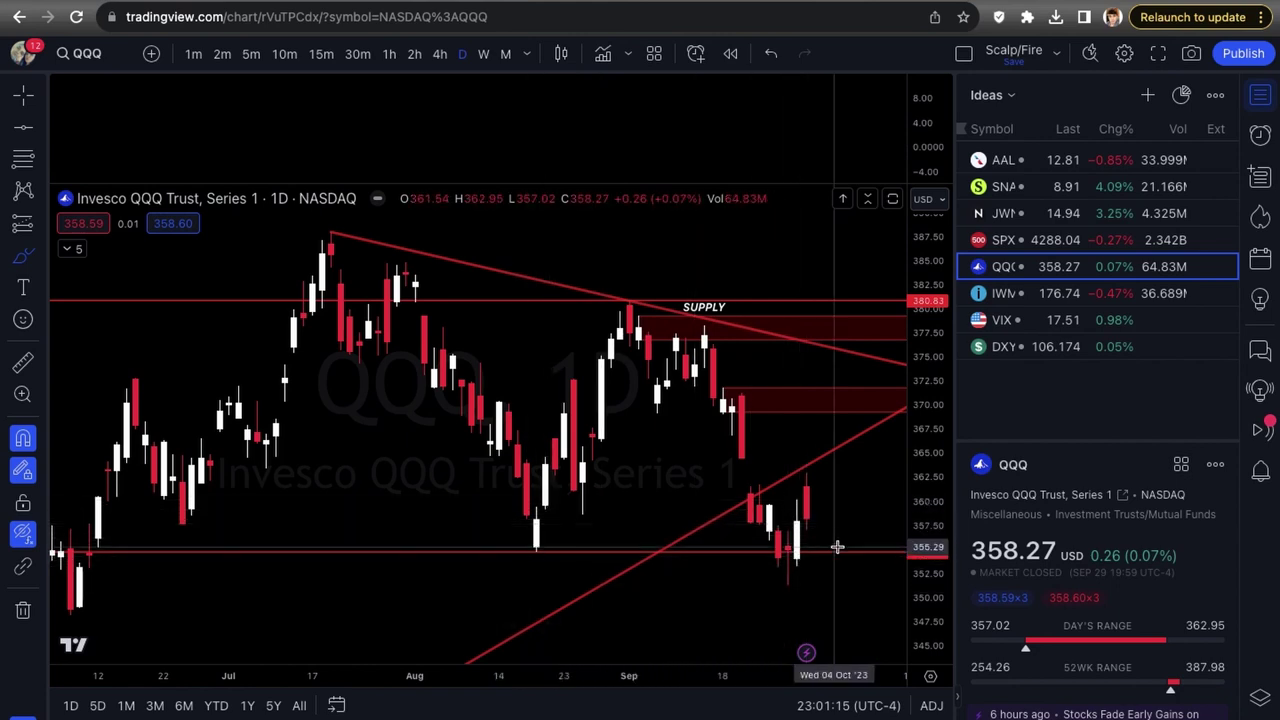
scroll(837, 547, "up", 1)
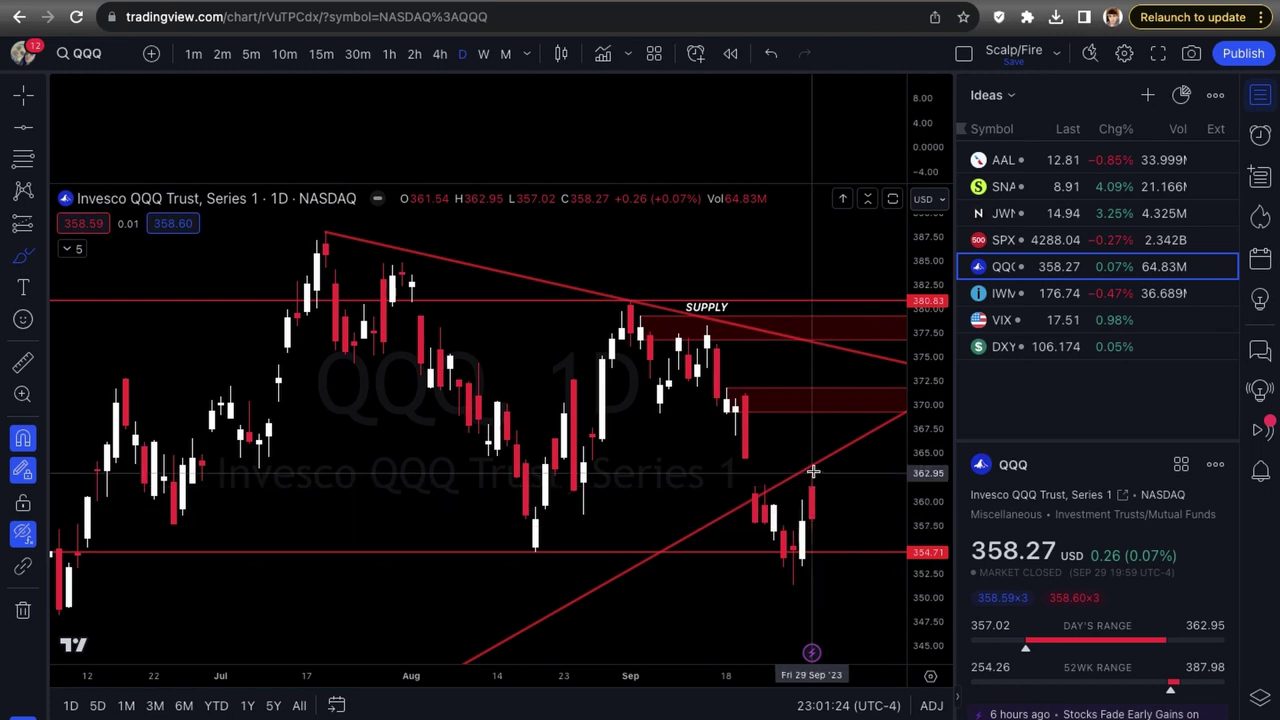
scroll(813, 471, "up", 3)
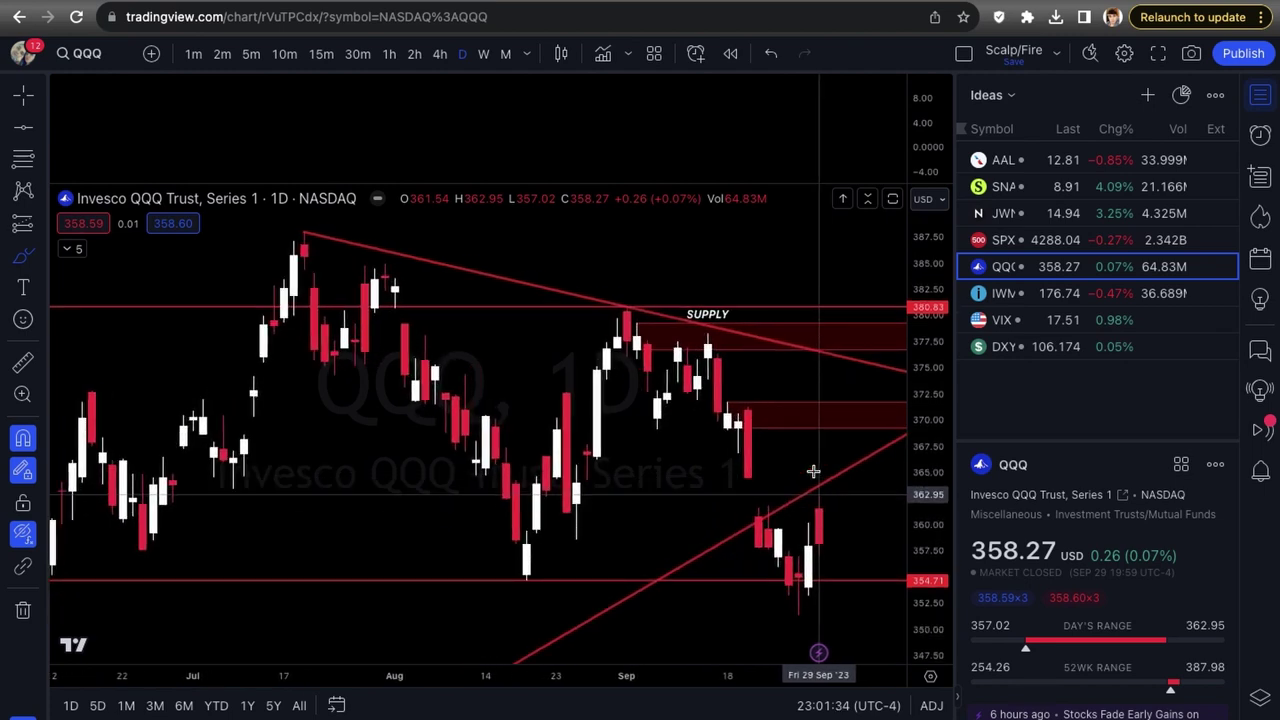
scroll(813, 471, "down", 2)
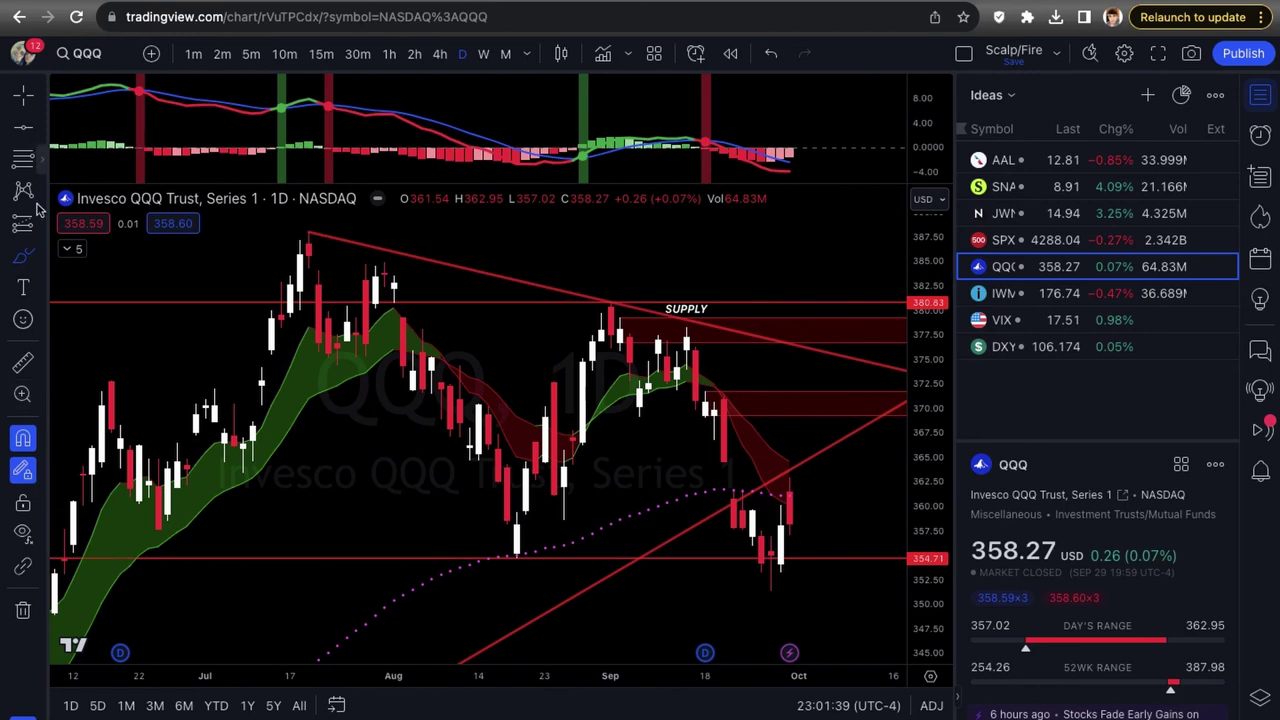
Step: Leave the Brush tool and switch the chart pointer back to the cross cursor
left_click(40, 258)
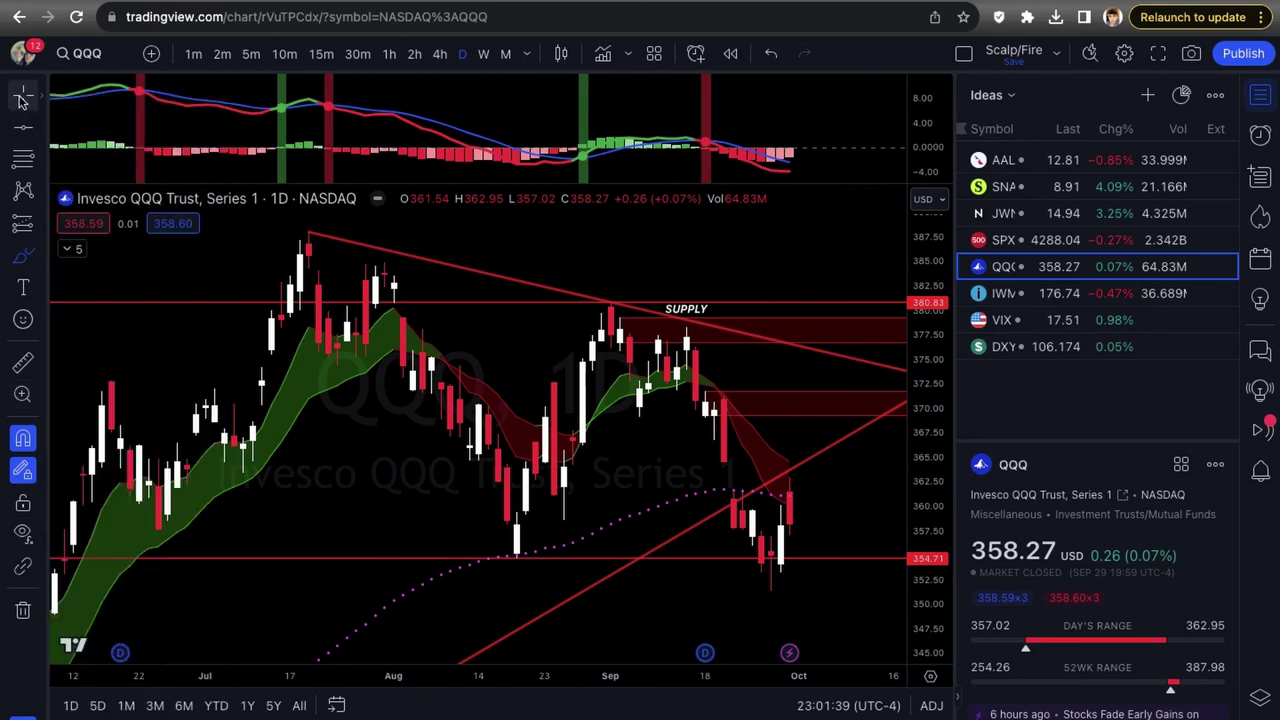
left_click(22, 97)
left_click(100, 97)
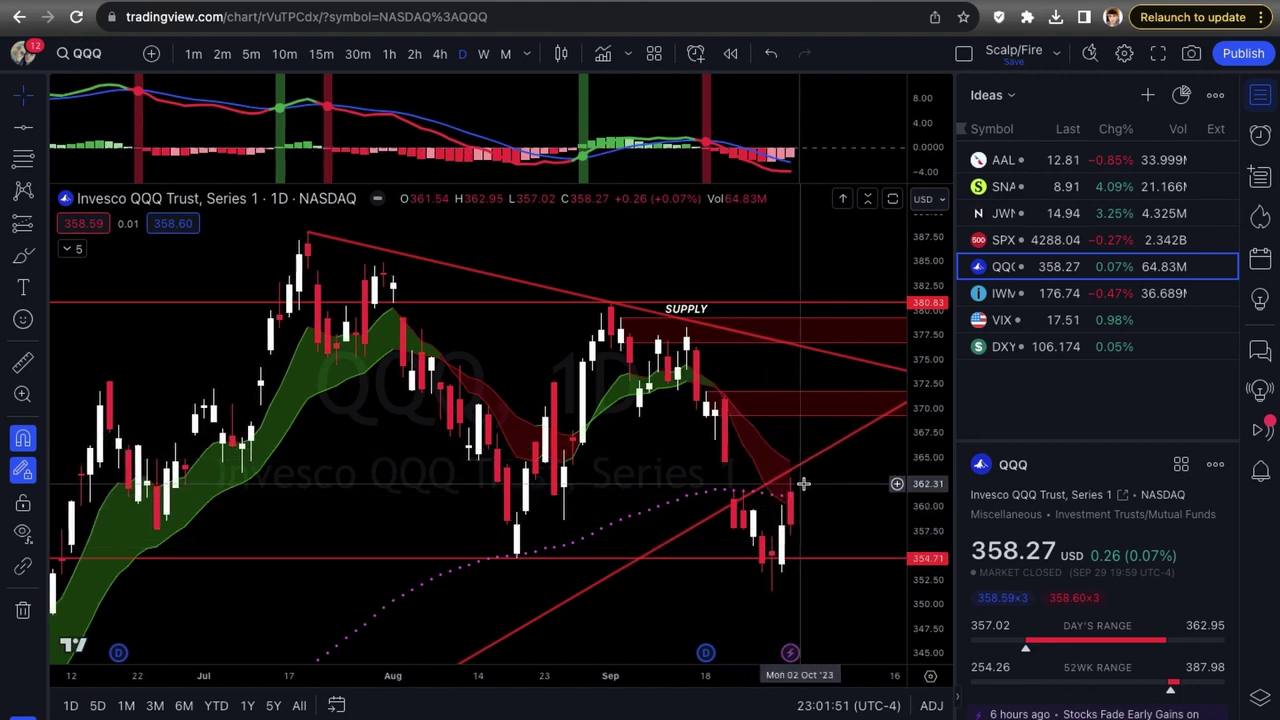
Step: Switch the QQQ chart to the 15-minute interval and examine the late-September price action
scroll(803, 484, "up", 1)
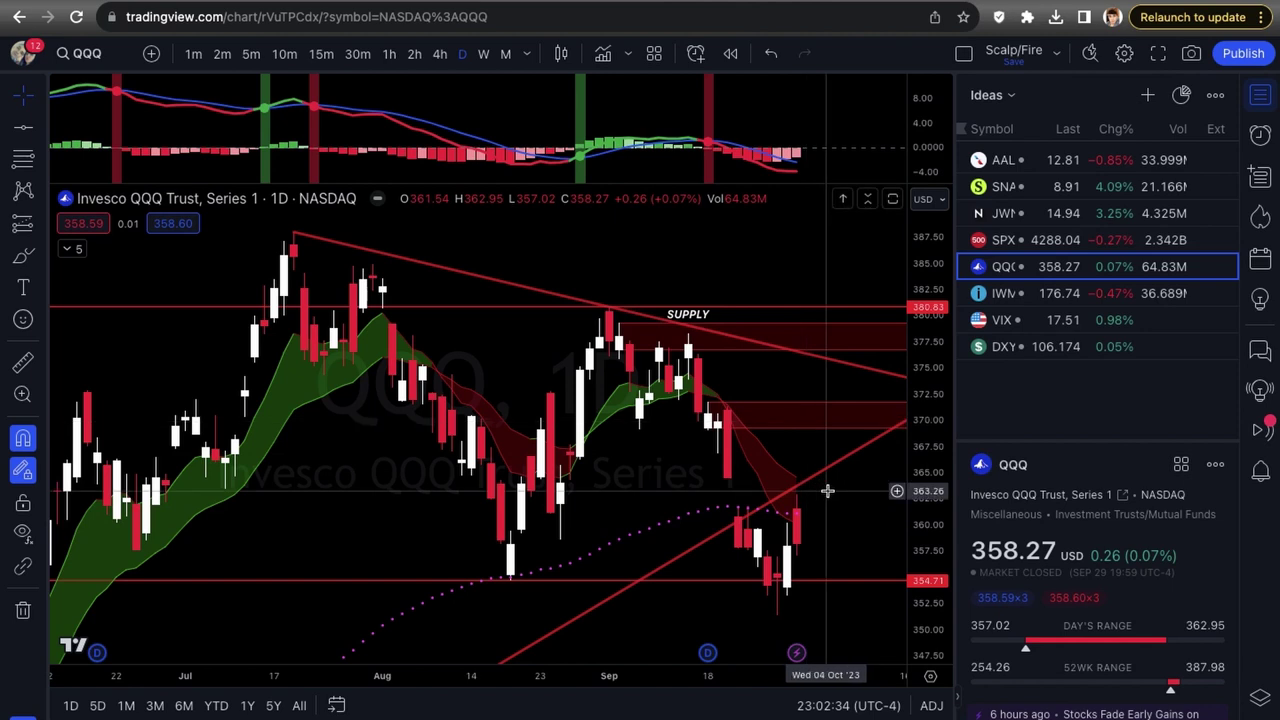
scroll(828, 490, "up", 1)
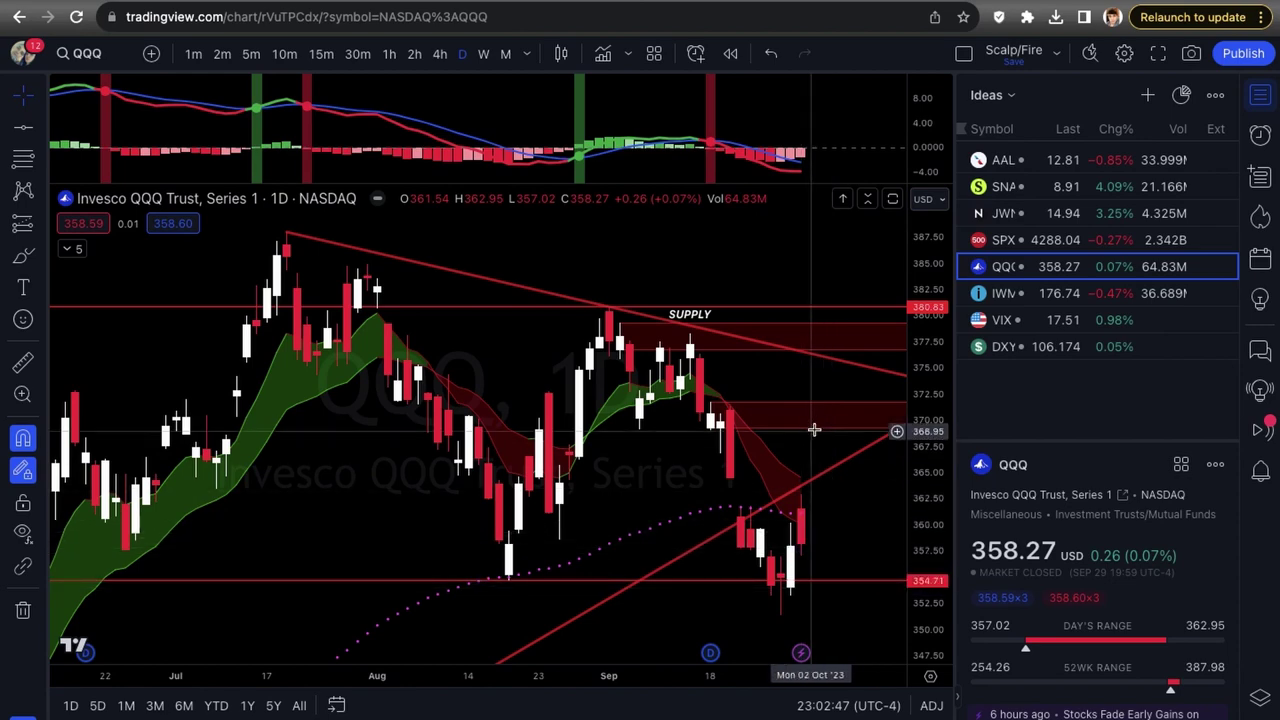
left_click(328, 54)
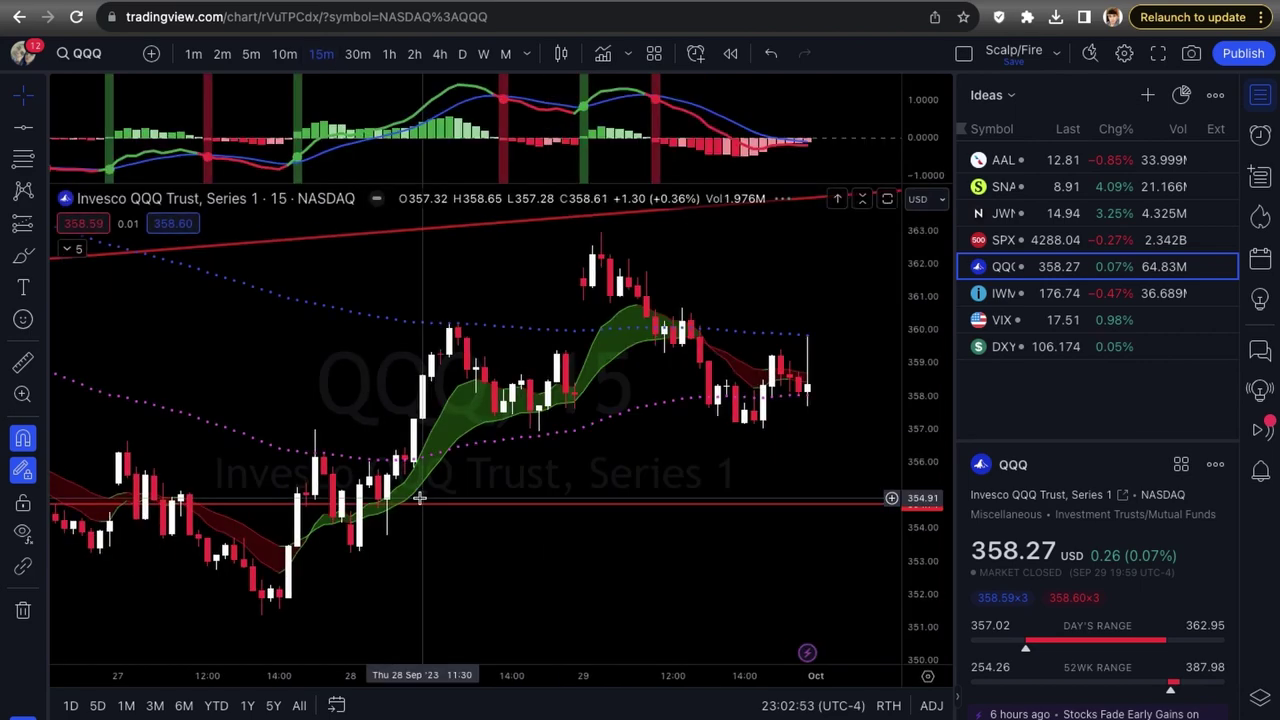
scroll(390, 530, "left", 5)
scroll(349, 530, "left", 3)
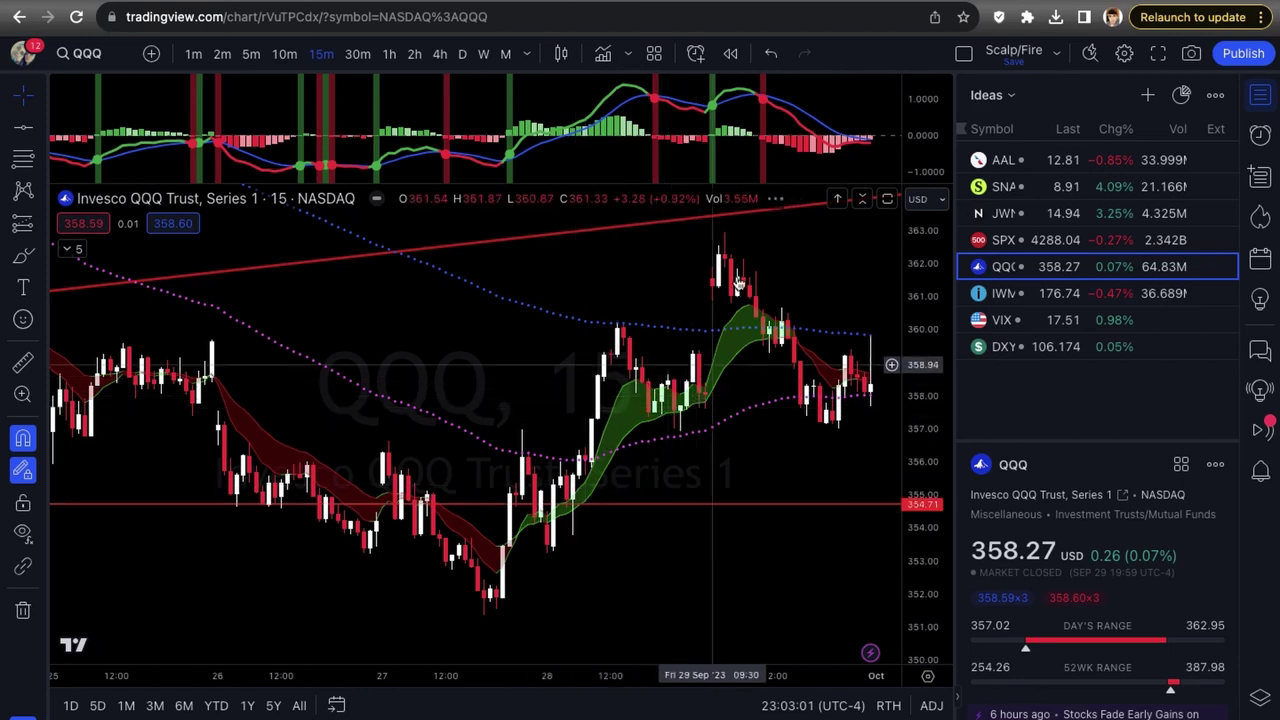
scroll(551, 527, "up", 1)
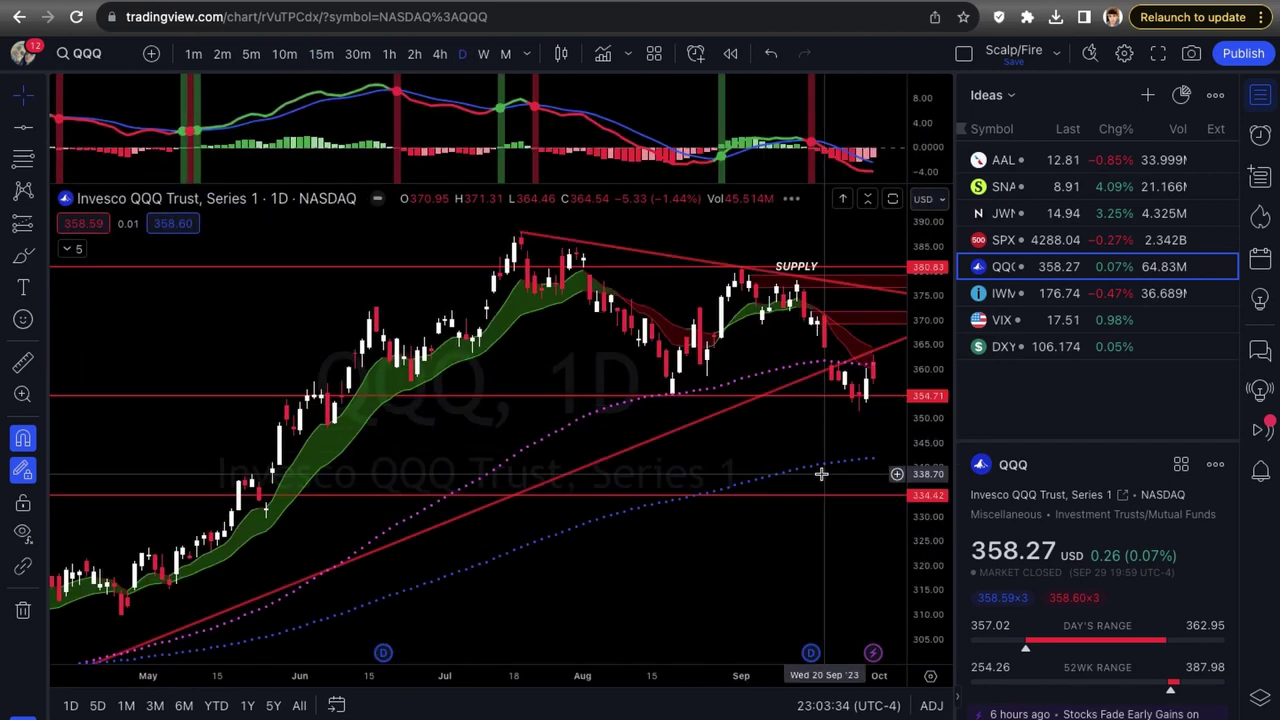
Step: Review the daily QQQ chart's recent candles against the 354.71 and 334.42 levels, with the indicators hidden
scroll(821, 474, "up", 6)
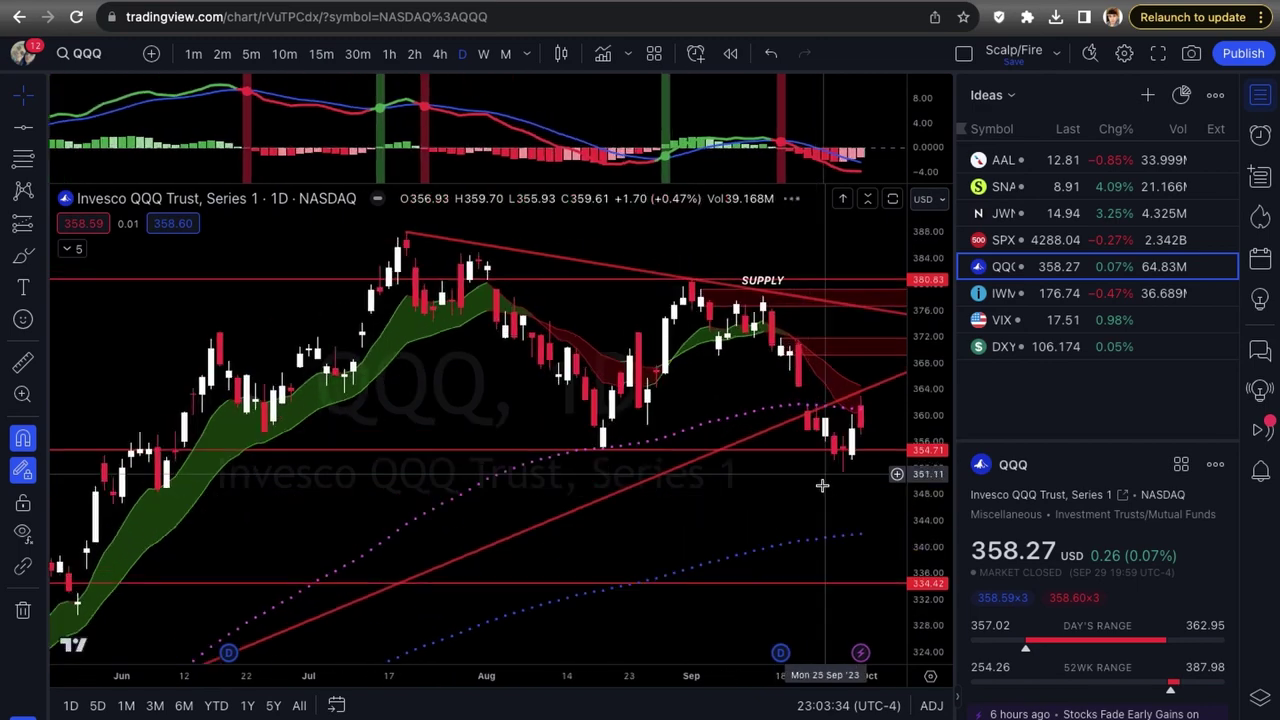
scroll(821, 487, "up", 5)
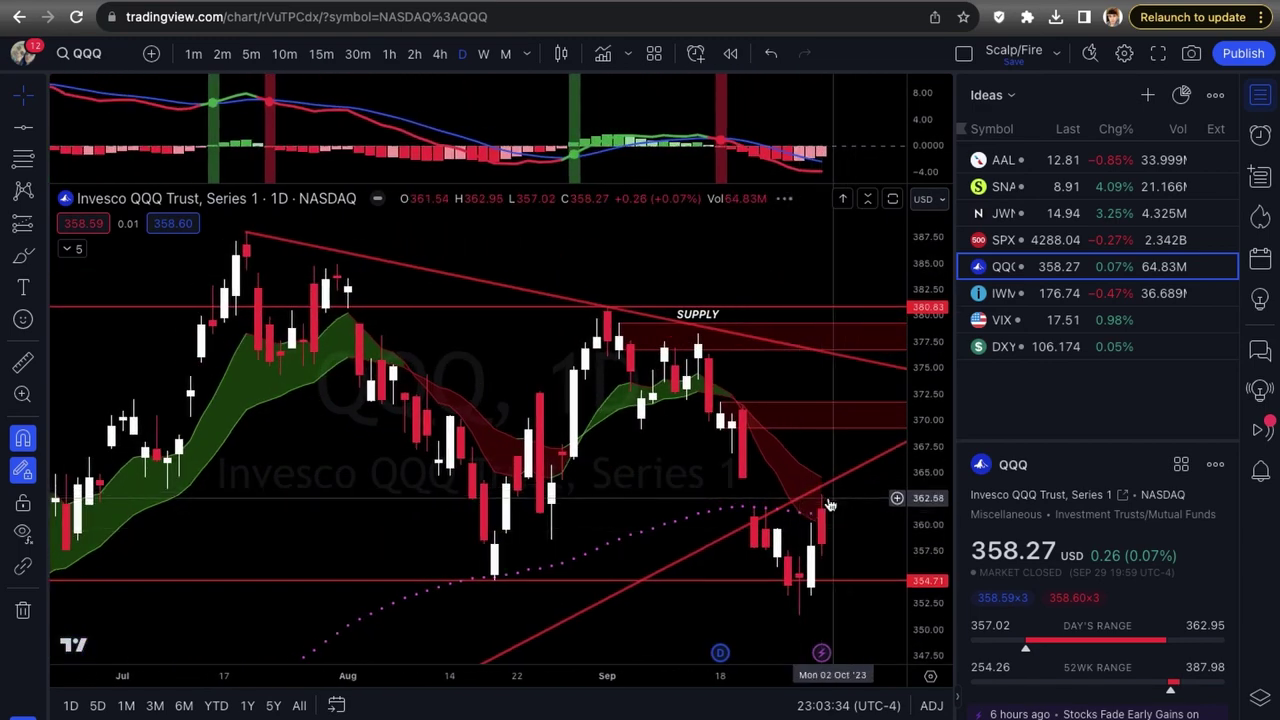
scroll(829, 503, "down", 2)
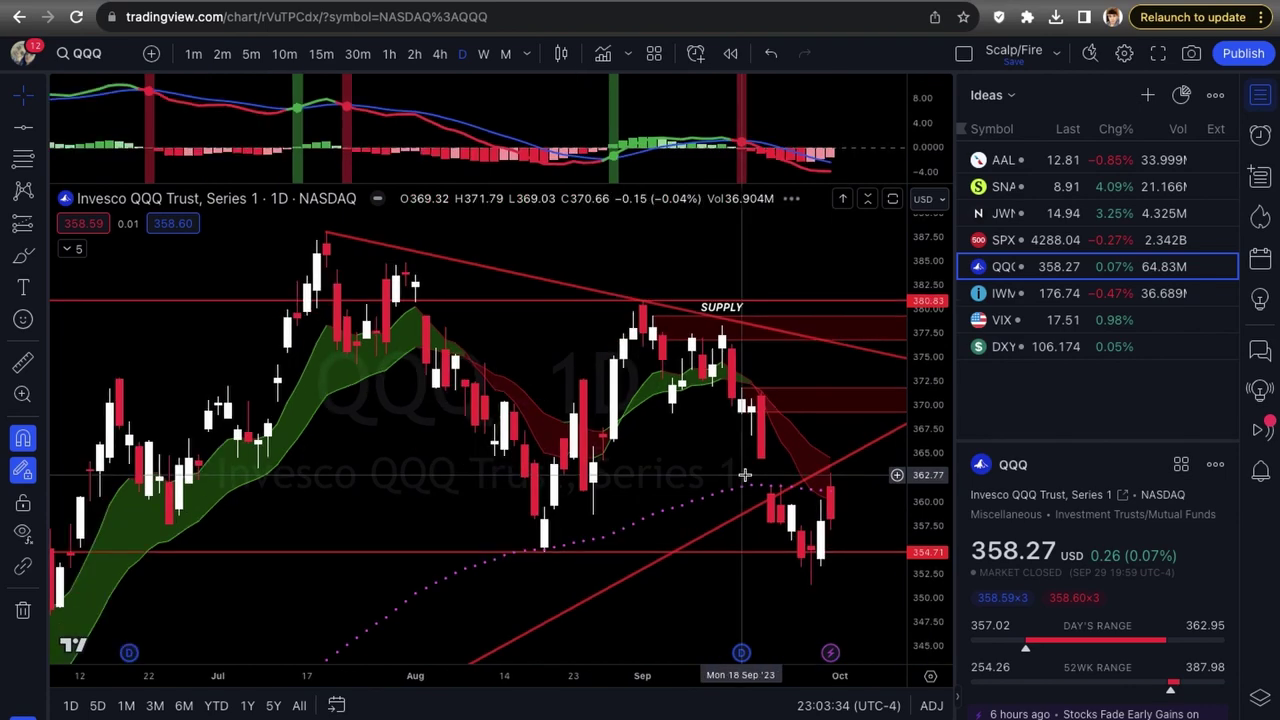
scroll(745, 476, "down", 2)
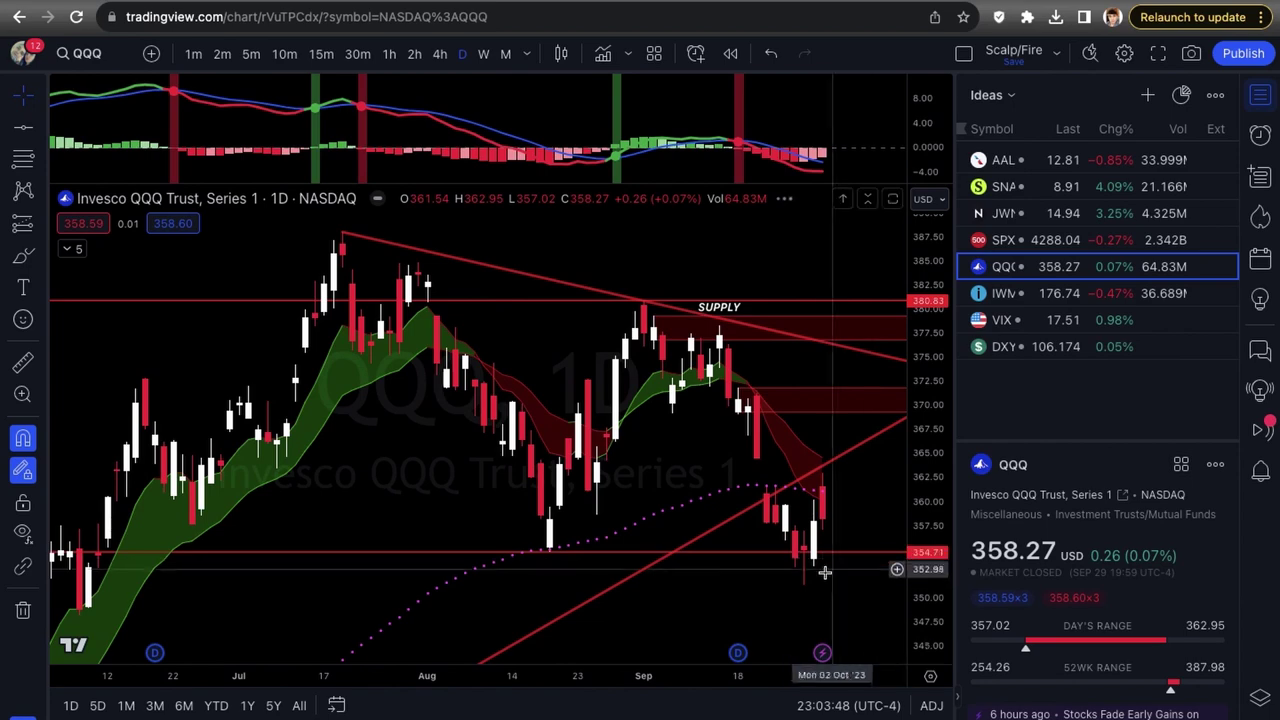
scroll(824, 571, "down", 3)
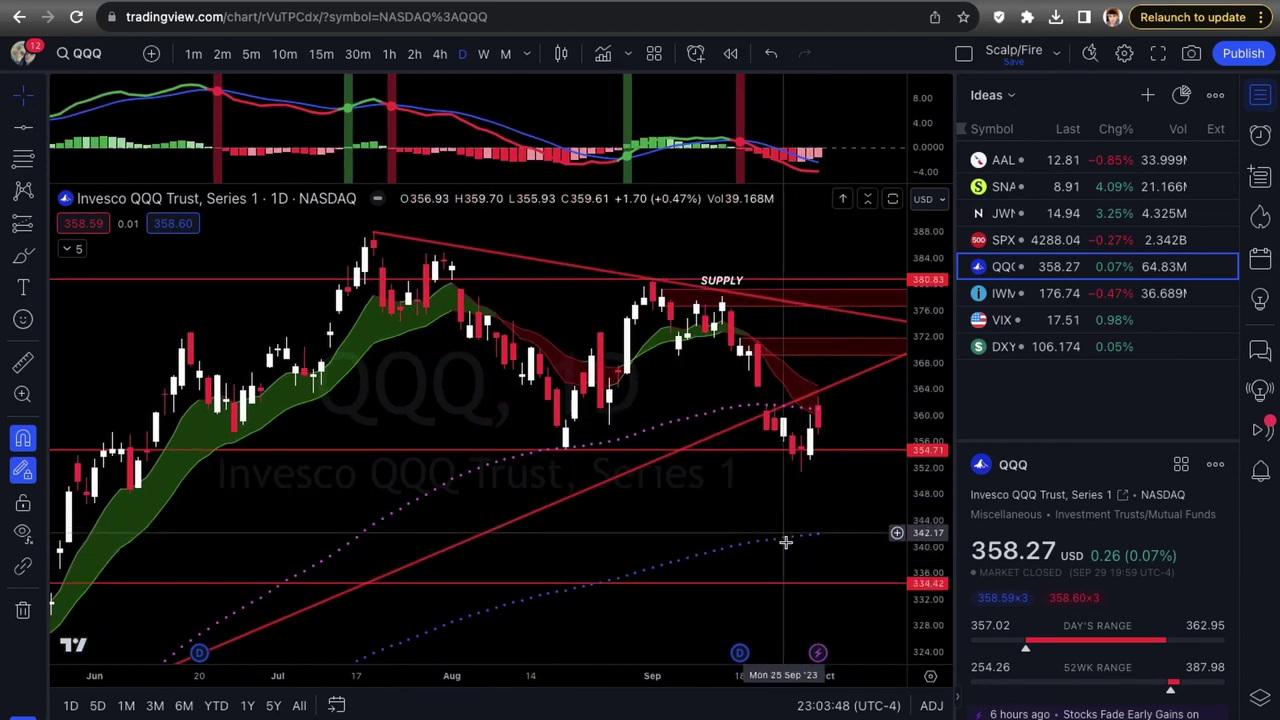
left_click(38, 534)
left_click(80, 557)
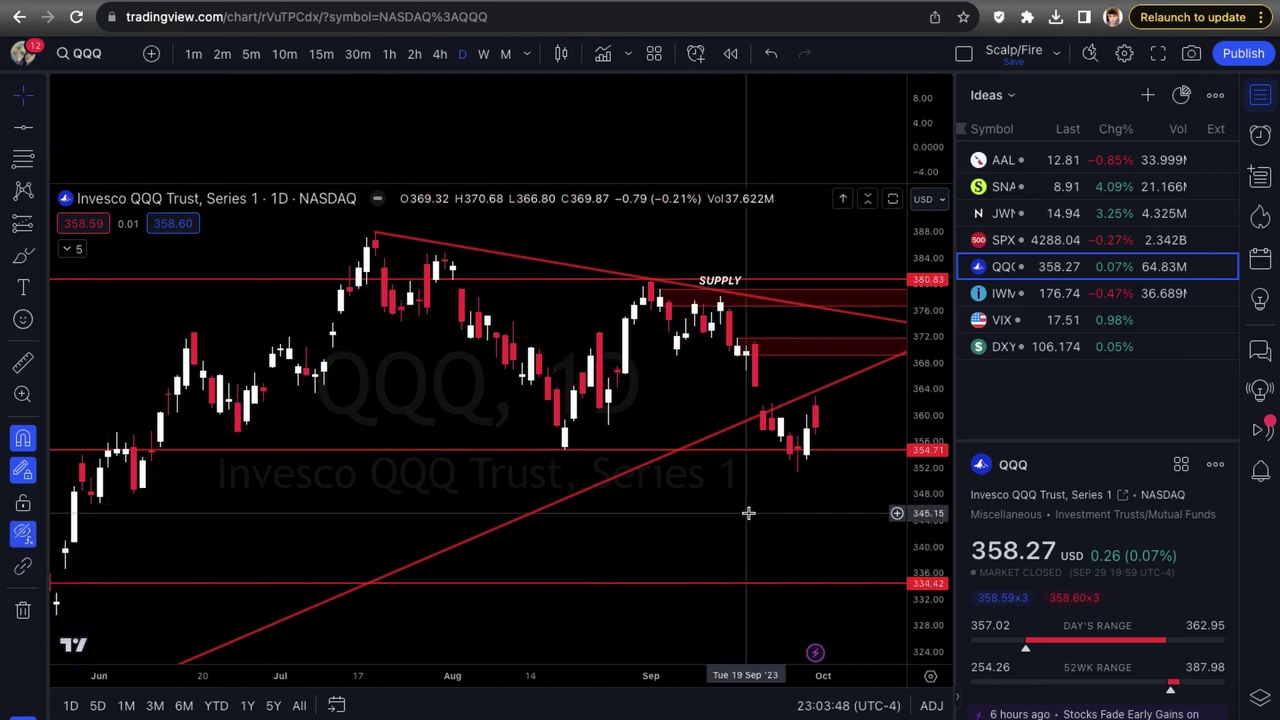
Step: Draw a rectangle over the price gap from 364.46 to 361.60, starting at the 20 September candle, and apply the Gap template
scroll(837, 493, "up", 1)
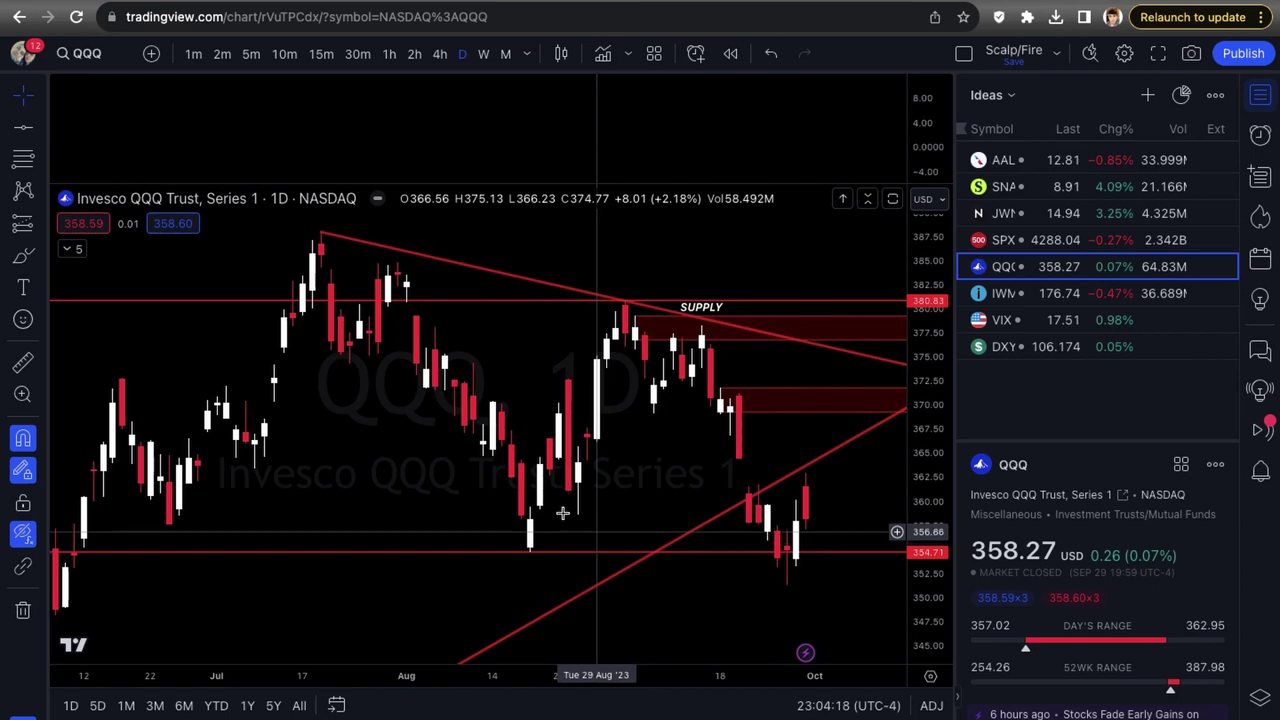
scroll(807, 561, "down", 3)
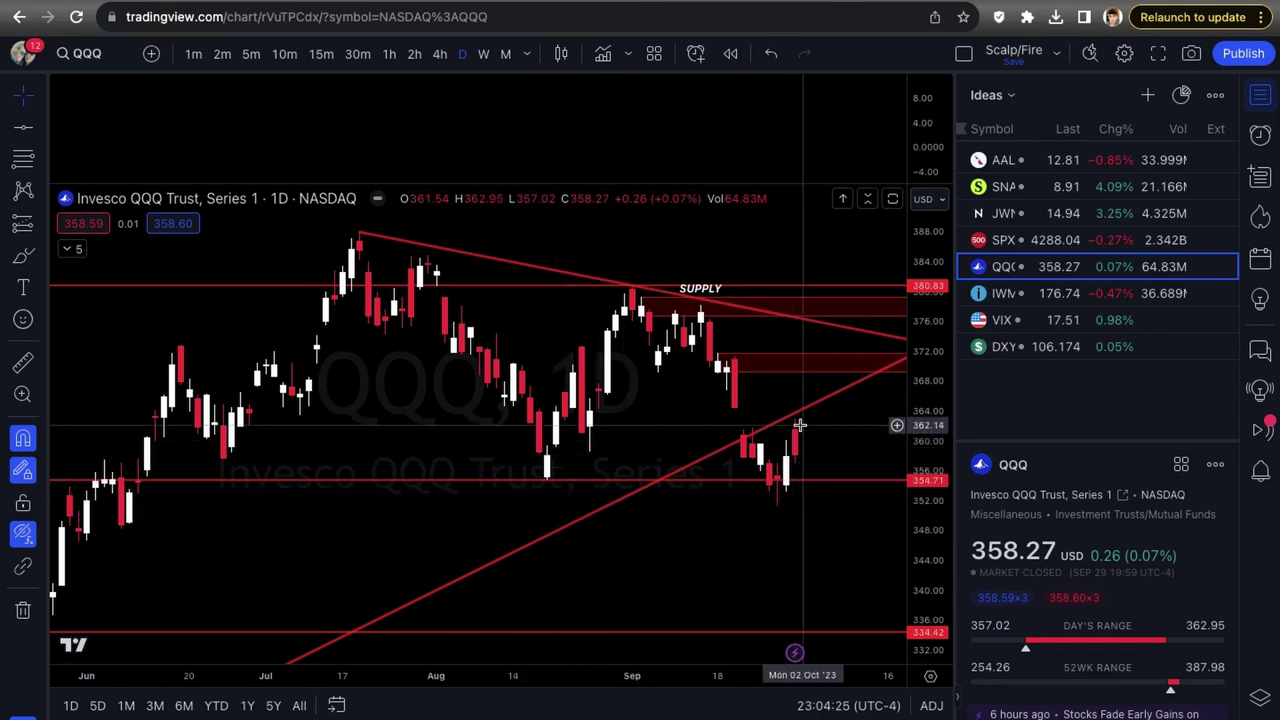
scroll(801, 491, "down", 2)
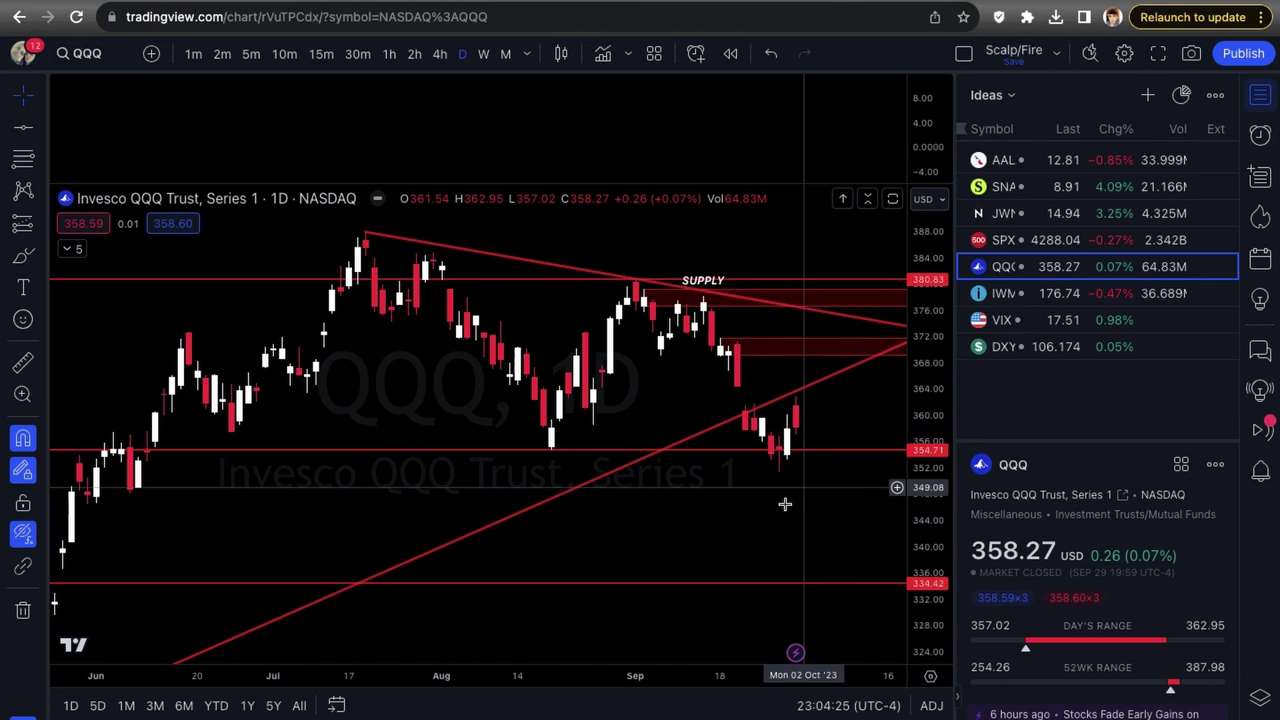
scroll(771, 517, "up", 3)
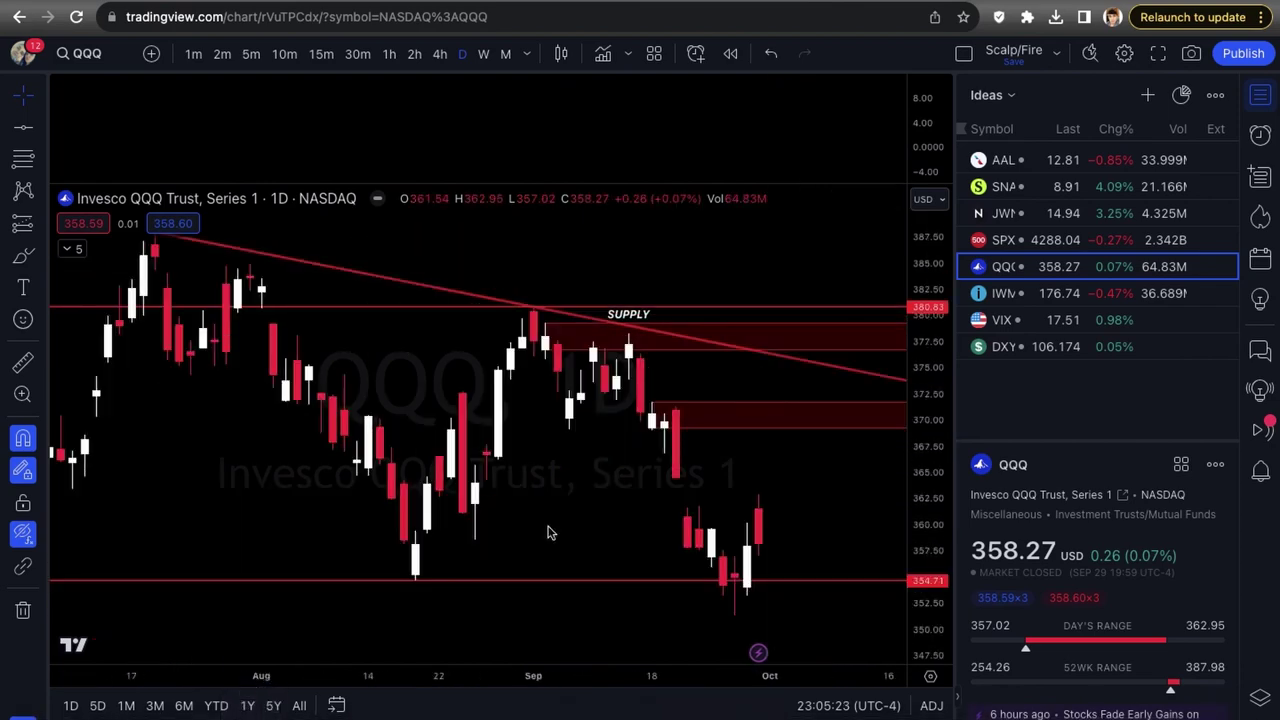
key("alt+shift+r")
left_click_drag(681, 485, 905, 490)
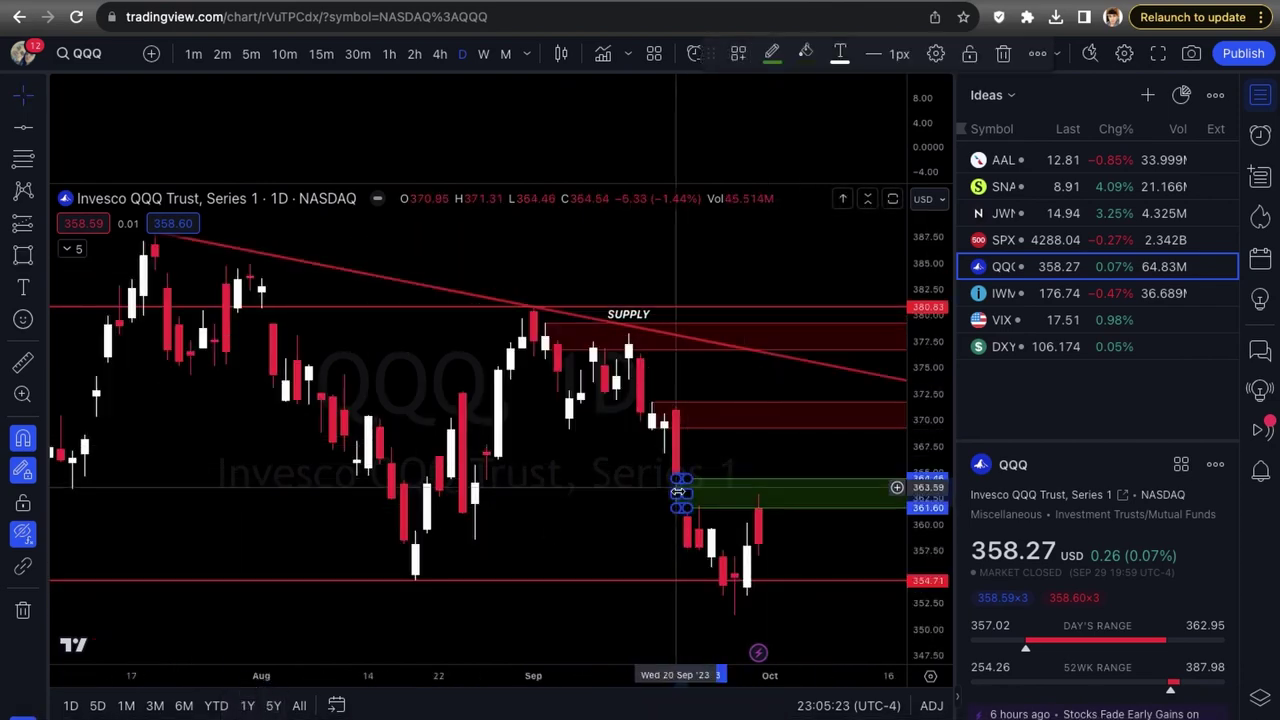
right_click(680, 495)
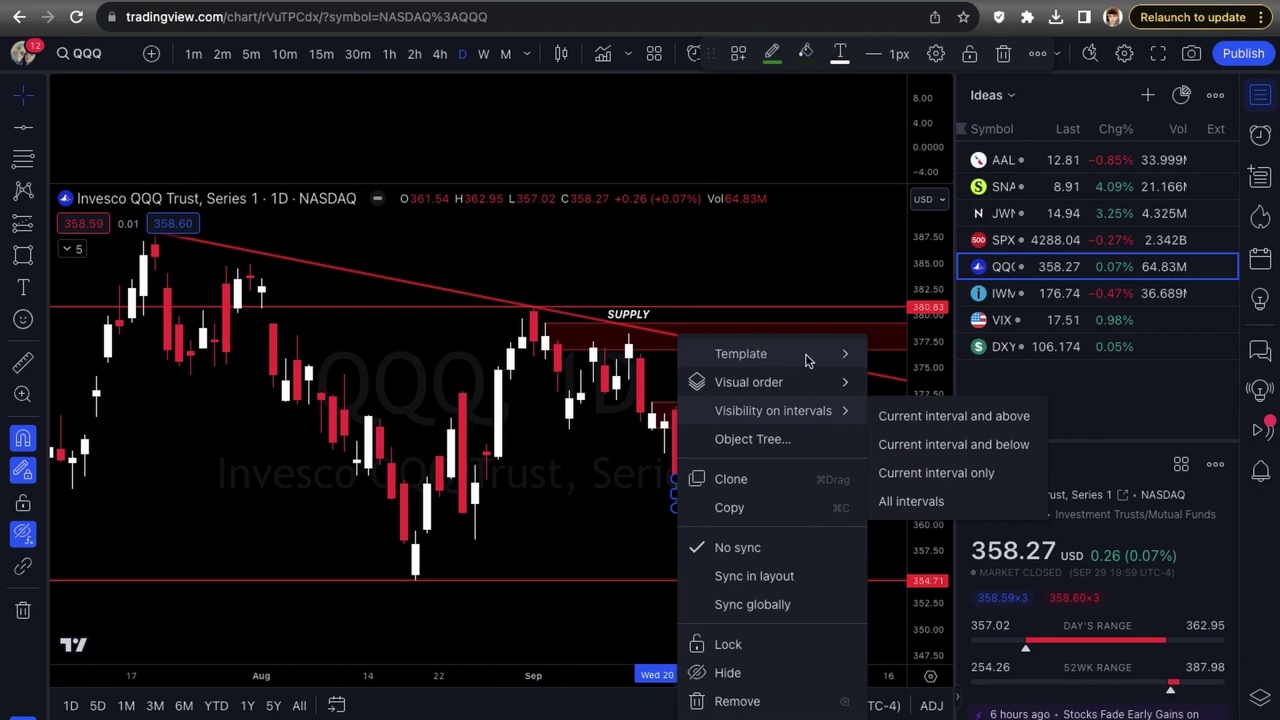
mouse_move(806, 360)
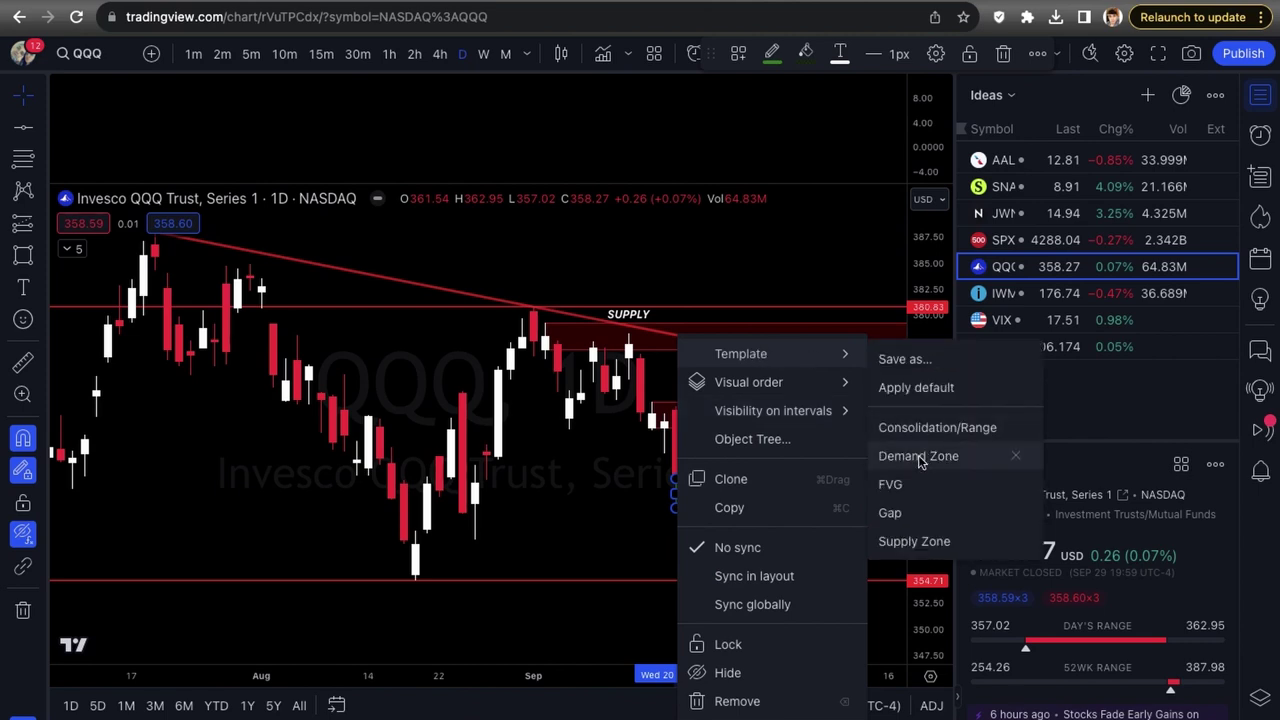
left_click(895, 512)
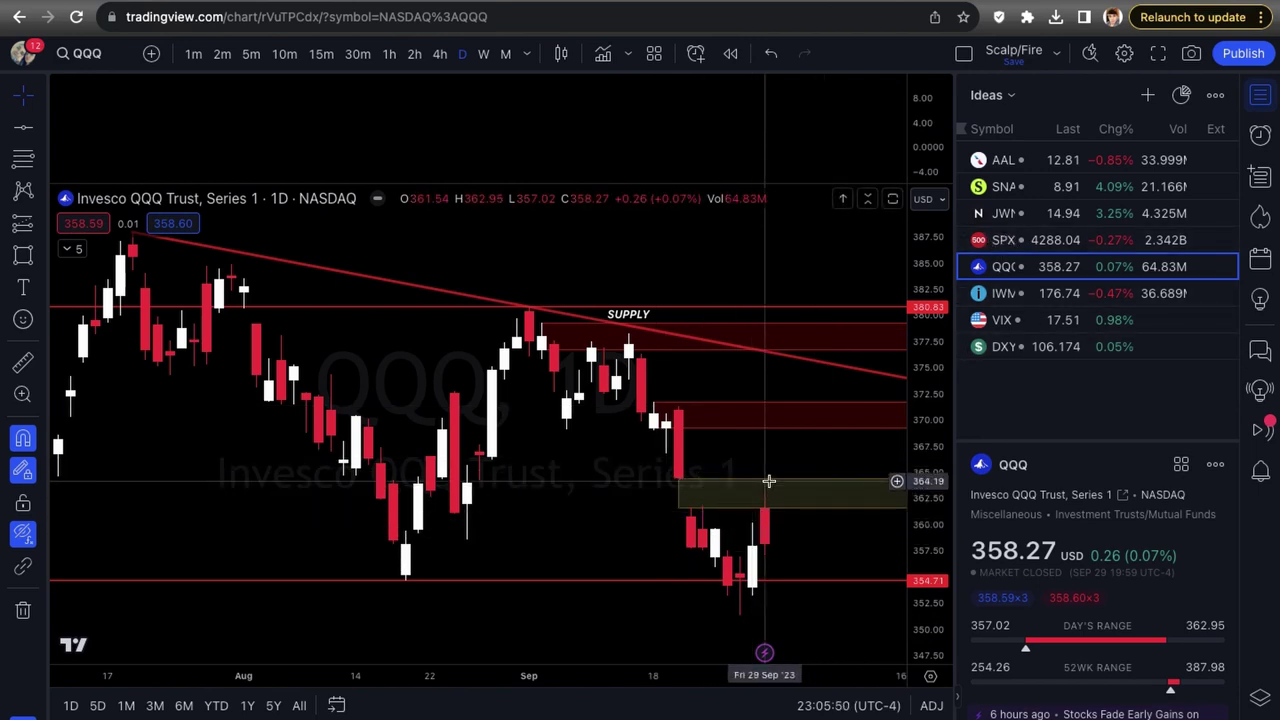
Step: Brush a freehand path beside the latest candle, dipping to the 354.71 line and turning up into an arrowhead
scroll(769, 481, "down", 2)
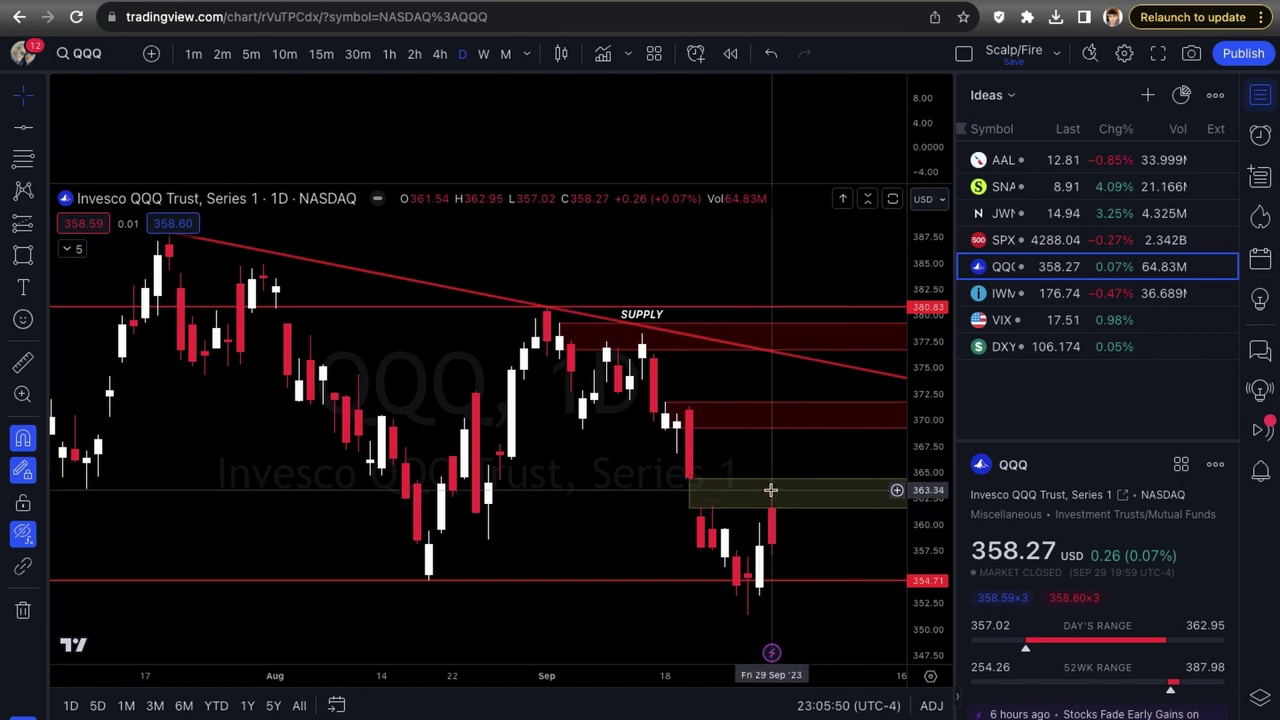
scroll(784, 492, "up", 1)
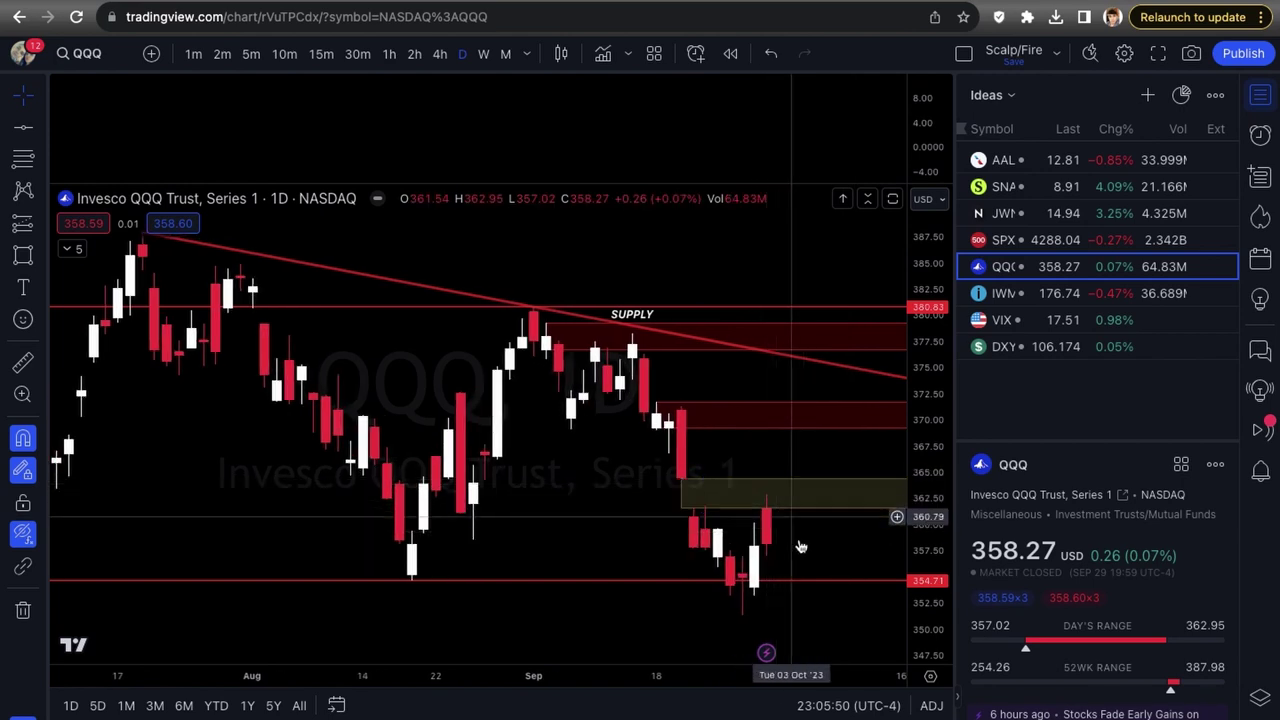
scroll(778, 566, "down", 1)
scroll(778, 566, "down", 1)
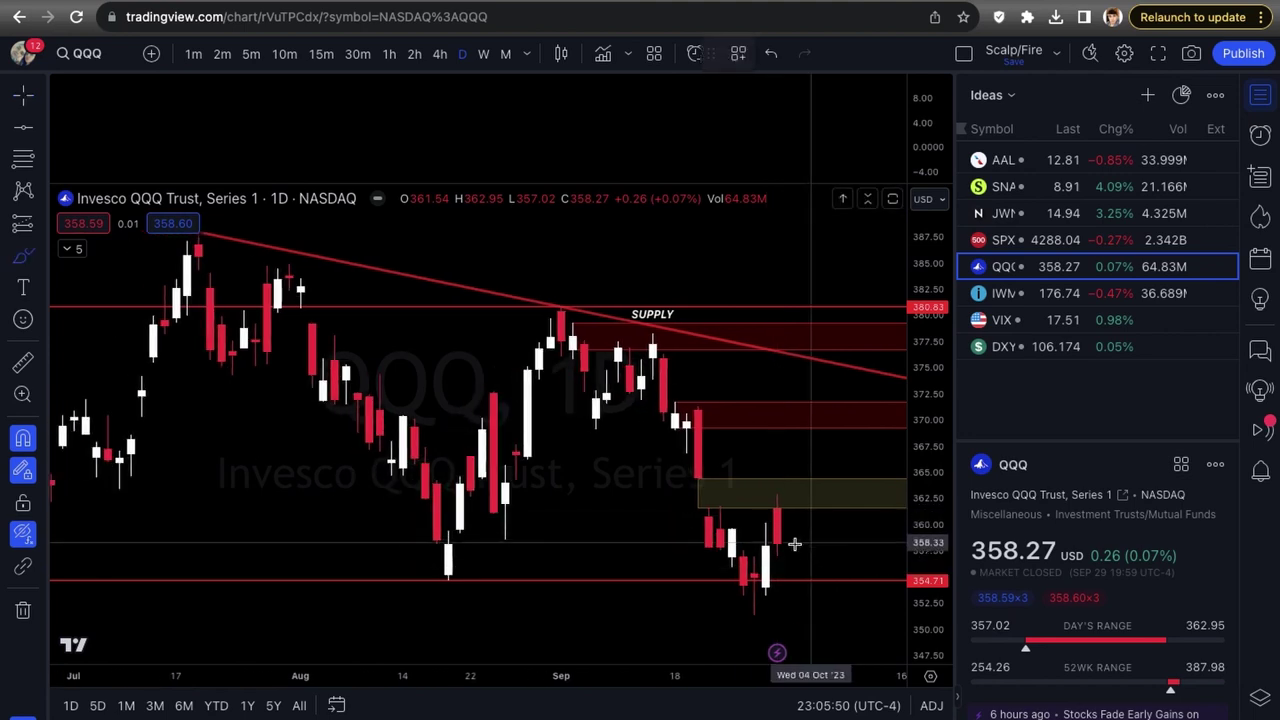
key("alt+b")
mouse_move(792, 548)
left_mouse_down()
mouse_move(808, 583)
mouse_move(824, 556)
left_mouse_up()
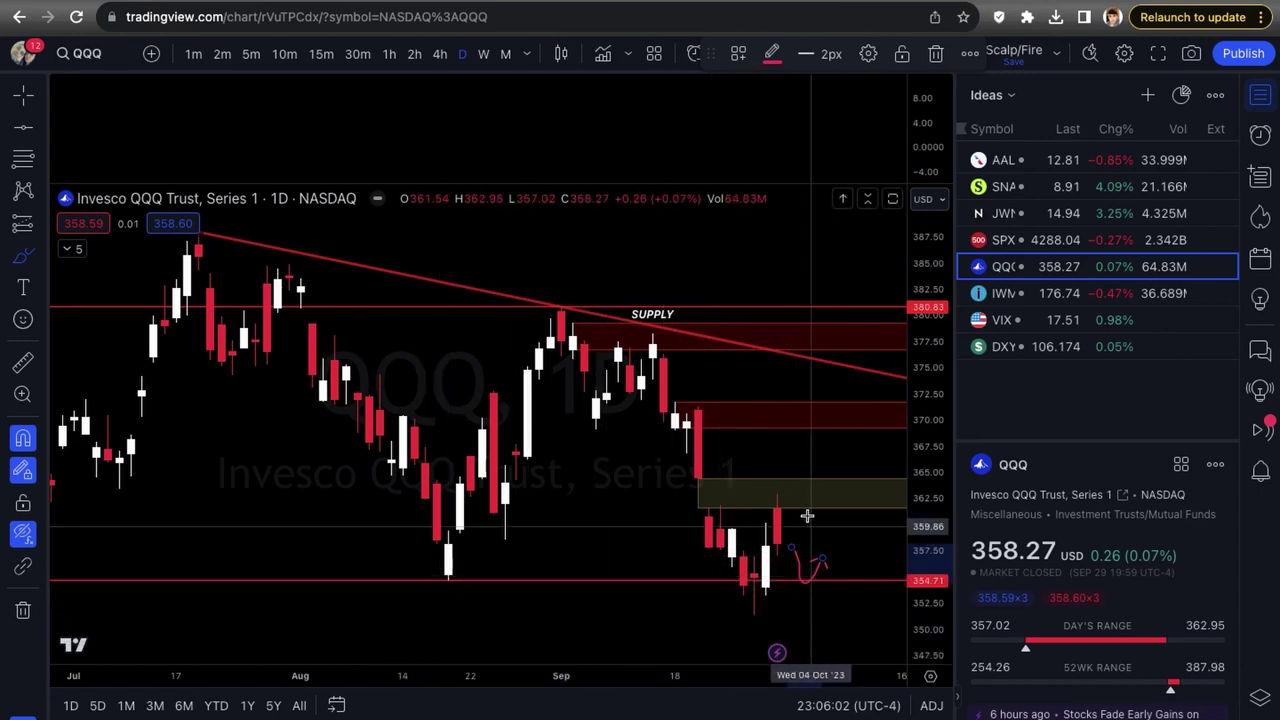
left_click_drag(809, 577, 822, 553)
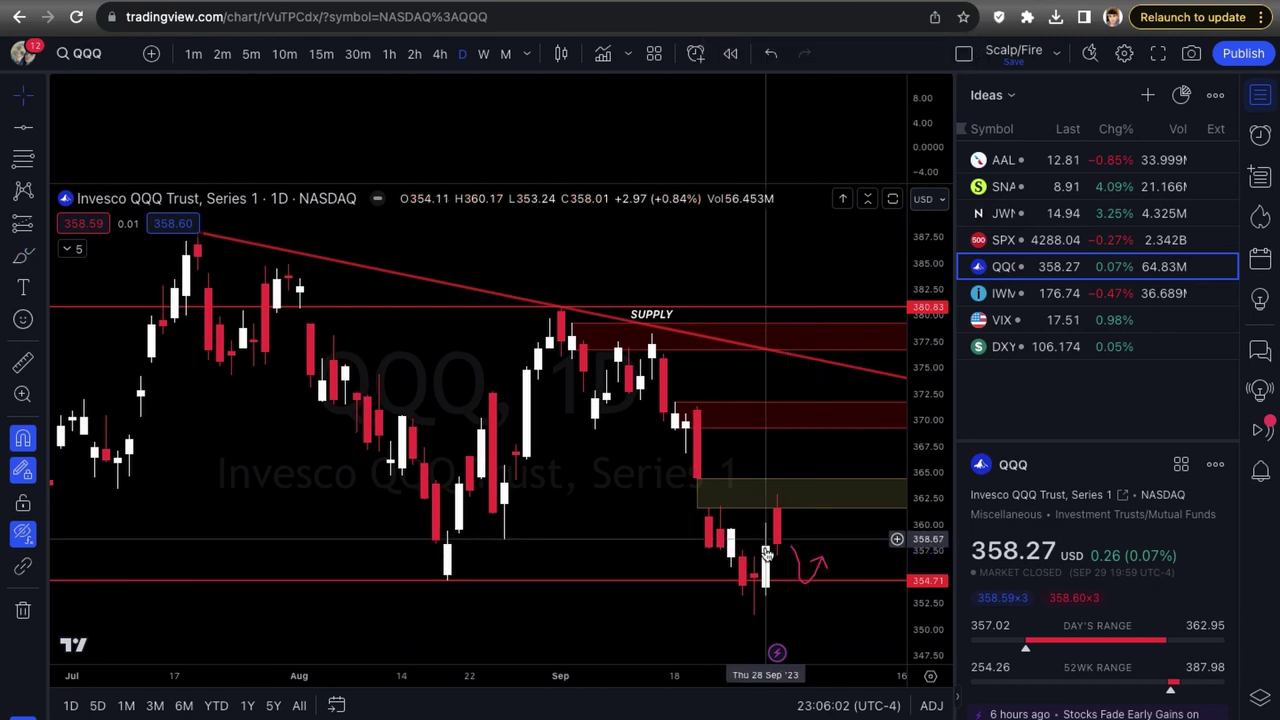
Step: Show the indicators again and compare the moving-average cloud with the gap zone
left_click(42, 540)
left_click(80, 561)
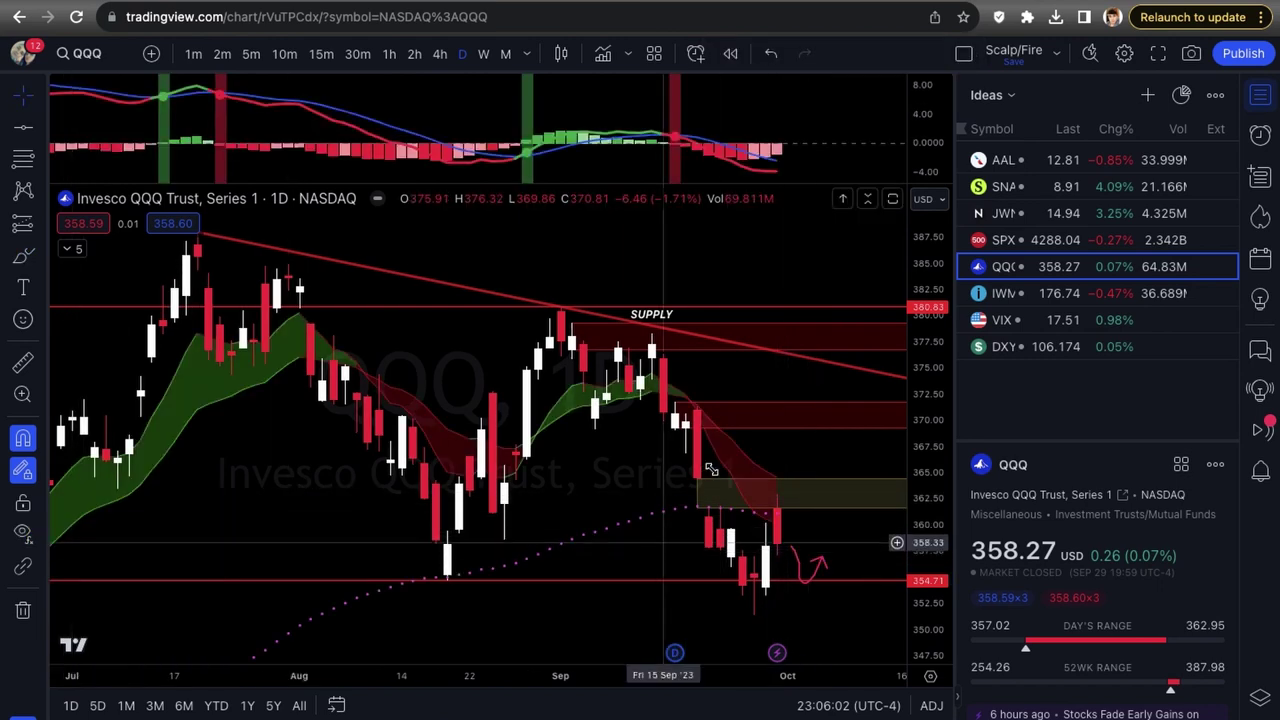
left_click(780, 484)
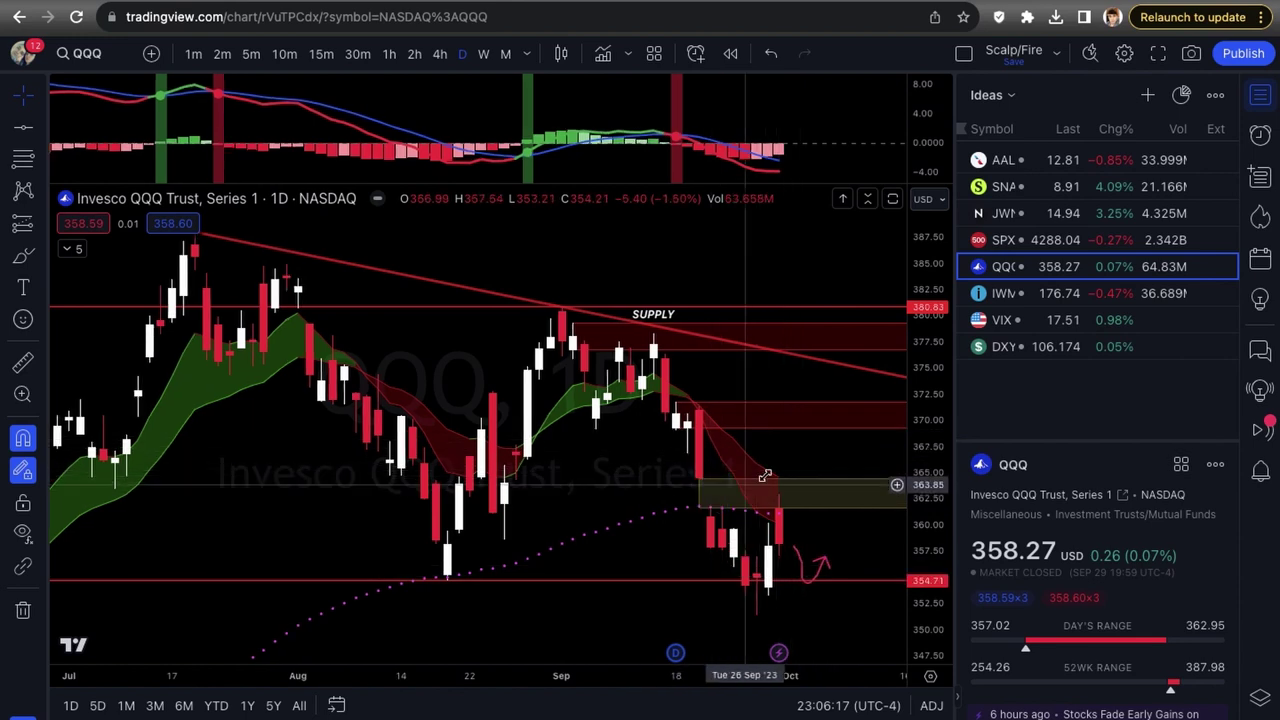
Step: Hide only the indicators on the QQQ daily chart, not the drawings
scroll(789, 512, "up", 1)
left_click(37, 534)
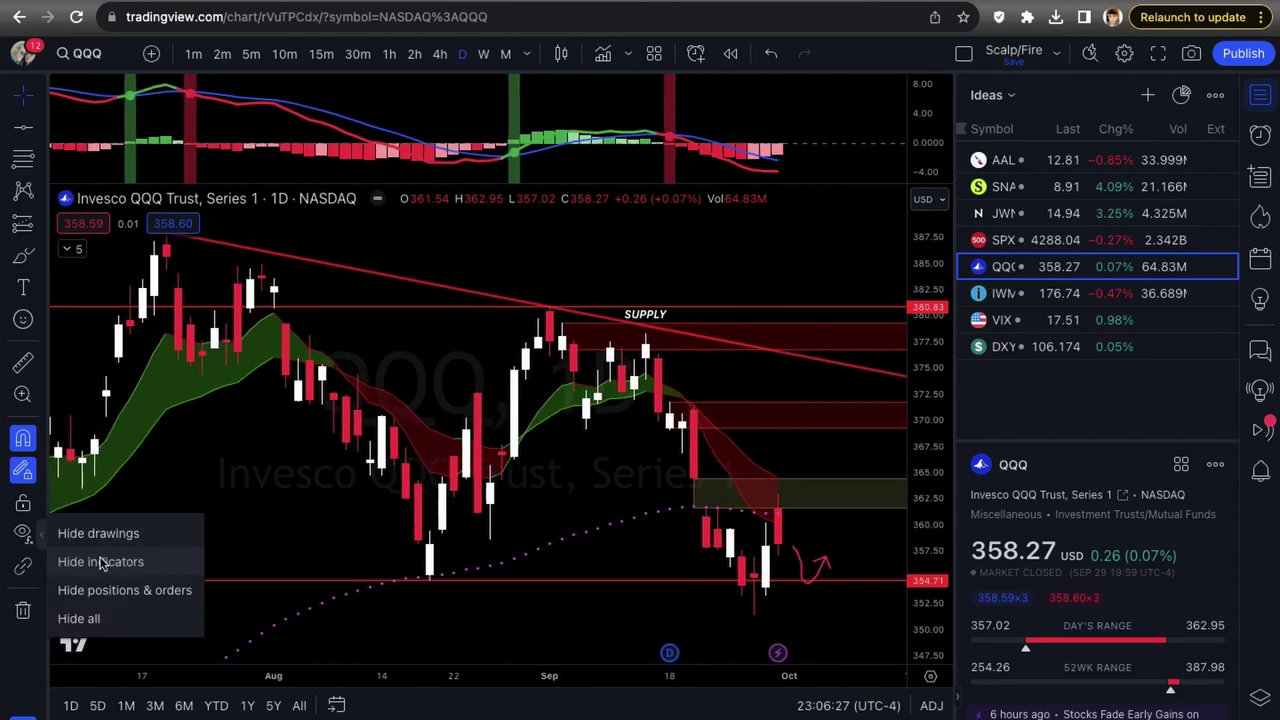
left_click(110, 563)
scroll(663, 568, "down", 5)
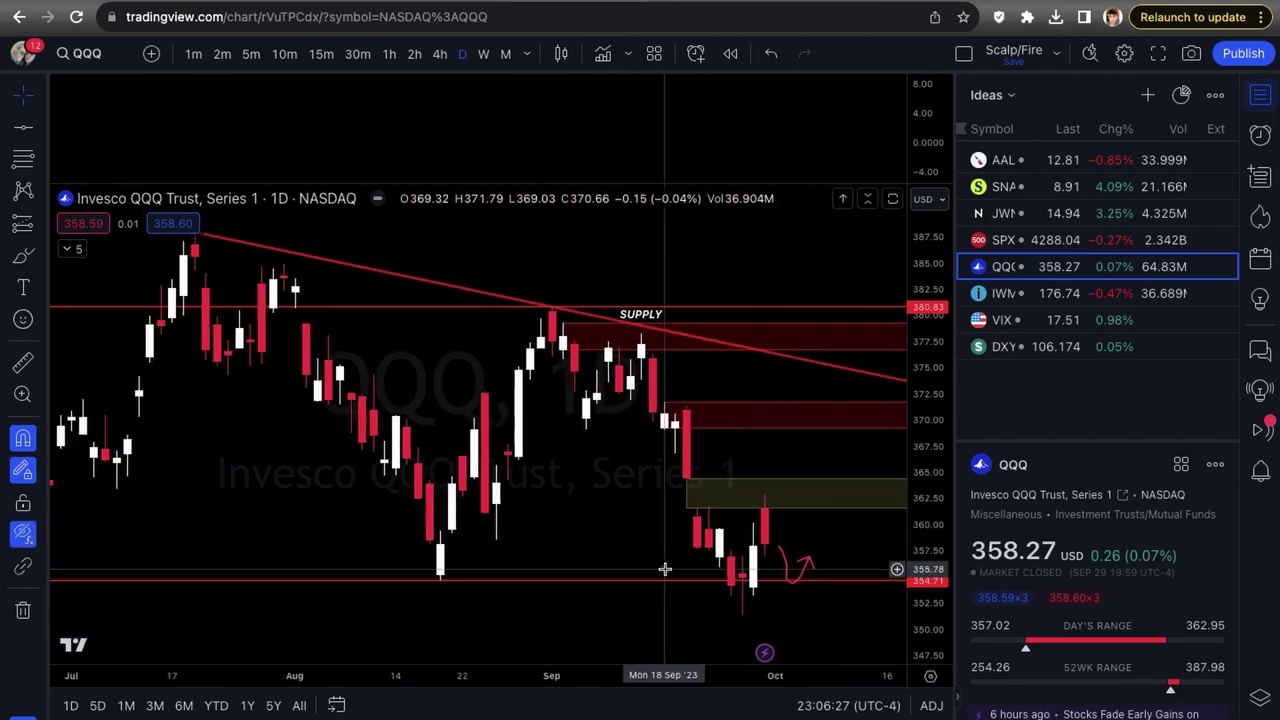
scroll(888, 570, "down", 1)
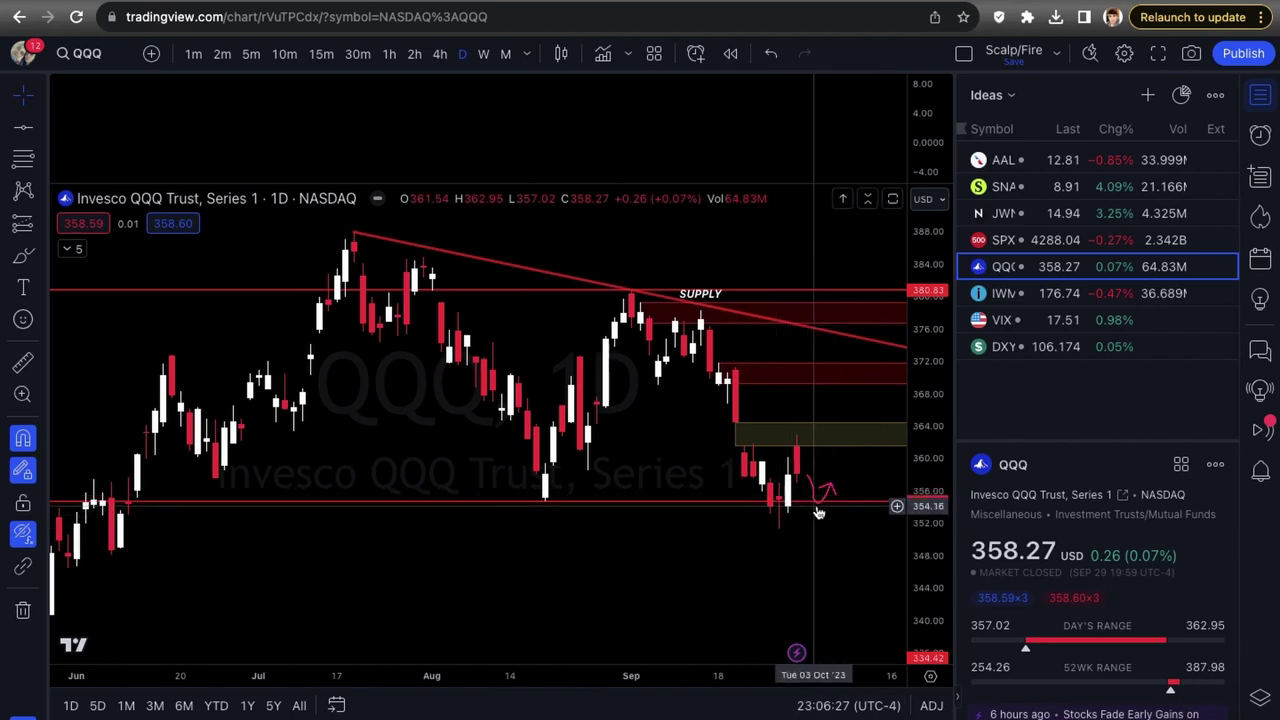
Step: Add a horizontal line at 348.18, between the 354.71 and 334.42 levels on the QQQ daily chart
scroll(846, 583, "down", 1)
key("alt+h")
scroll(846, 583, "down", 3)
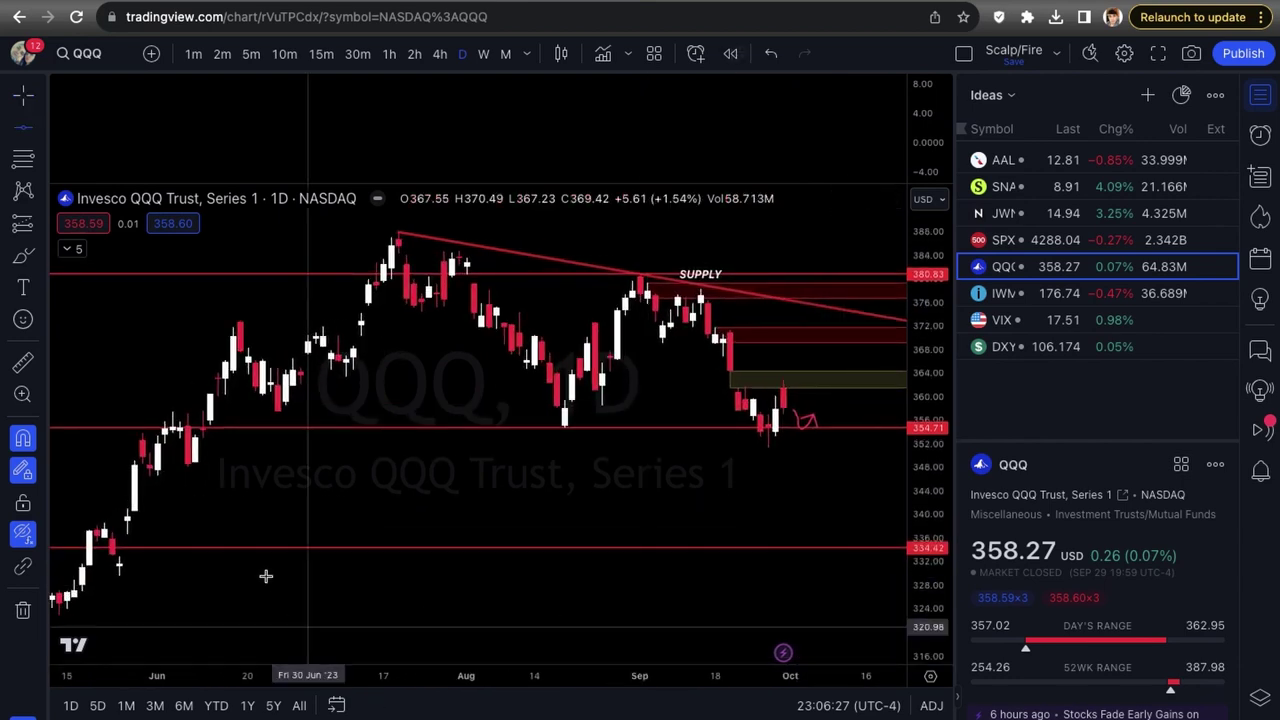
key("alt+h")
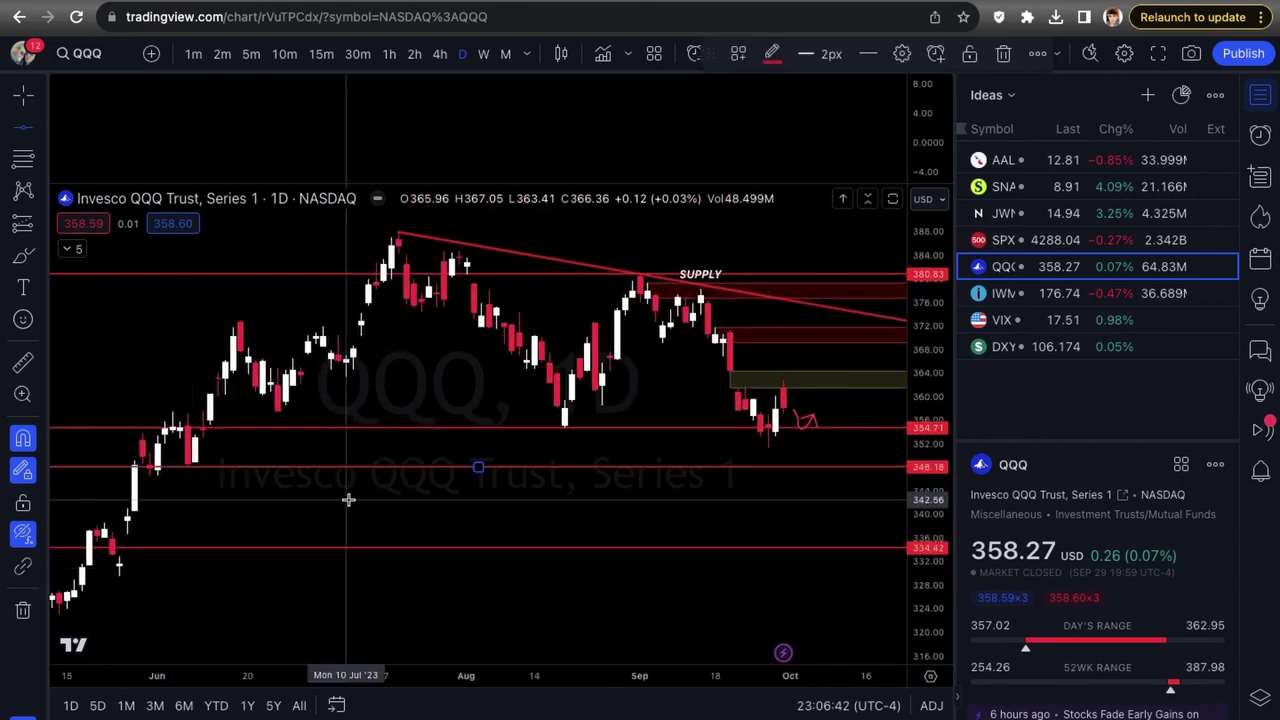
Step: Examine the latest daily candles and the sketched path against the gap zone, the 354.71 support and the 18 August low
scroll(347, 499, "up", 2)
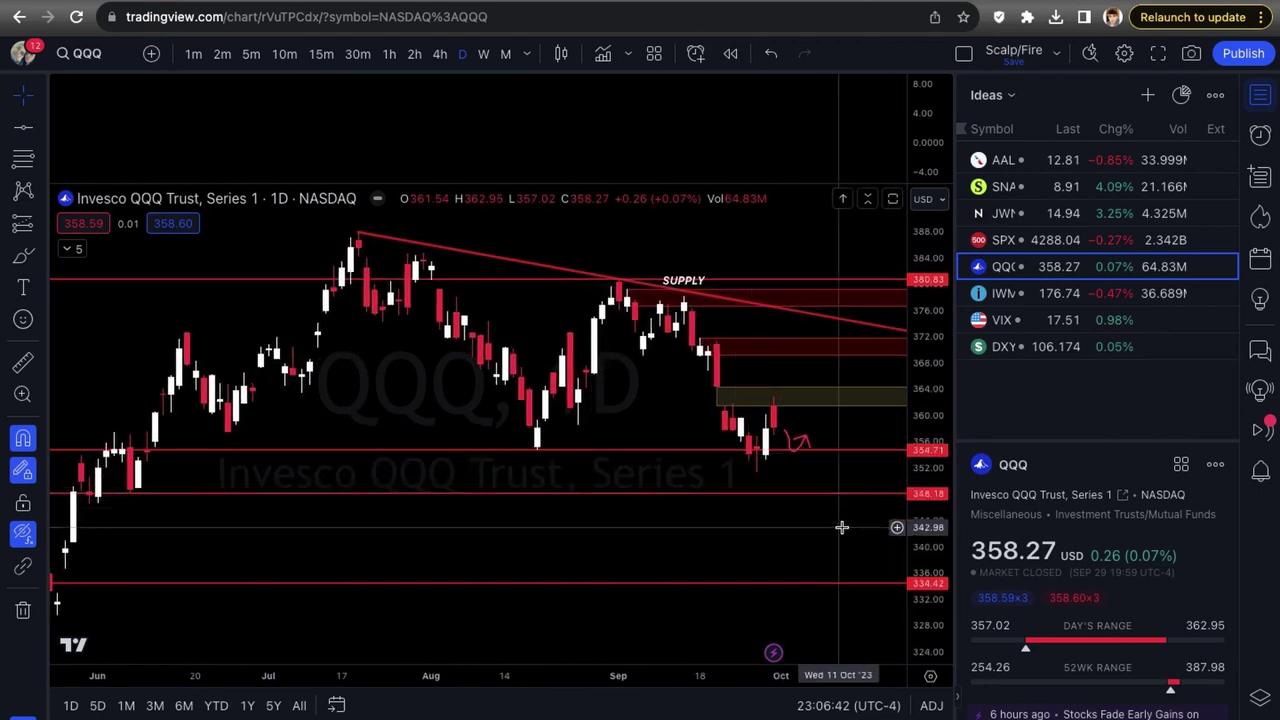
scroll(811, 480, "up", 3)
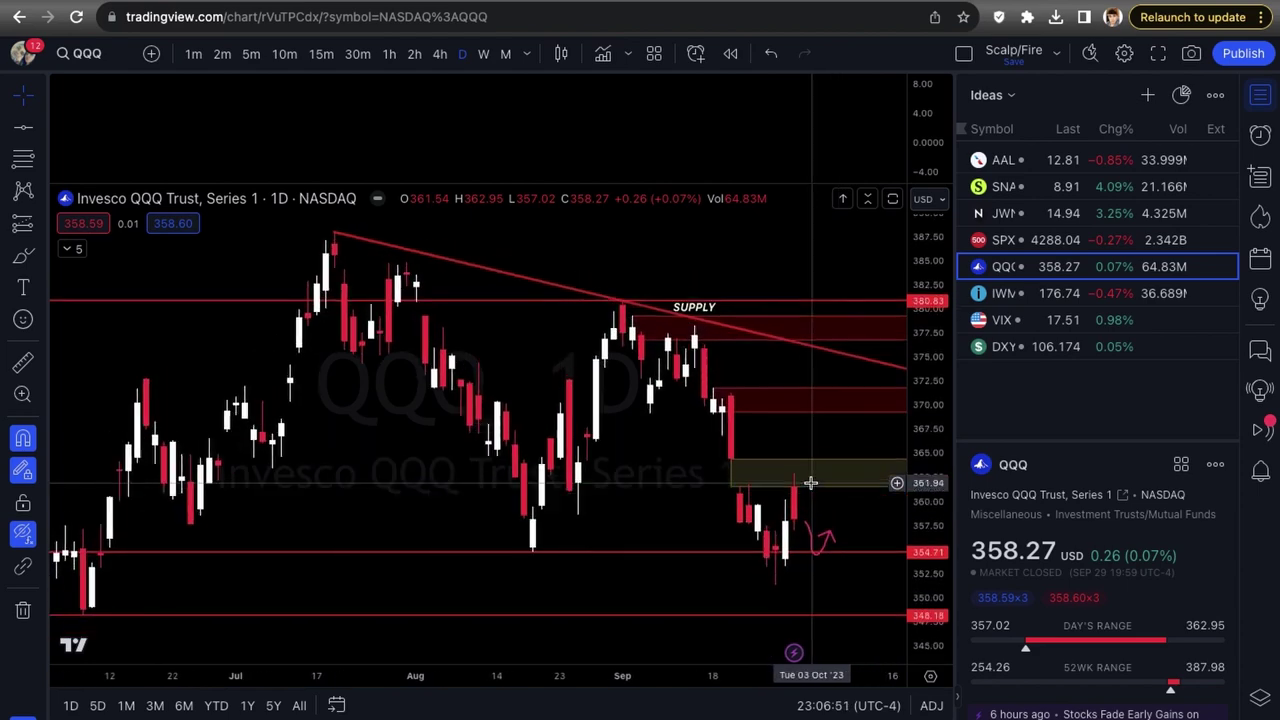
scroll(760, 560, "up", 1)
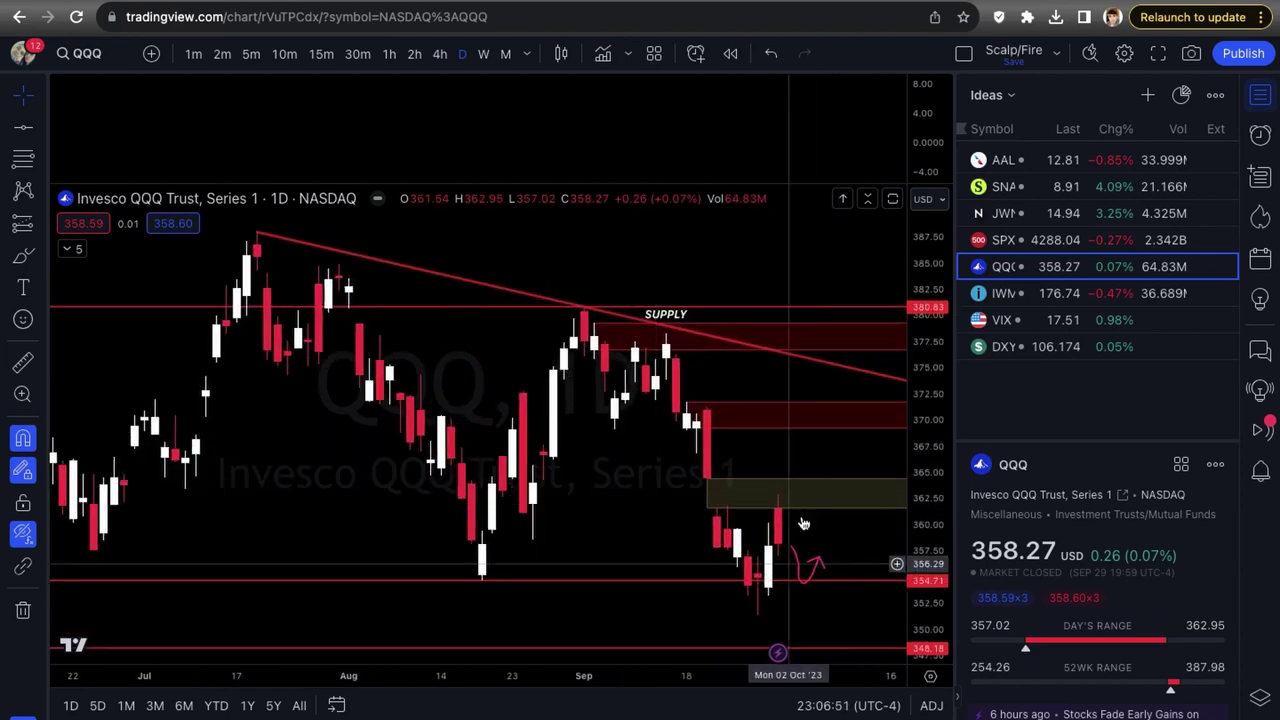
left_click(816, 580)
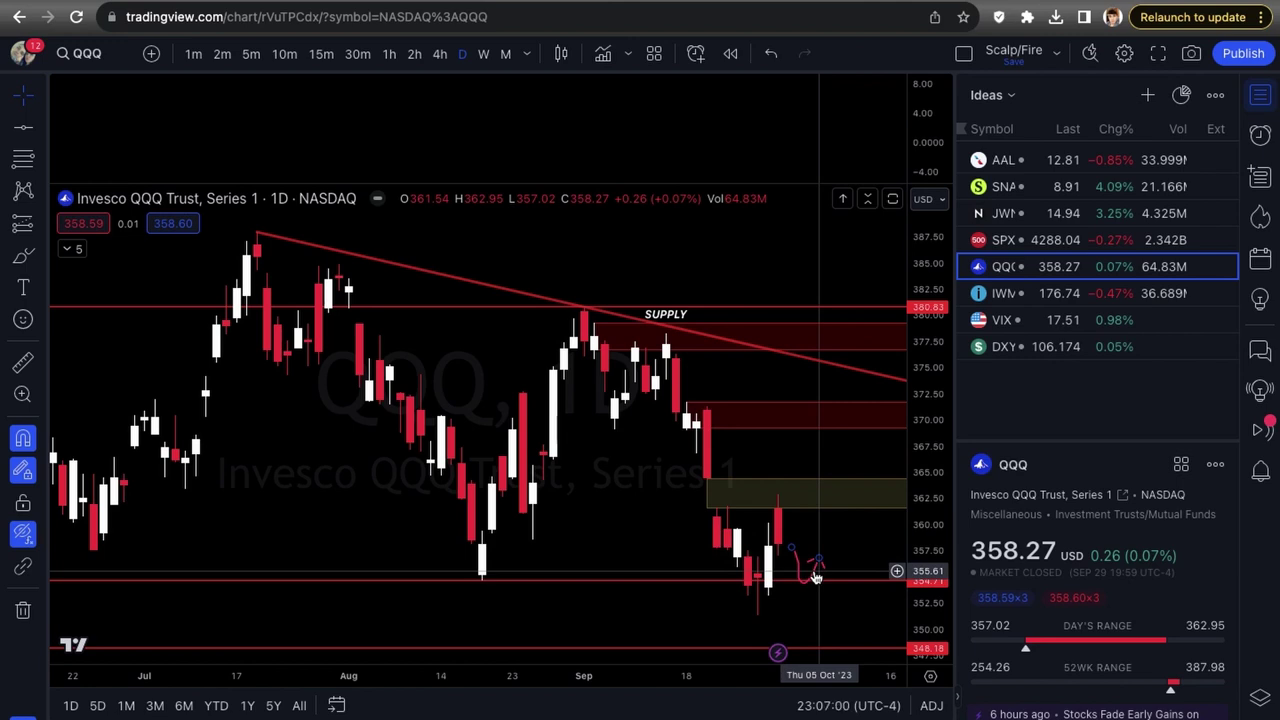
scroll(816, 578, "up", 1)
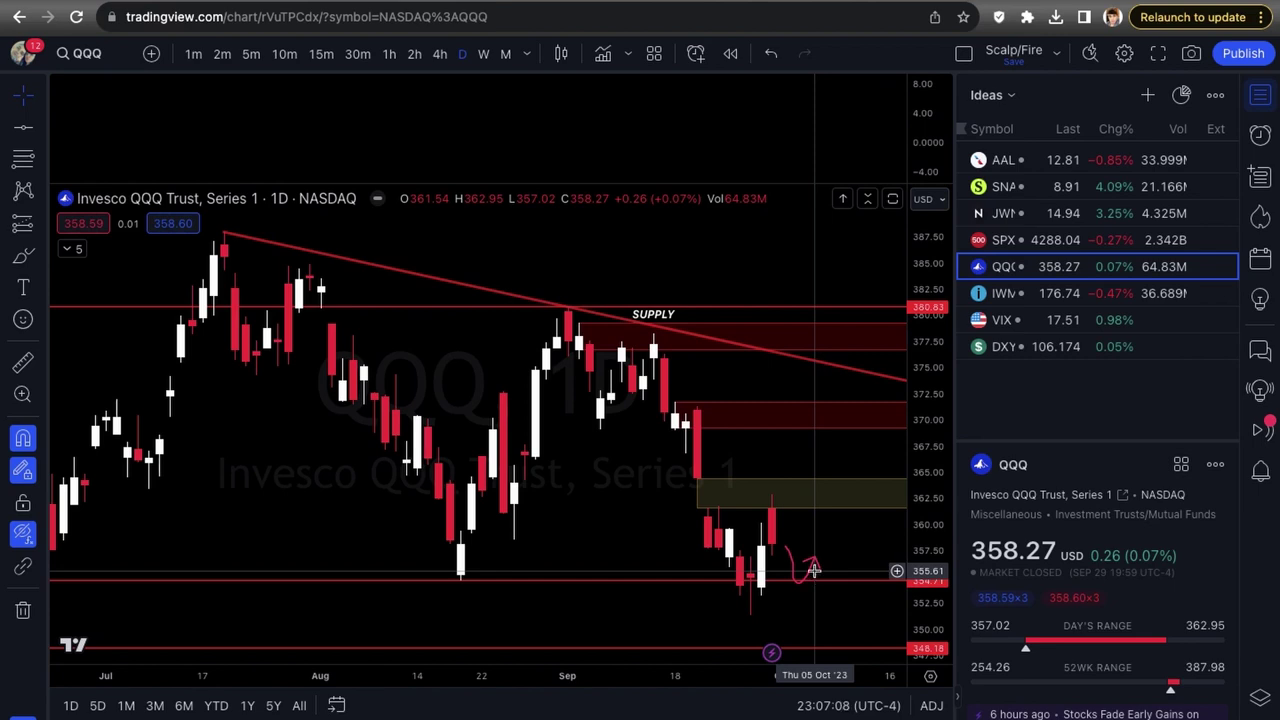
scroll(814, 570, "up", 3)
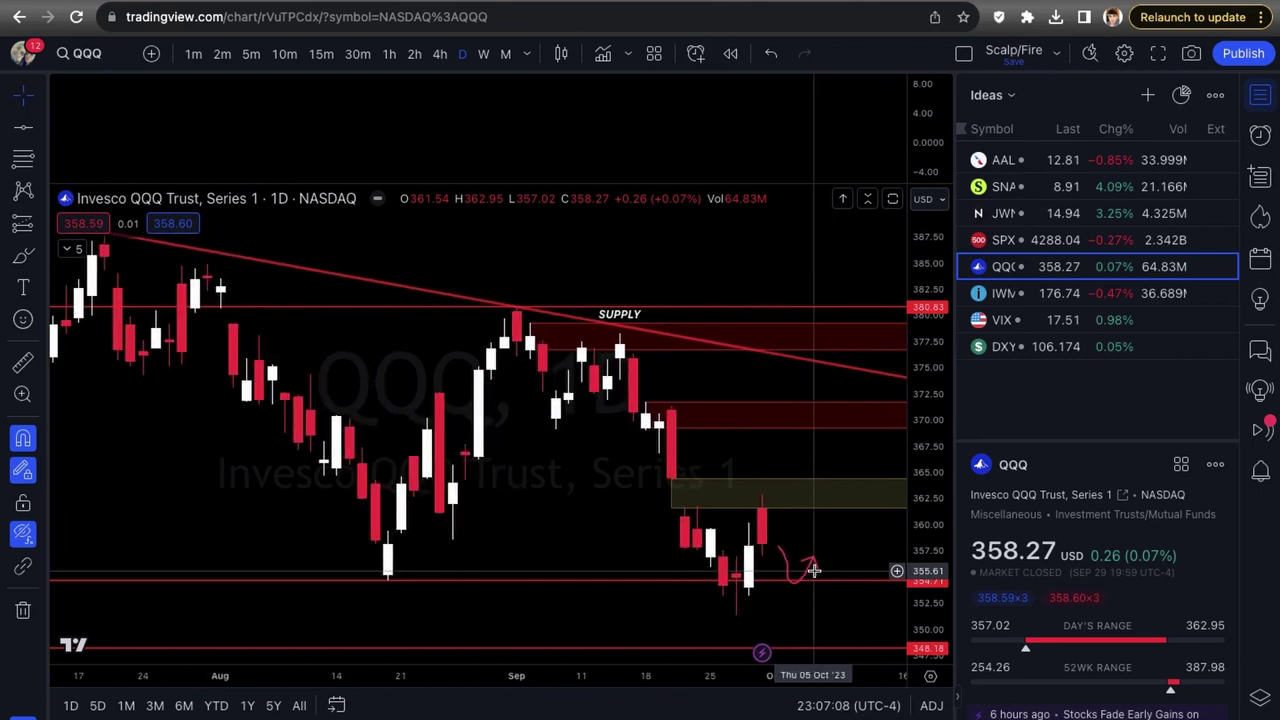
scroll(797, 611, "up", 2)
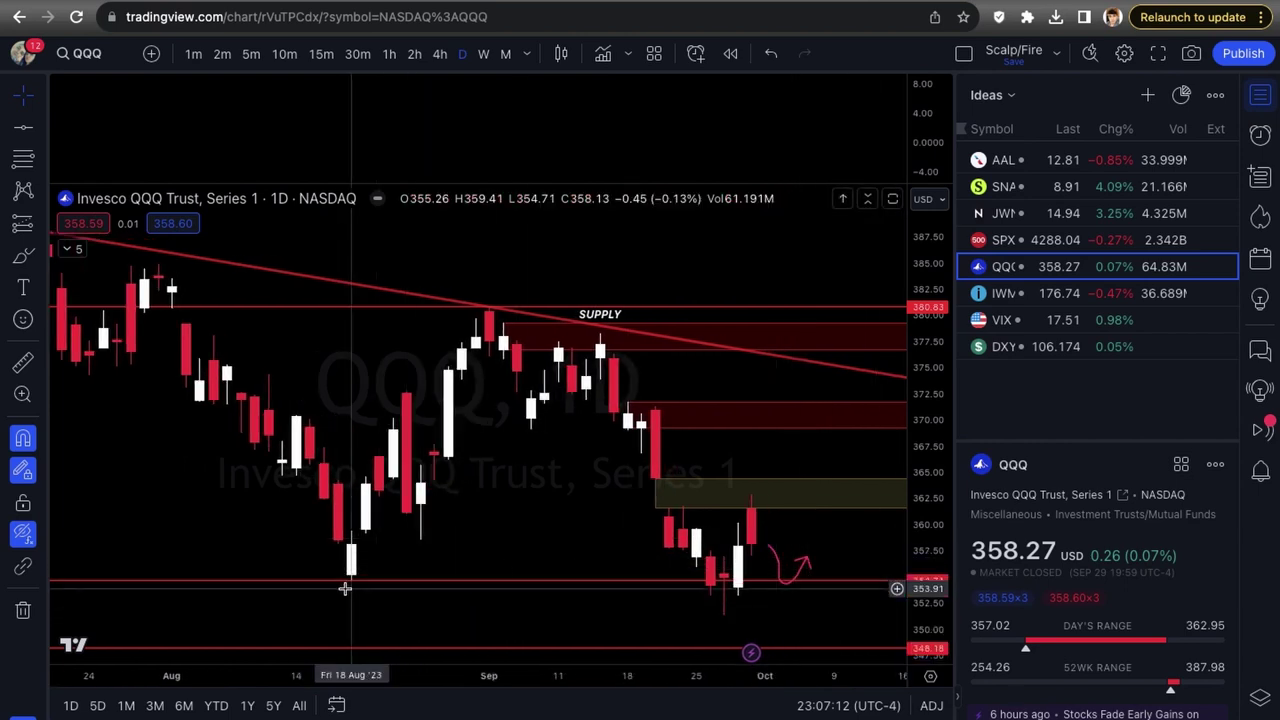
Step: Switch QQQ to the 15-minute interval and examine the late-September price action between the 354.71 line and the gap zone
left_click(321, 53)
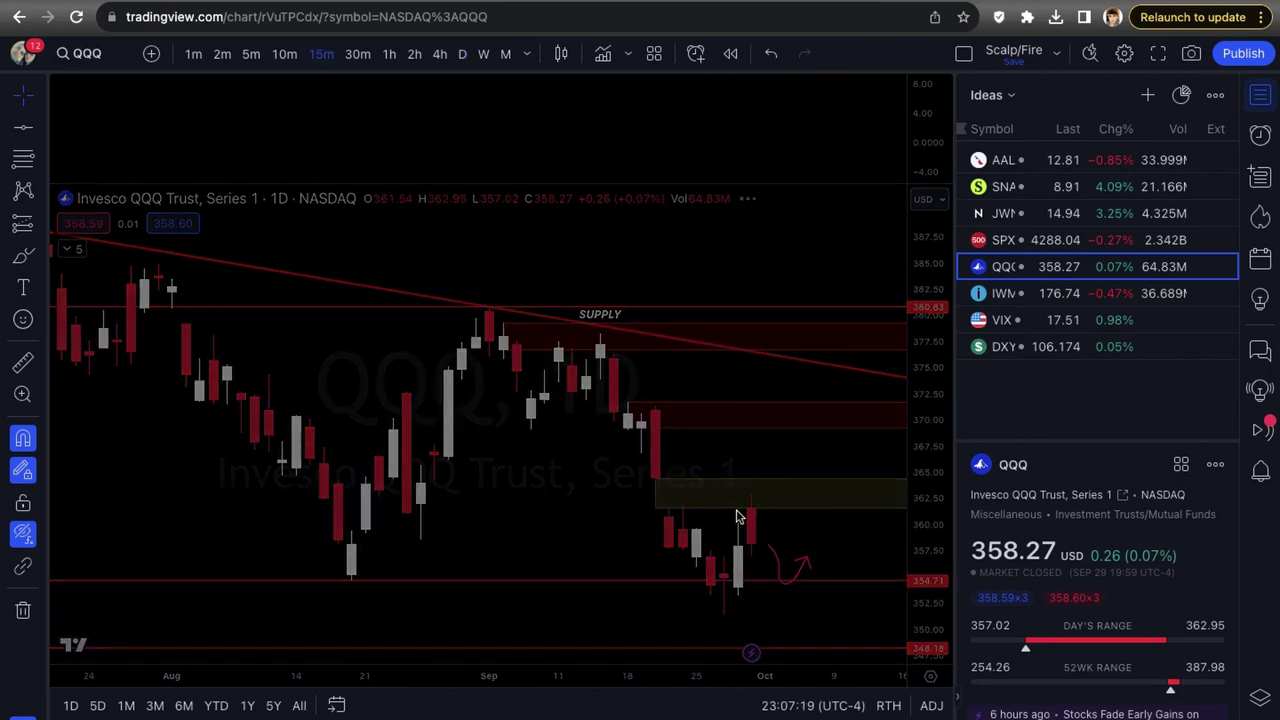
scroll(738, 517, "left", 5)
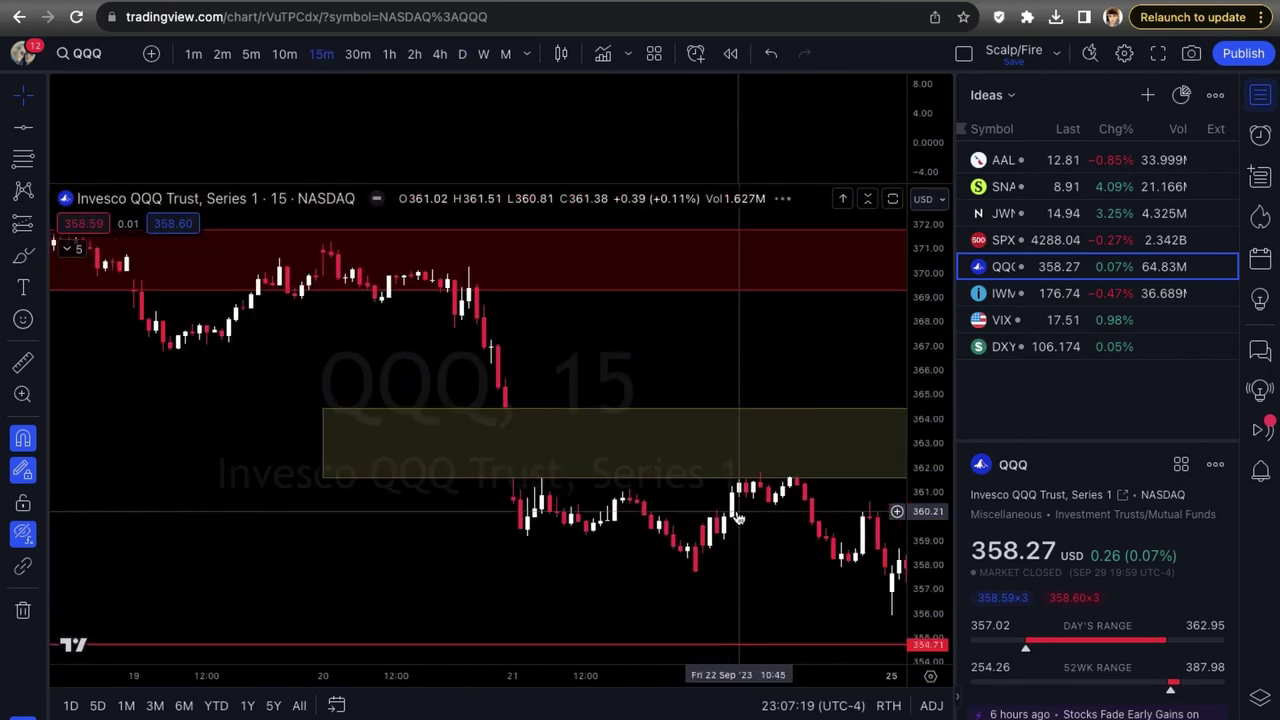
scroll(738, 517, "right", 5)
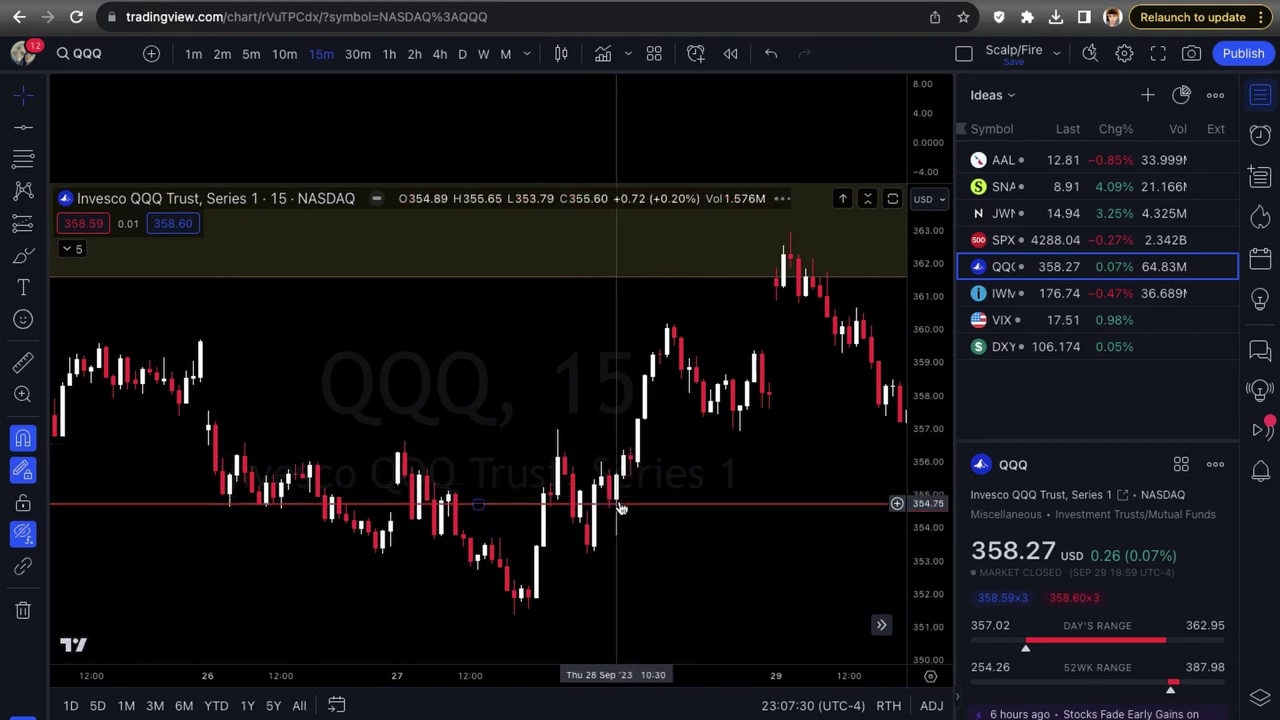
scroll(621, 485, "down", 4)
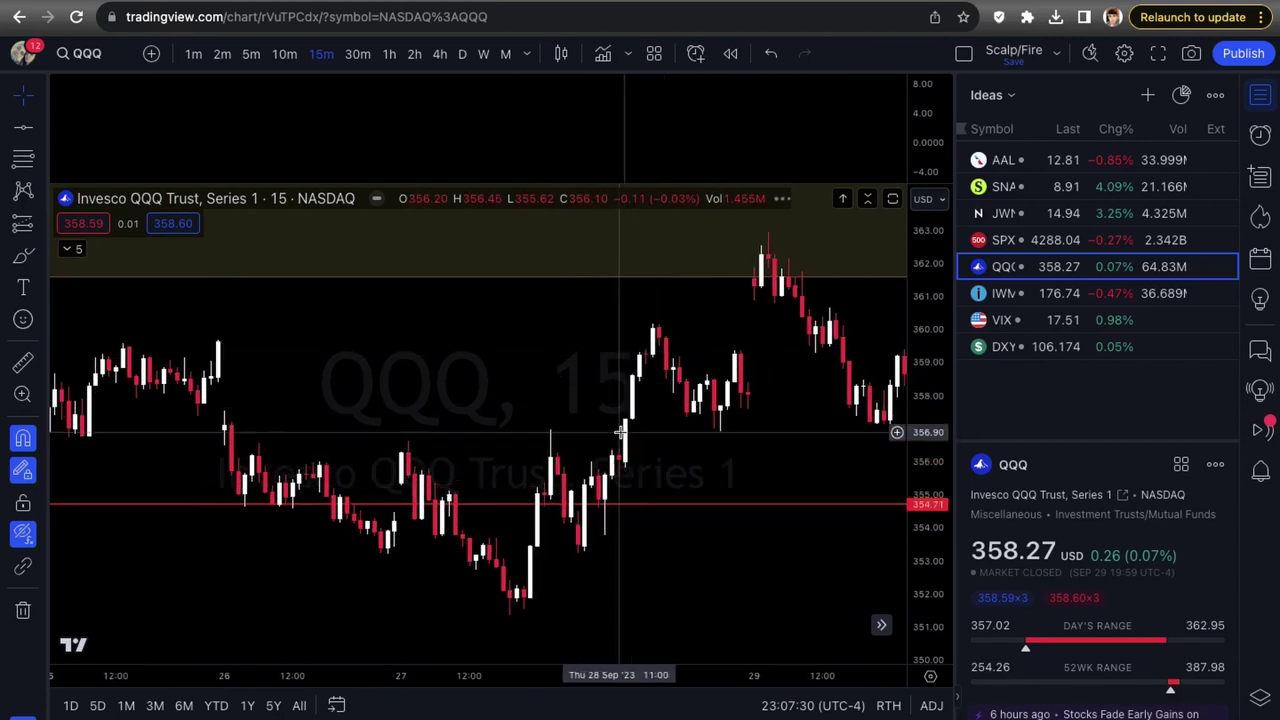
scroll(621, 432, "down", 2)
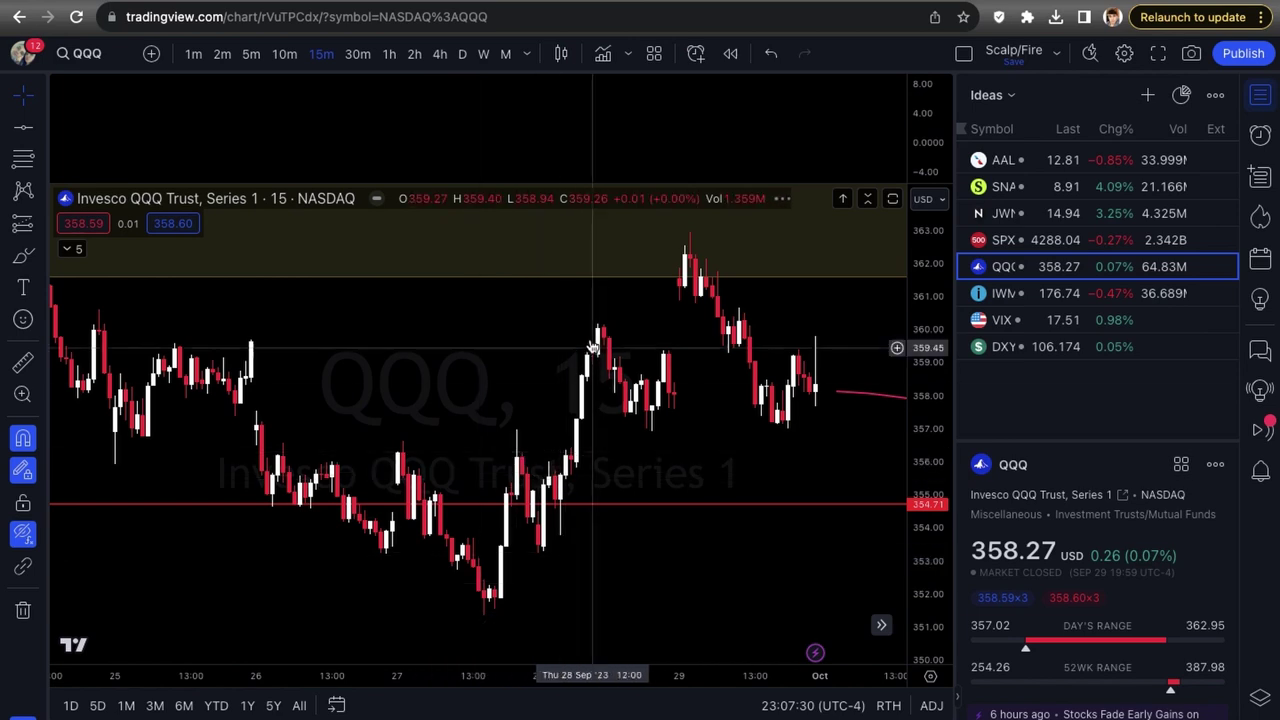
Step: Return QQQ to the daily interval and show the indicators again to compare them with the gap zone and sketched path
left_click(466, 54)
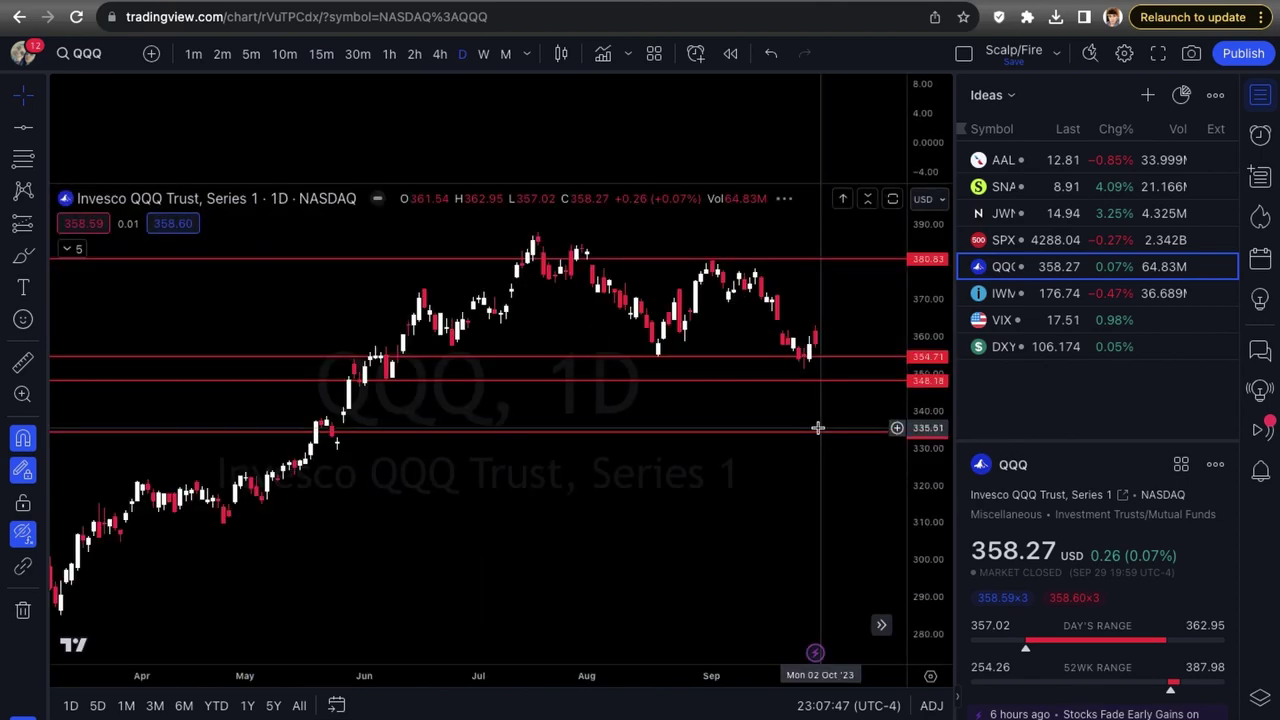
scroll(817, 428, "up", 5)
scroll(790, 530, "up", 3)
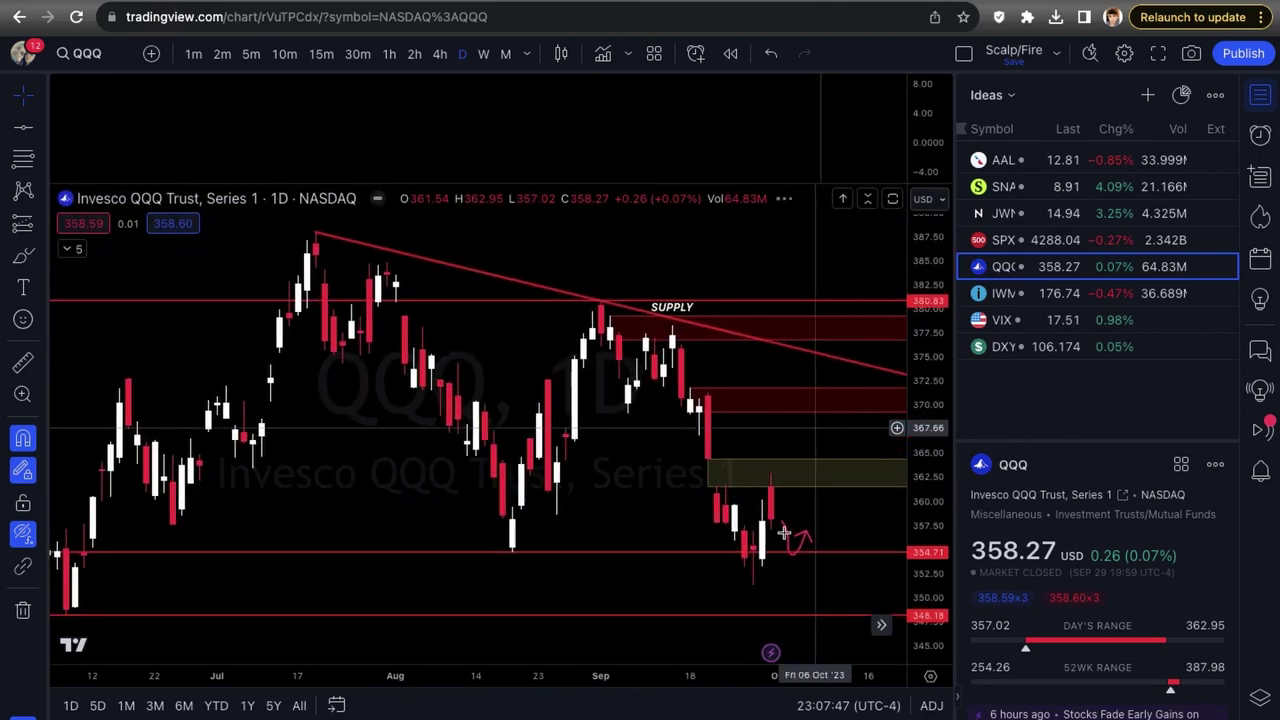
scroll(804, 576, "up", 3)
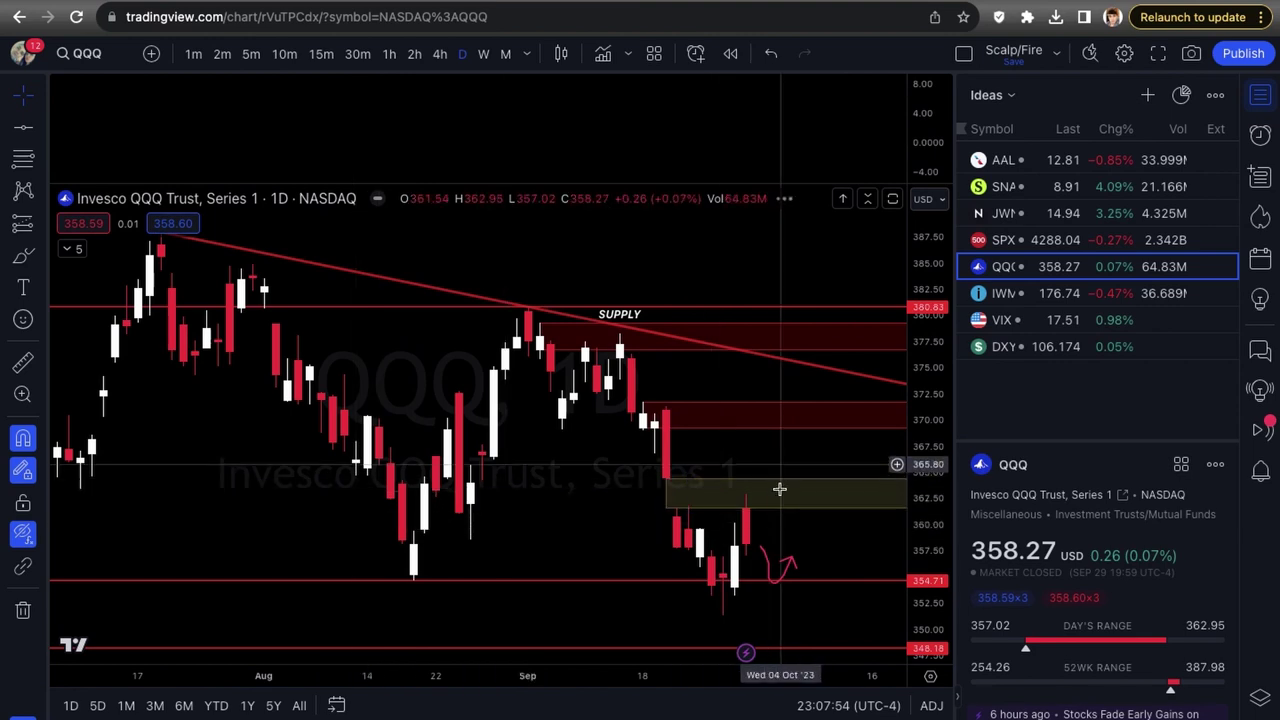
left_click(40, 535)
left_click(72, 560)
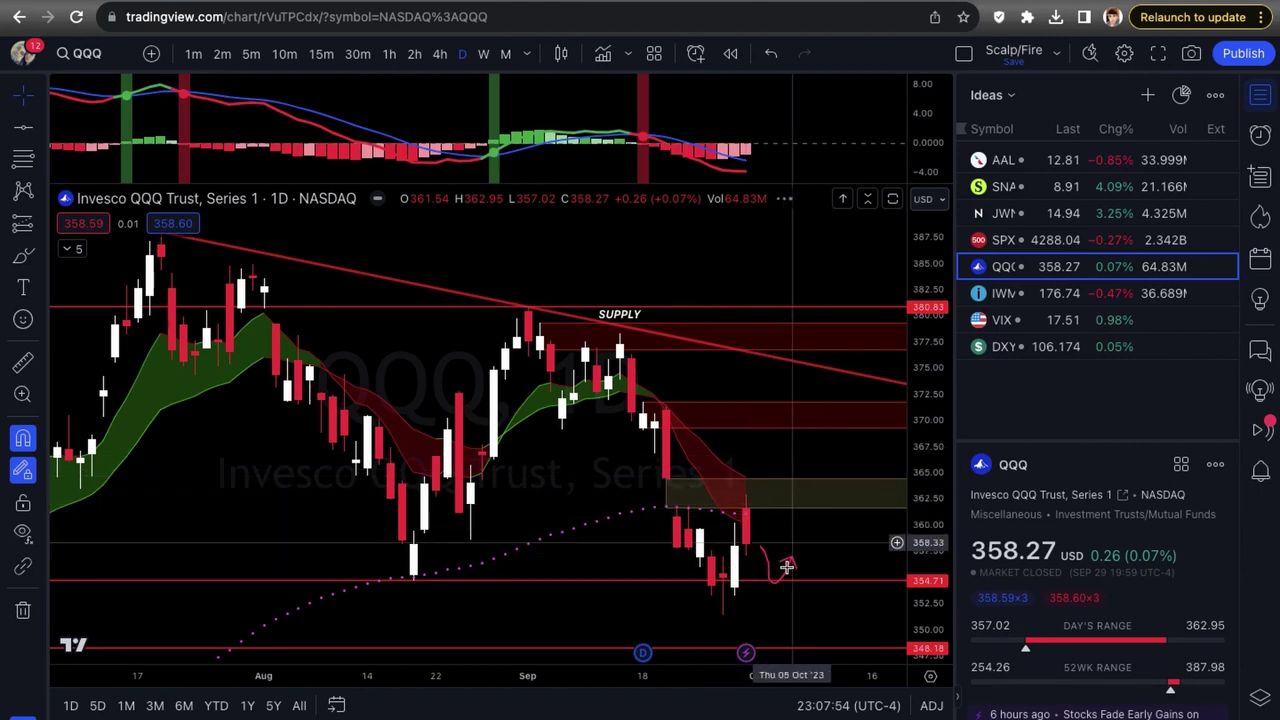
left_click_drag(787, 567, 795, 558)
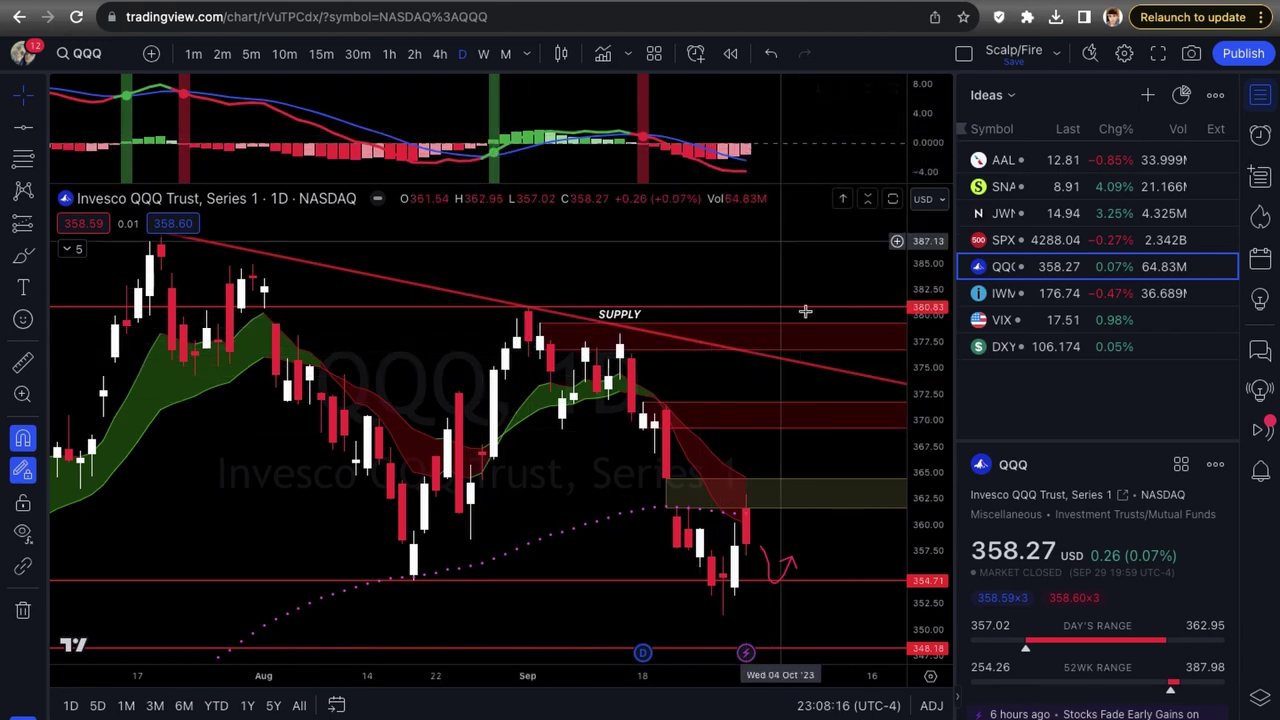
Step: Switch to the IWM daily chart from the watchlist and hide its indicators
key("space")
scroll(742, 488, "down", 3)
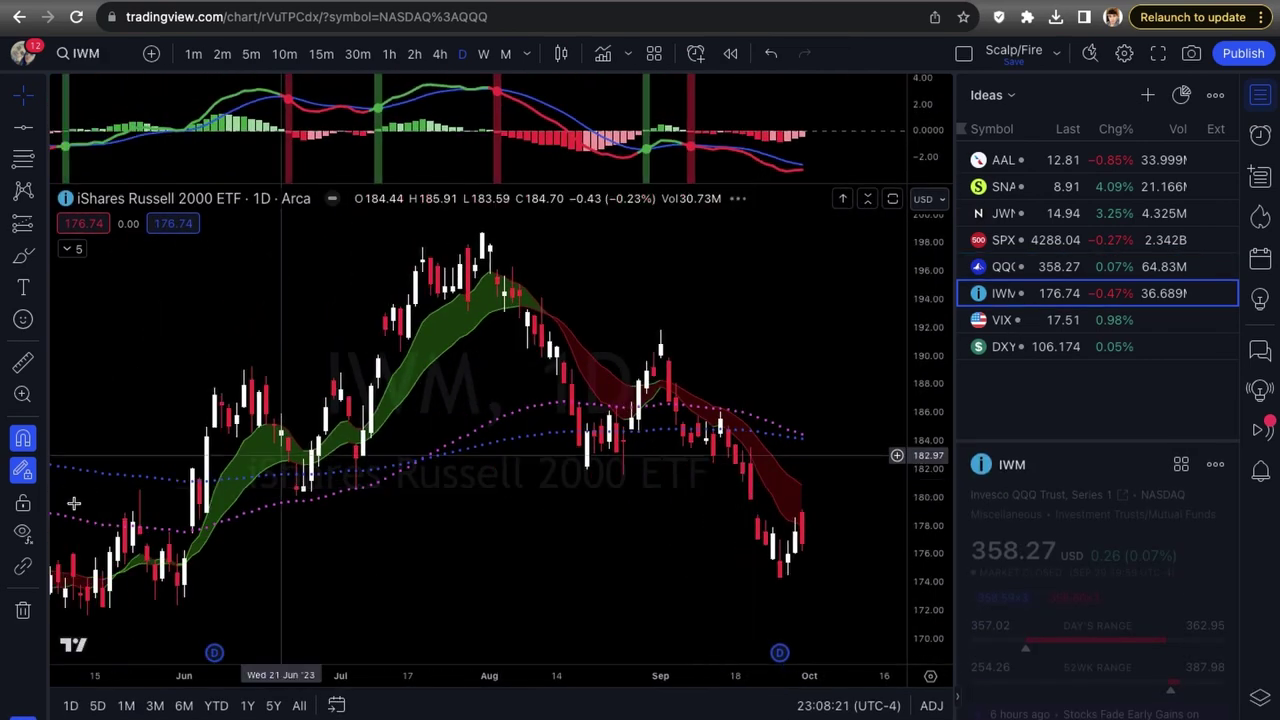
left_click(42, 541)
left_click(106, 561)
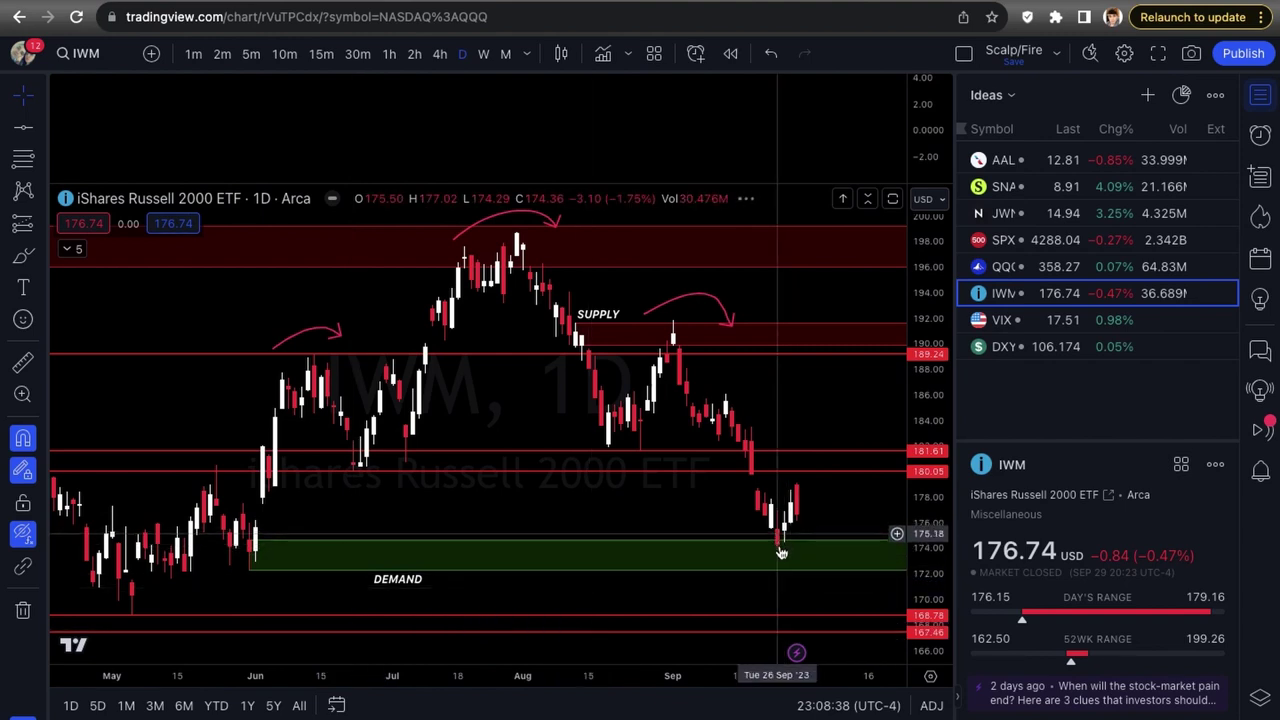
Step: Examine IWM's late-September low against the green demand zone and the zone's origin around 31 May
left_click(775, 552)
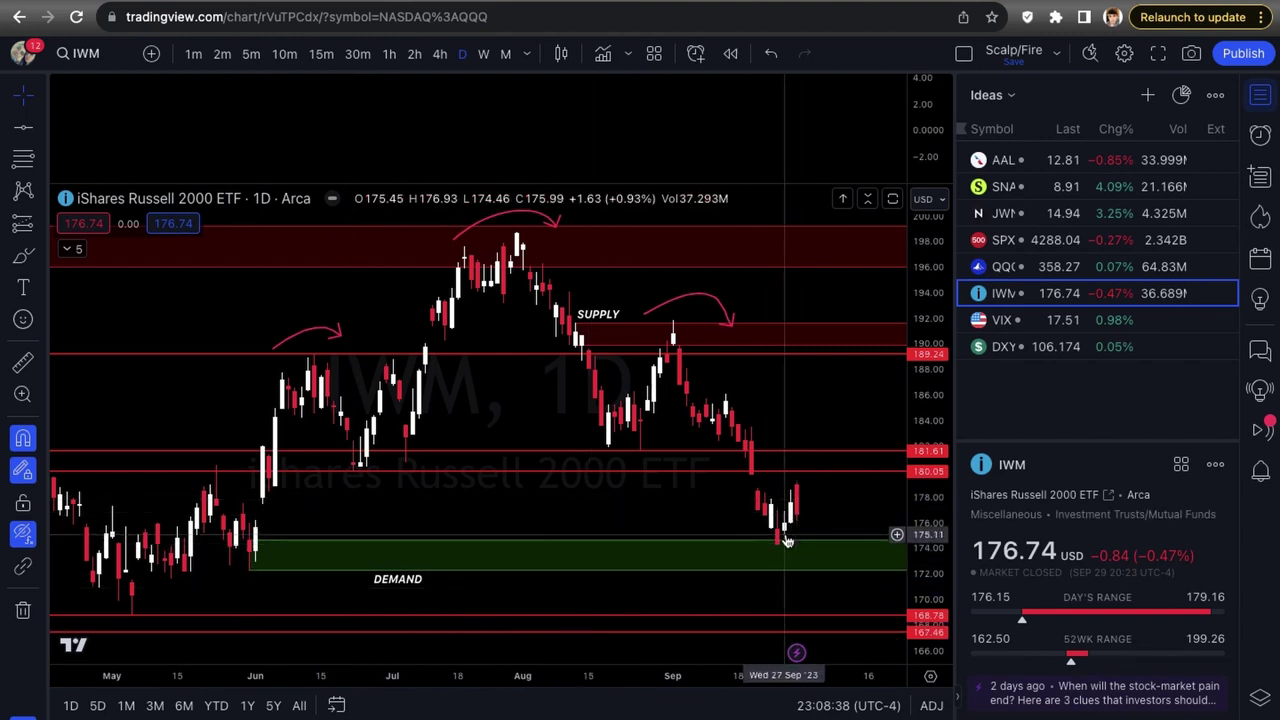
left_click(248, 548)
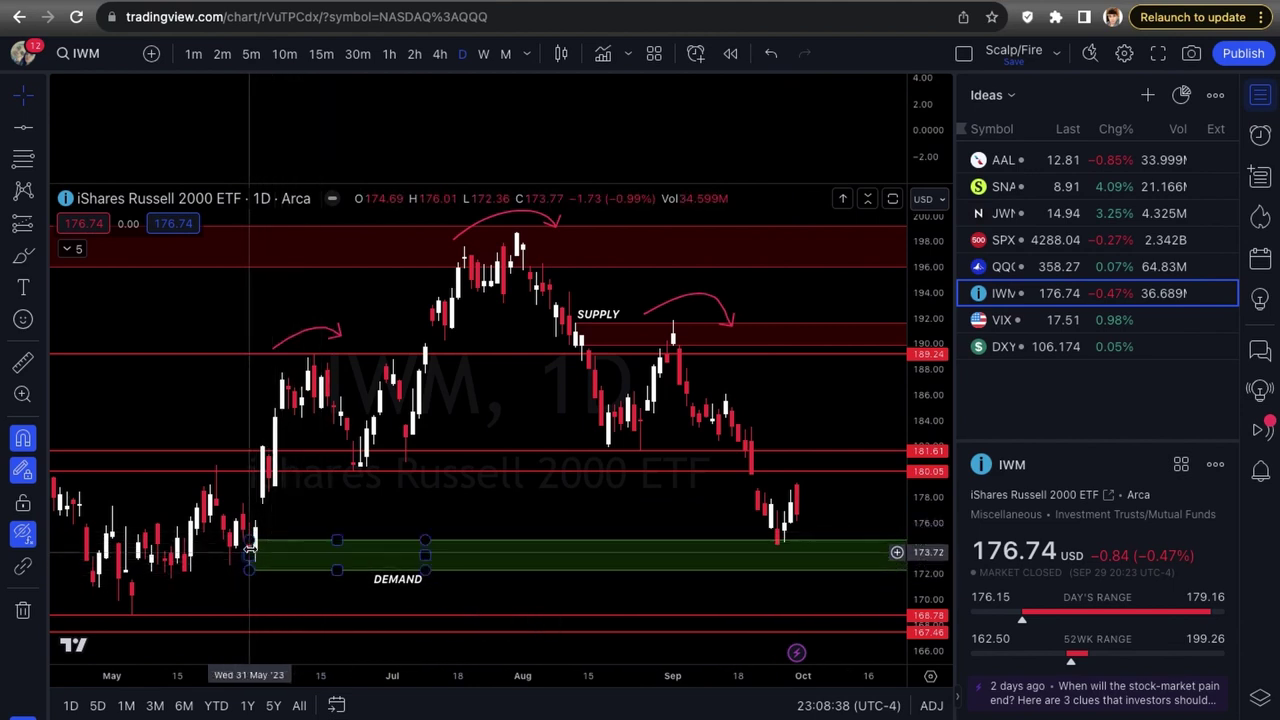
scroll(251, 548, "up", 5)
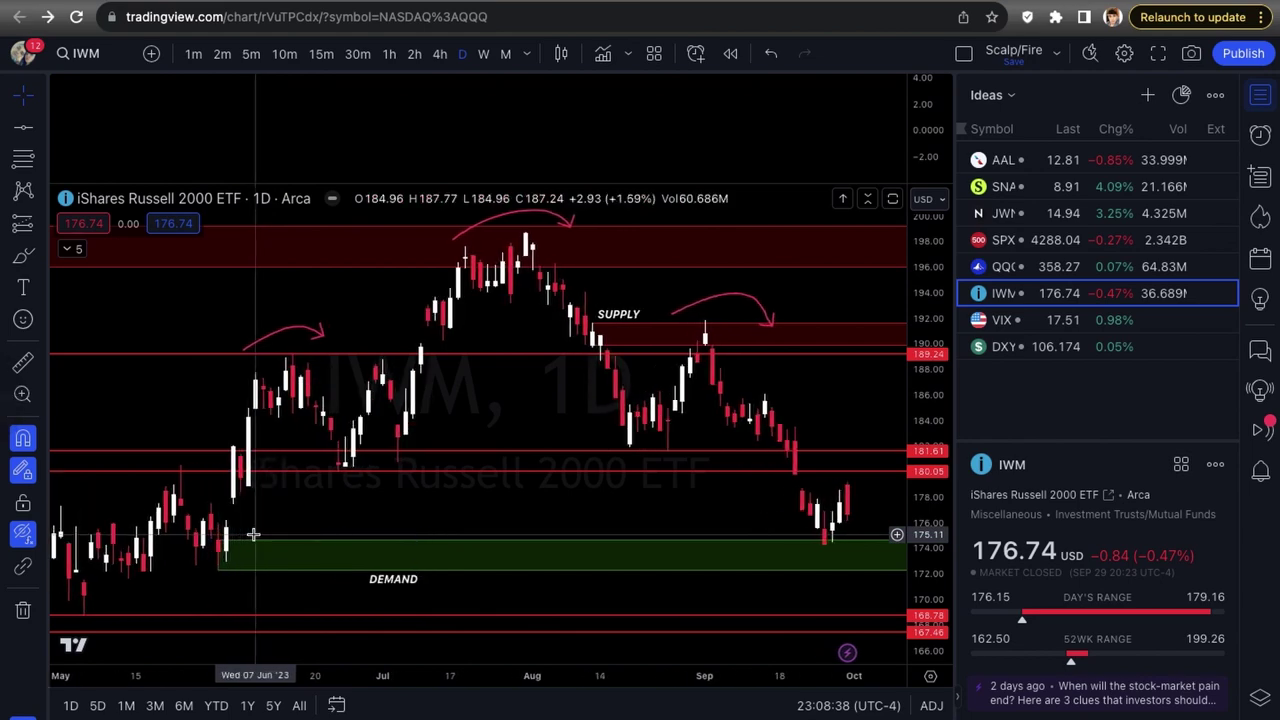
scroll(189, 554, "up", 2)
Step: Brush a circle around the 31 May and 1 June candles where the IWM demand zone starts, and remove it again
left_click_drag(389, 566, 680, 560)
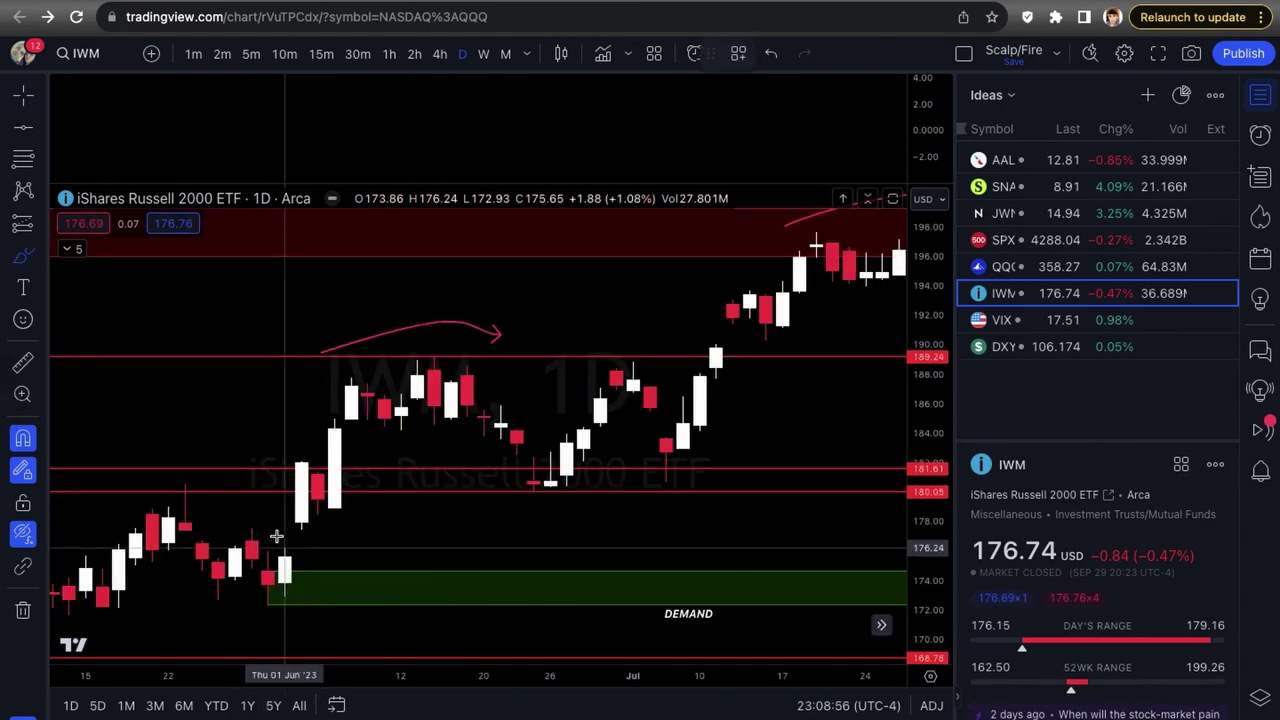
left_click_drag(252, 546, 298, 592)
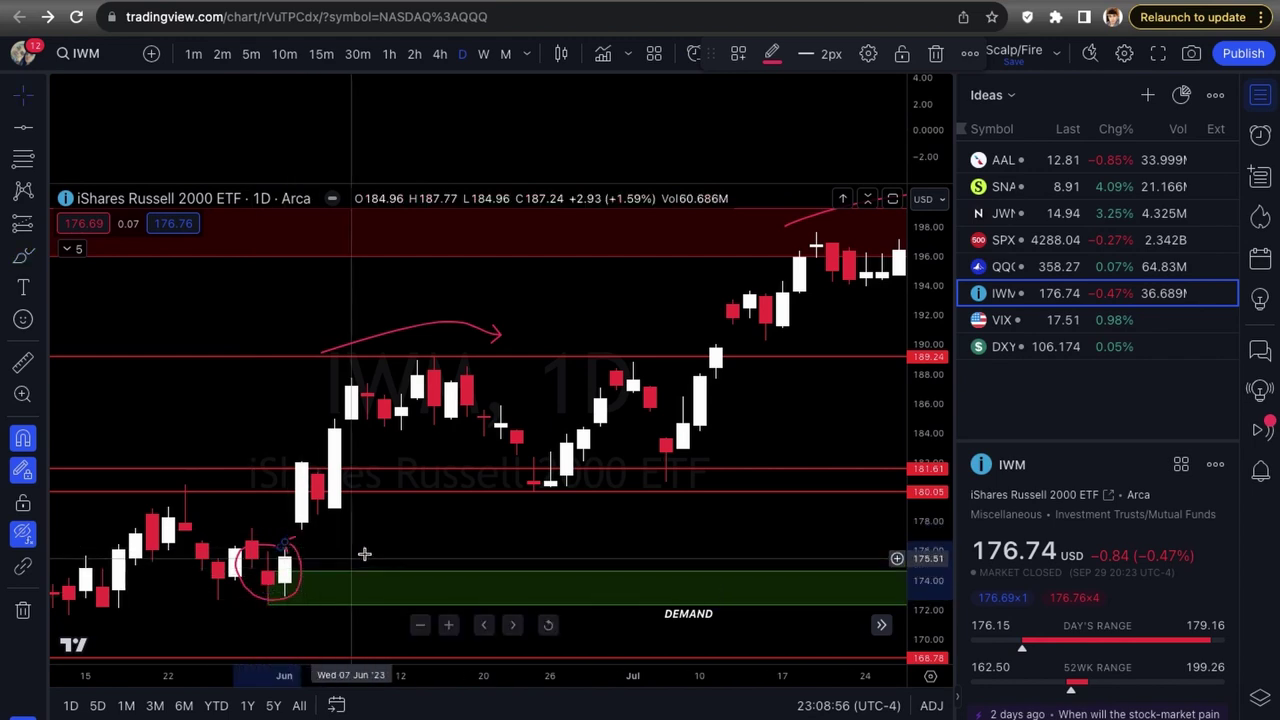
left_click(283, 614)
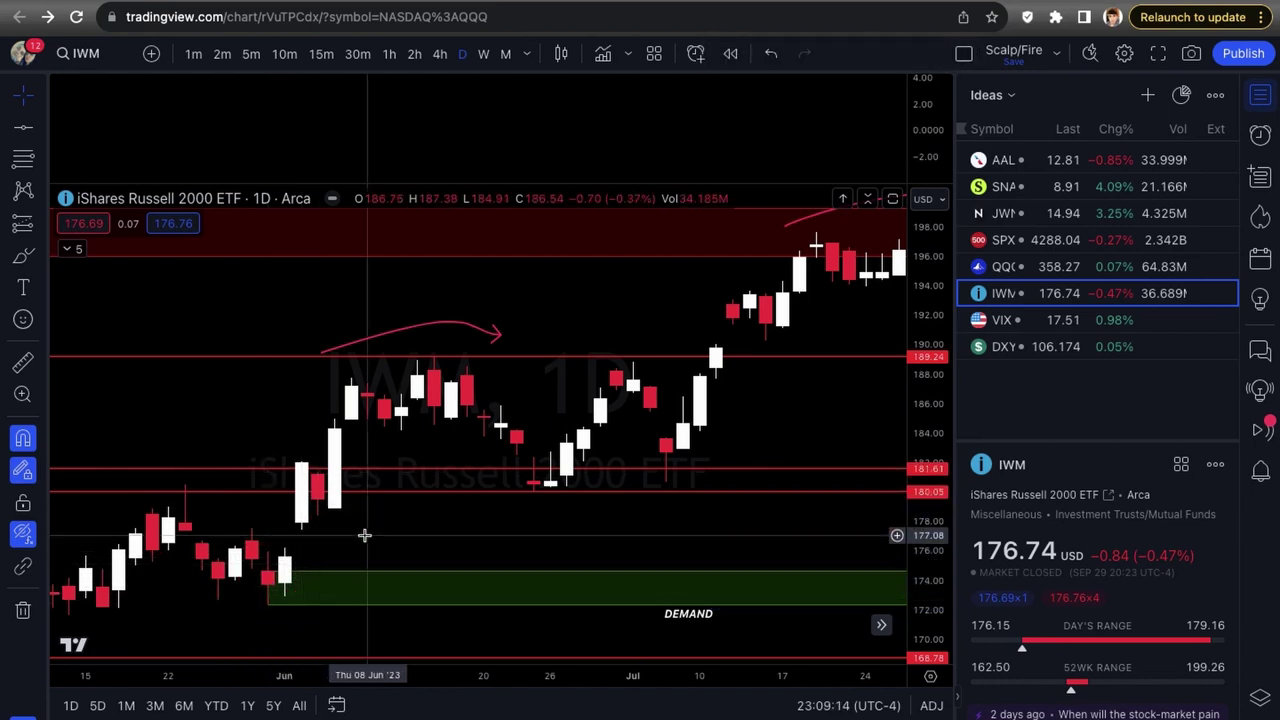
Step: Examine the June rally out of IWM's demand zone and the 31 May and 1 June candles at its start
scroll(363, 534, "down", 1)
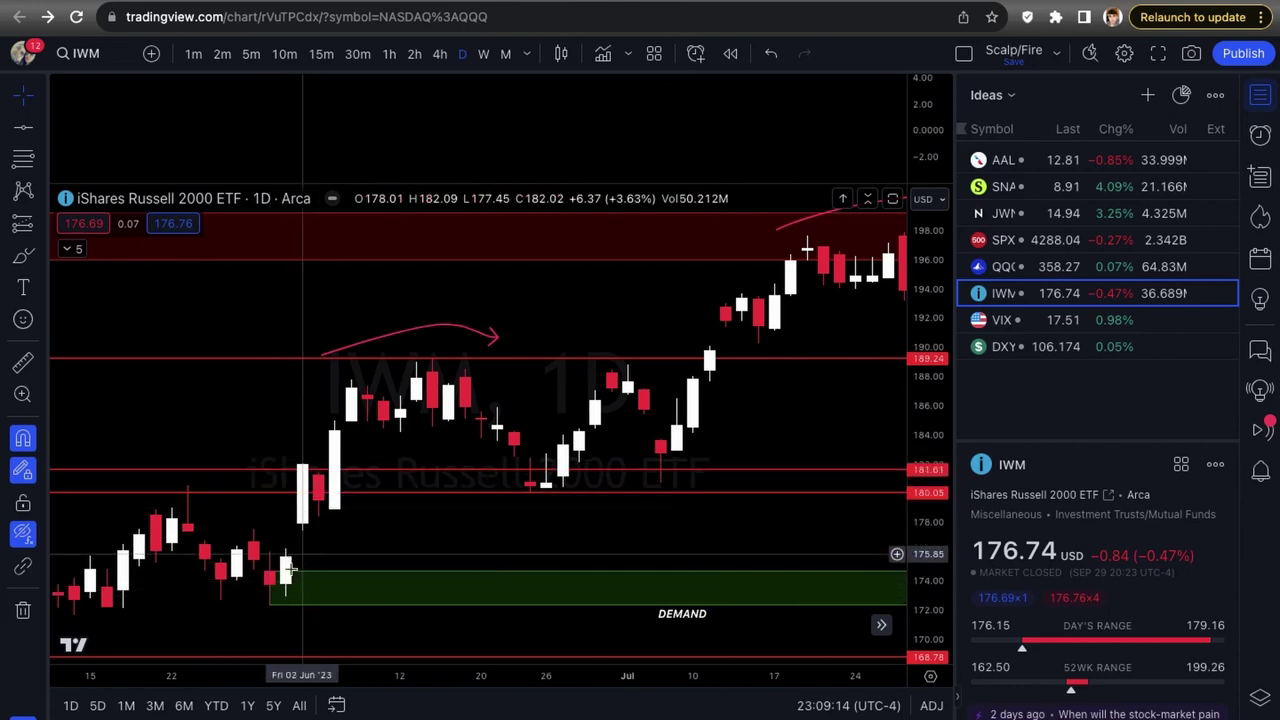
scroll(350, 561, "right", 5)
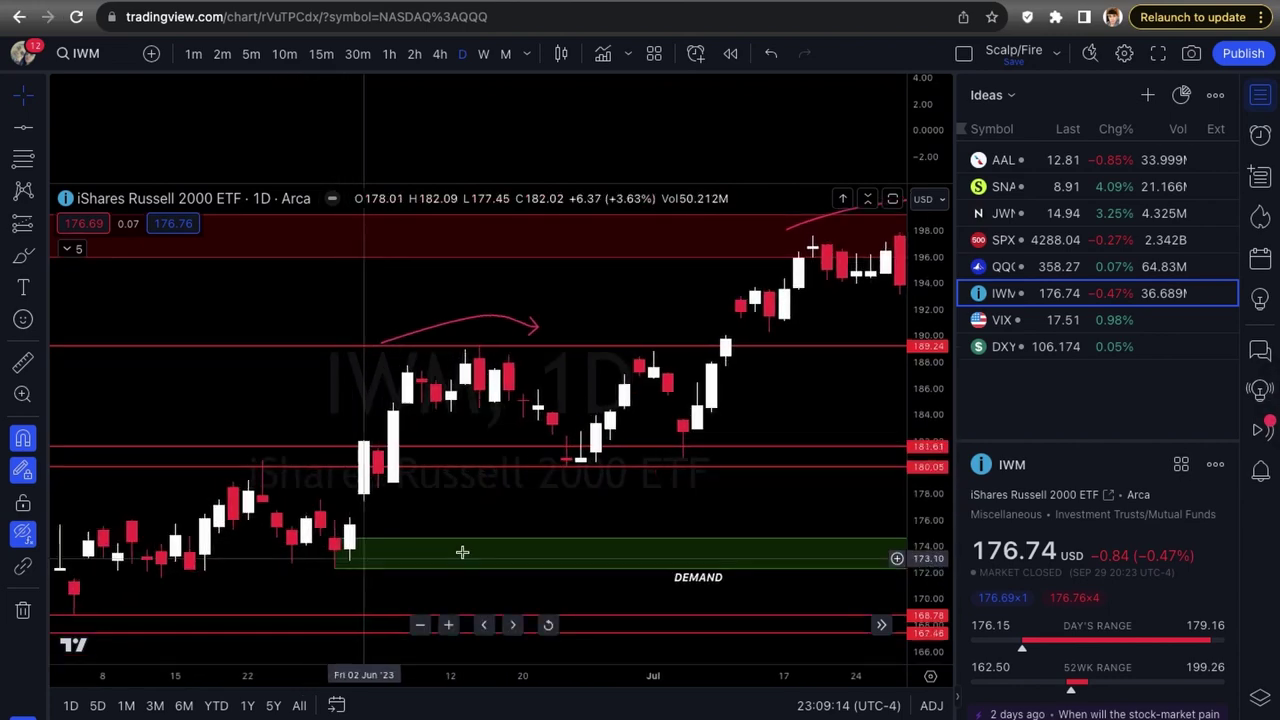
scroll(420, 530, "down", 3)
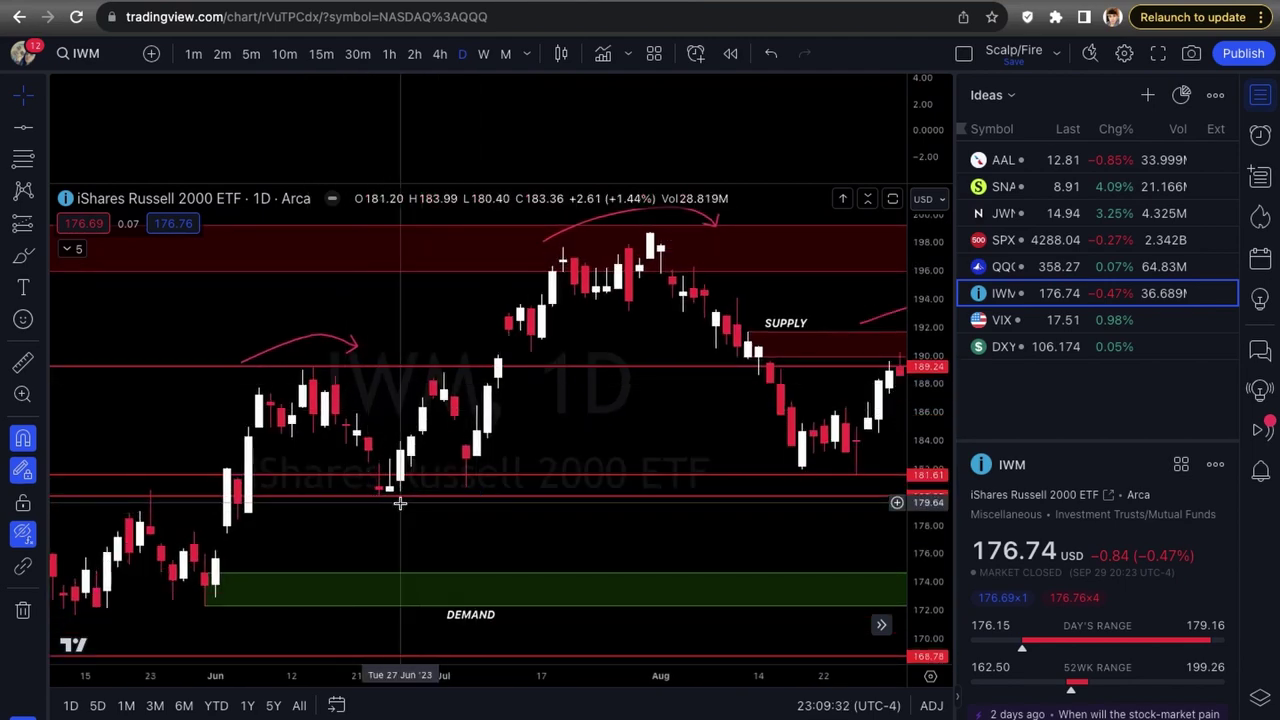
scroll(400, 503, "down", 1)
left_click(232, 542)
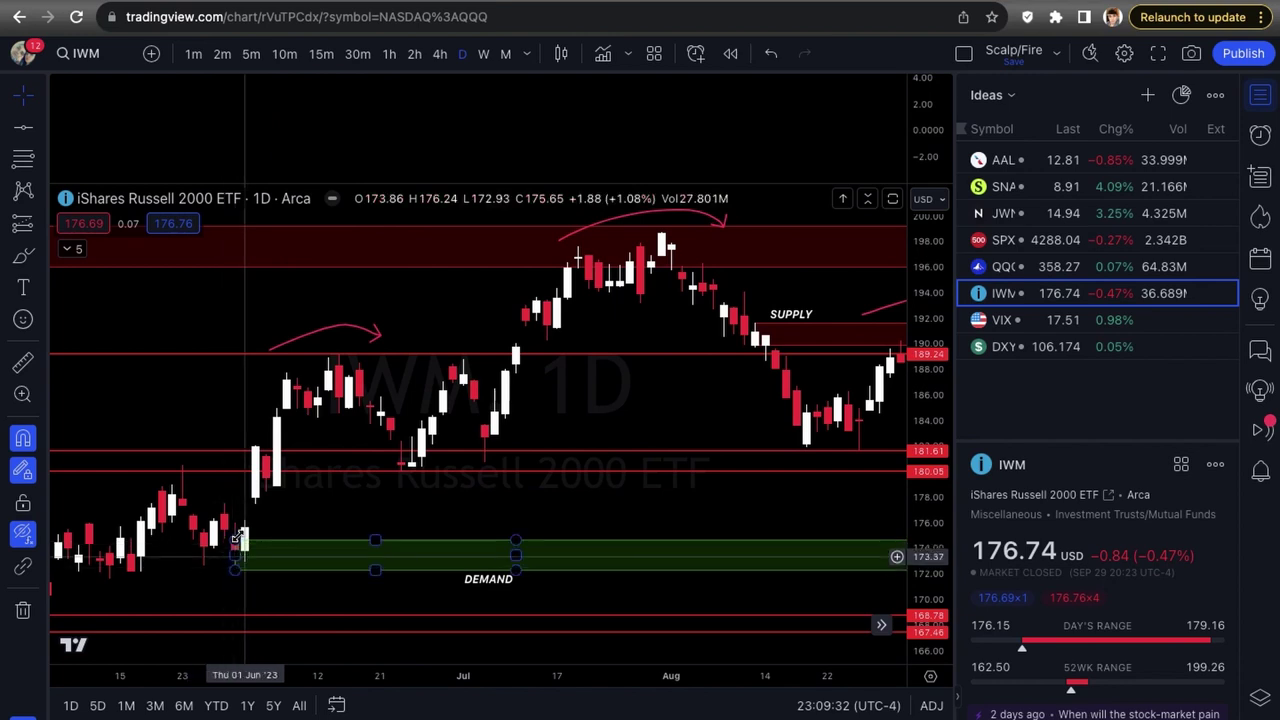
left_click(222, 563)
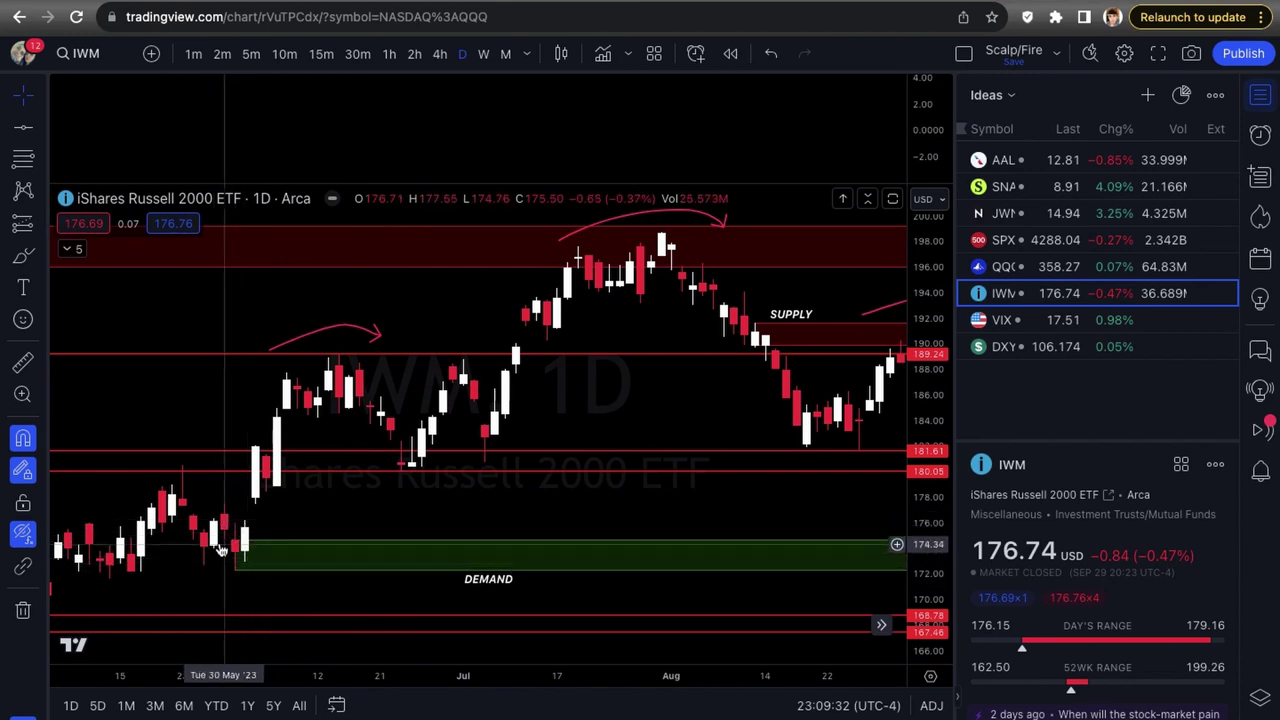
Step: Examine the start of IWM's green demand zone and the 25–26 September candles at its upper edge
left_click(229, 545)
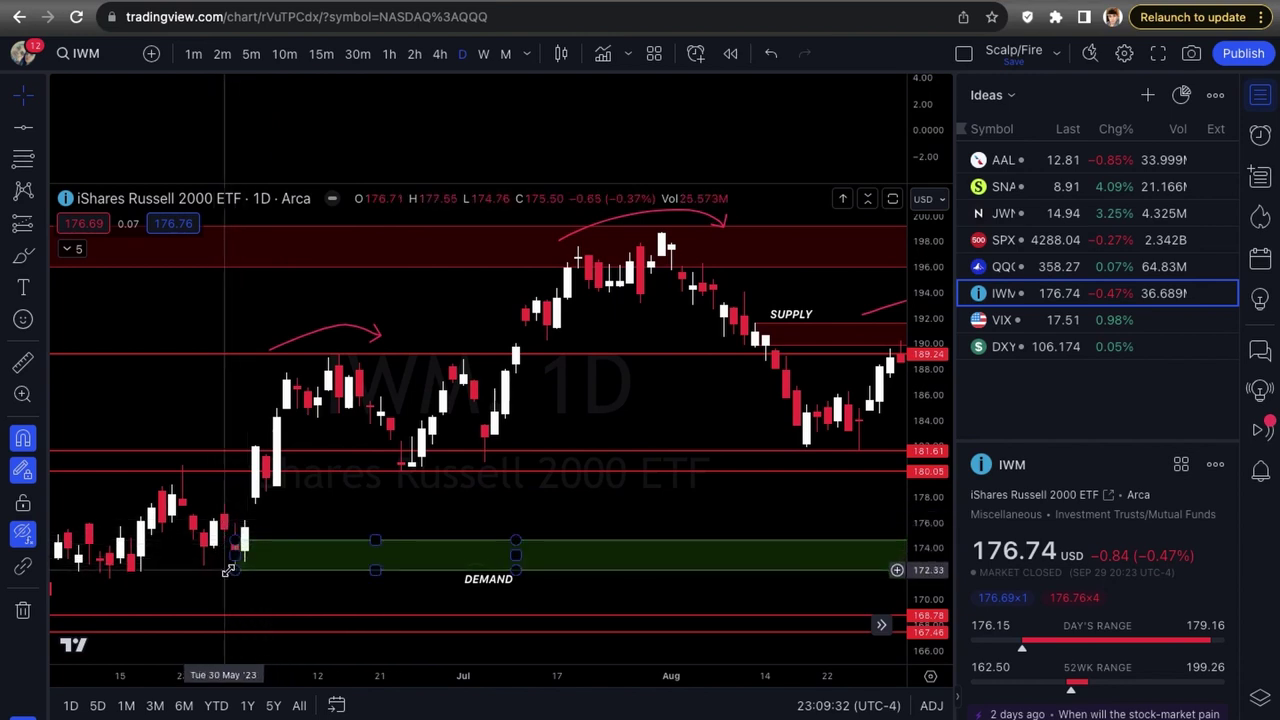
scroll(420, 491, "down", 5)
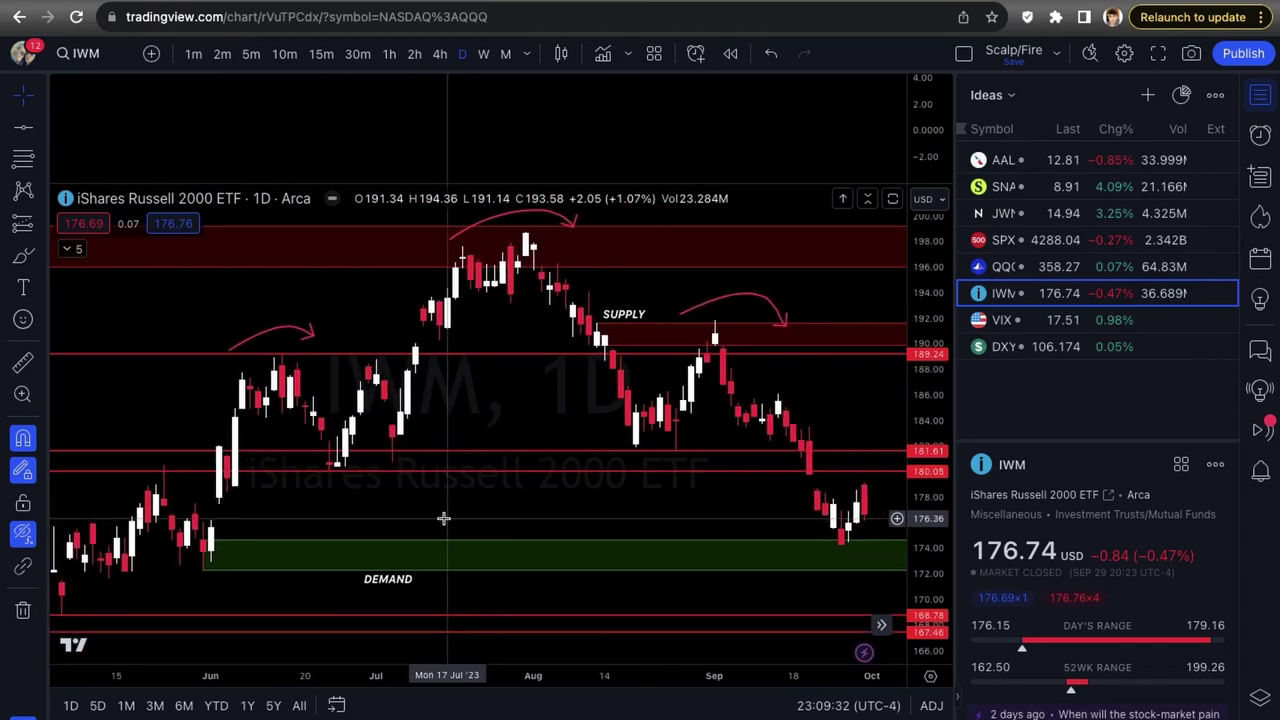
scroll(575, 512, "down", 2)
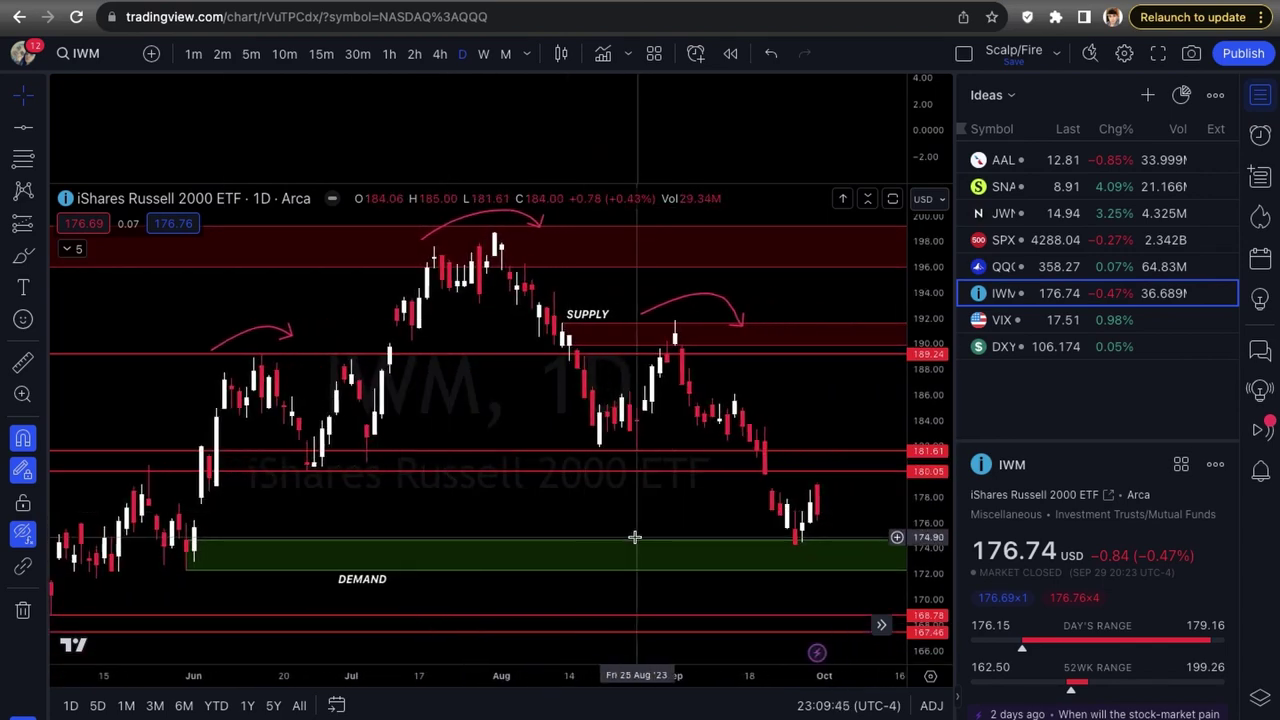
left_click(789, 549)
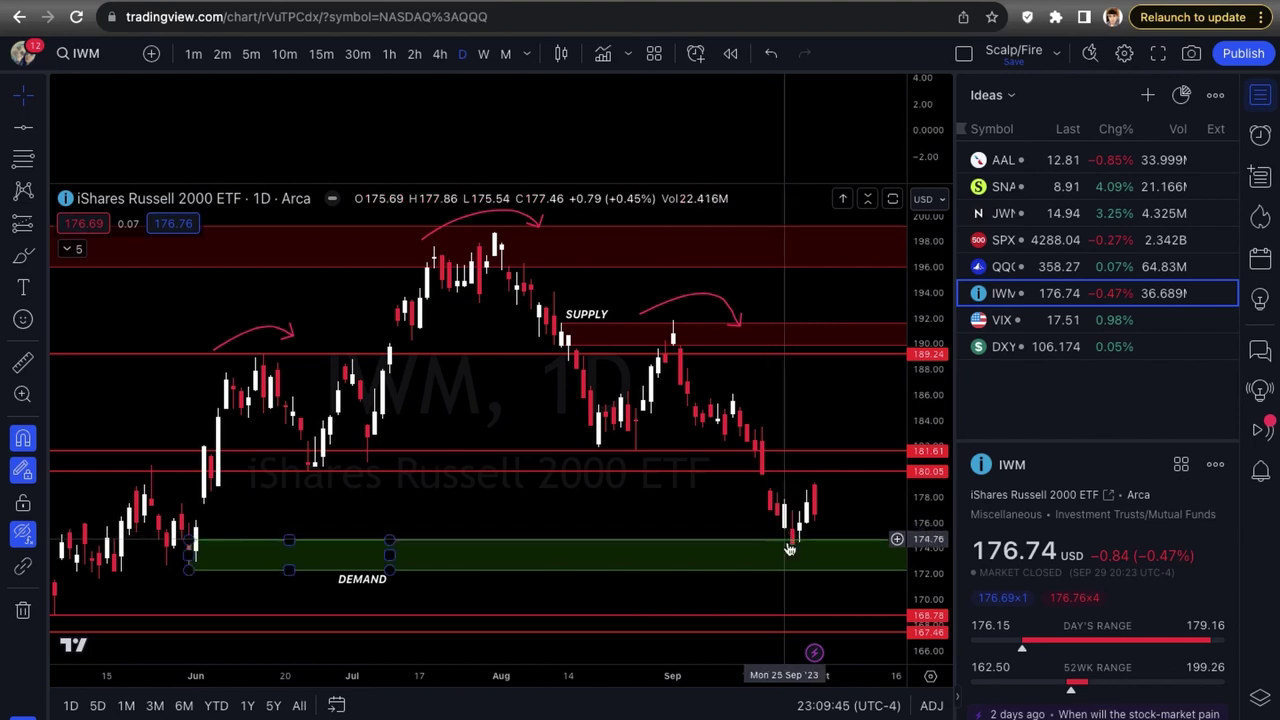
left_click(791, 555)
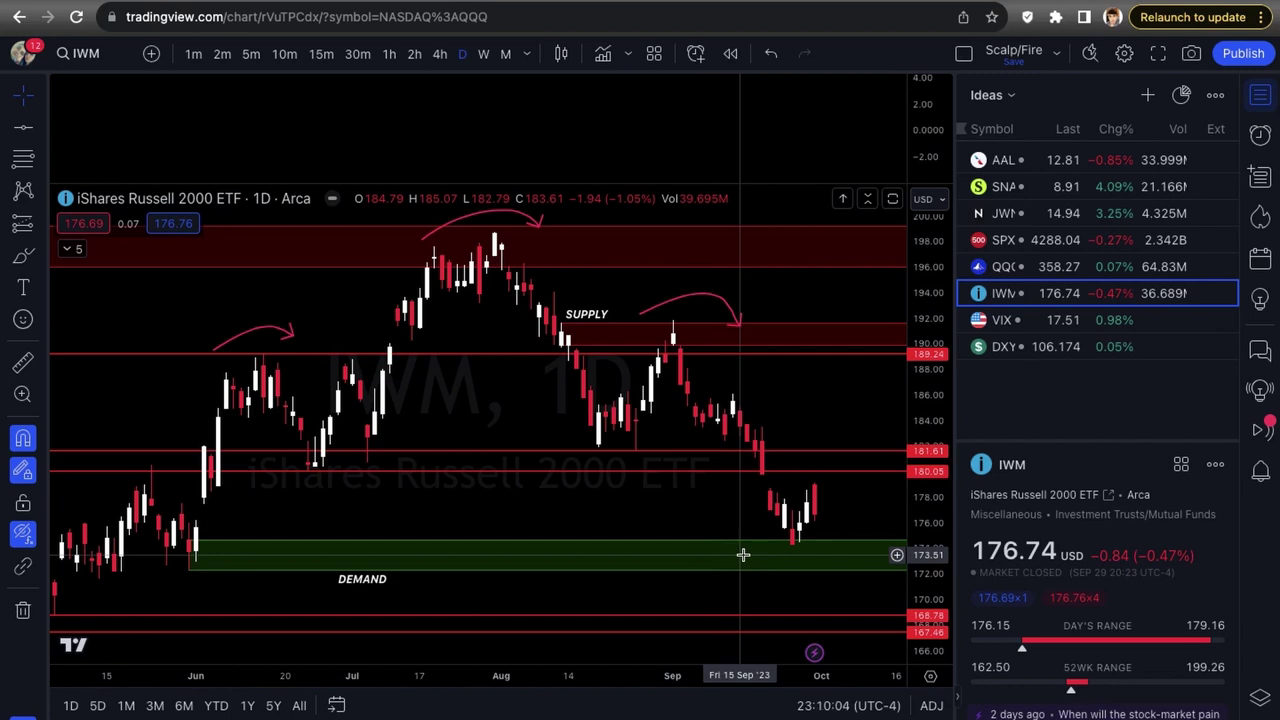
scroll(744, 540, "down", 1)
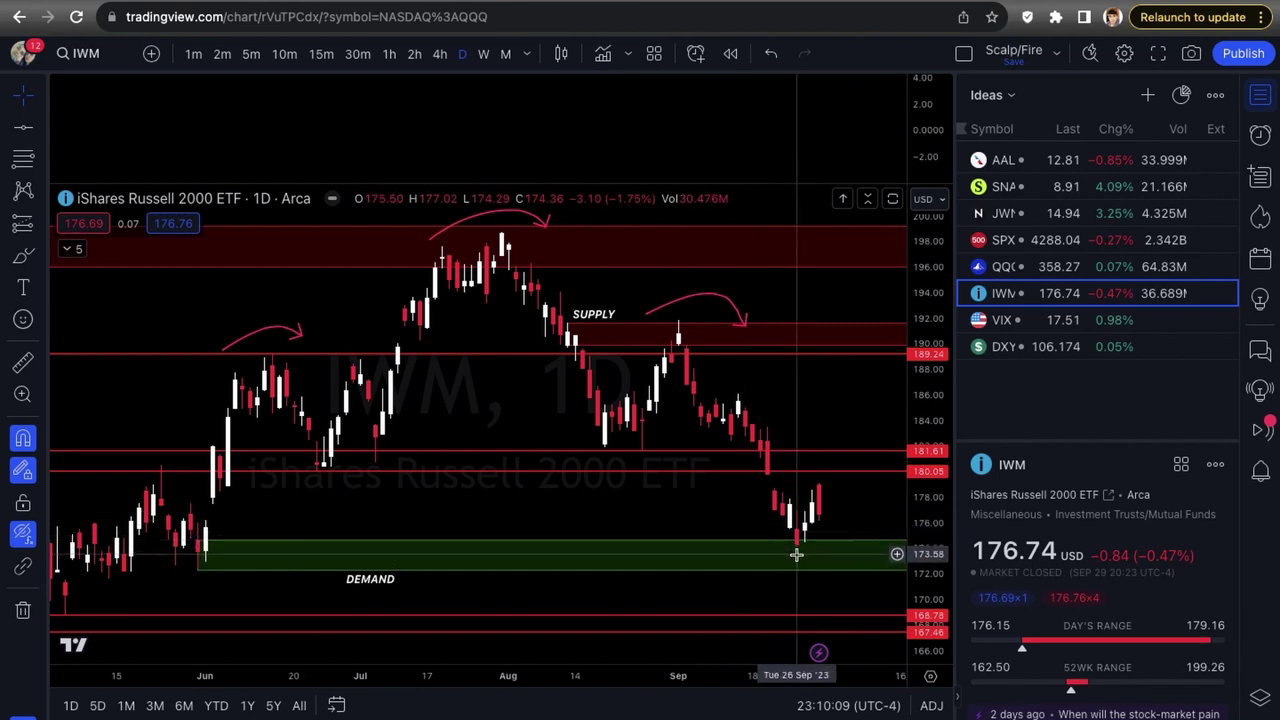
left_click(822, 571)
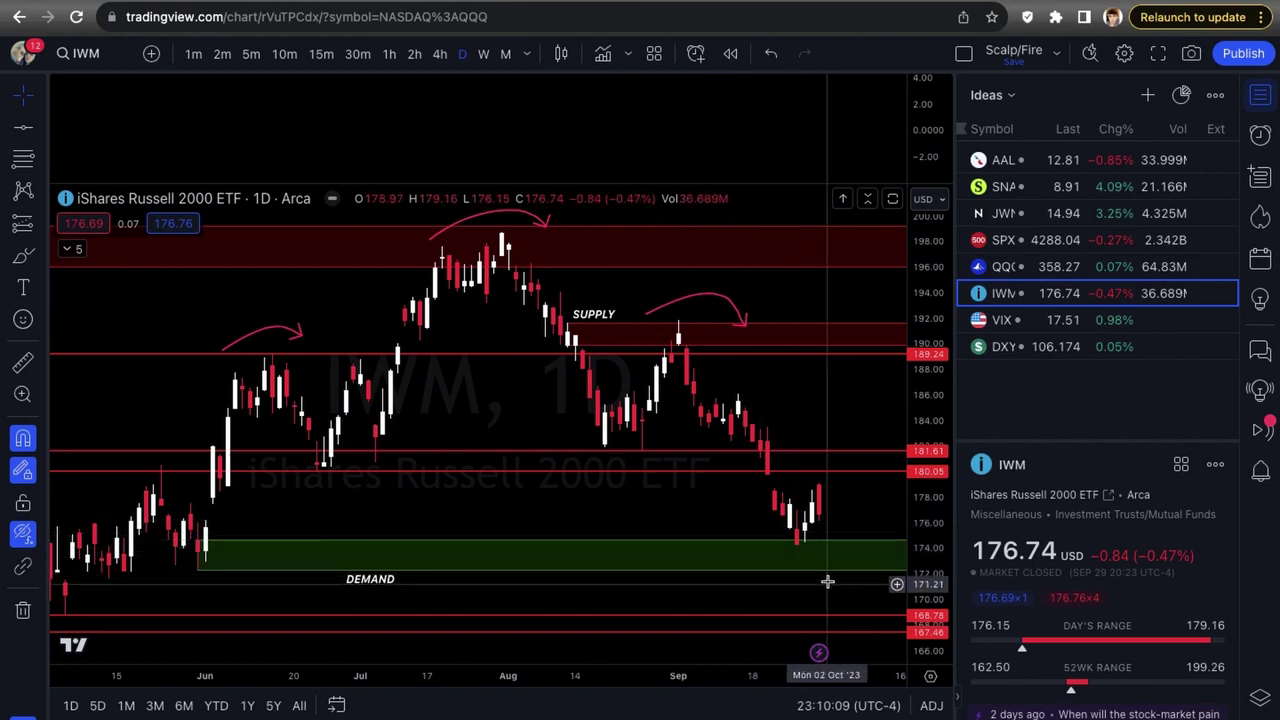
left_click(827, 585)
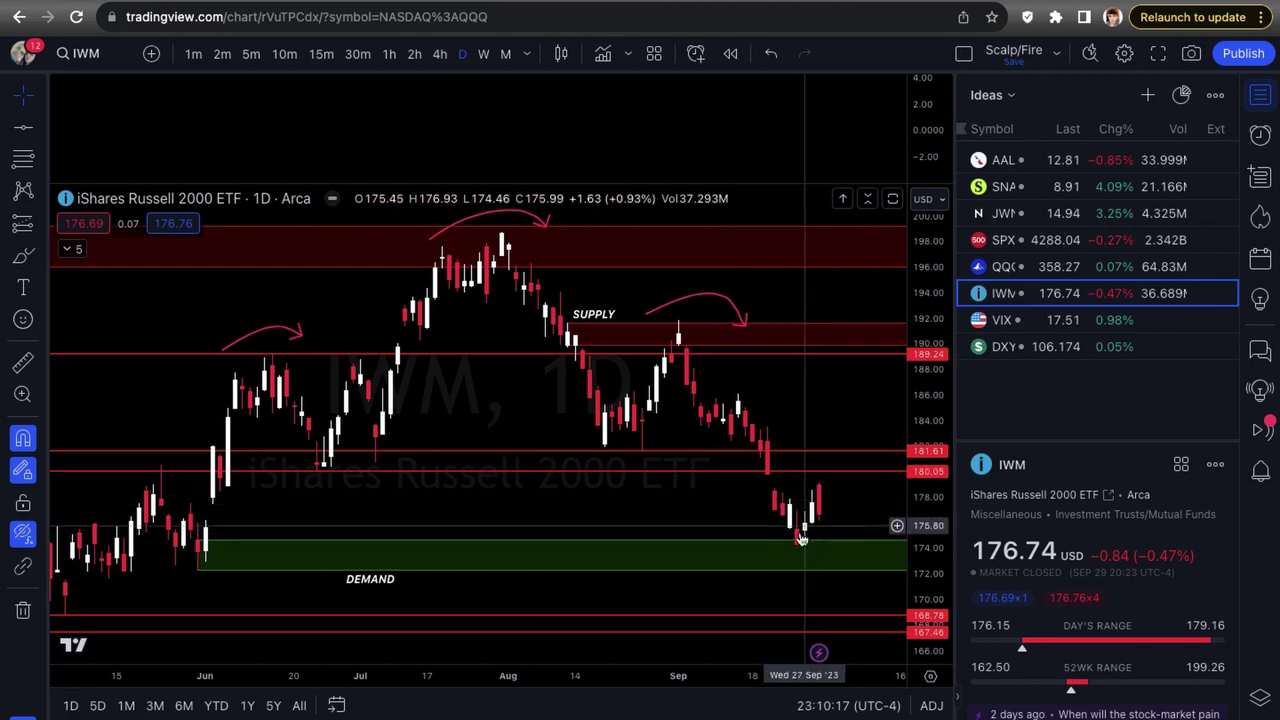
Step: Brush two possible paths after IWM's last candle: a dip bouncing off the demand zone and a rise turning down near 180.05
scroll(818, 505, "down", 1)
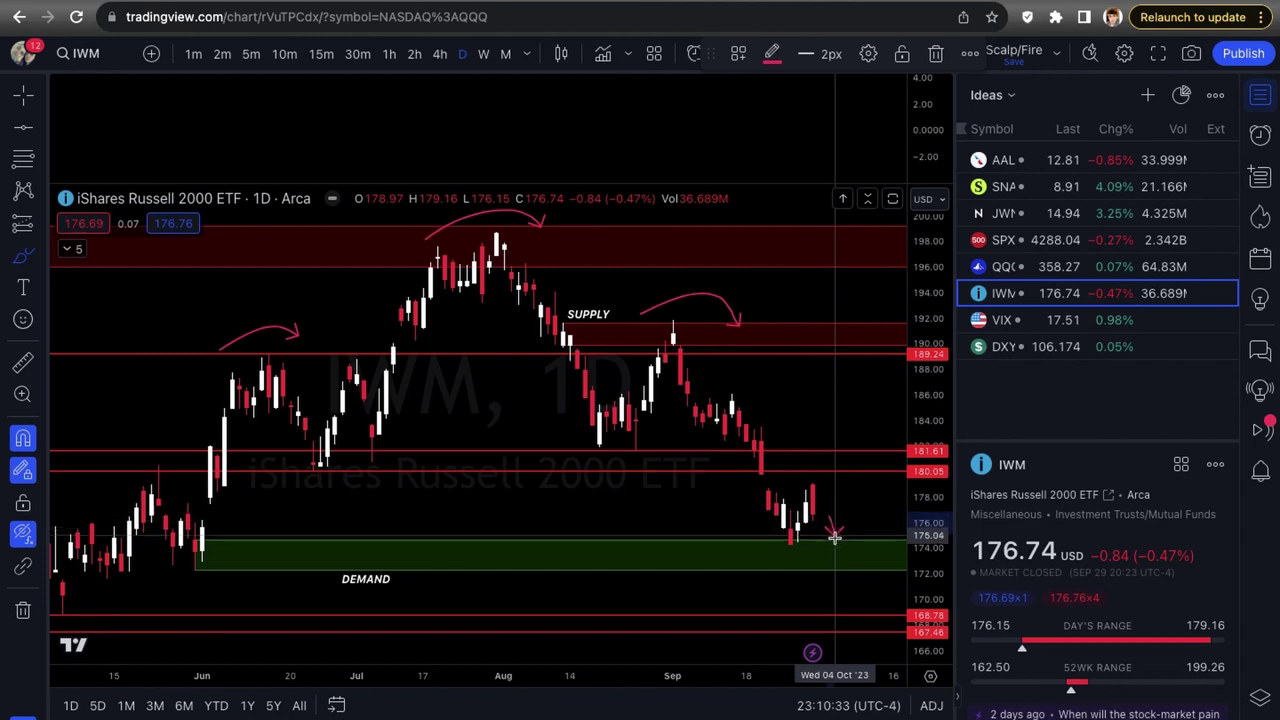
left_click_drag(860, 521, 862, 523)
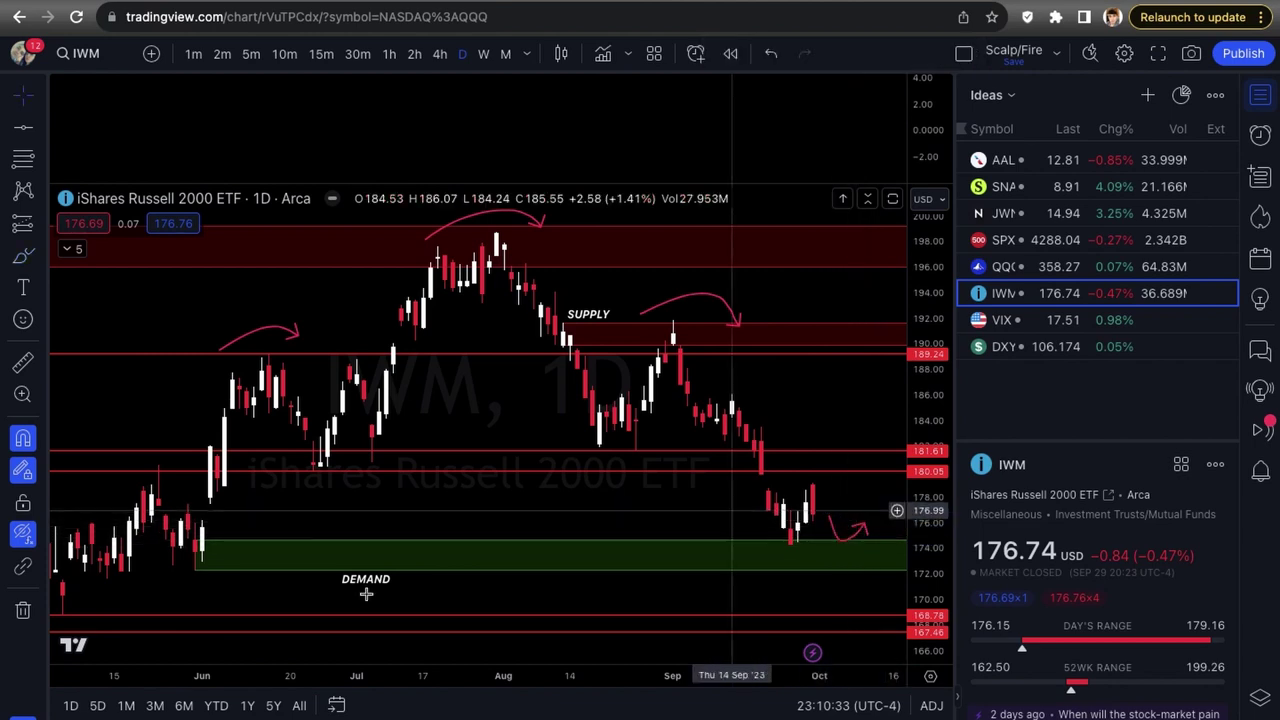
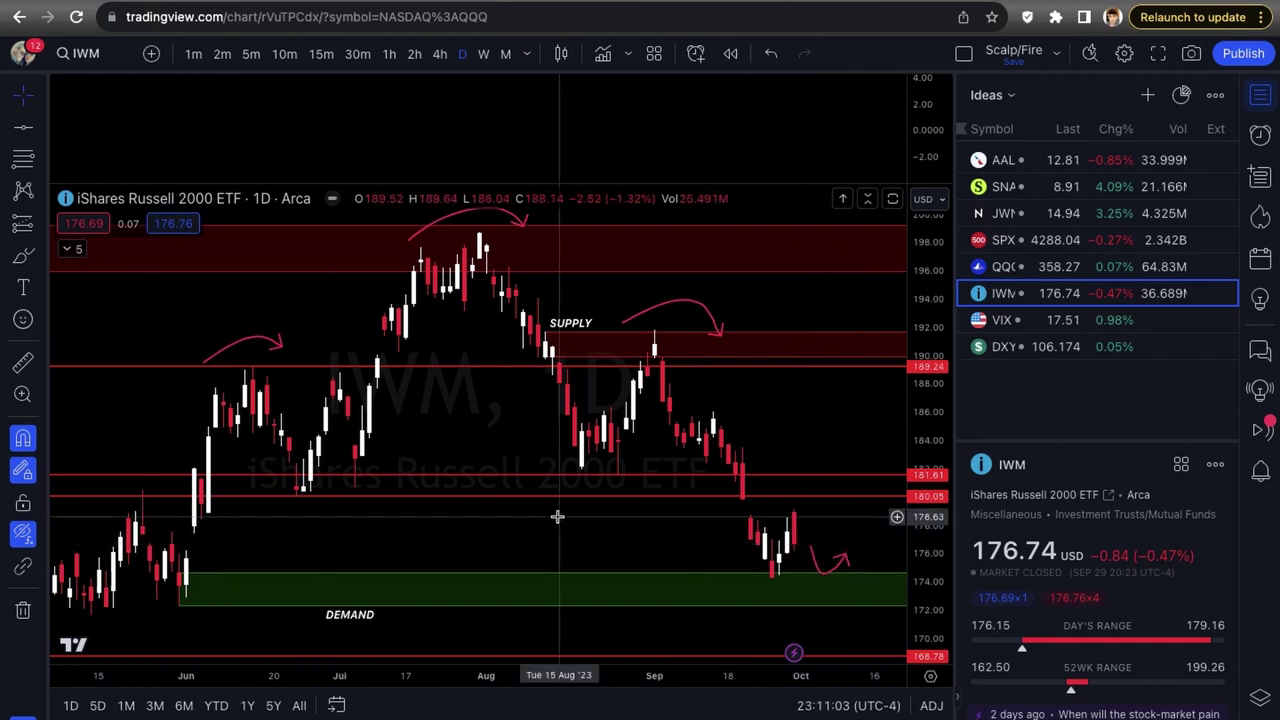
left_click(23, 255)
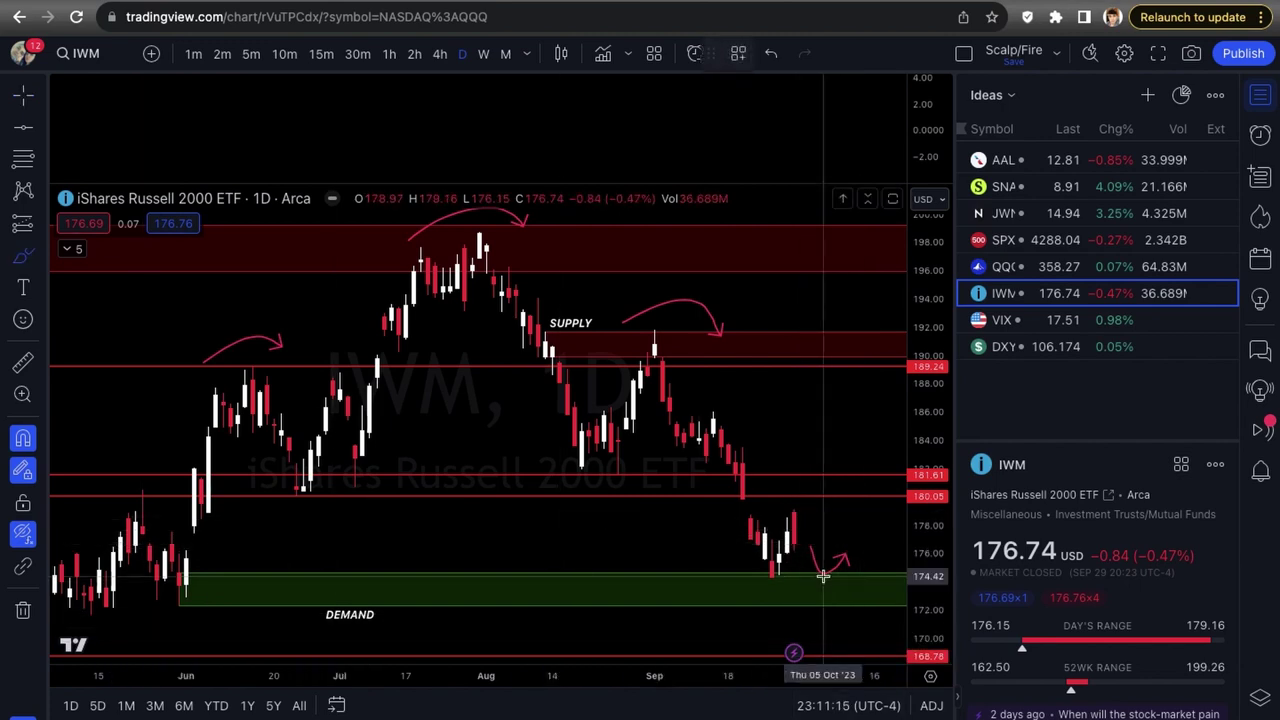
mouse_move(806, 532)
left_mouse_down()
mouse_move(822, 503)
mouse_move(846, 508)
left_mouse_up()
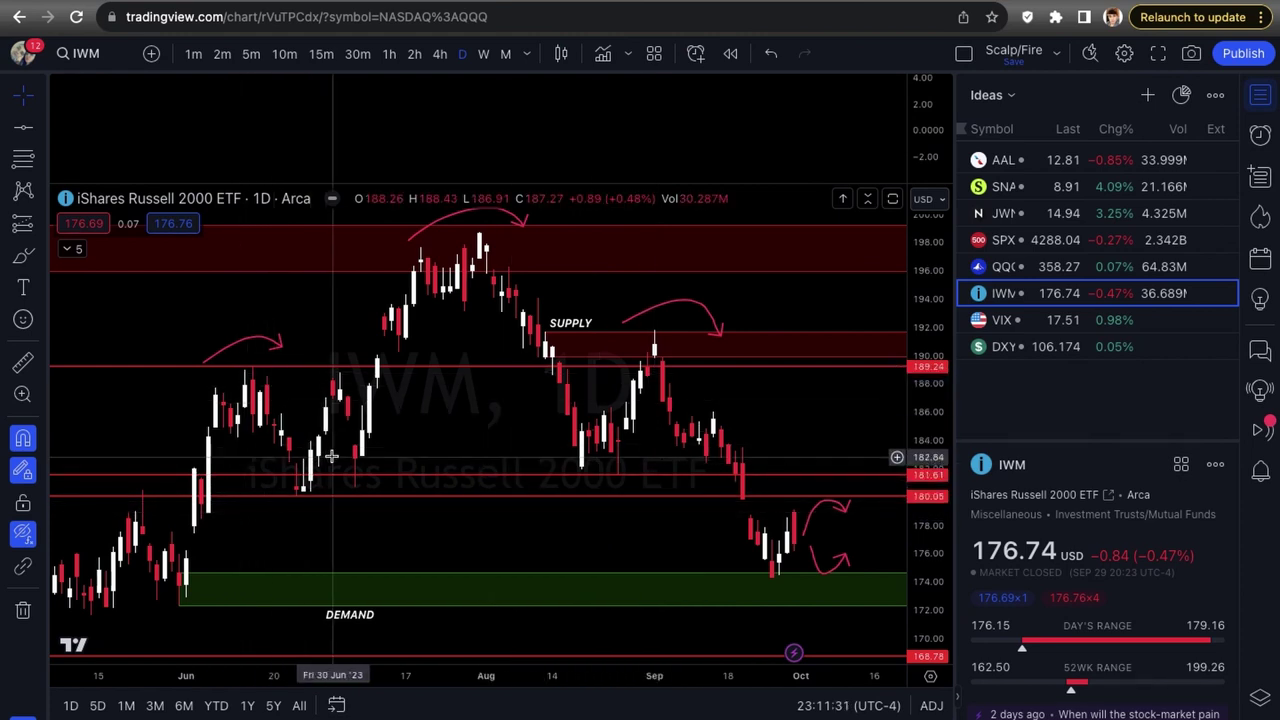
Step: Review IWM's supply and demand zones back to December and delete both brushed price paths after the last candle
left_click(596, 332)
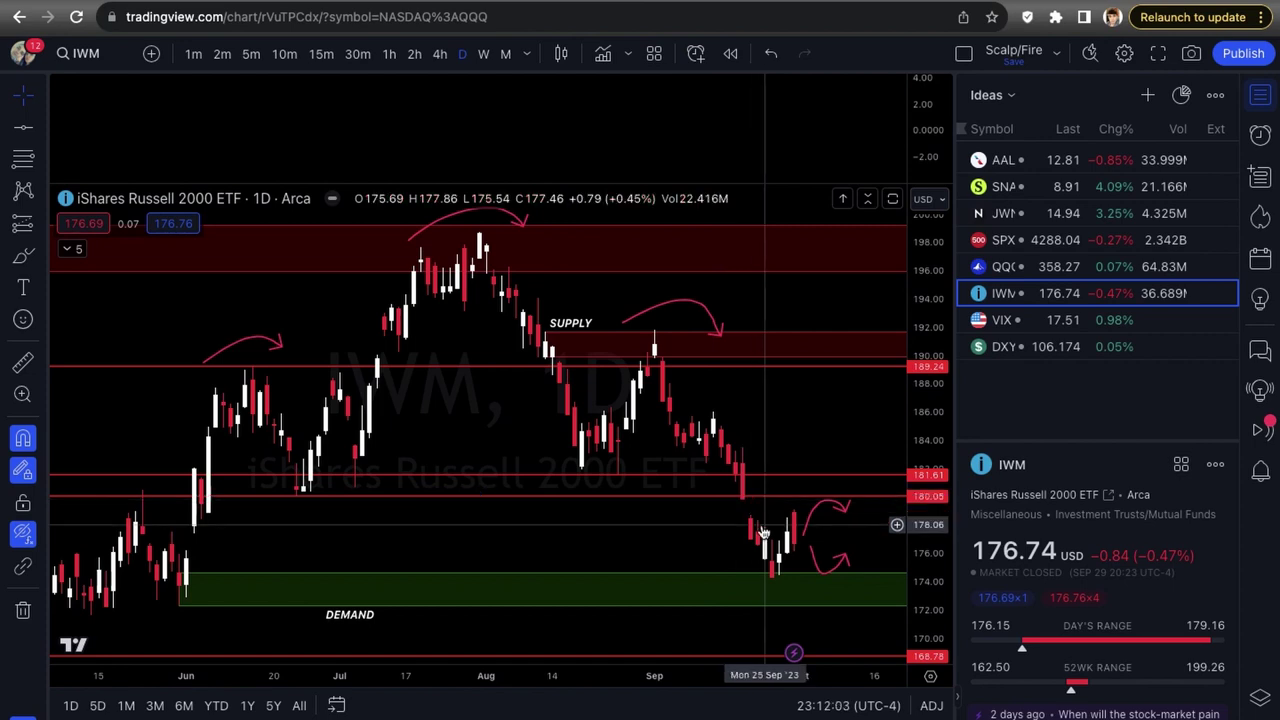
scroll(773, 568, "down", 3)
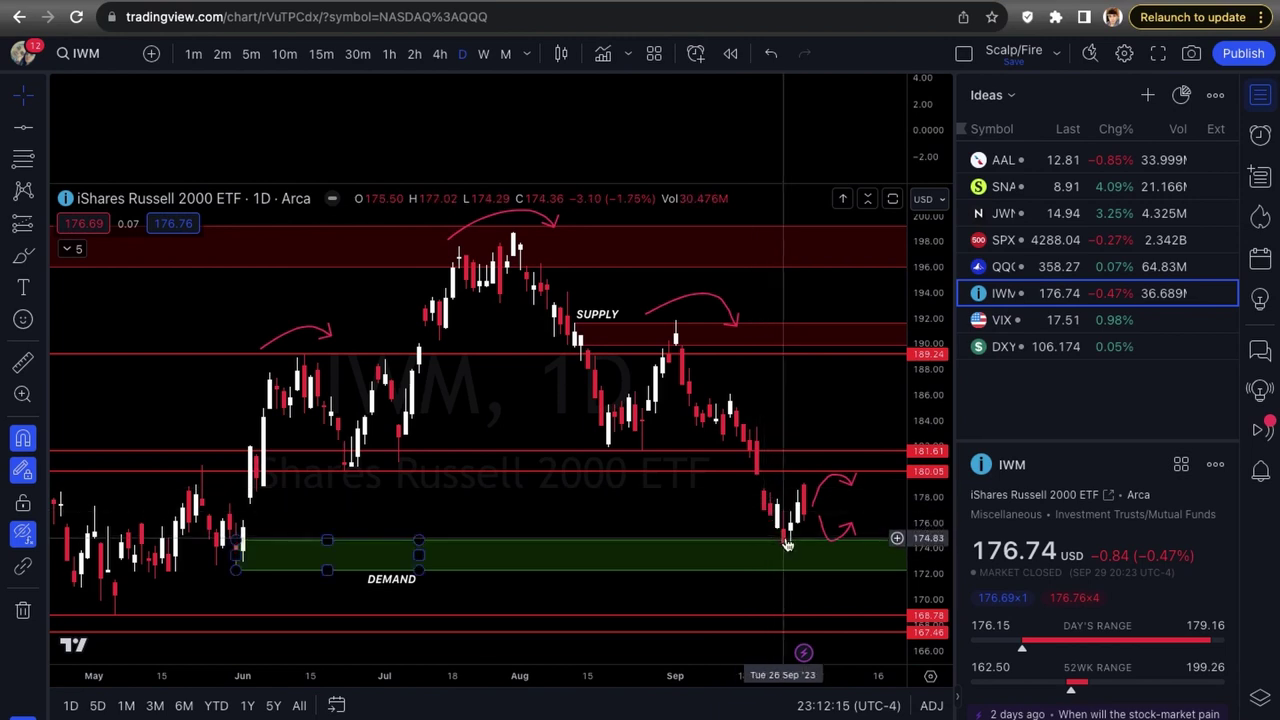
scroll(786, 530, "down", 1)
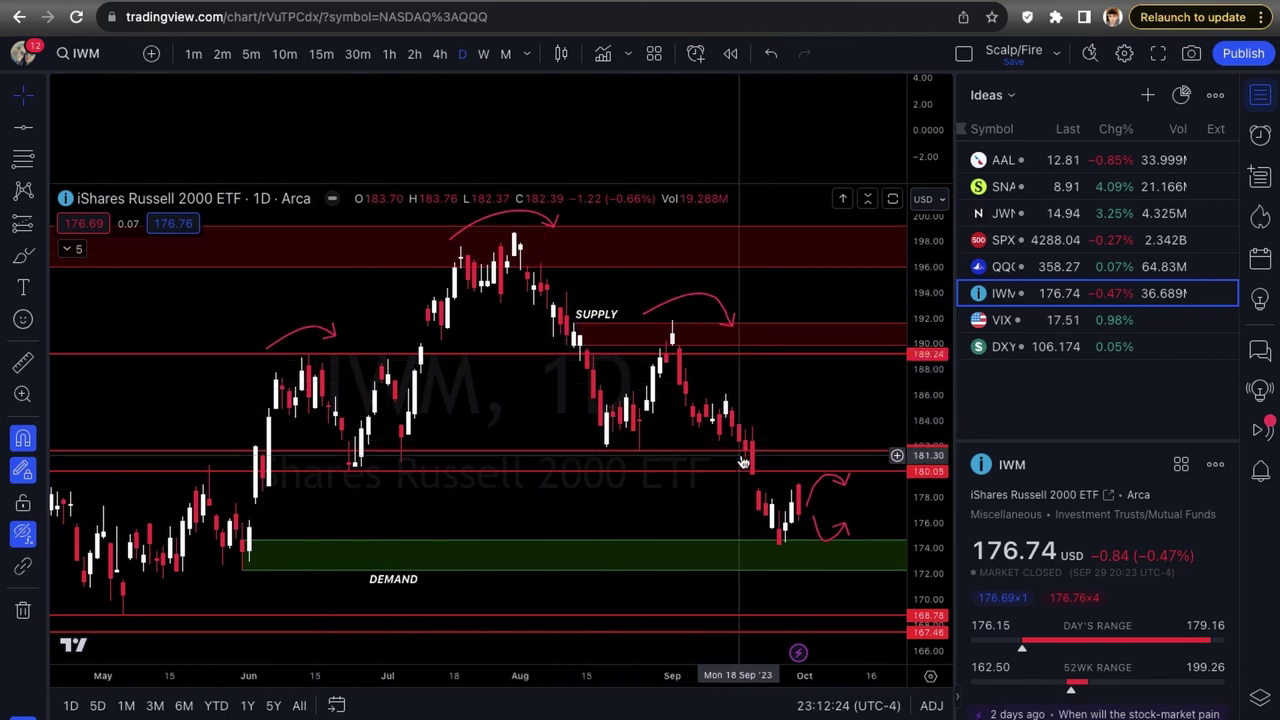
scroll(743, 462, "down", 2)
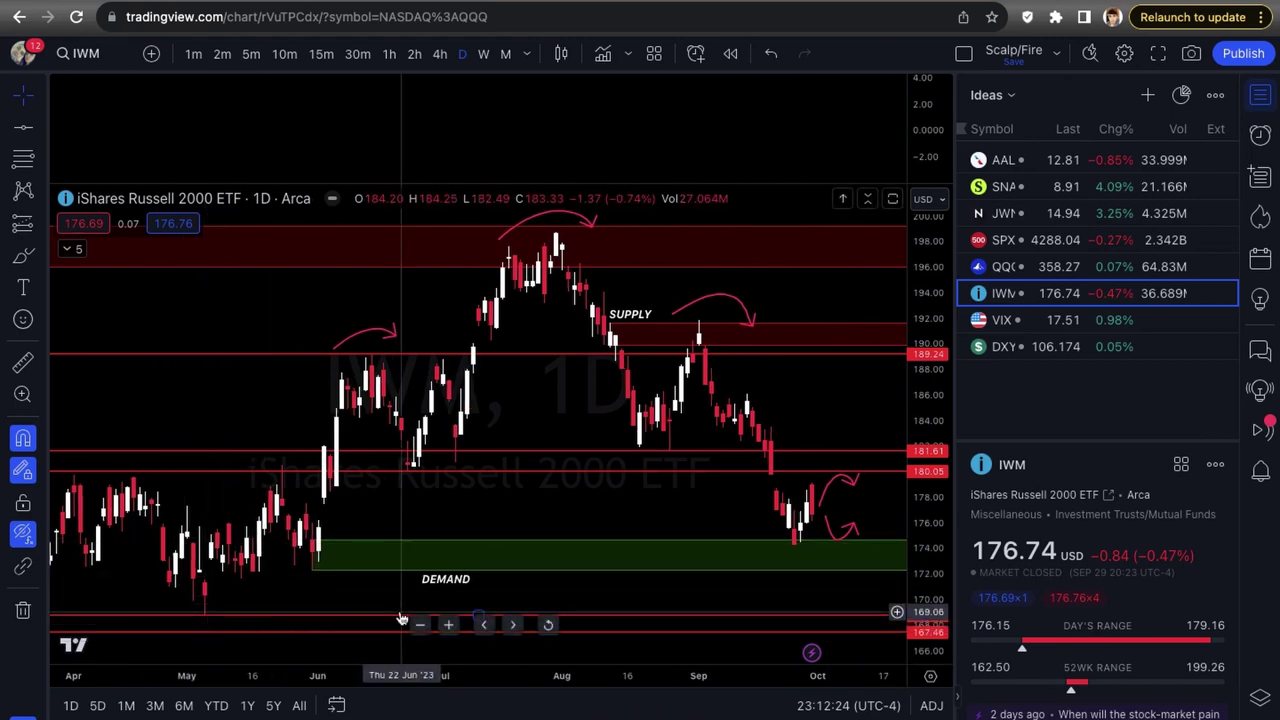
scroll(230, 604, "down", 3)
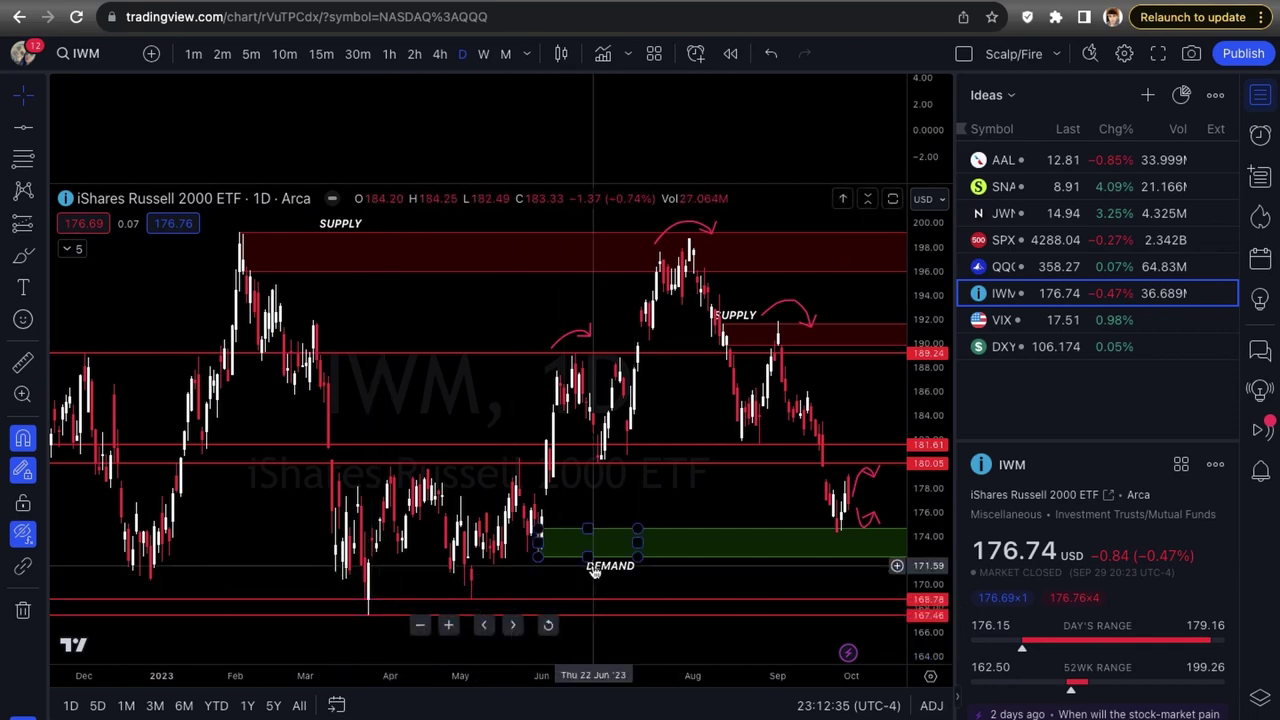
scroll(593, 566, "up", 4)
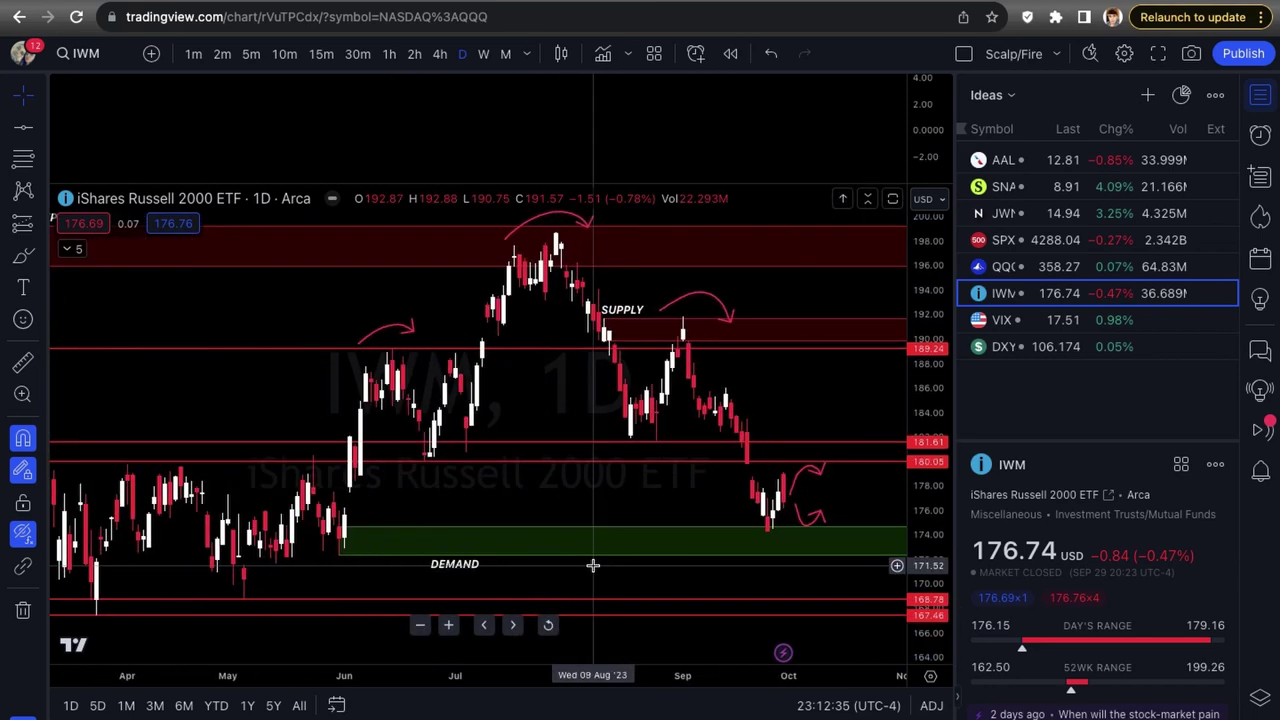
left_click(820, 518)
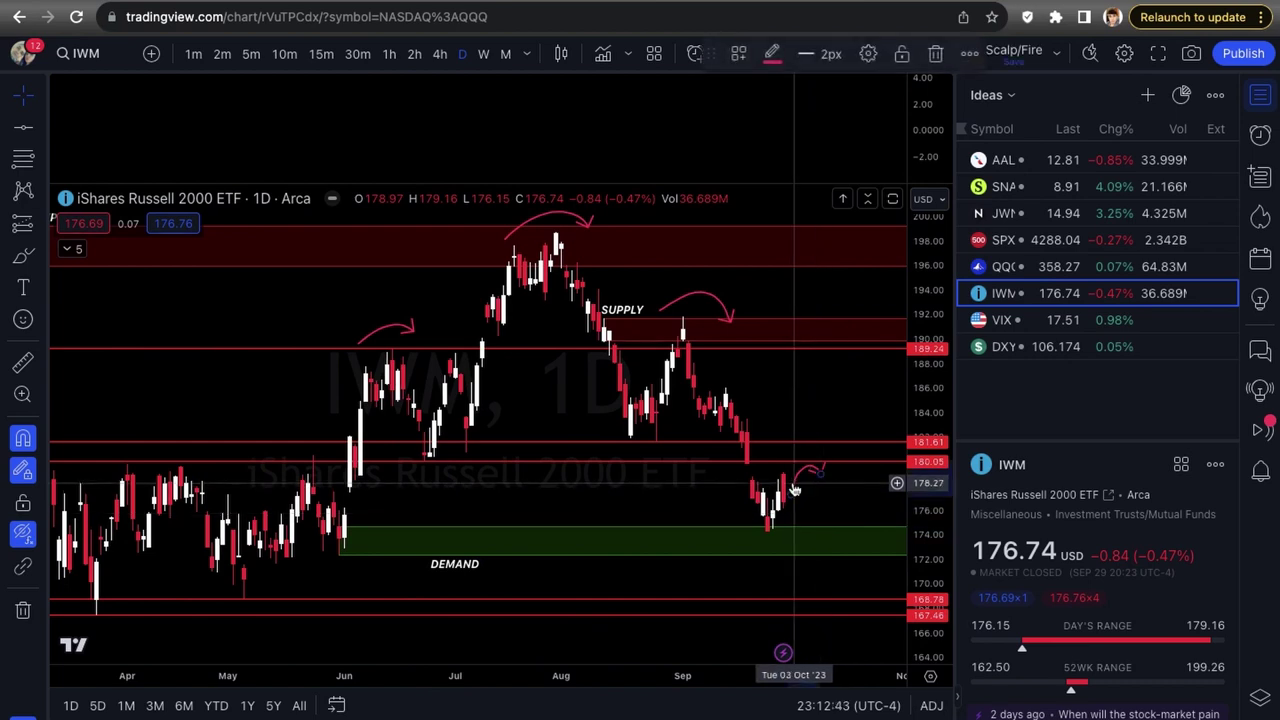
key("Delete")
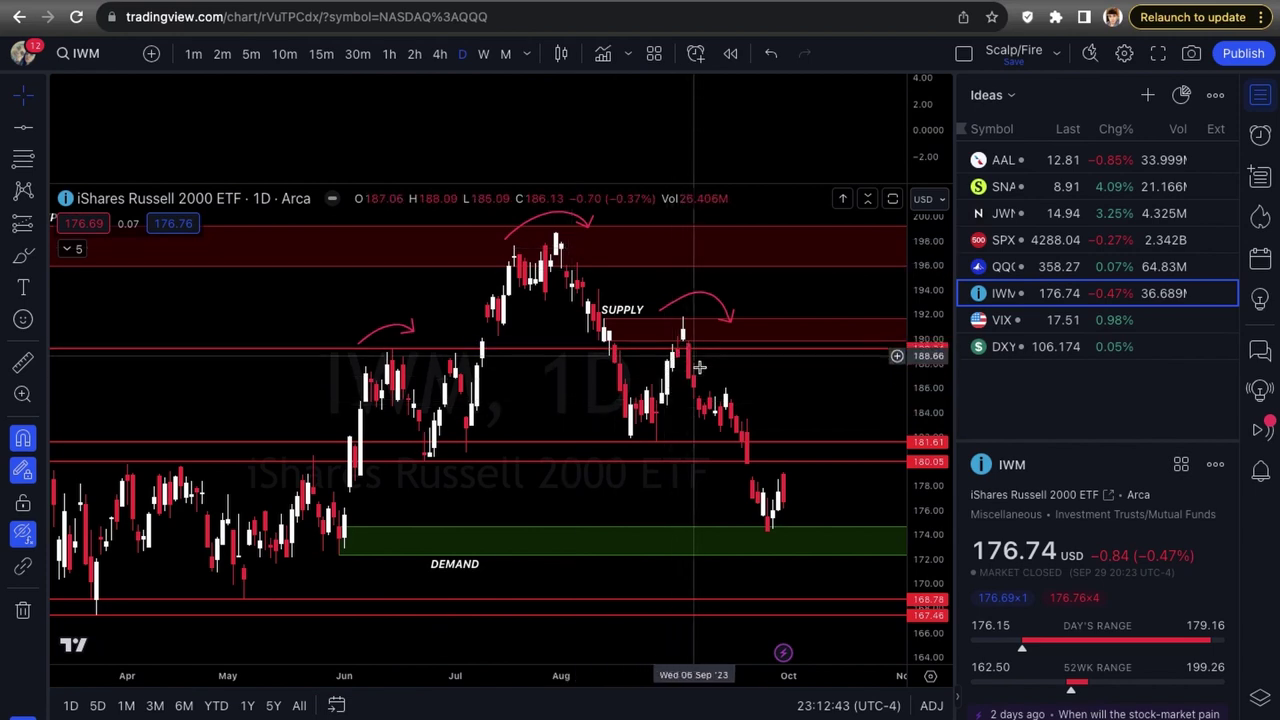
Step: Examine IWM's decline from the upper supply zones through the 181.61 and 180.05 levels to the late-September low at the demand zone
scroll(700, 470, "up", 2)
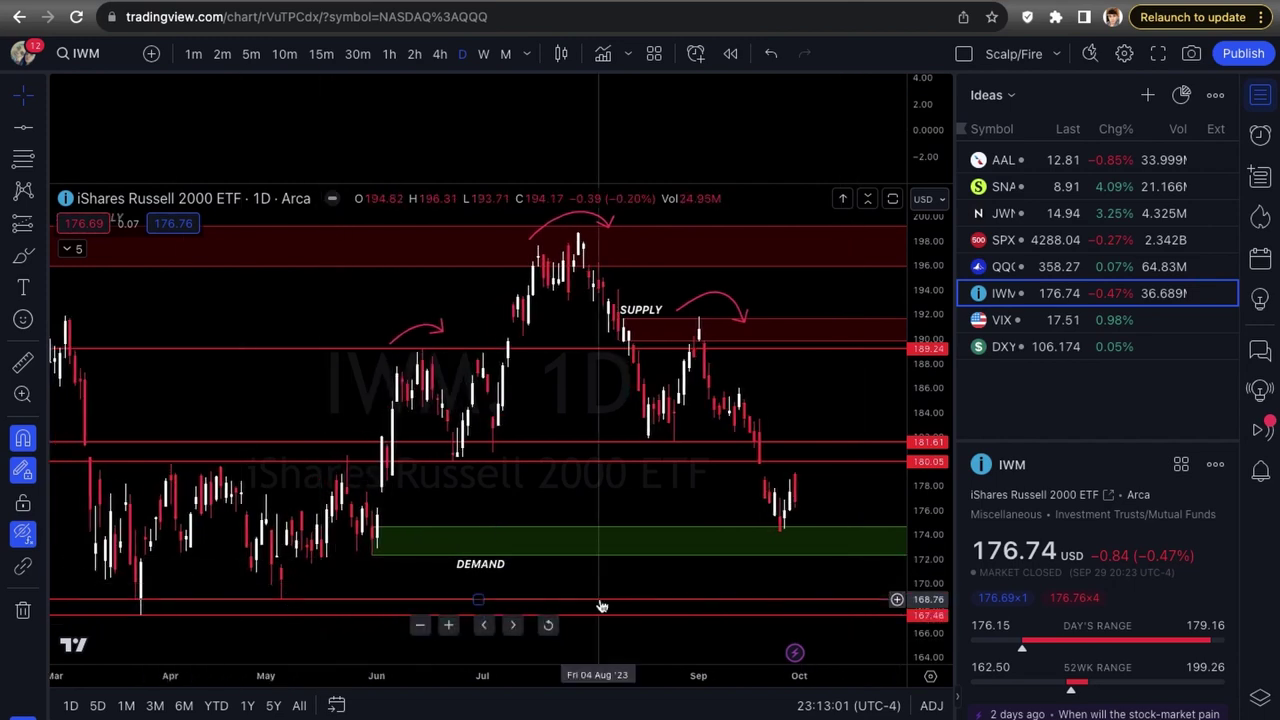
scroll(740, 540, "up", 2)
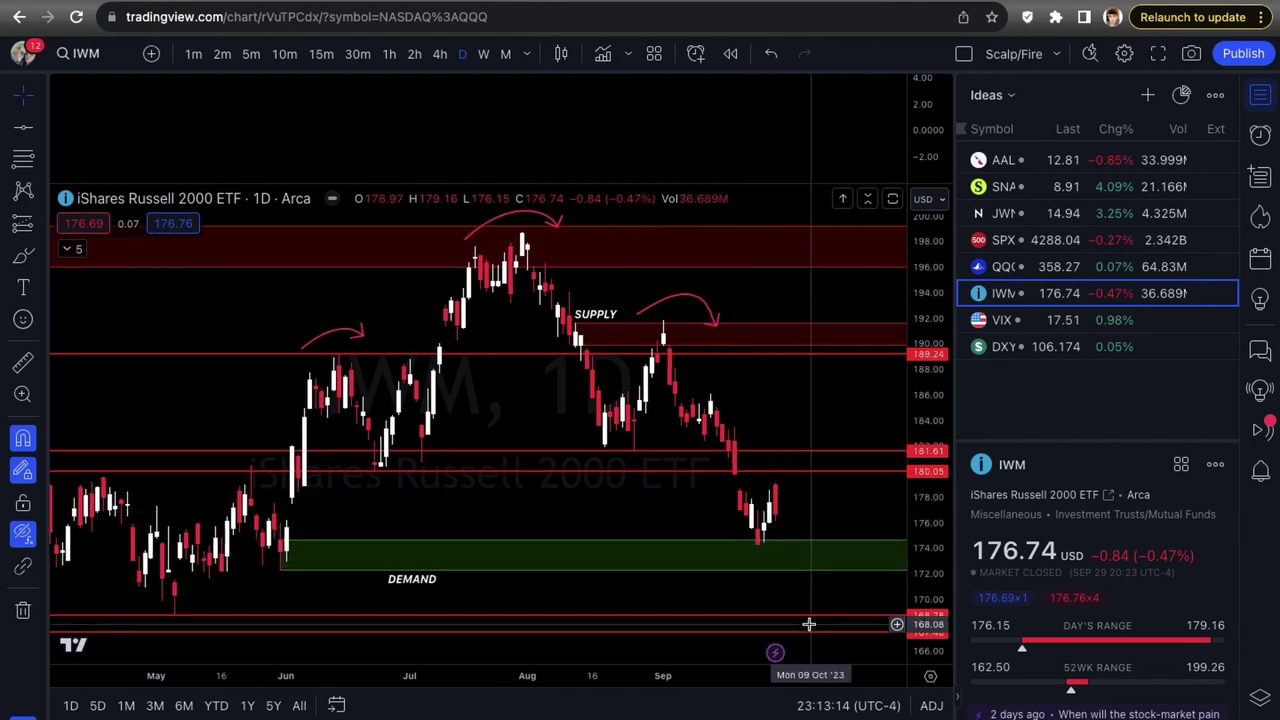
scroll(809, 624, "down", 1)
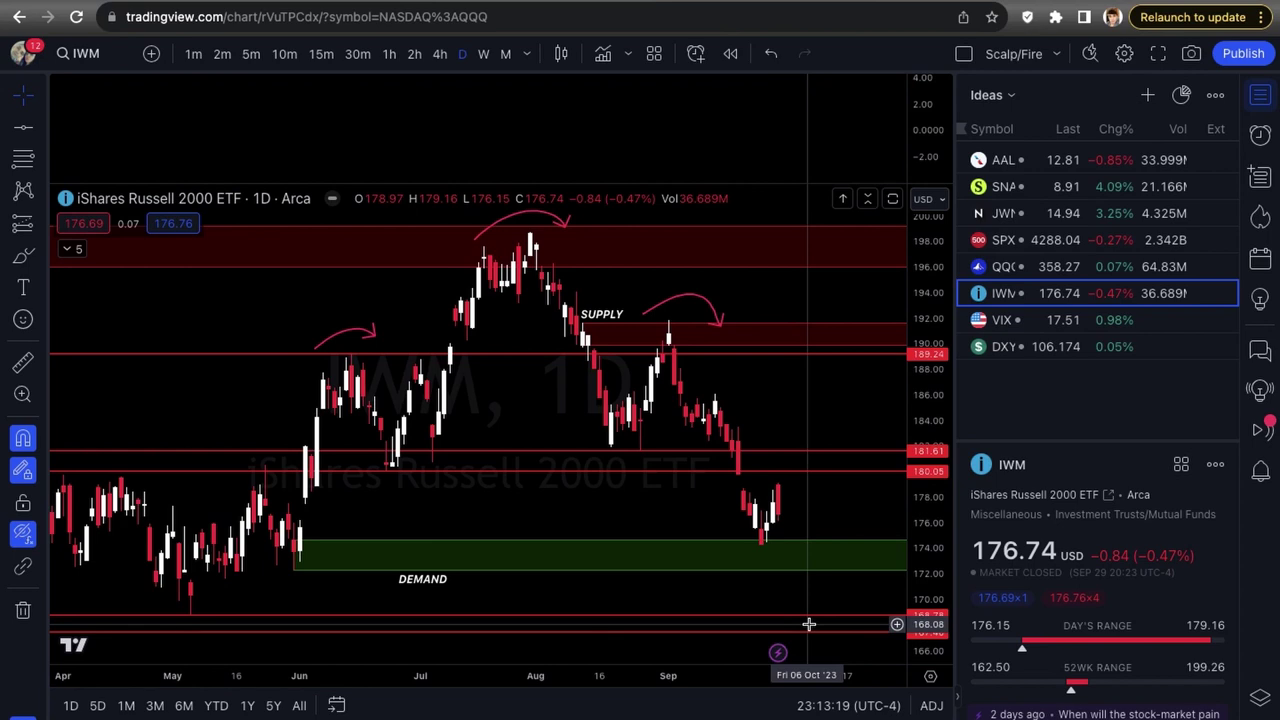
scroll(808, 545, "up", 1)
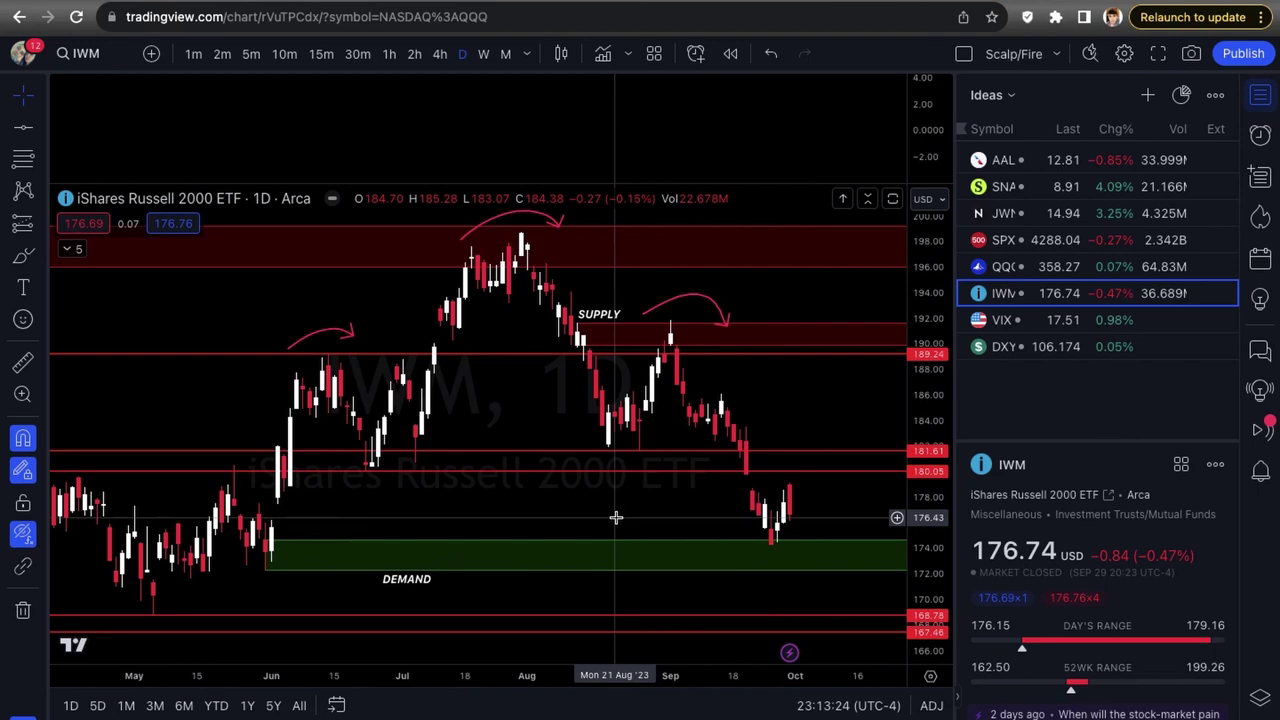
scroll(616, 517, "down", 1)
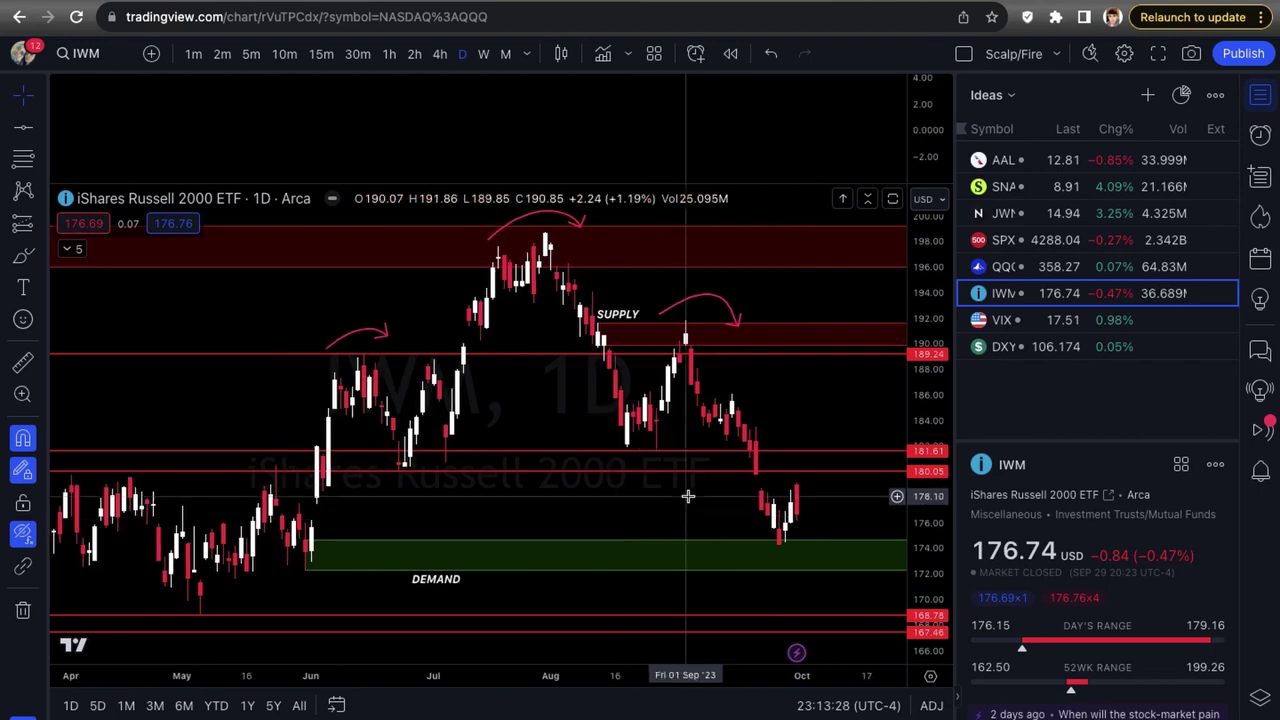
scroll(688, 496, "up", 1)
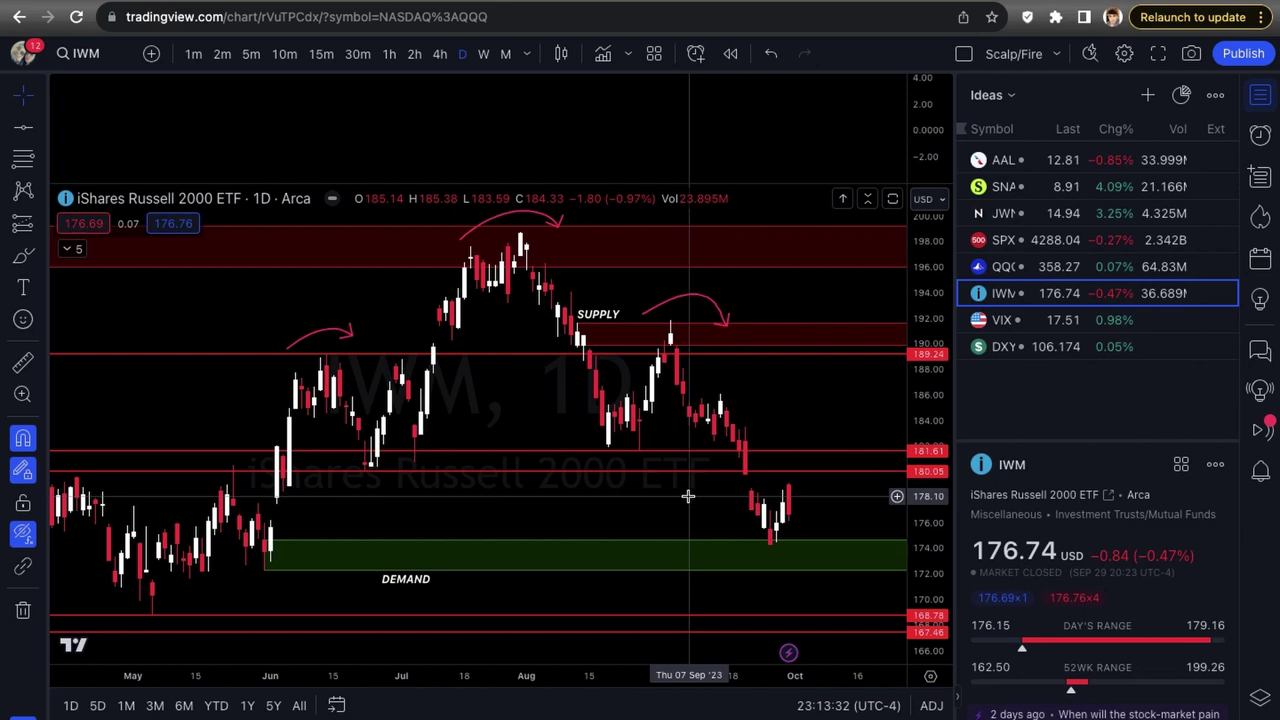
scroll(688, 496, "up", 1)
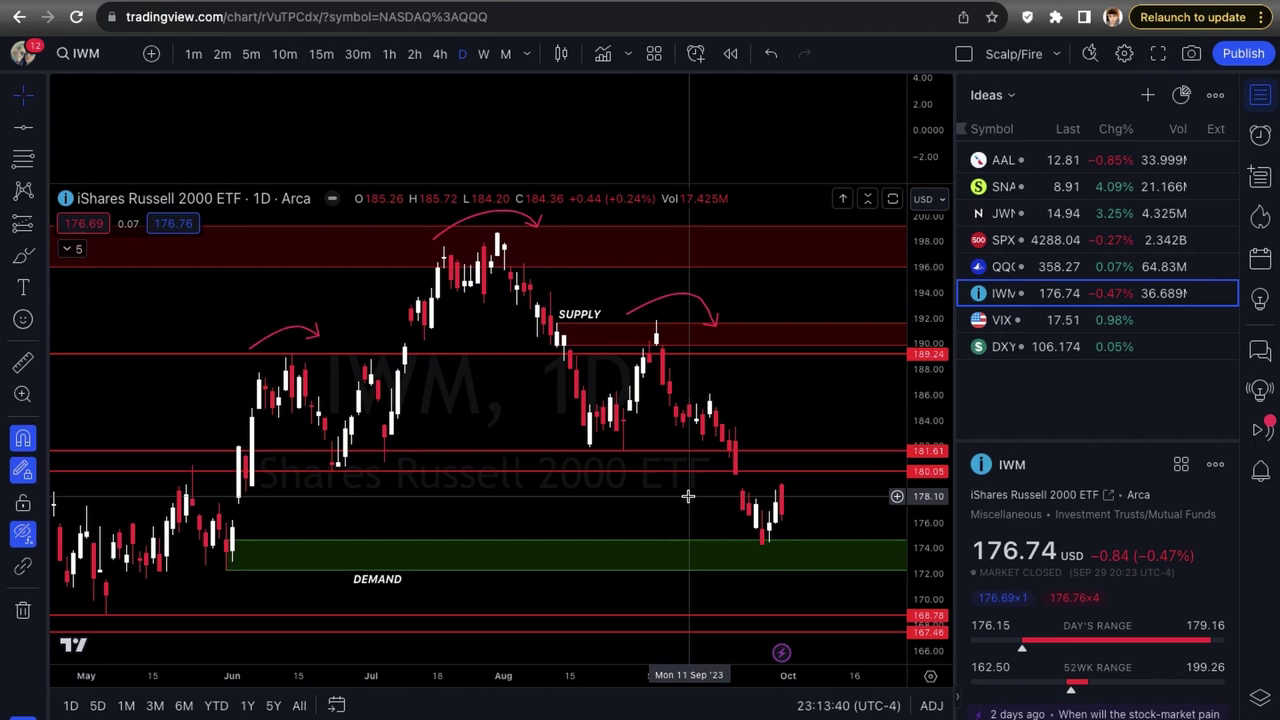
scroll(744, 500, "up", 1)
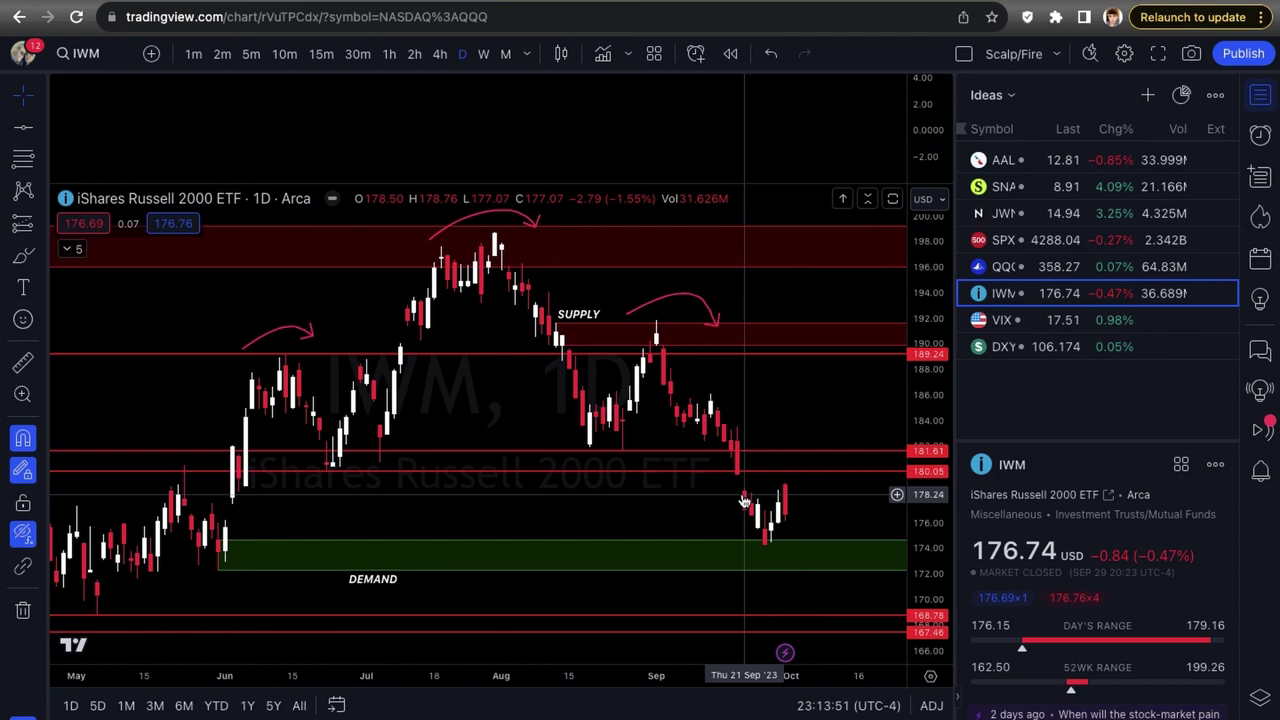
left_click(776, 543)
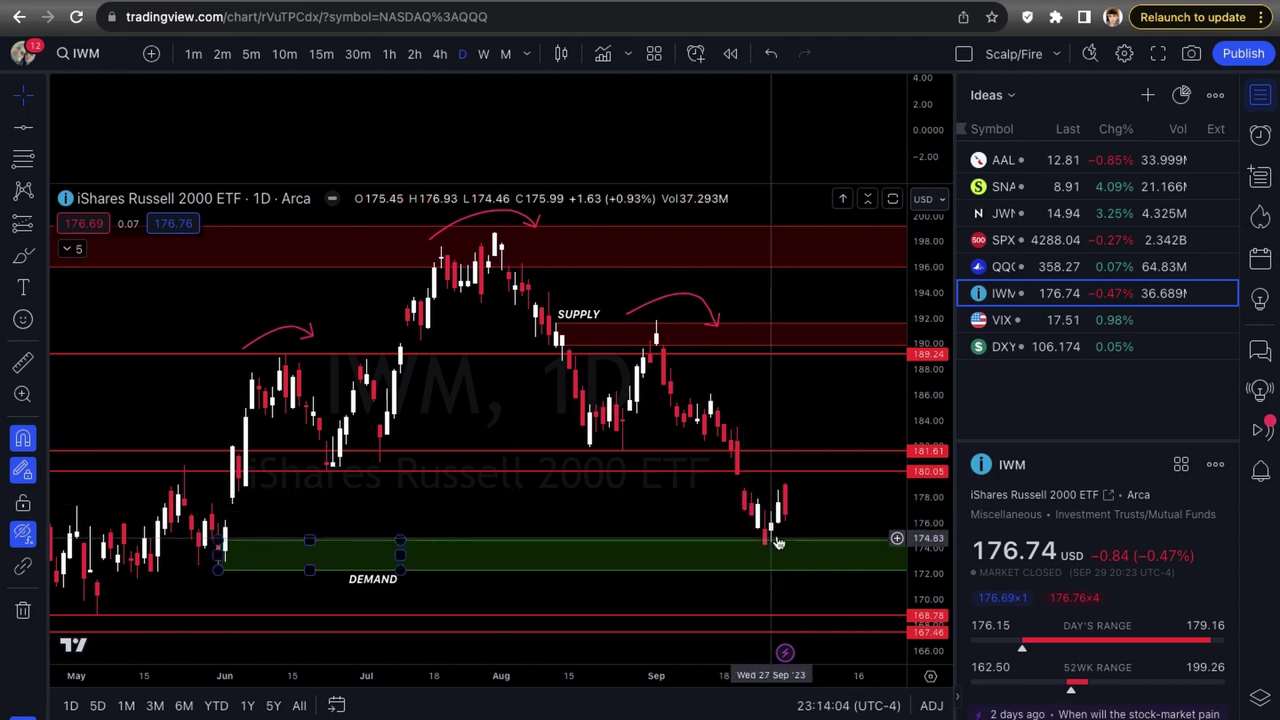
left_click_drag(778, 543, 762, 547)
left_click(763, 548)
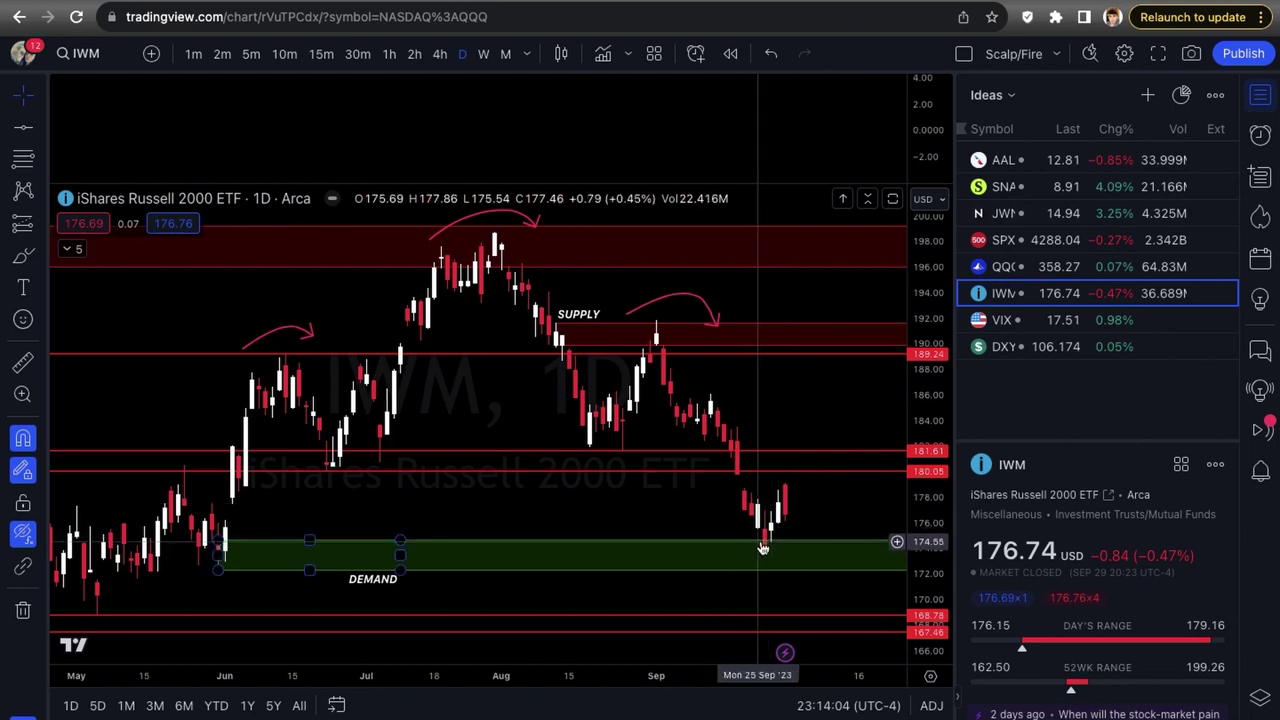
left_click(571, 503)
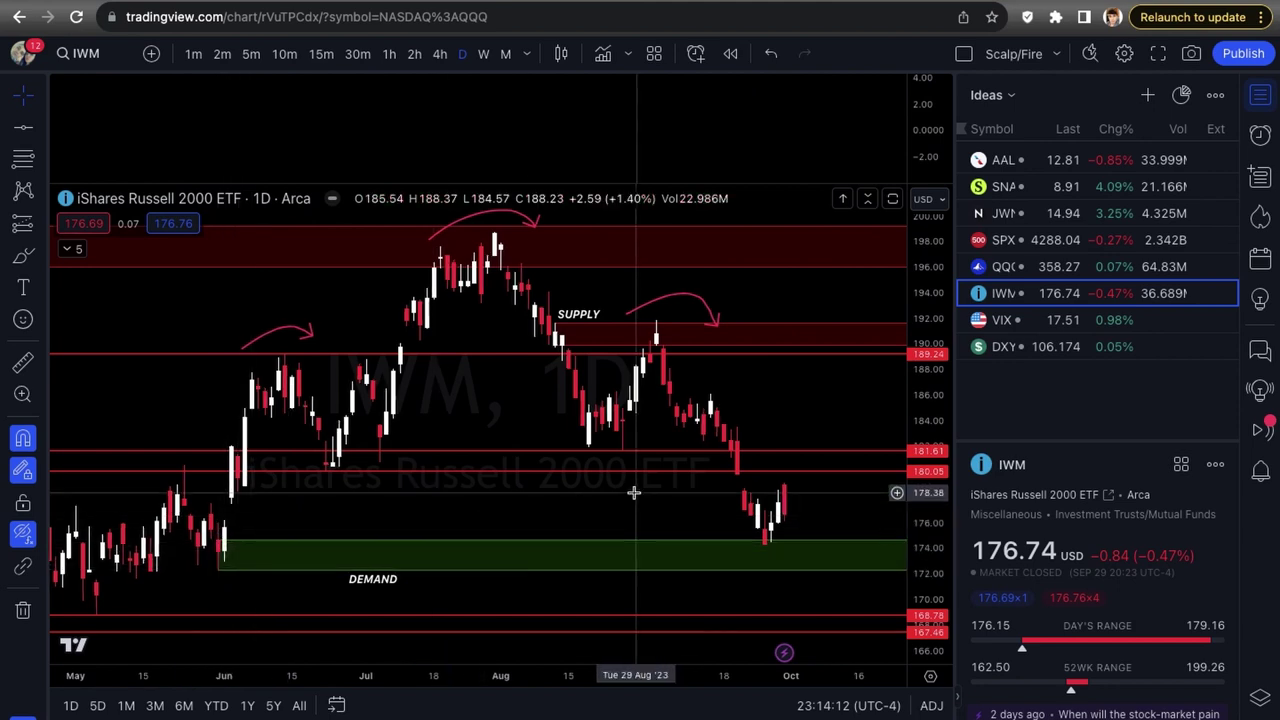
Step: Brush a curved arrow rejecting at the 180.05 level and another bouncing off the demand zone after IWM's last candle
scroll(634, 492, "up", 2)
mouse_move(781, 513)
left_mouse_down()
mouse_move(806, 467)
mouse_move(829, 486)
left_mouse_up()
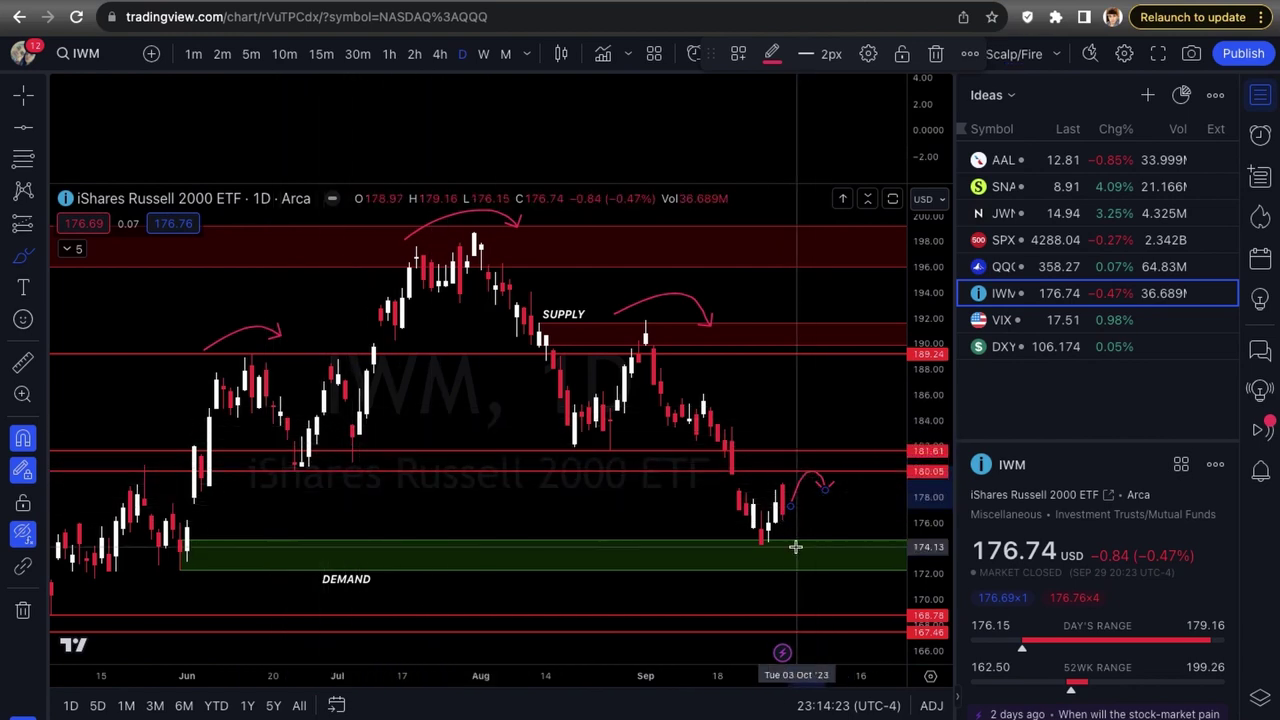
mouse_move(790, 506)
left_mouse_down()
mouse_move(817, 543)
mouse_move(834, 521)
left_mouse_up()
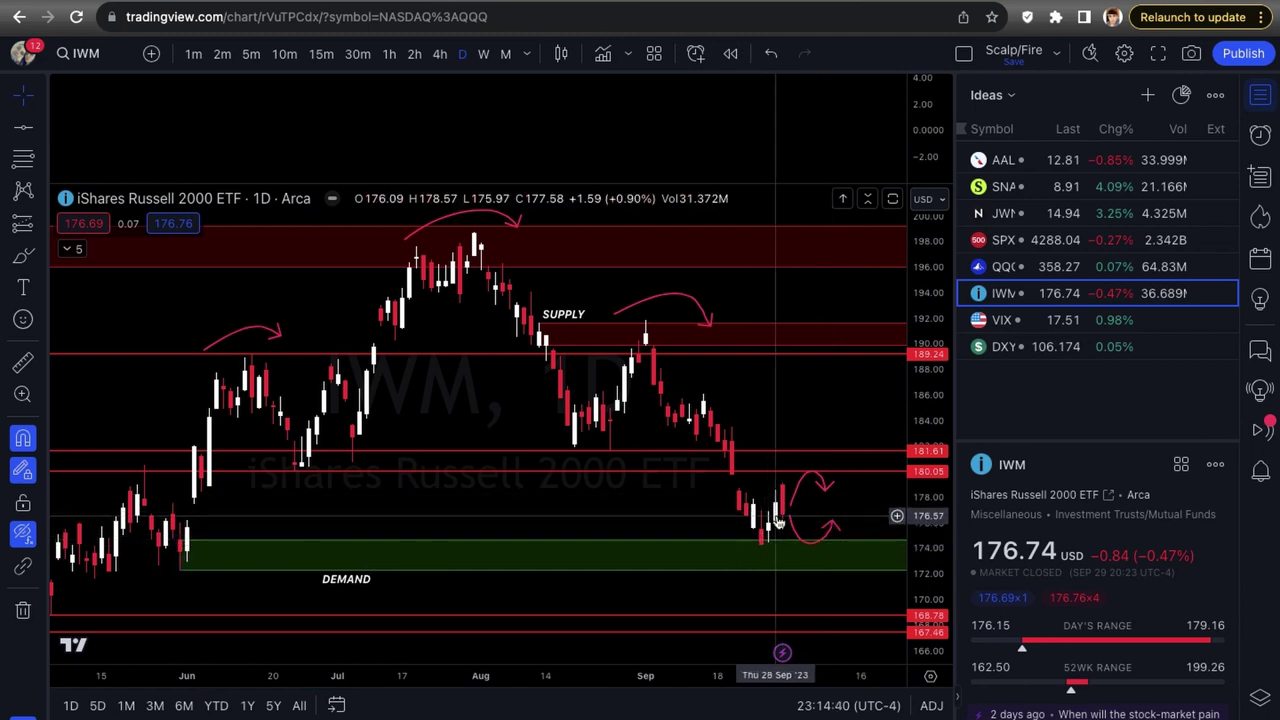
scroll(790, 520, "up", 1)
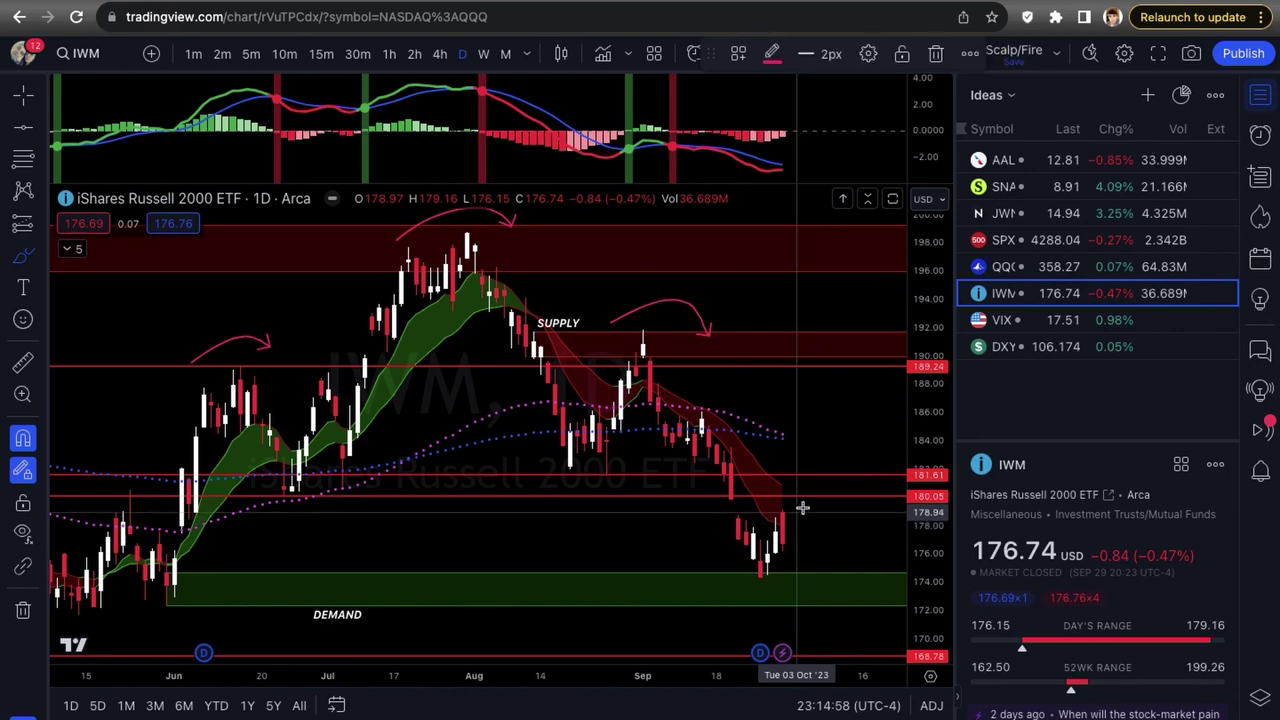
Step: Brush a rising arrow through the 180.05 and 181.61 levels and a dip bouncing off the demand zone after IWM's last candle
left_click_drag(802, 508, 826, 451)
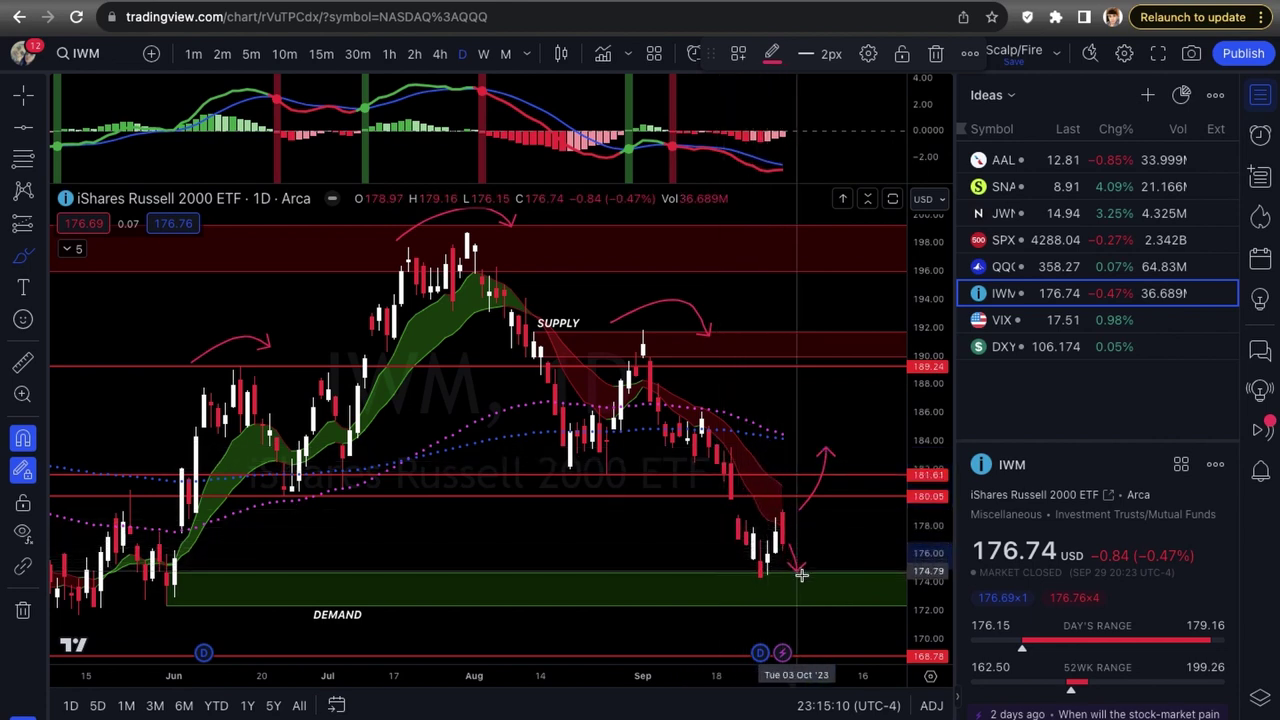
left_click_drag(813, 580, 817, 560)
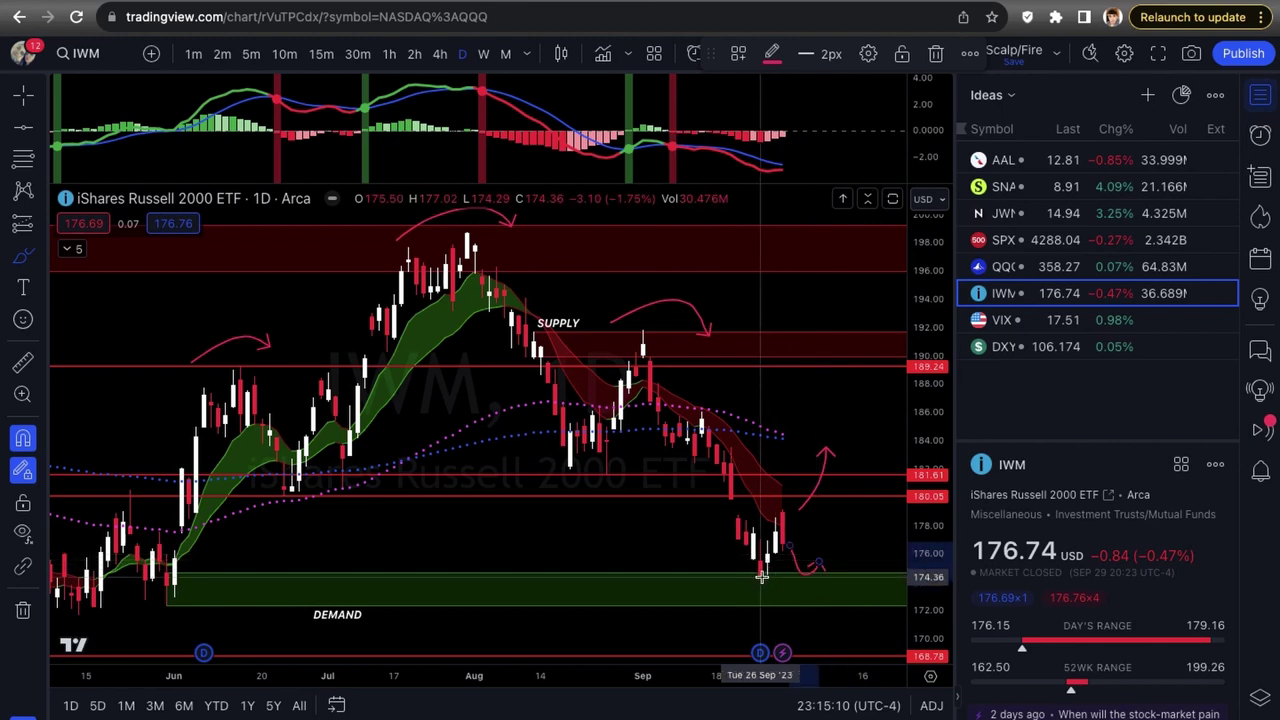
Step: Switch to the VIX daily chart and examine its late-September candles against the 18.88, 17.08 and 15.53 levels
key("space")
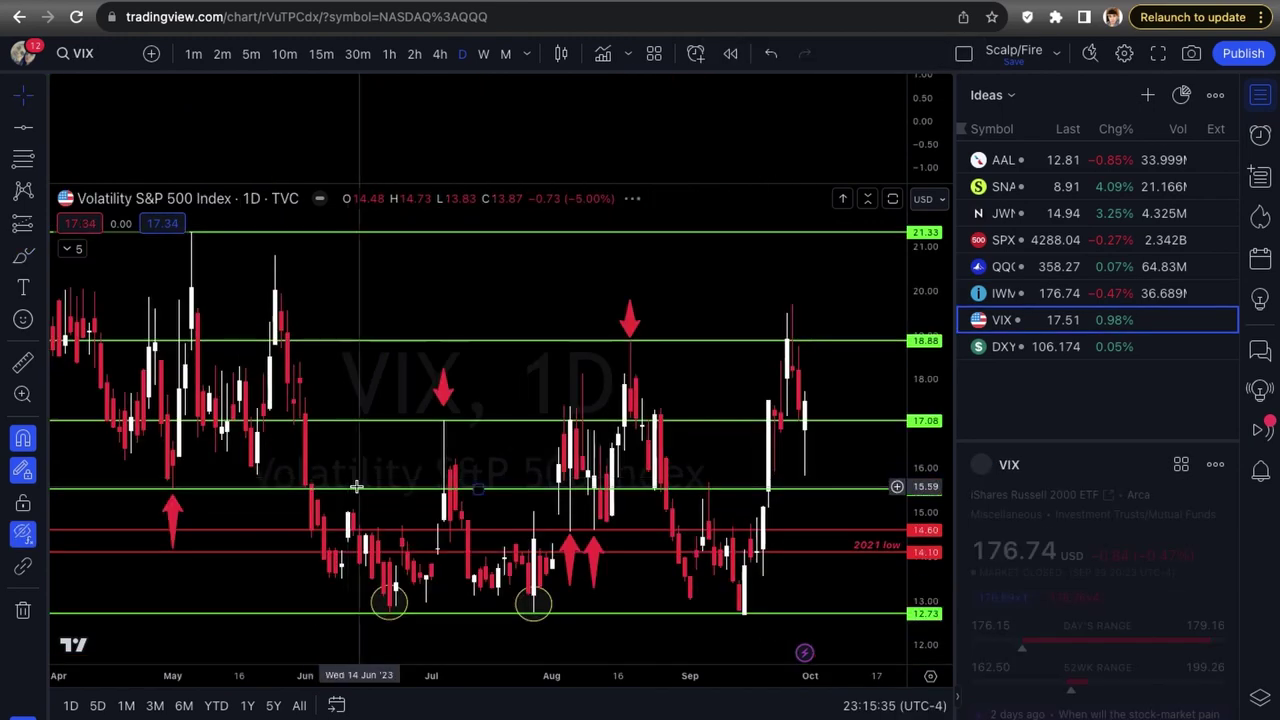
scroll(604, 510, "up", 1)
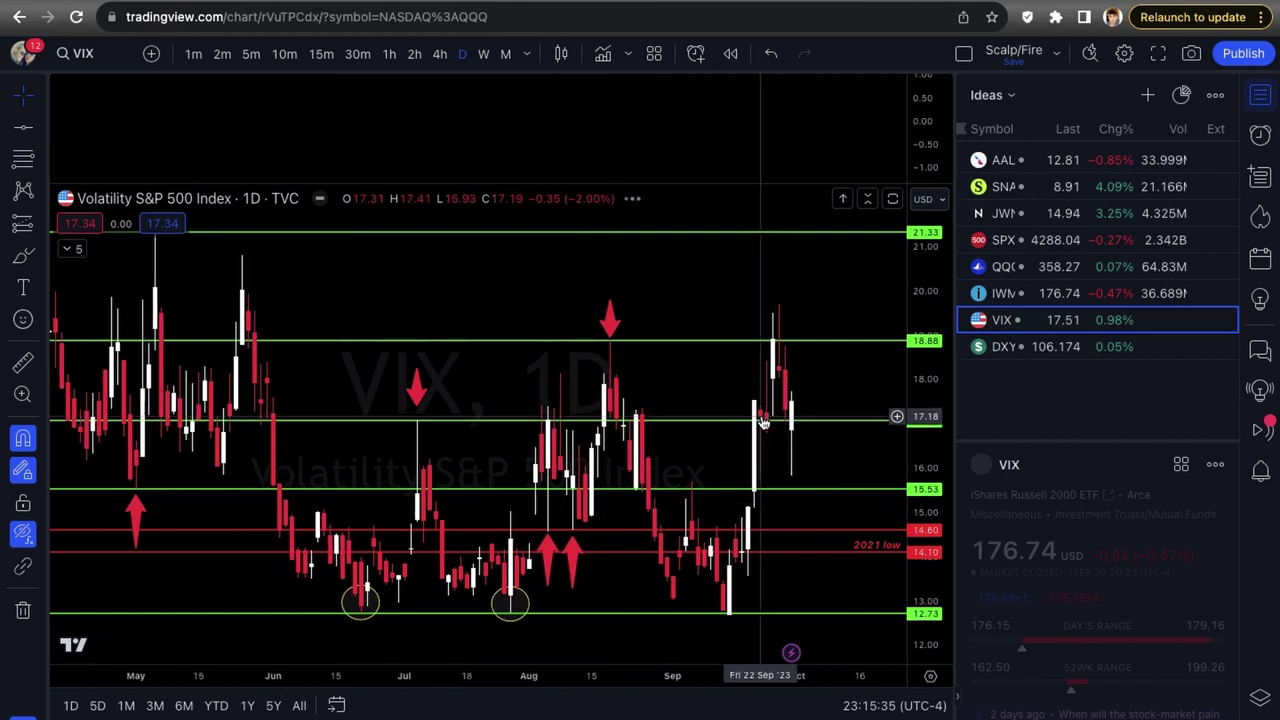
scroll(789, 520, "up", 5)
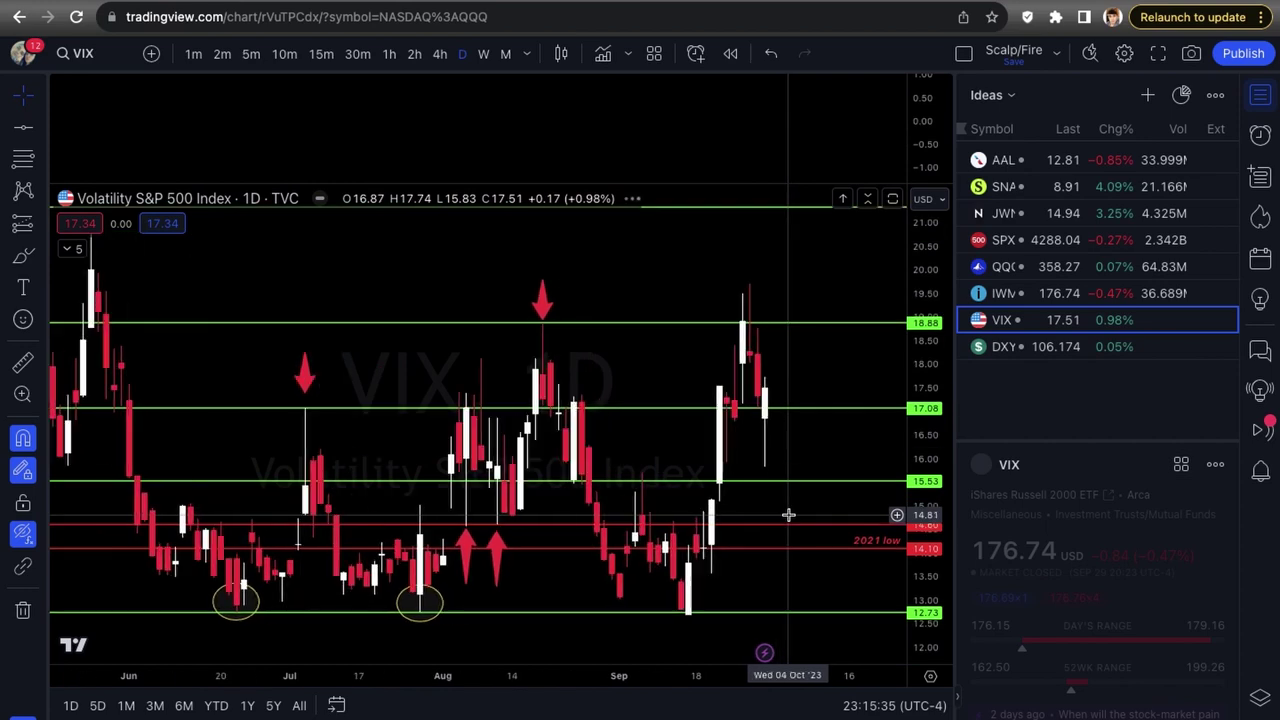
scroll(789, 515, "up", 4)
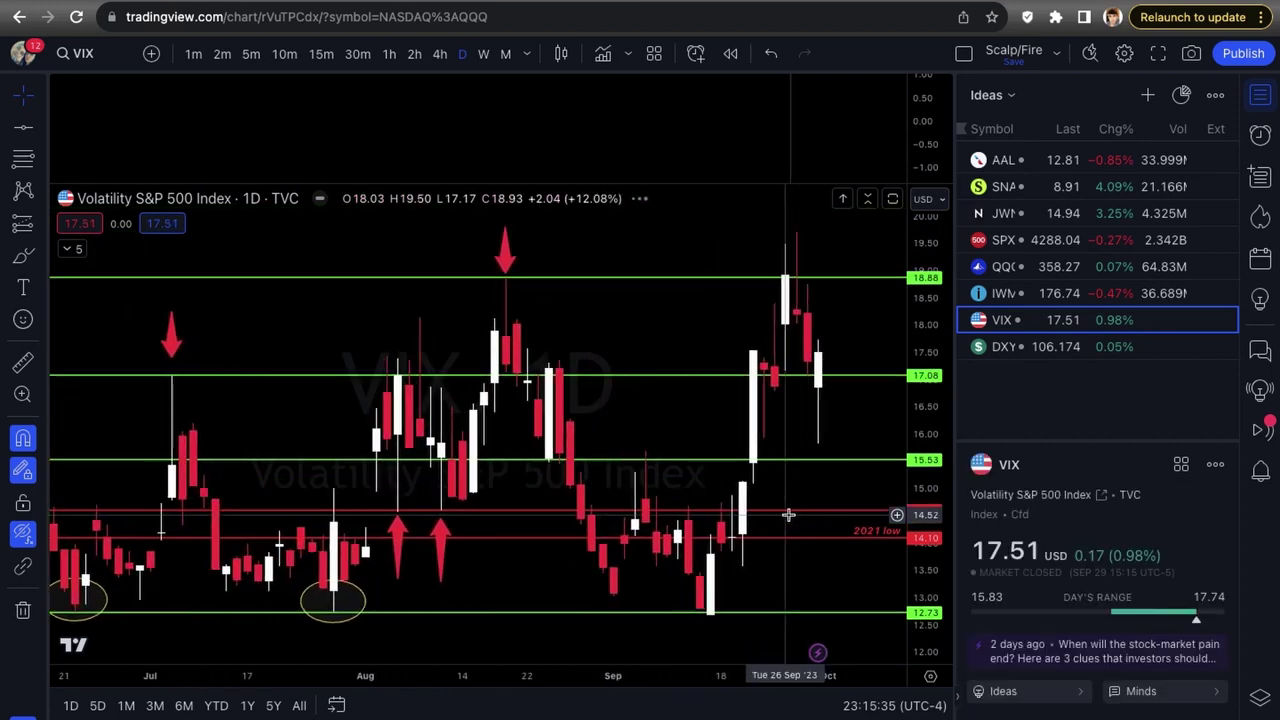
scroll(789, 515, "up", 2)
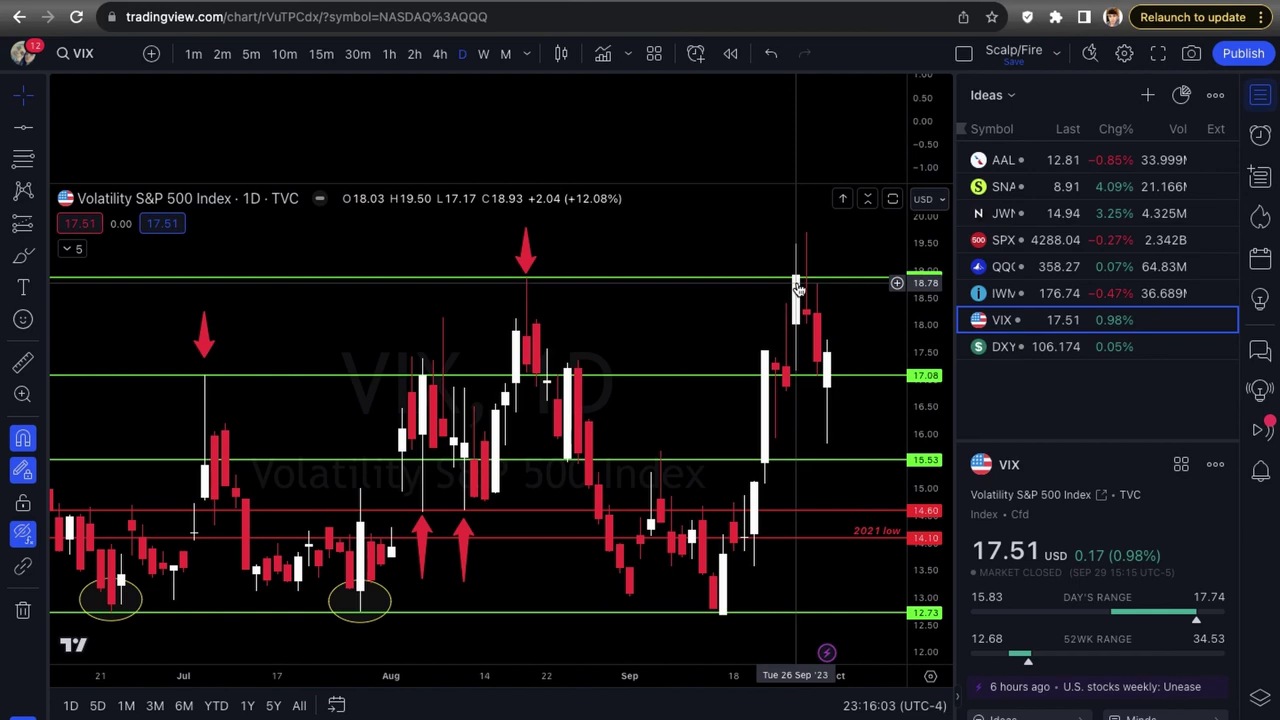
scroll(799, 289, "down", 1)
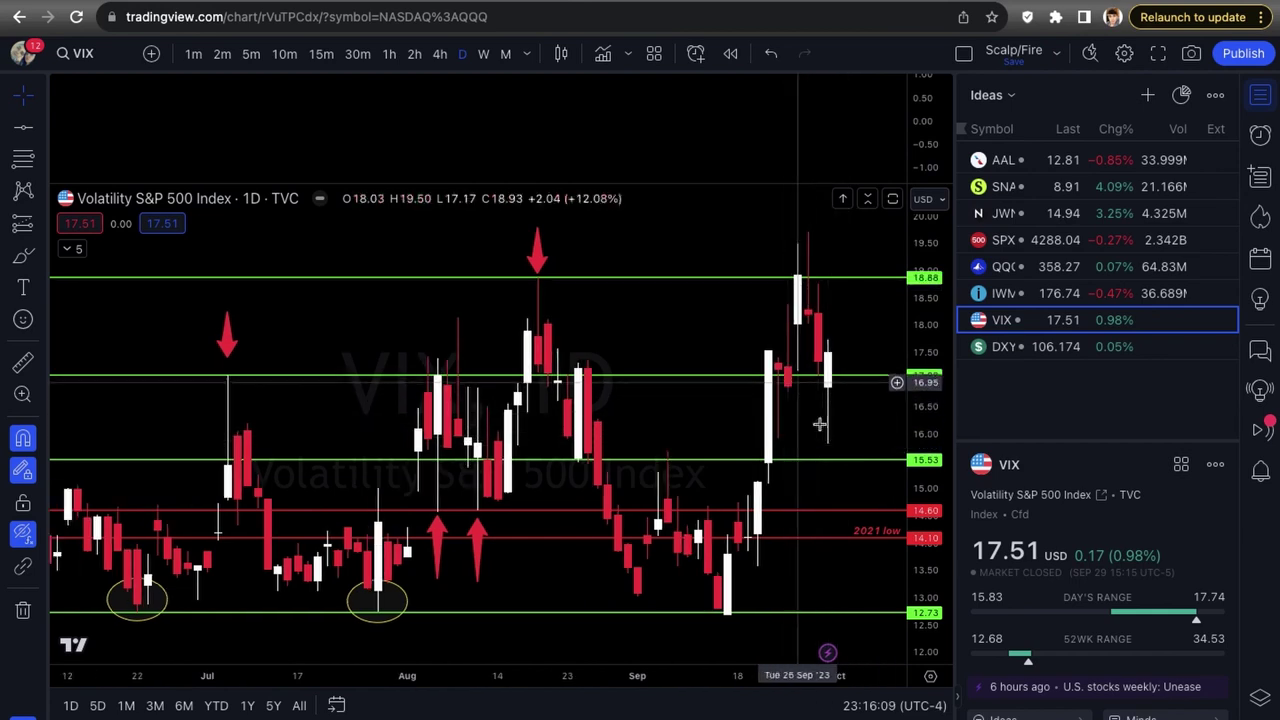
scroll(804, 414, "down", 1)
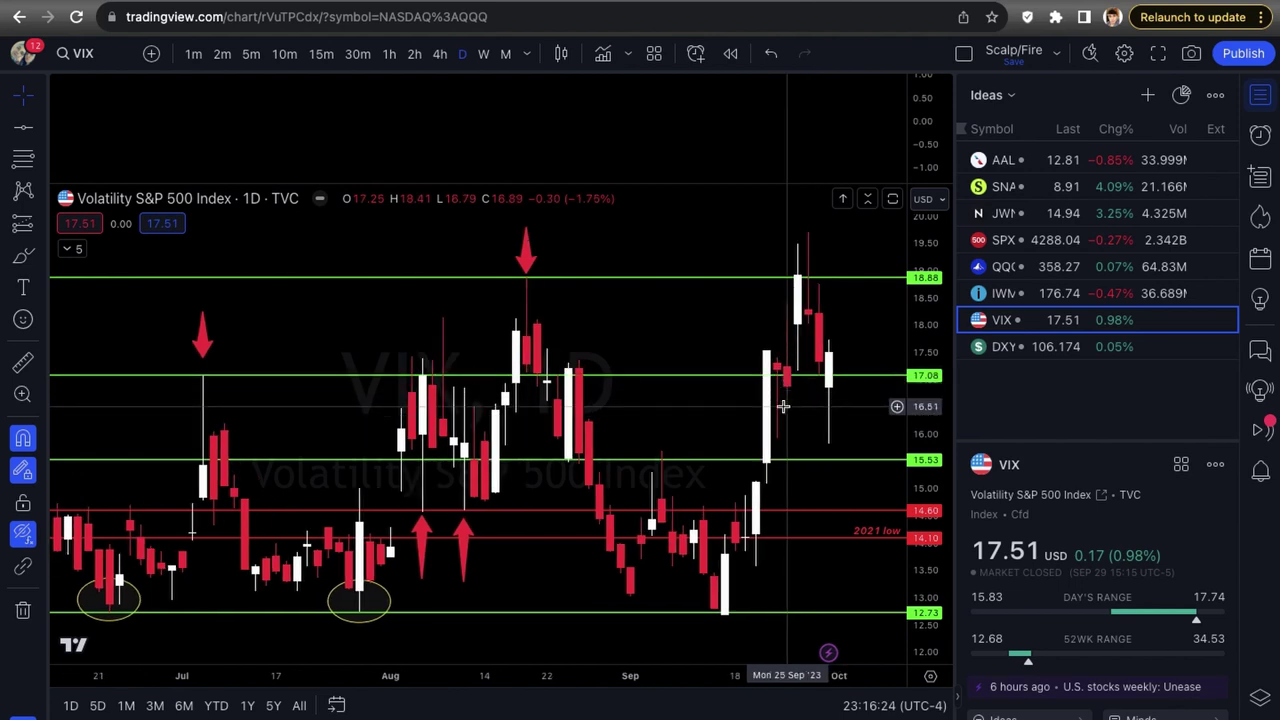
scroll(783, 406, "up", 1)
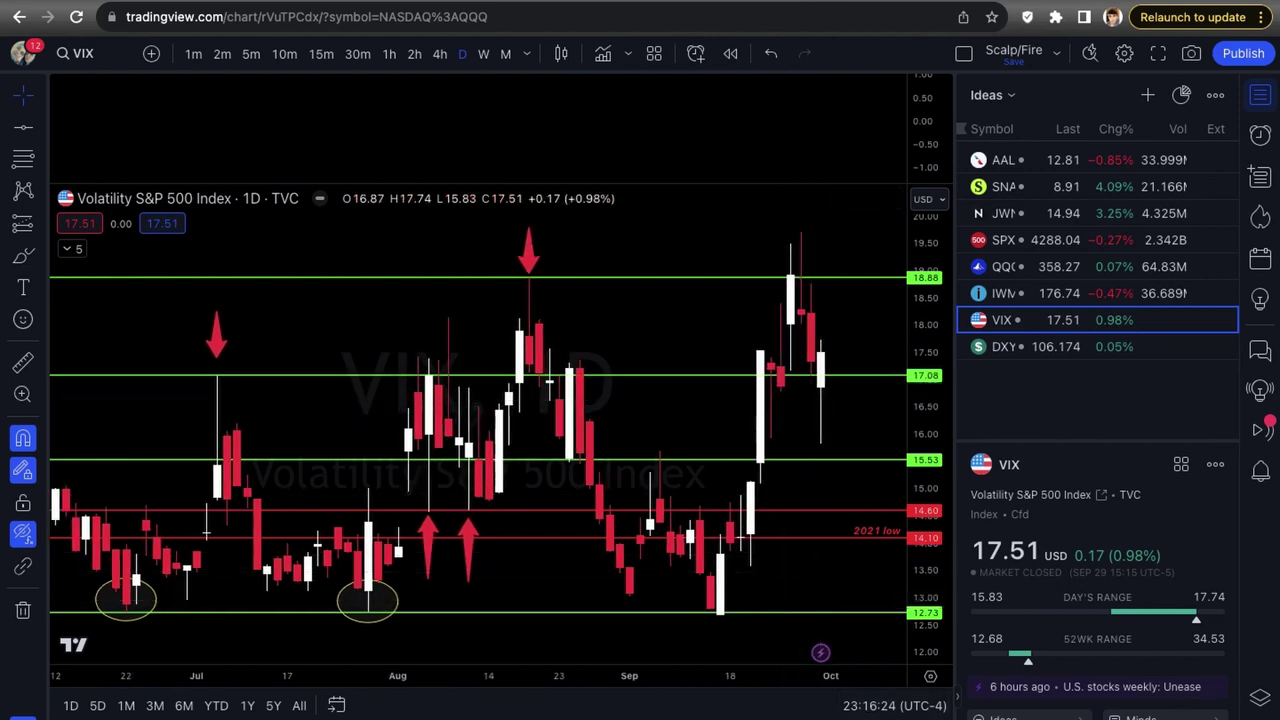
Step: Brush a short falling arrow to the 17.08 level after VIX's last candle and delete it
left_click_drag(836, 355, 850, 384)
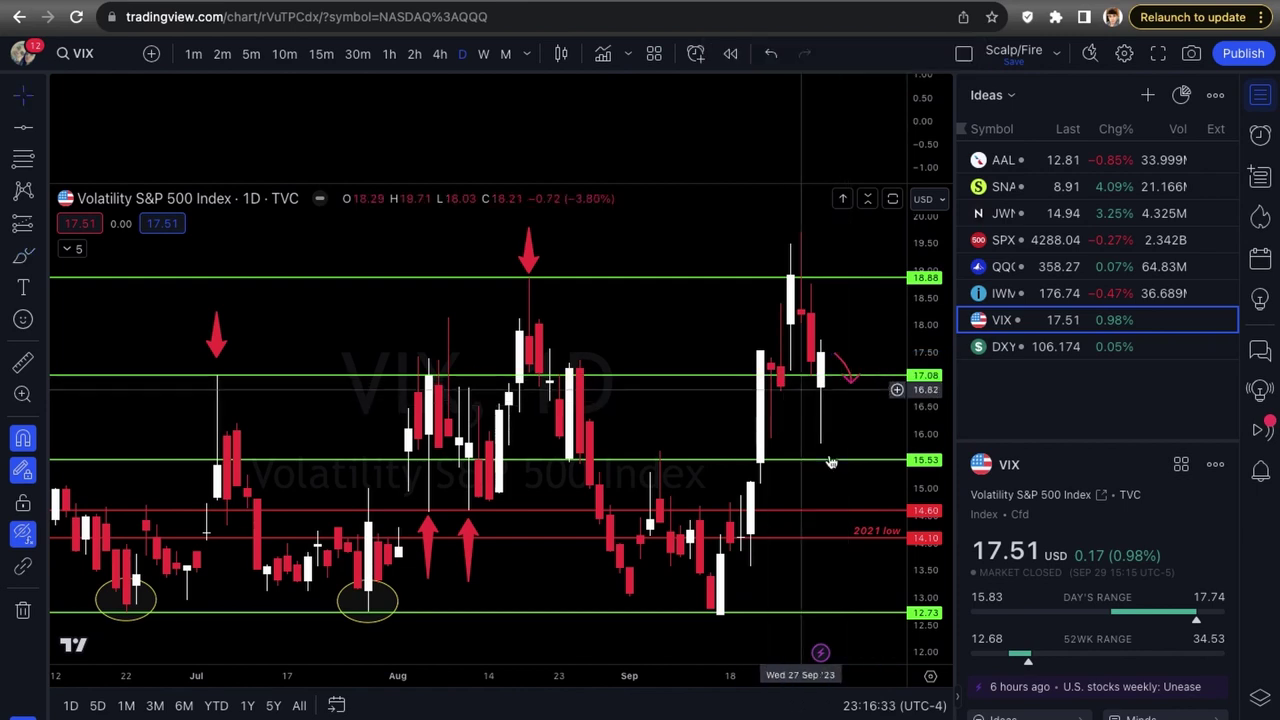
scroll(855, 390, "up", 1)
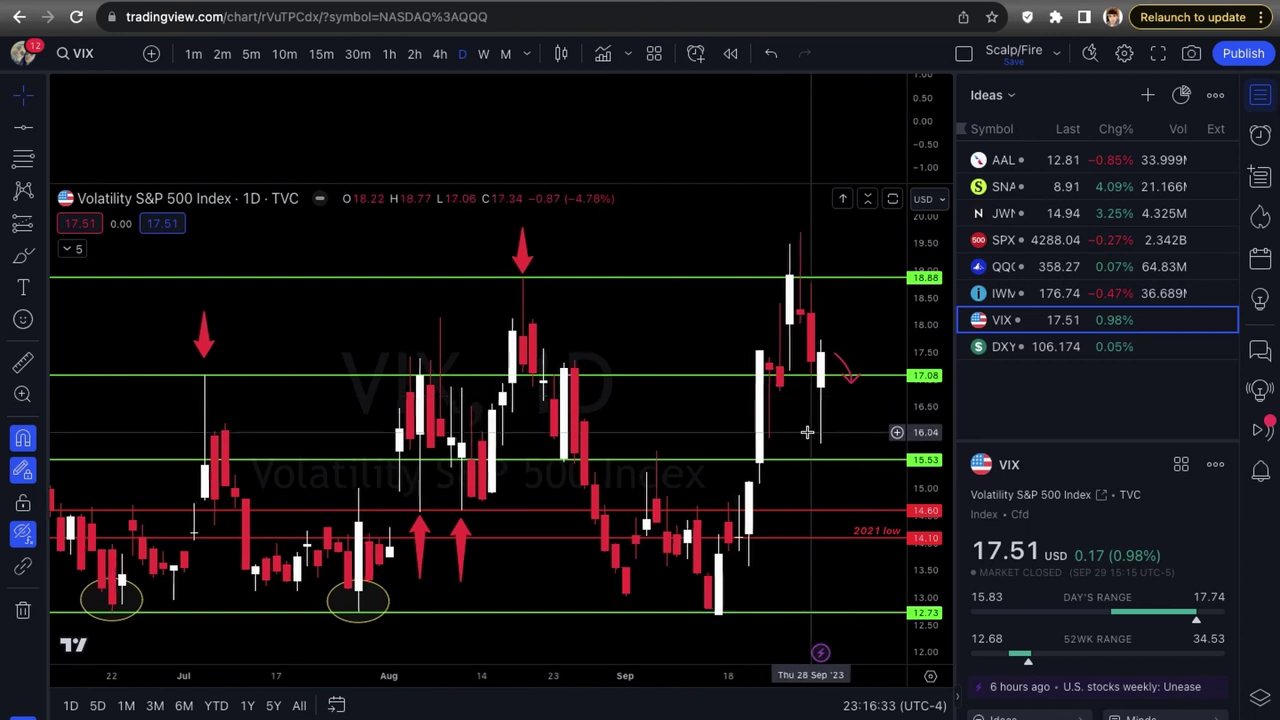
scroll(810, 410, "down", 1)
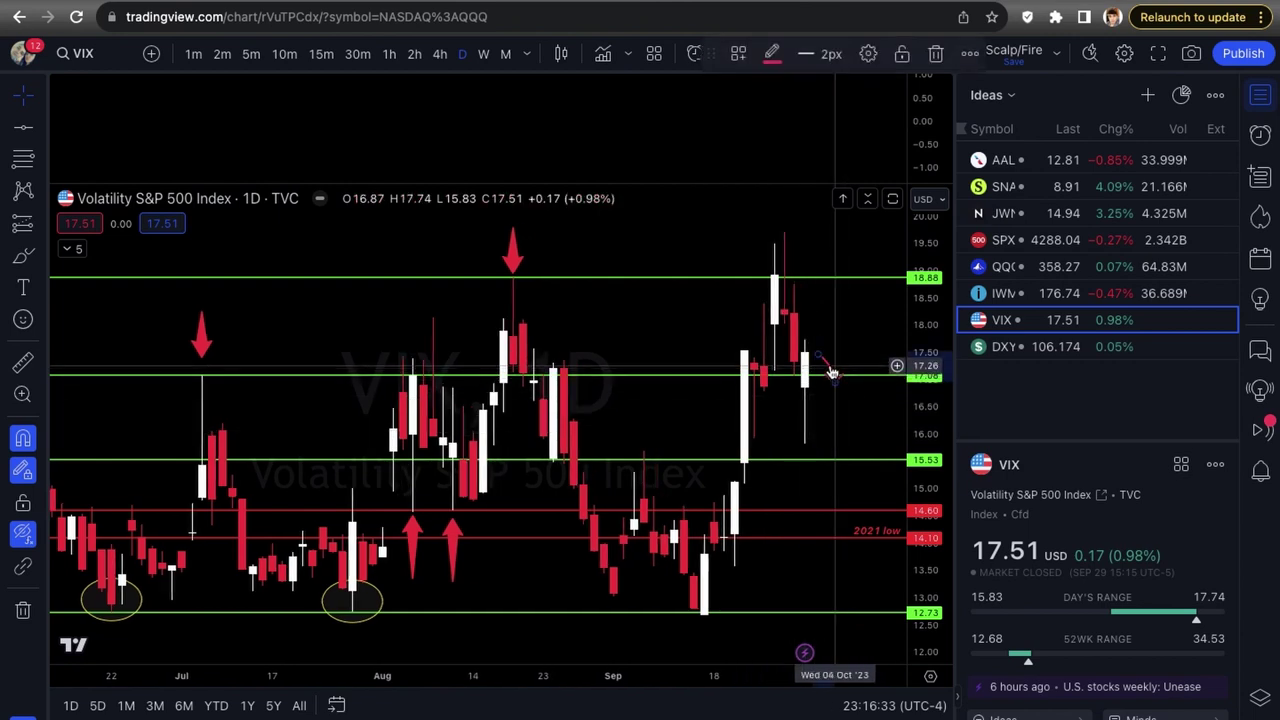
scroll(849, 409, "down", 2)
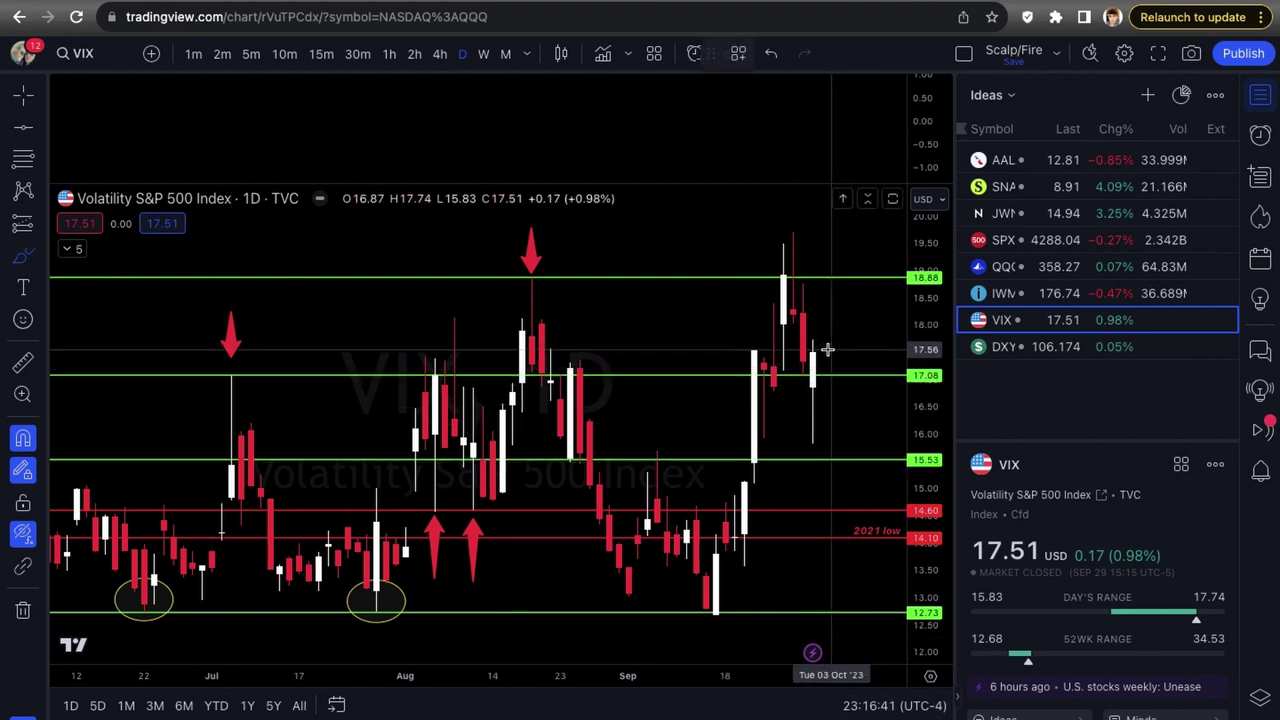
Step: Brush a path rising to the 18.88 level and turning down after VIX's last candle
mouse_move(826, 353)
left_mouse_down()
mouse_move(840, 295)
mouse_move(861, 283)
mouse_move(874, 297)
left_mouse_up()
scroll(787, 375, "down", 1)
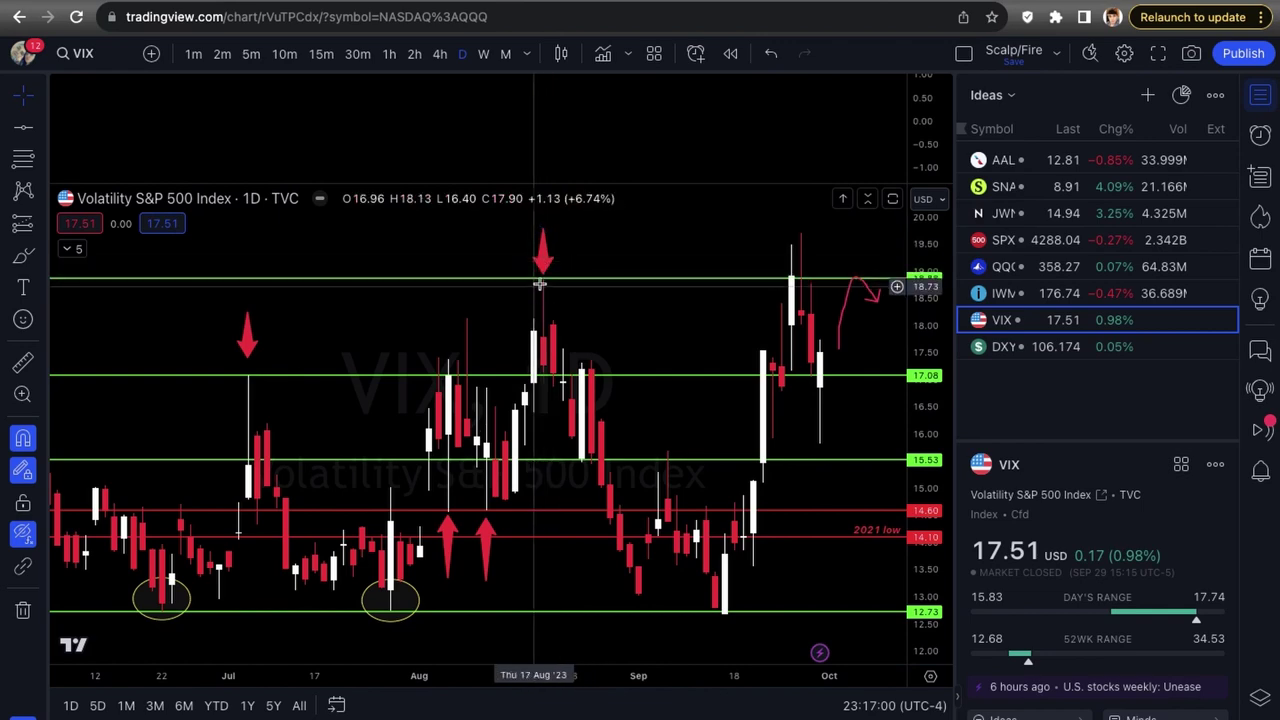
Step: Review VIX's earlier reactions at the 18.88 level and its price history back to April
scroll(514, 300, "down", 1)
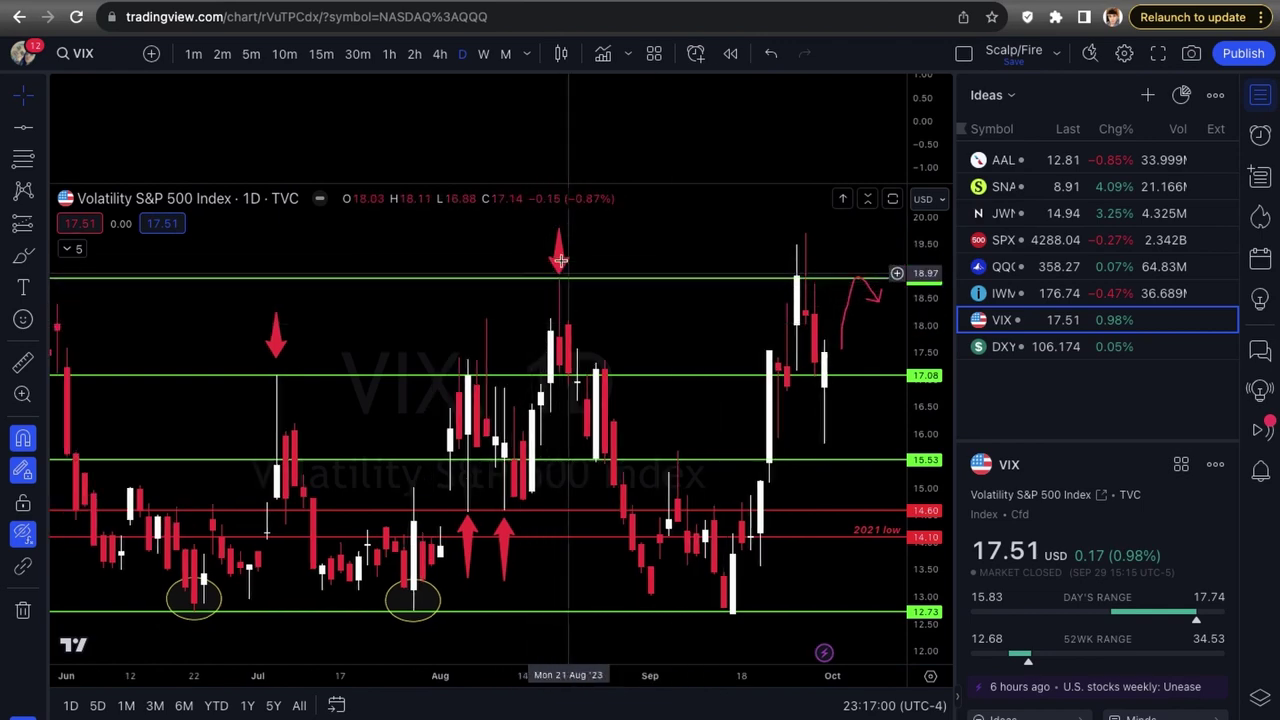
scroll(700, 349, "down", 5)
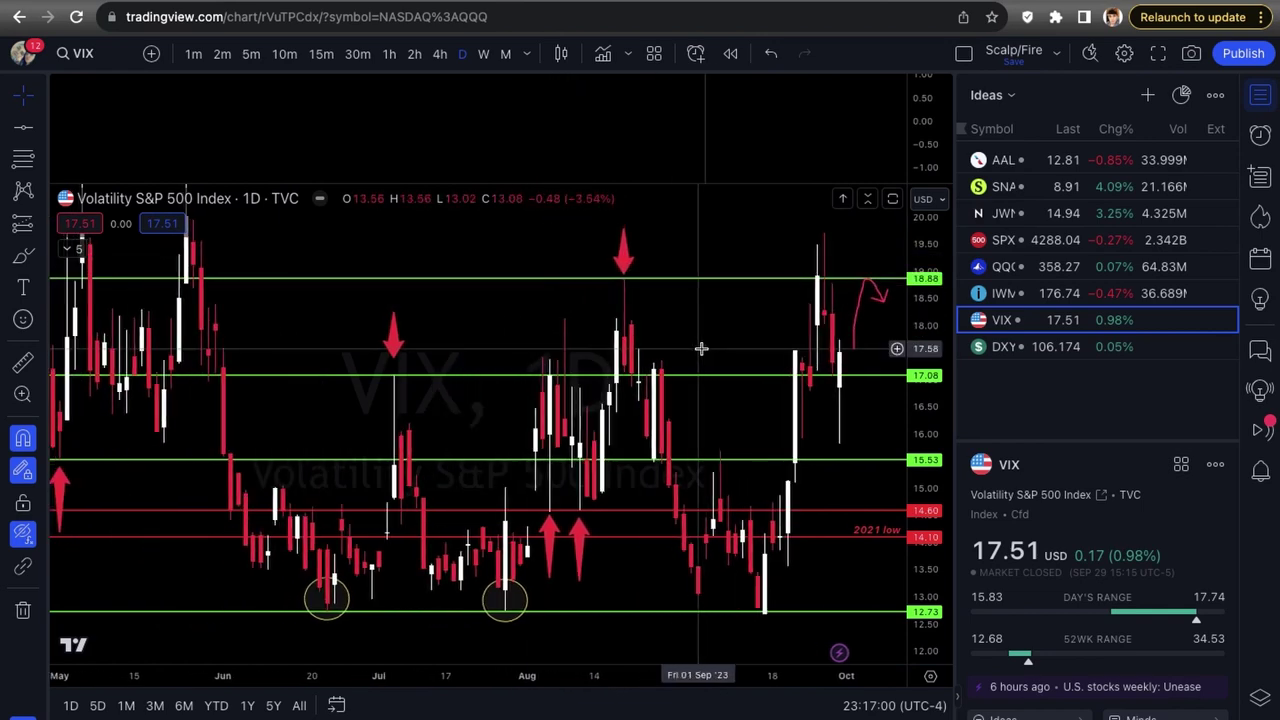
scroll(701, 348, "down", 2)
scroll(845, 272, "down", 1)
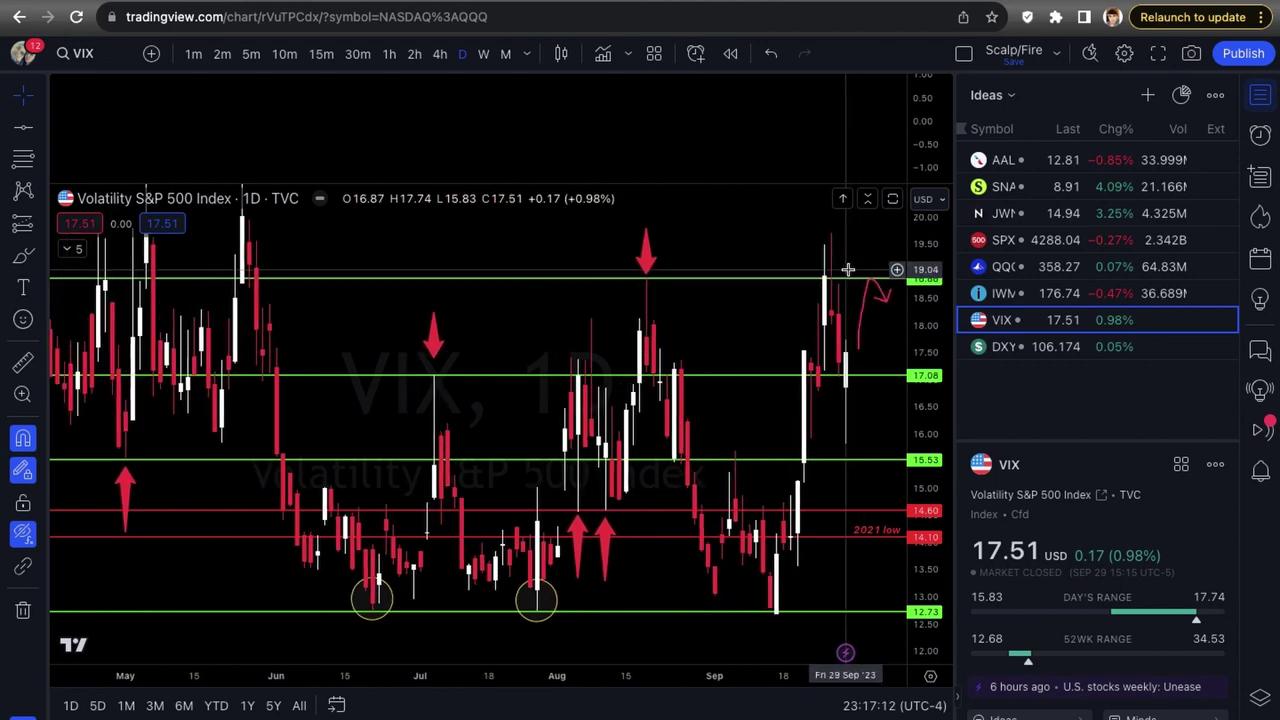
scroll(847, 270, "down", 2)
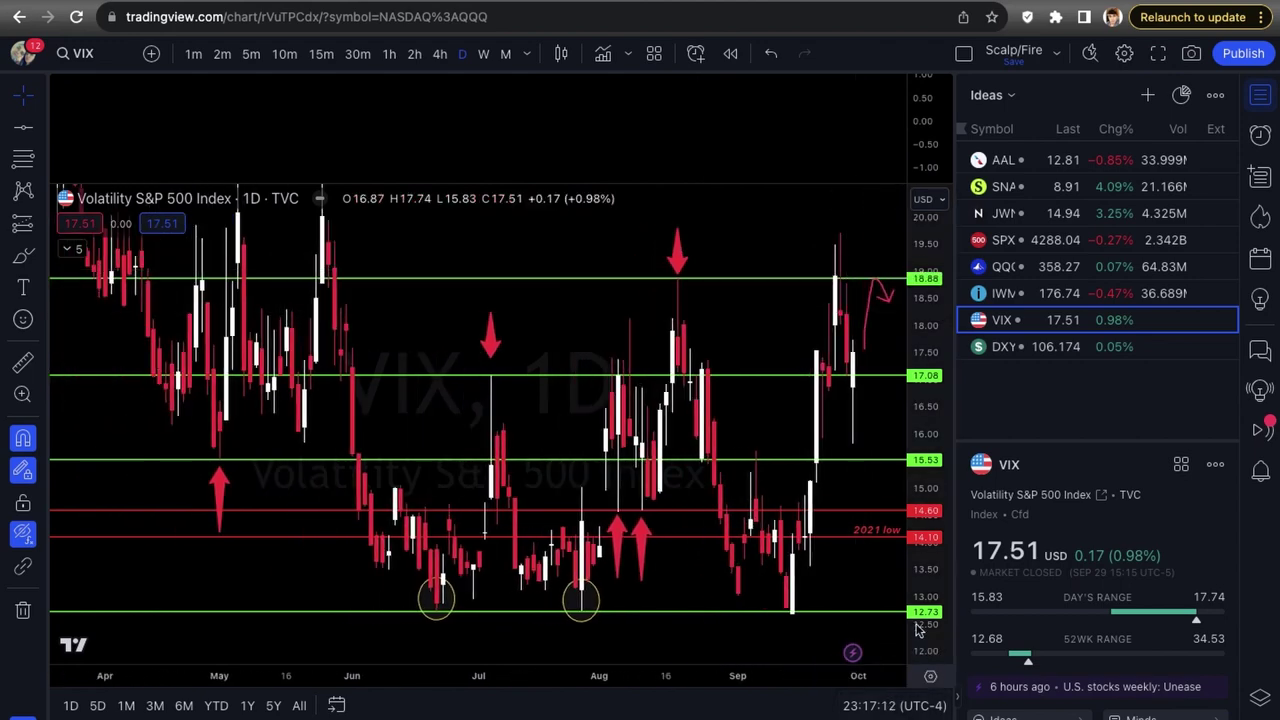
right_click(919, 628)
left_click(812, 189)
Step: Examine VIX's late-September candles one by one between the 18.88 and 15.53 levels
scroll(777, 323, "up", 5)
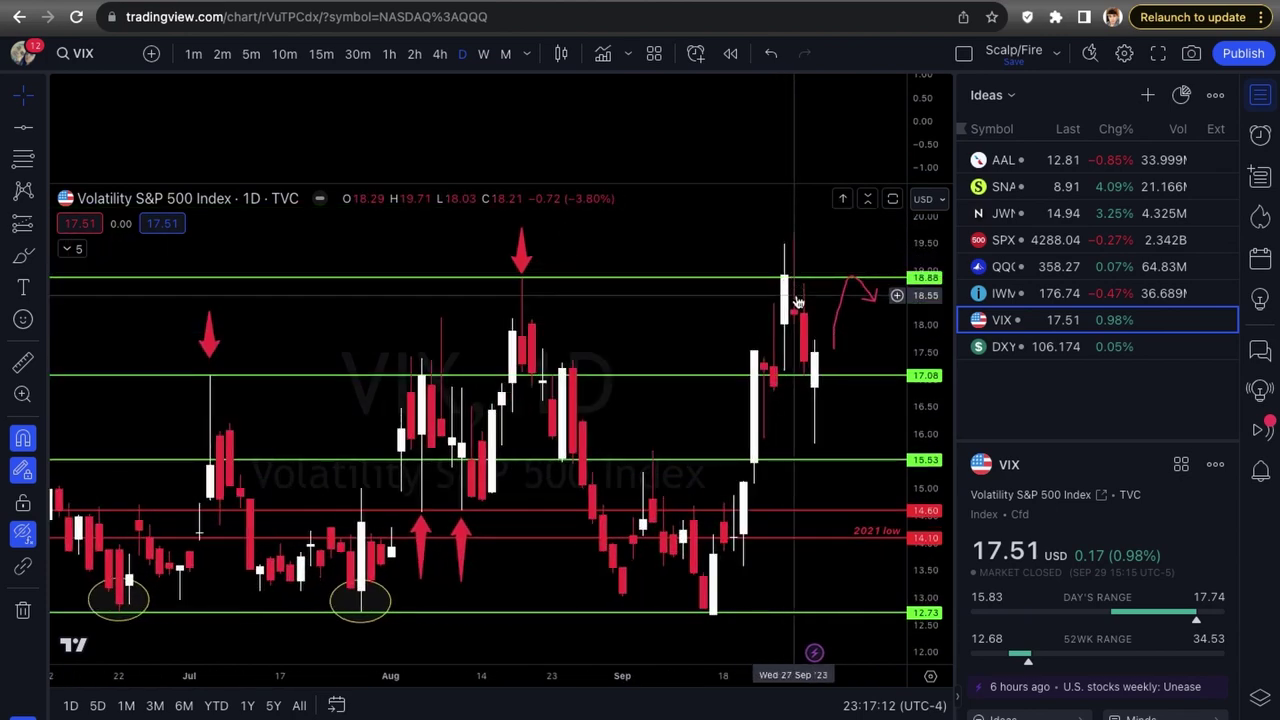
scroll(797, 302, "up", 2)
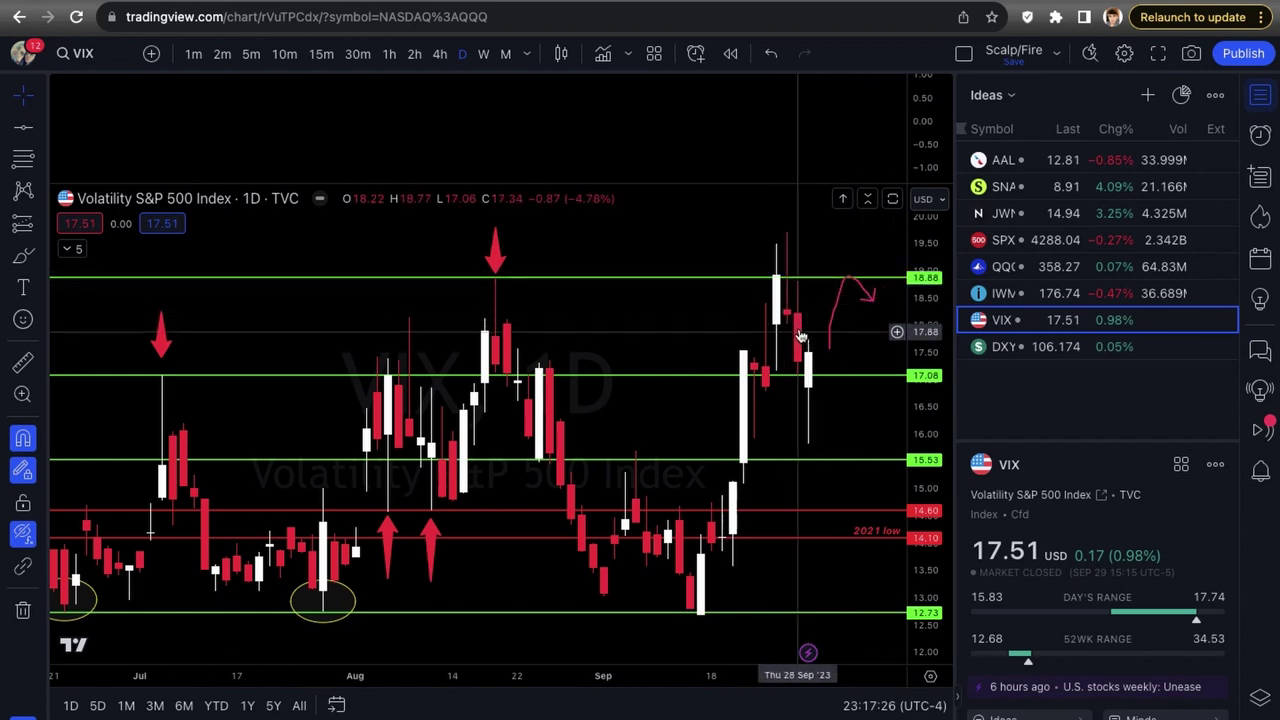
scroll(805, 340, "up", 2)
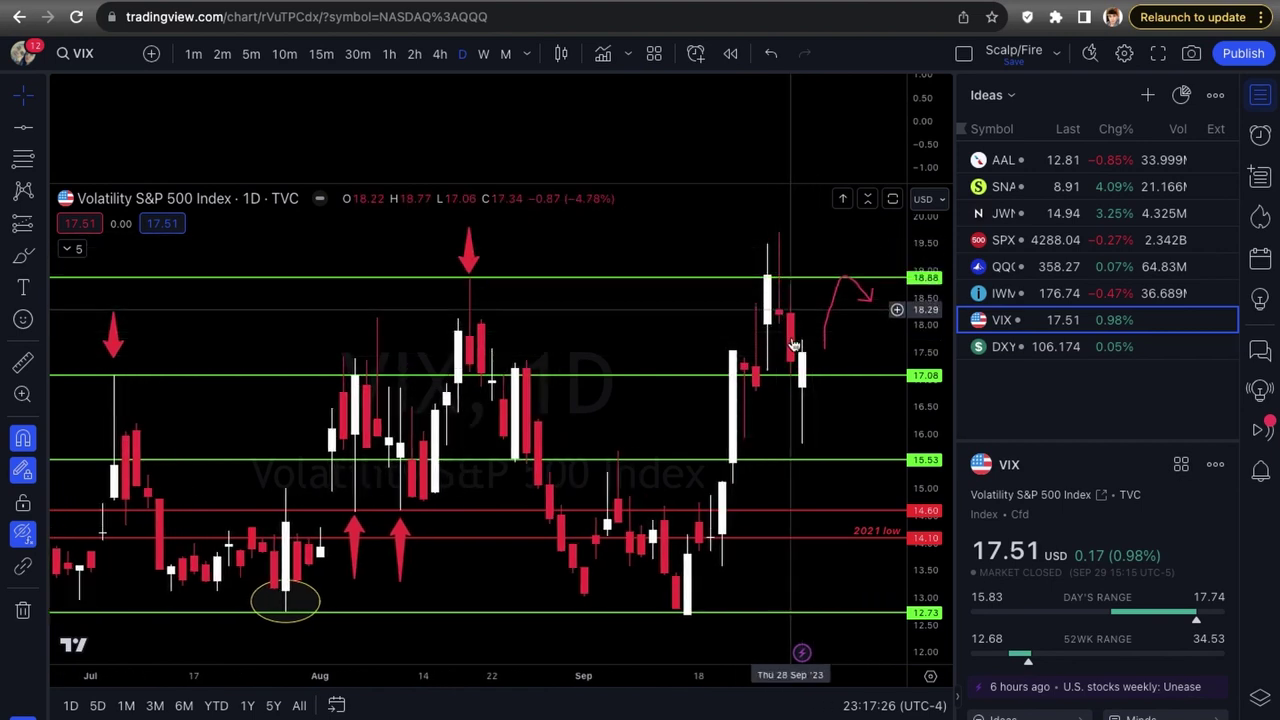
scroll(795, 366, "up", 1)
scroll(795, 366, "up", 1)
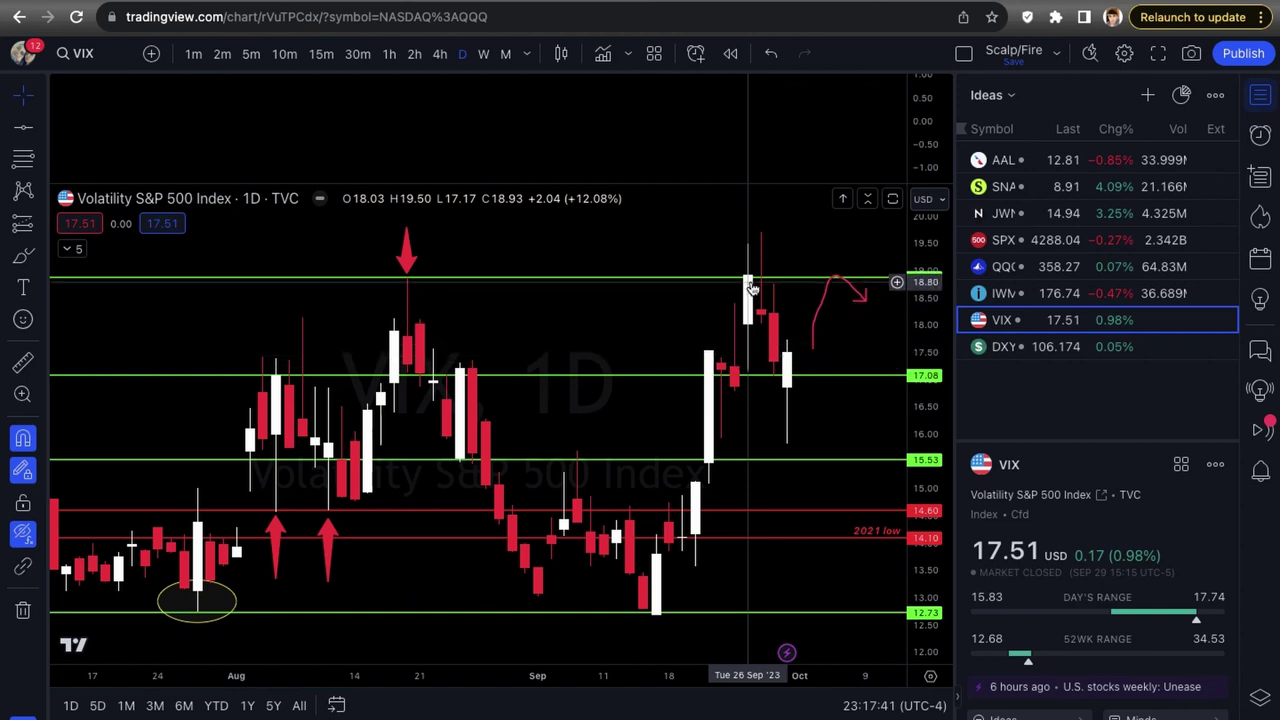
scroll(758, 320, "up", 2)
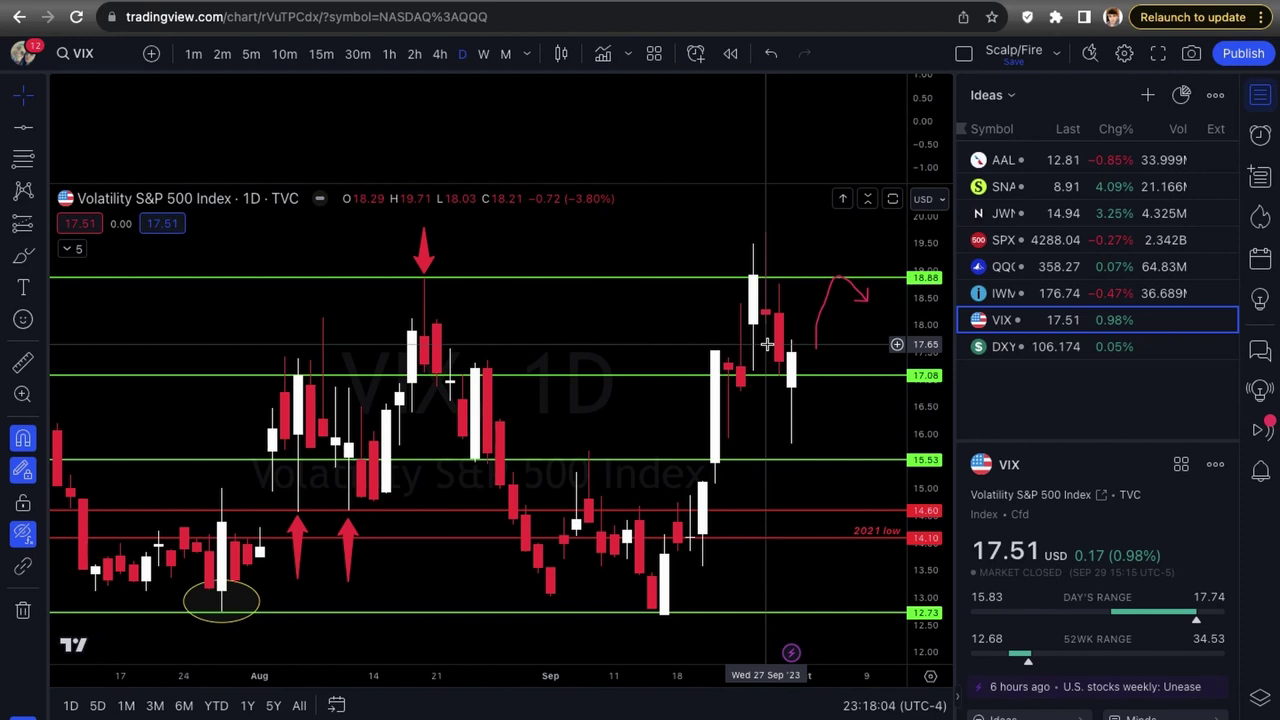
scroll(768, 347, "up", 1)
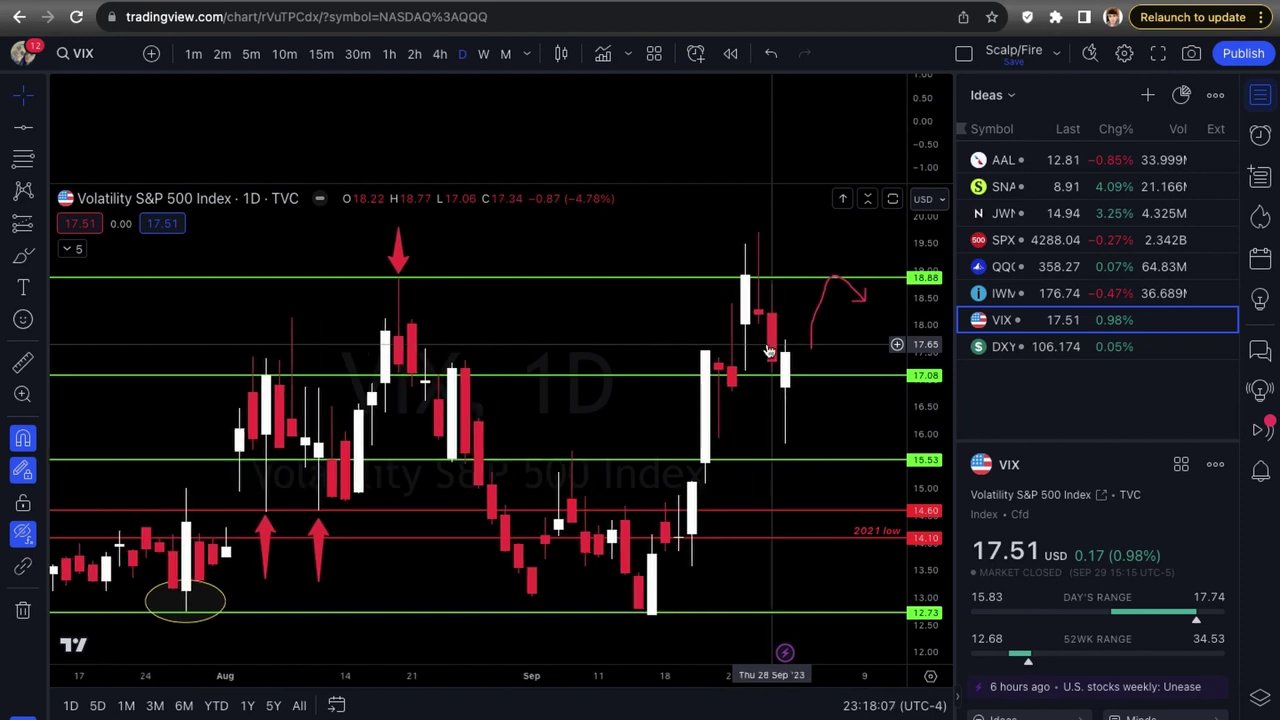
scroll(768, 350, "up", 1)
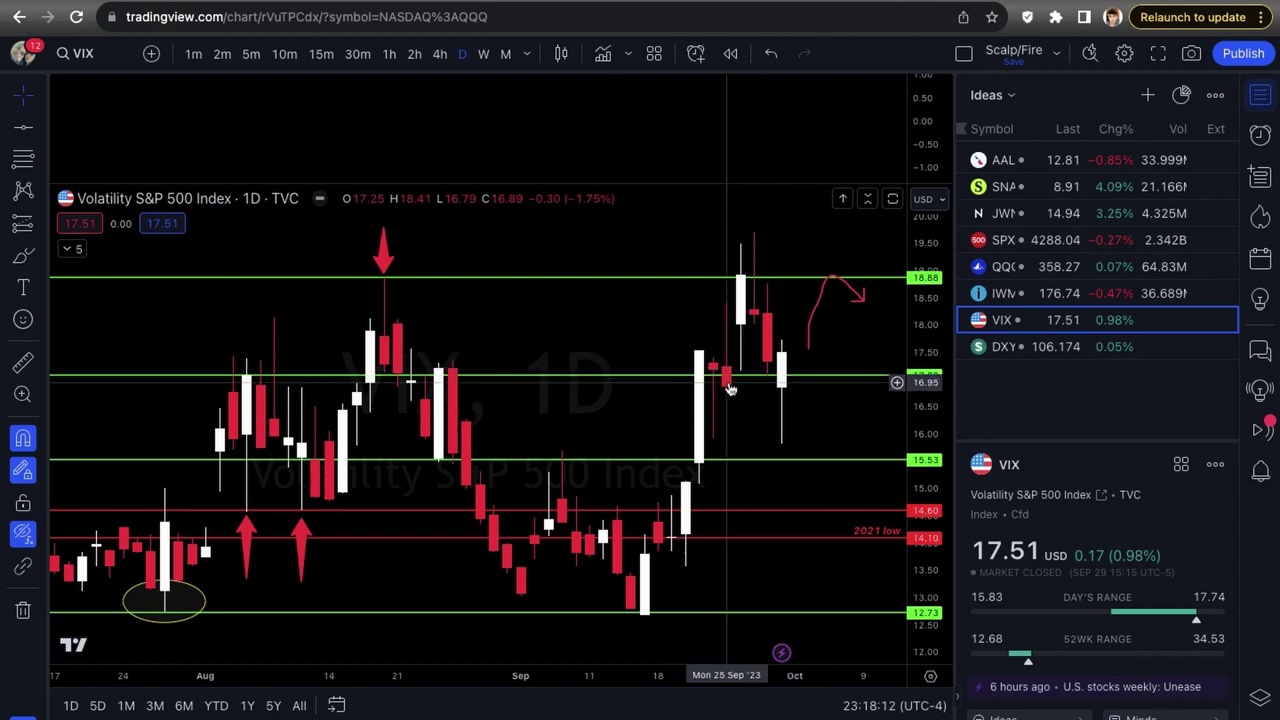
scroll(743, 412, "up", 1)
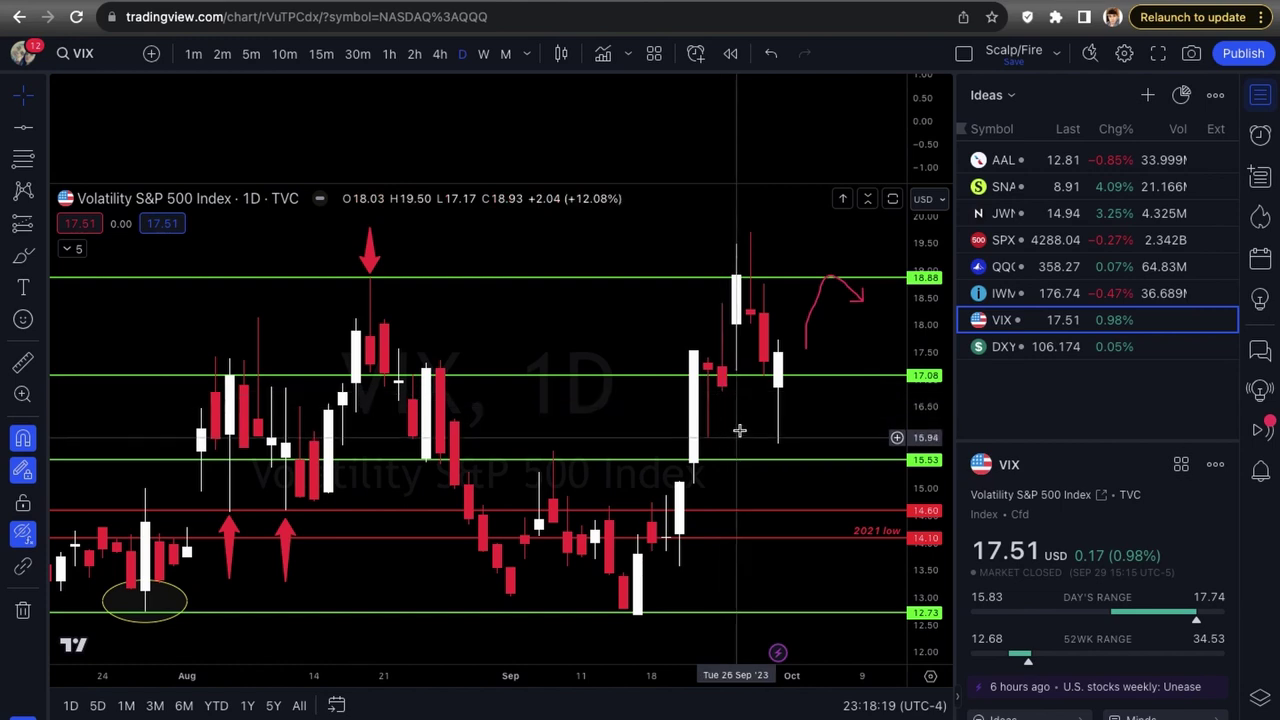
scroll(746, 441, "down", 2)
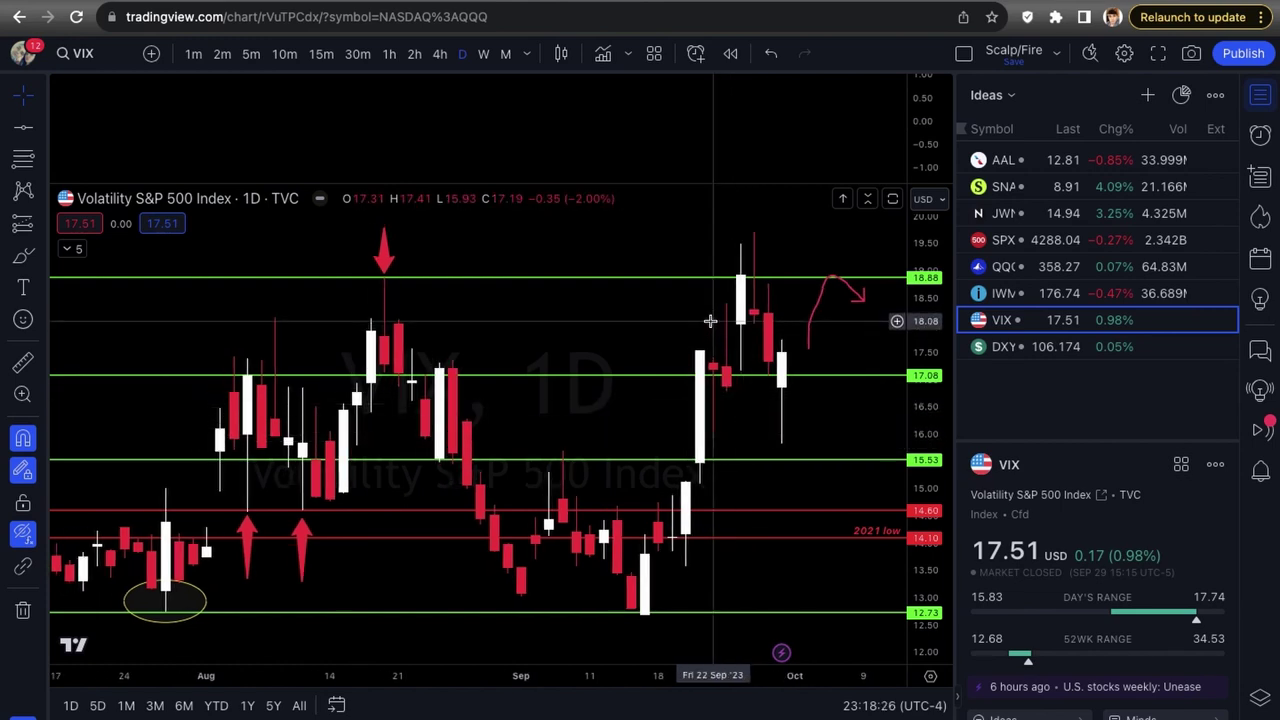
scroll(715, 335, "down", 1)
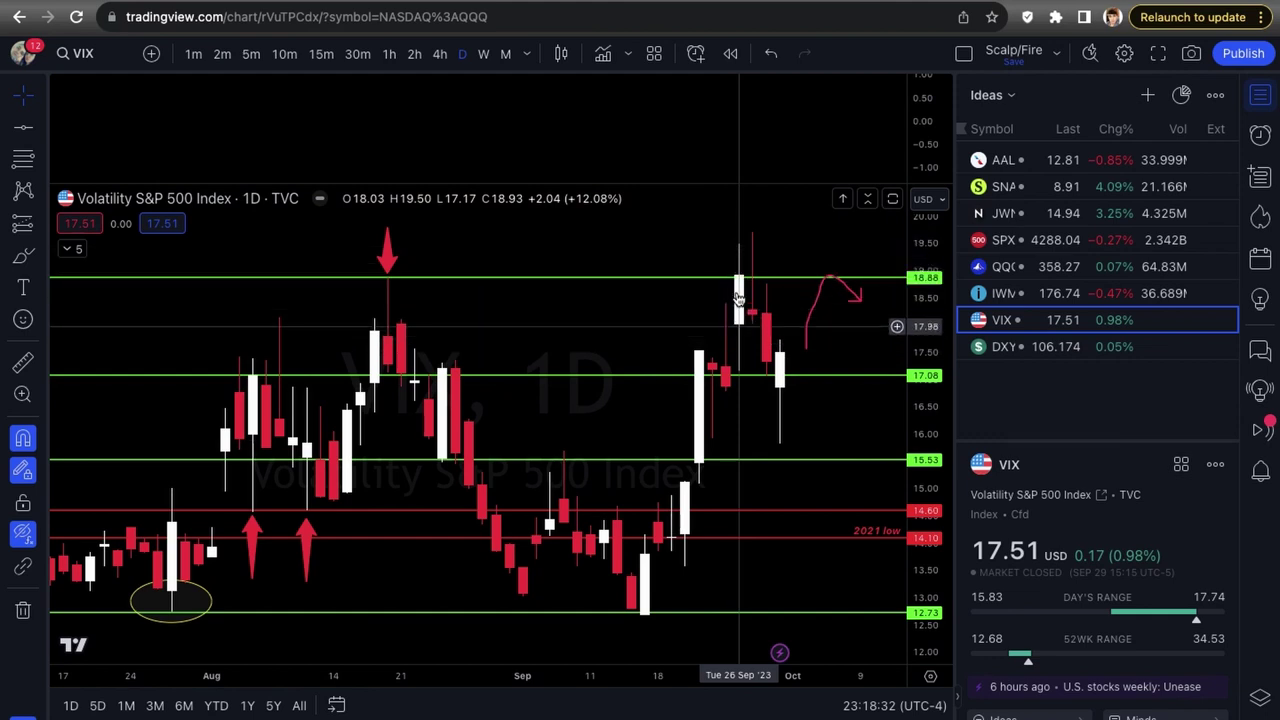
scroll(650, 340, "down", 1)
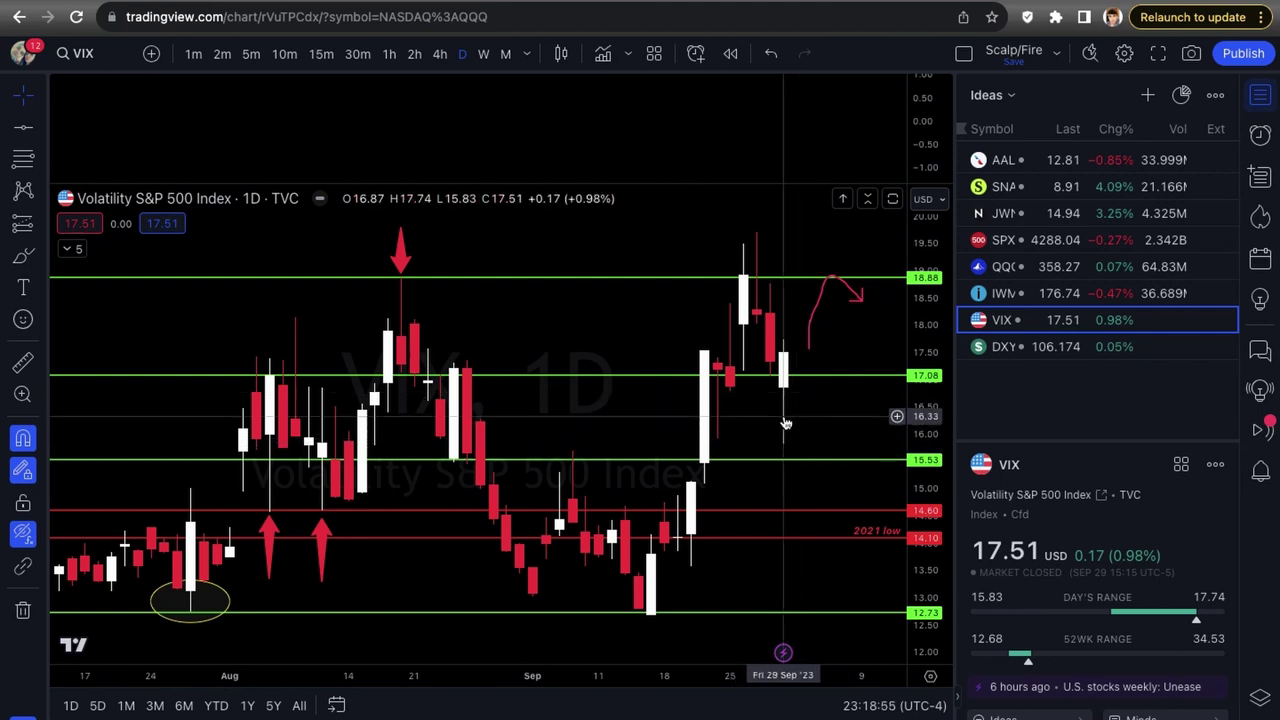
Step: Brush a short falling arrow between the 17.08 and 15.53 levels after VIX's last candle
scroll(786, 423, "right", 5)
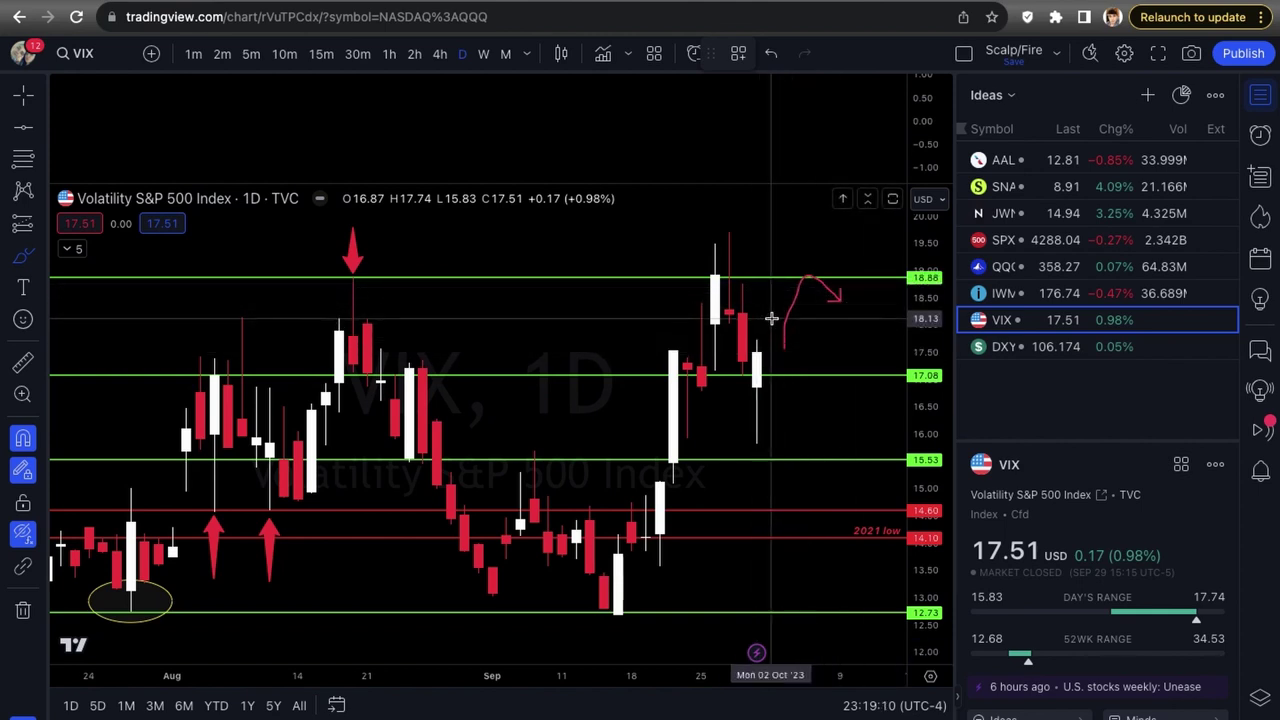
left_click_drag(786, 388, 808, 411)
scroll(788, 443, "down", 1)
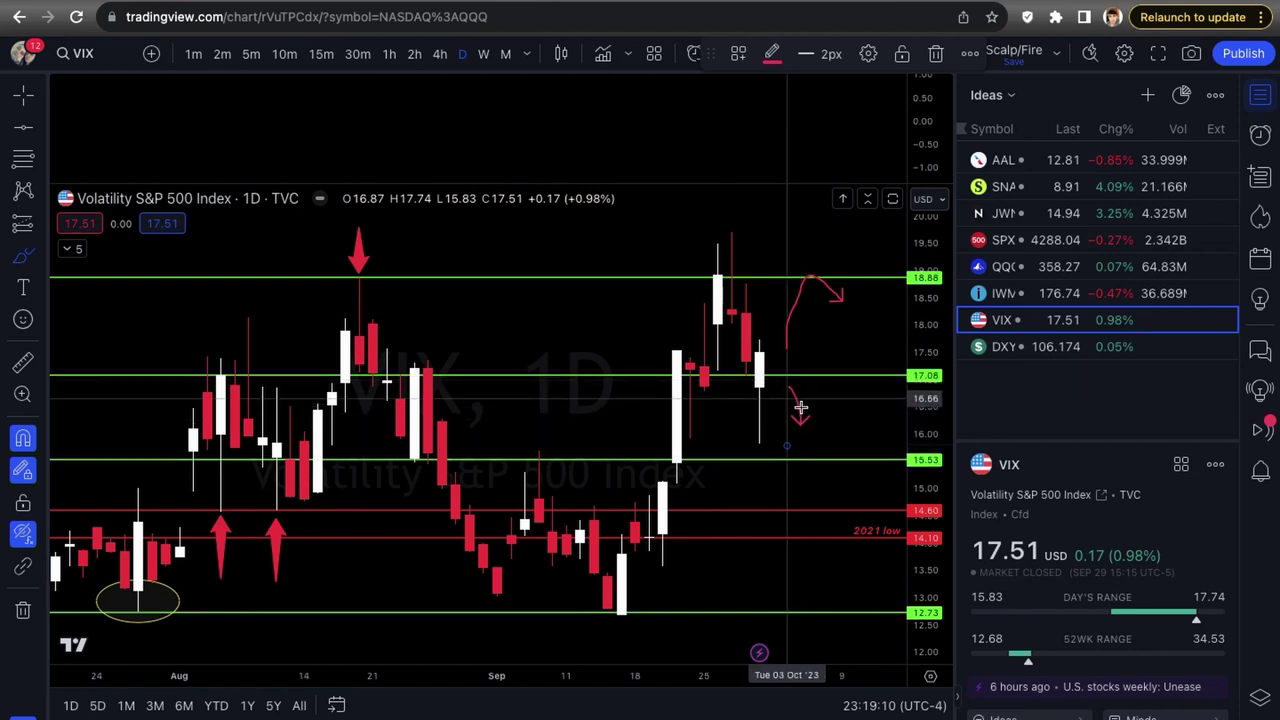
scroll(800, 410, "down", 2)
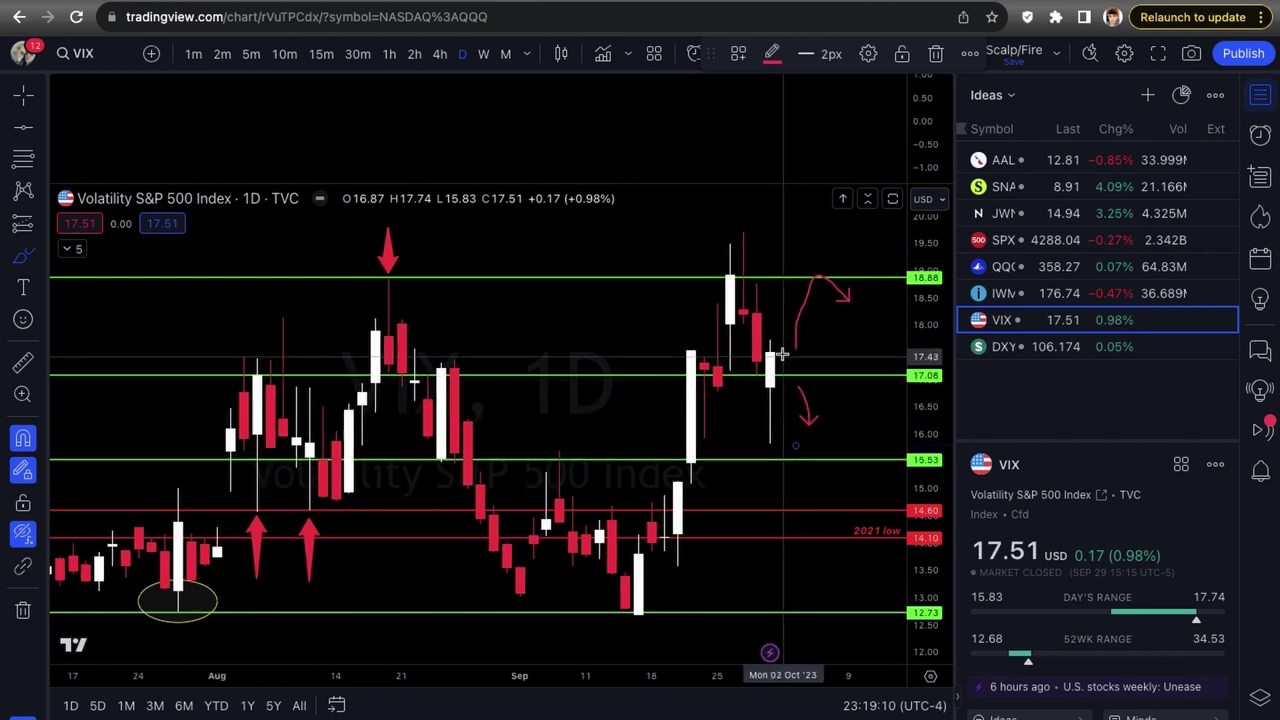
scroll(791, 258, "down", 1)
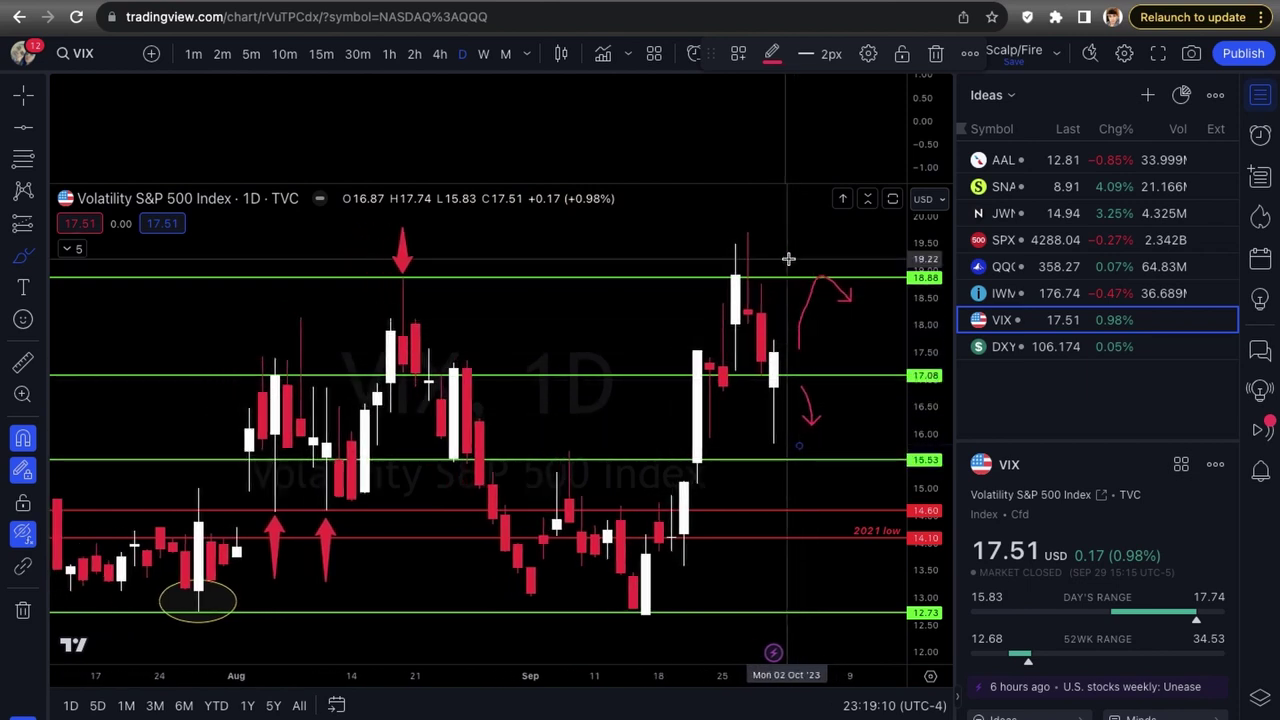
Step: Delete the short falling arrow and the stray brush dots after VIX's last candle
double_click(804, 398)
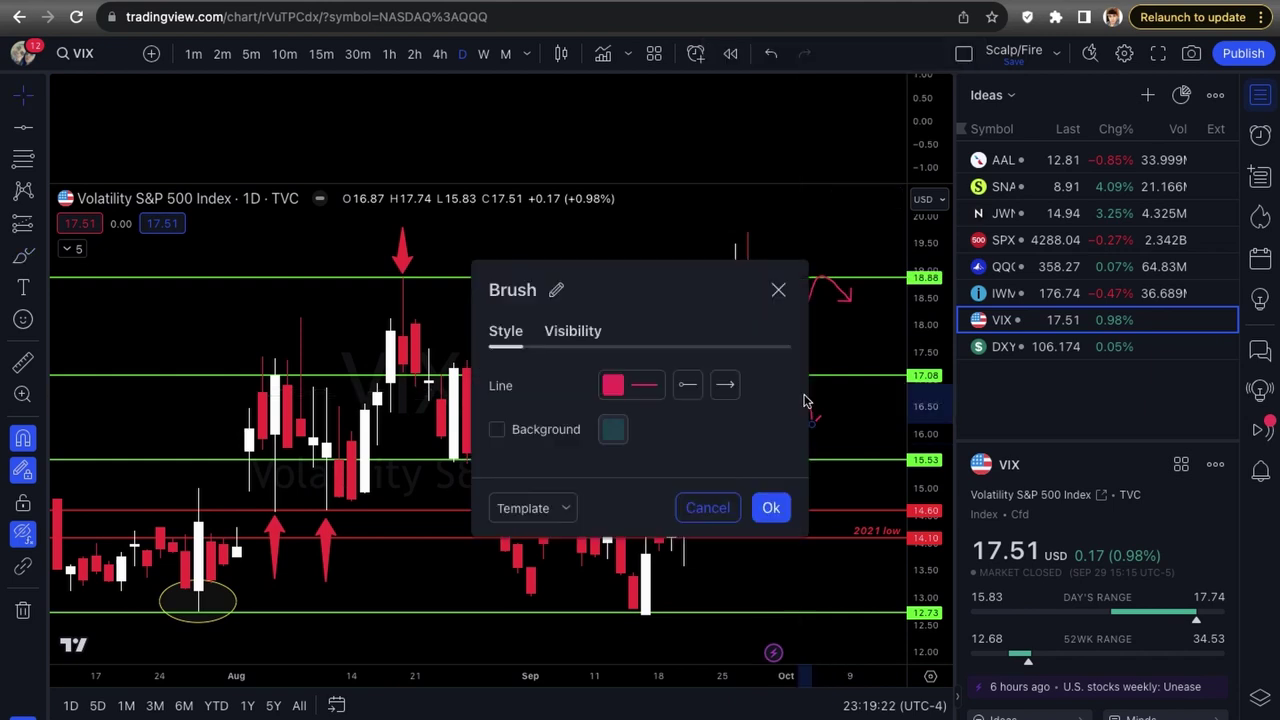
left_click(706, 508)
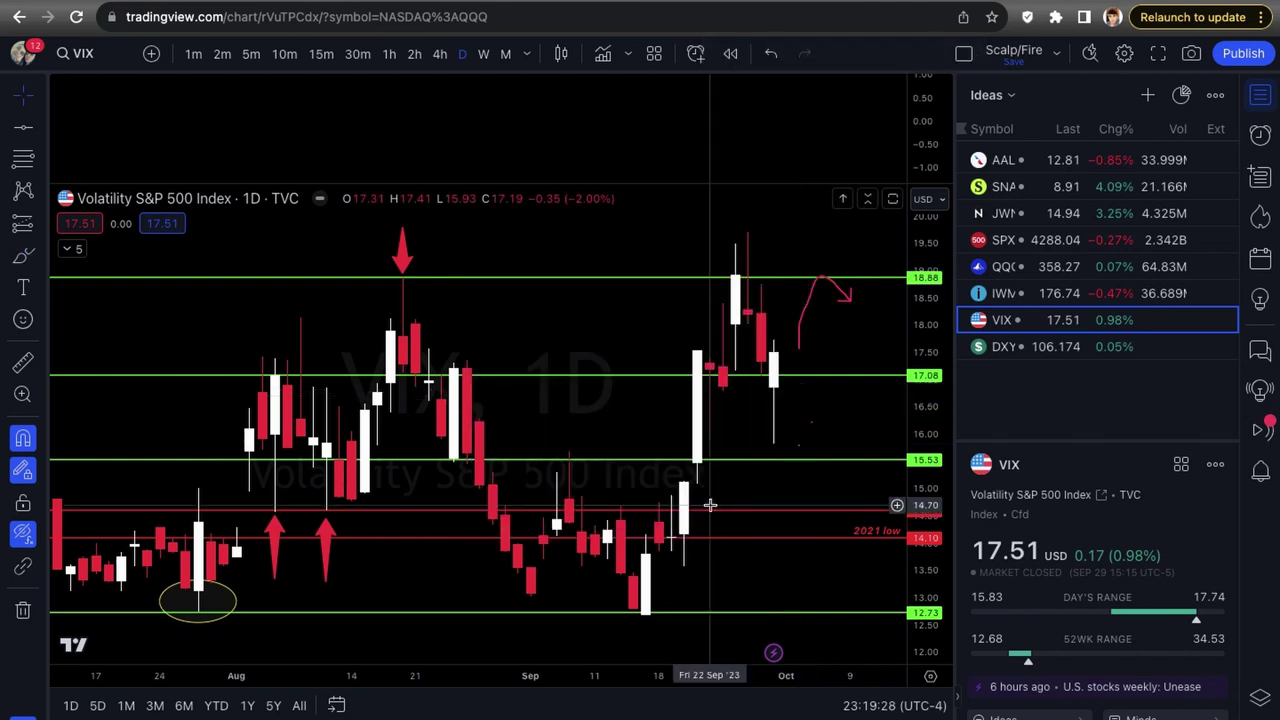
left_click(801, 450)
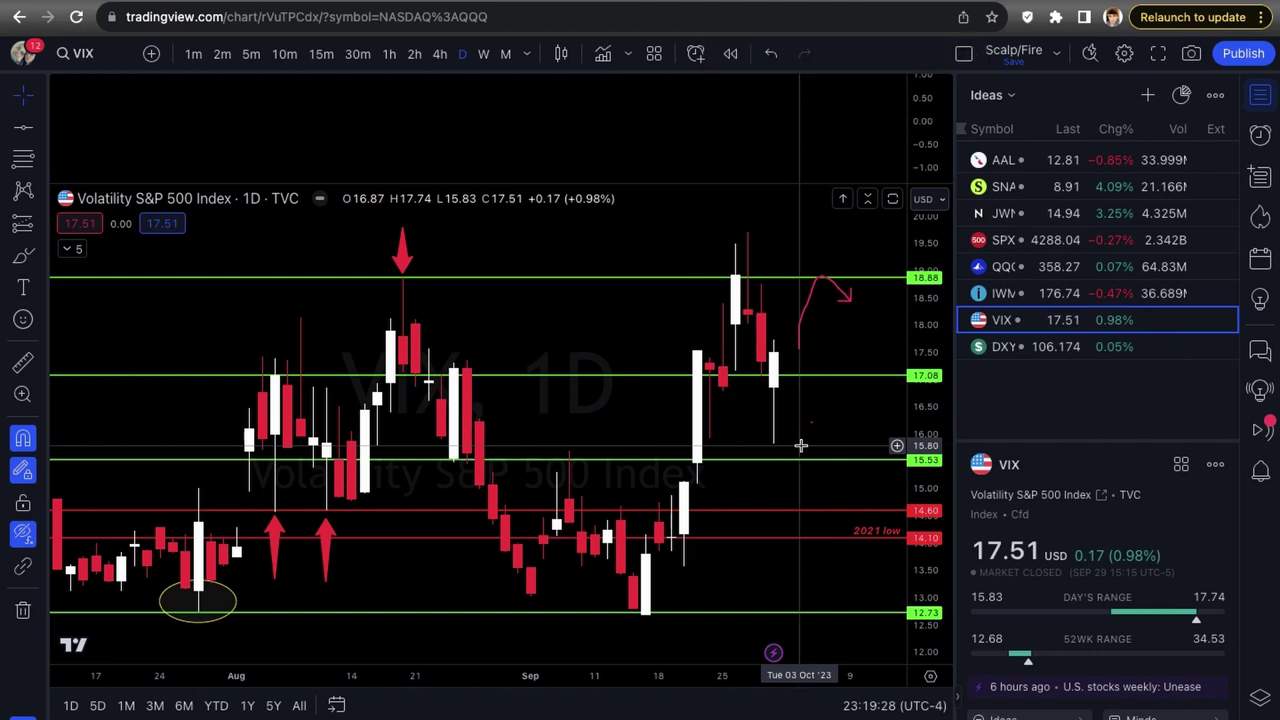
left_click(814, 428)
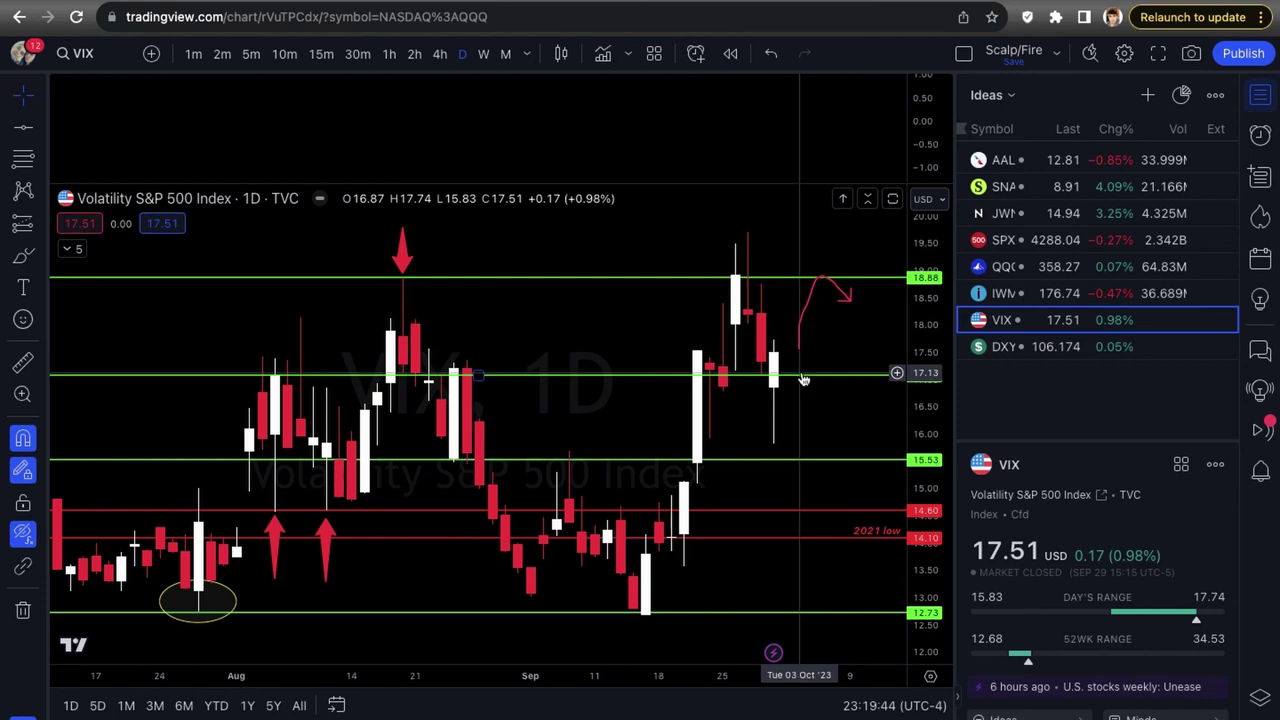
scroll(803, 379, "up", 1)
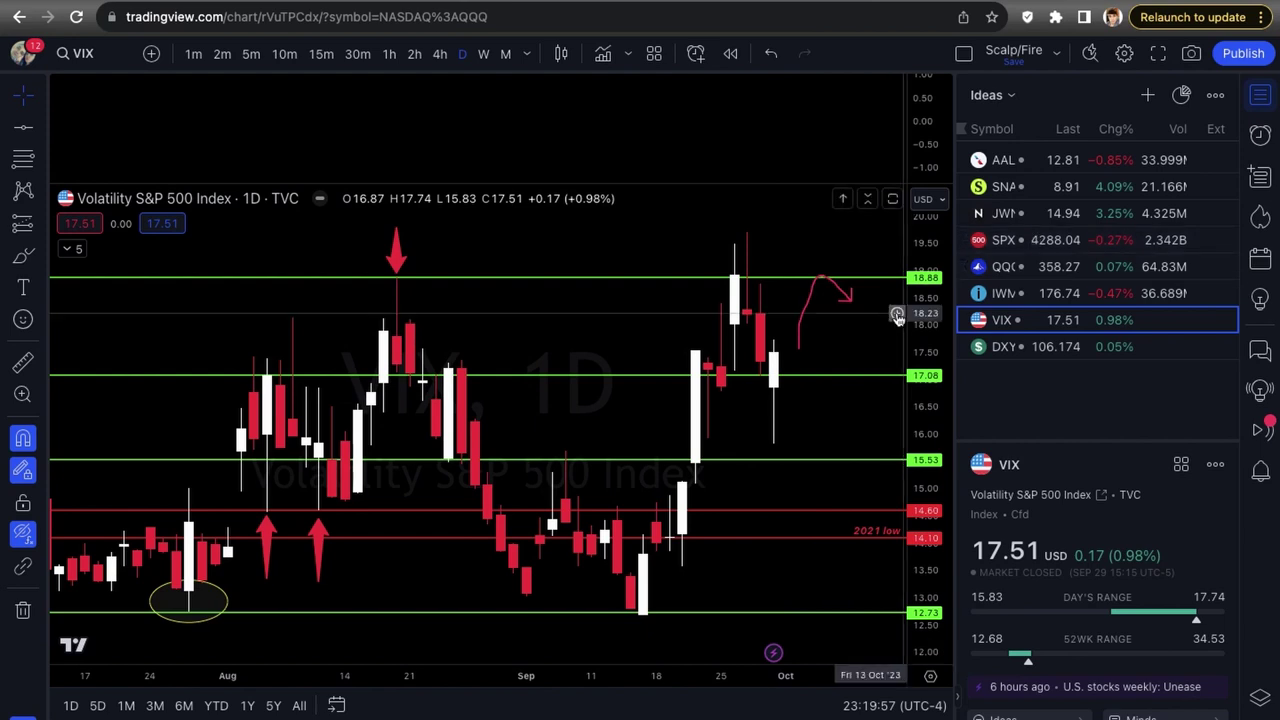
scroll(897, 317, "up", 1)
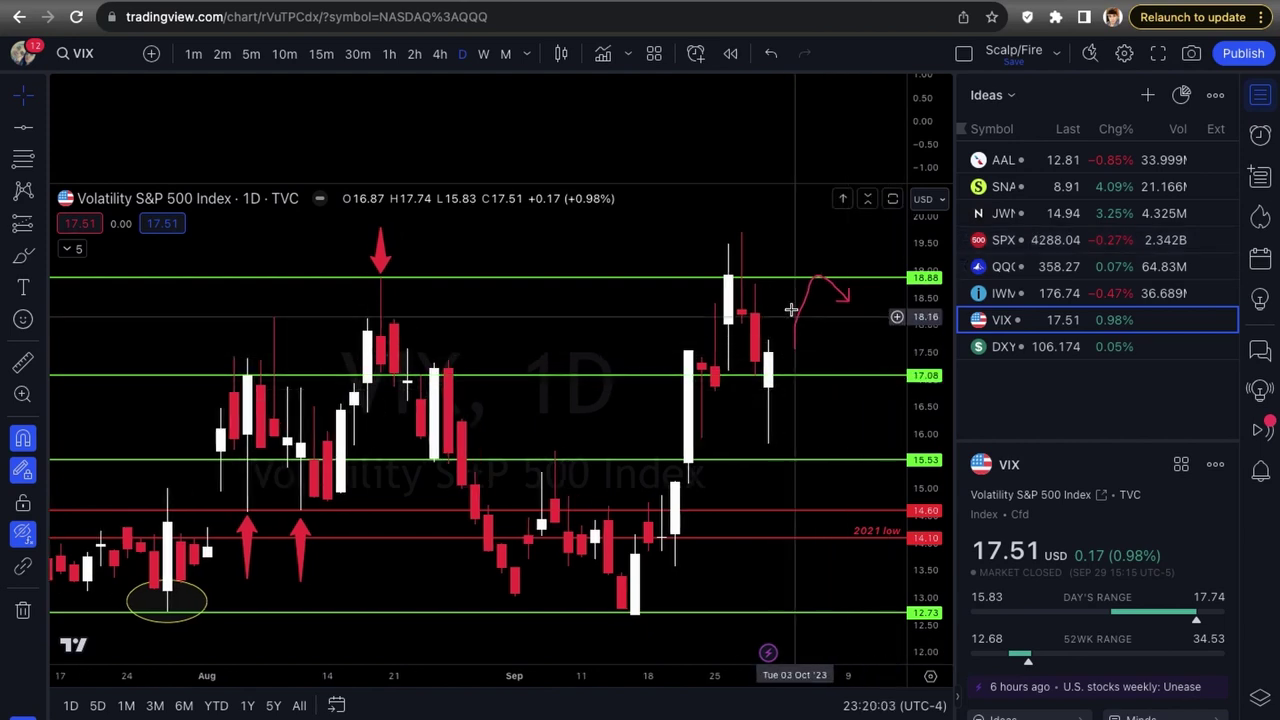
scroll(827, 292, "up", 1)
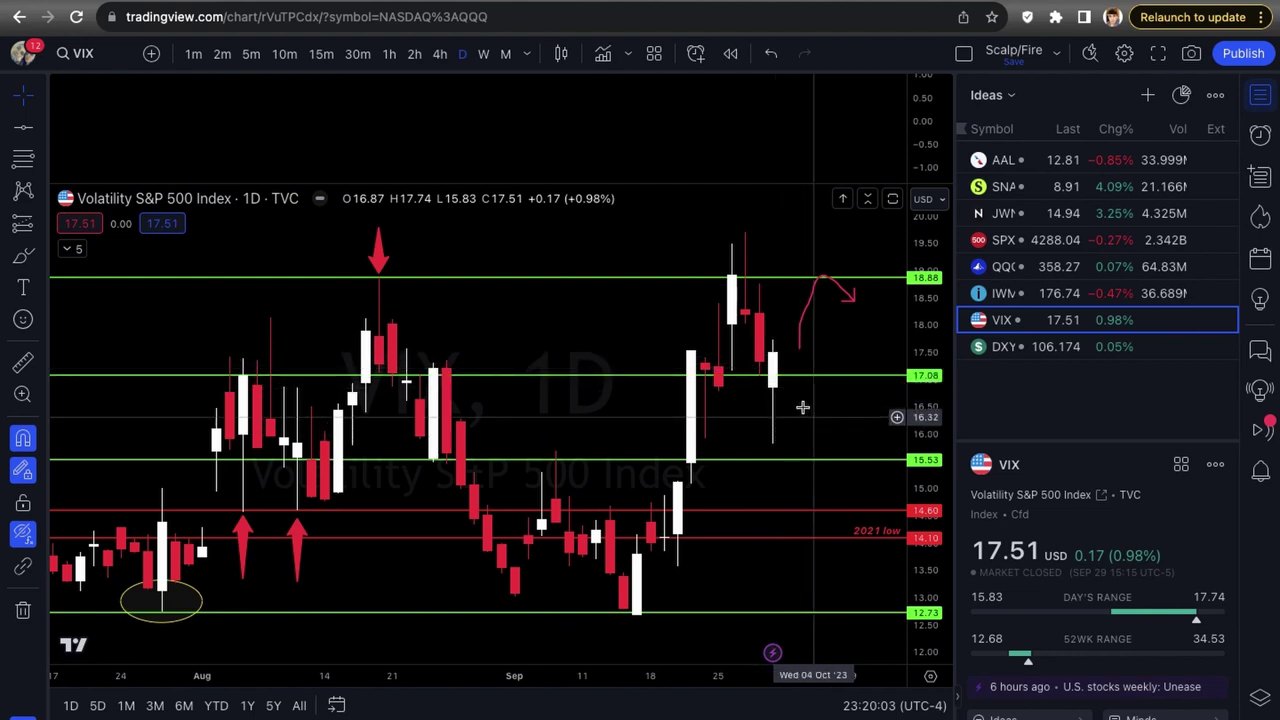
Step: Open the DXY daily chart and review its price history and marked levels back to the start of 2023
key("Down")
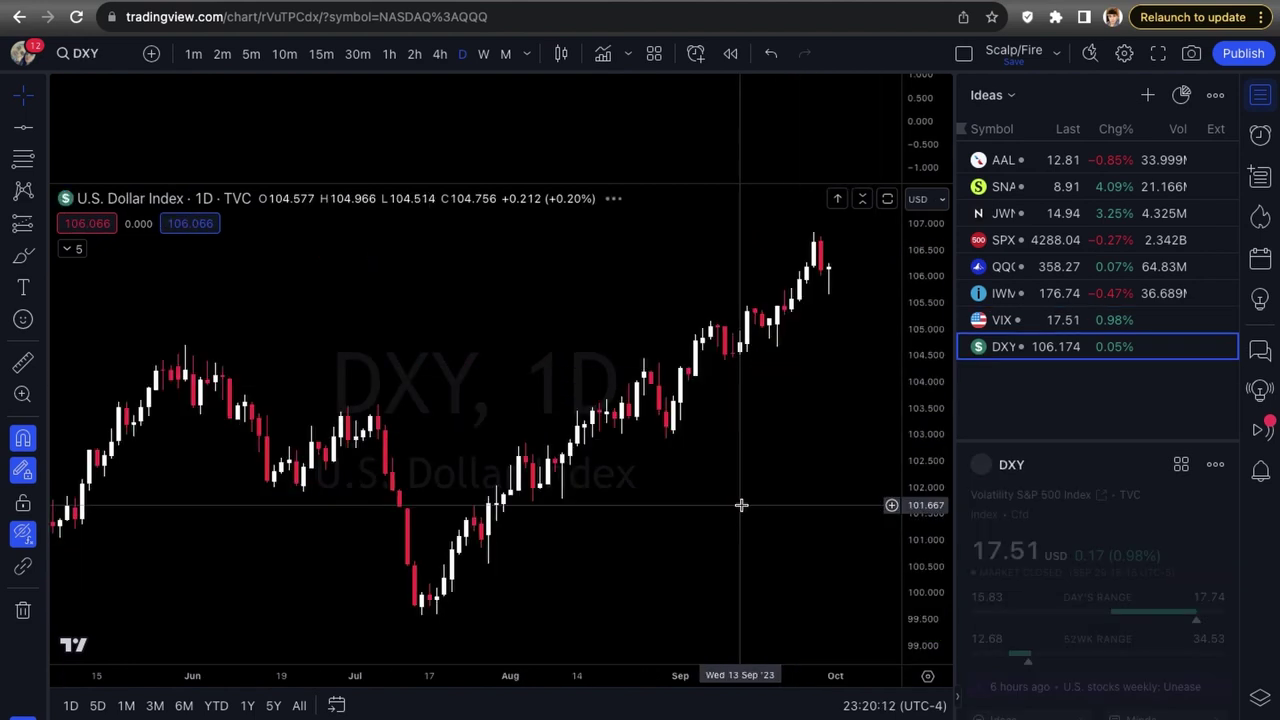
scroll(741, 505, "down", 3)
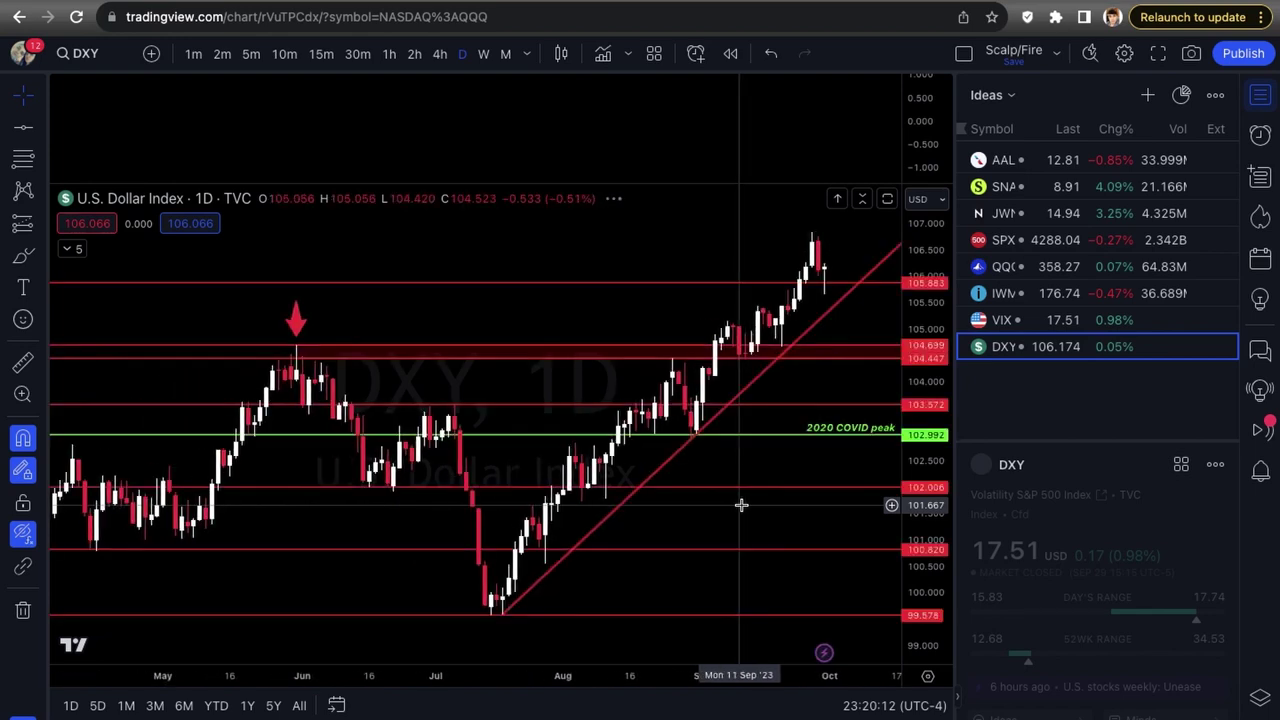
scroll(741, 505, "down", 2)
scroll(741, 505, "down", 4)
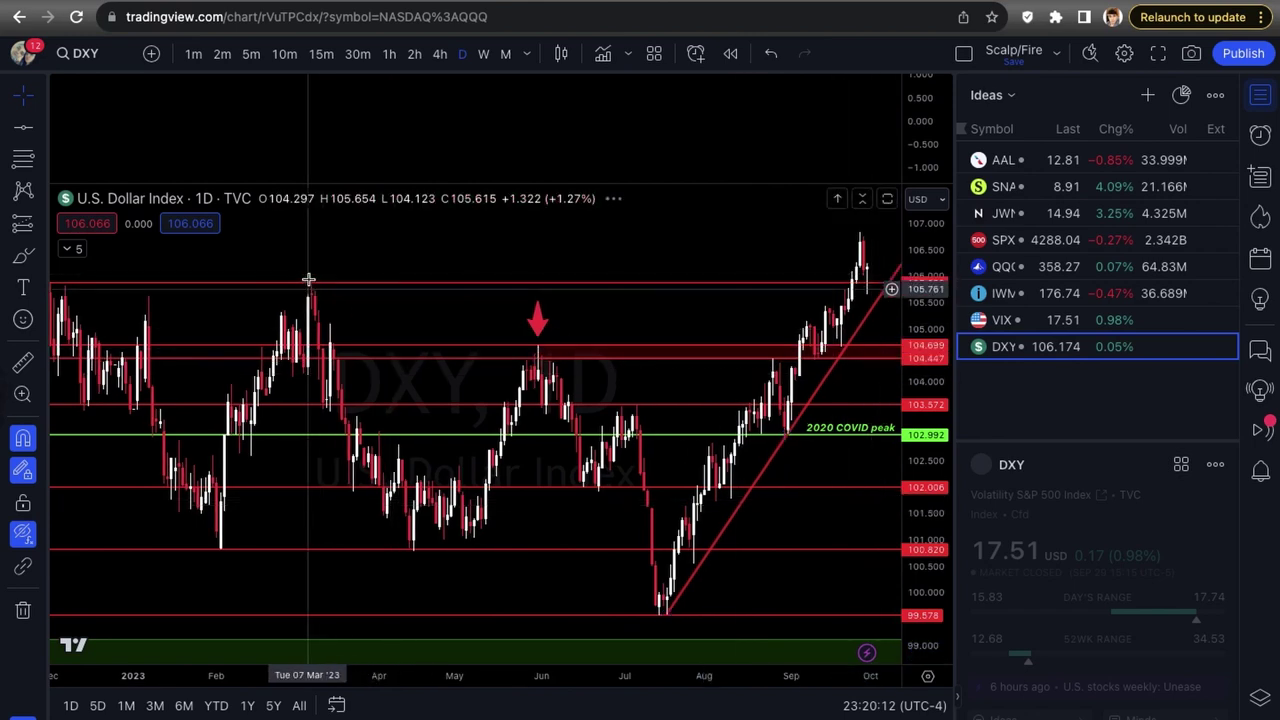
scroll(306, 289, "right", 3)
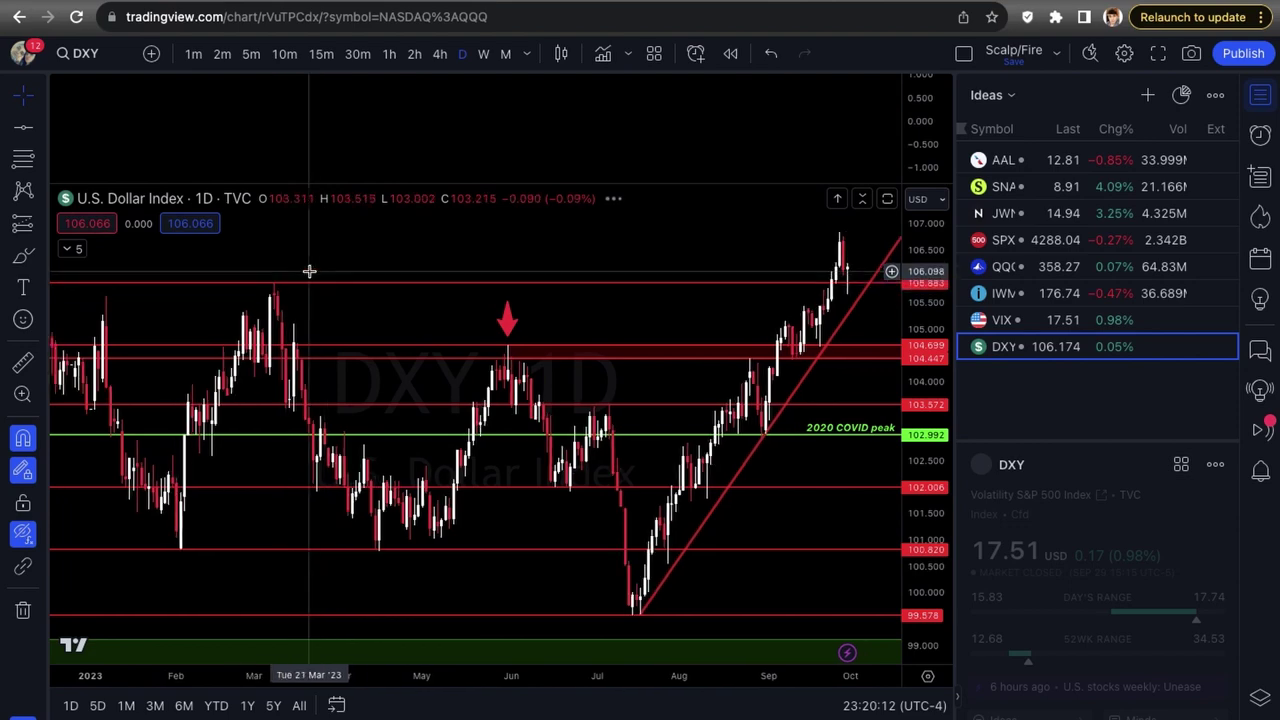
Step: Compare DXY's March peak and its late-September candles with the 105.883 level
left_click_drag(271, 285, 272, 290)
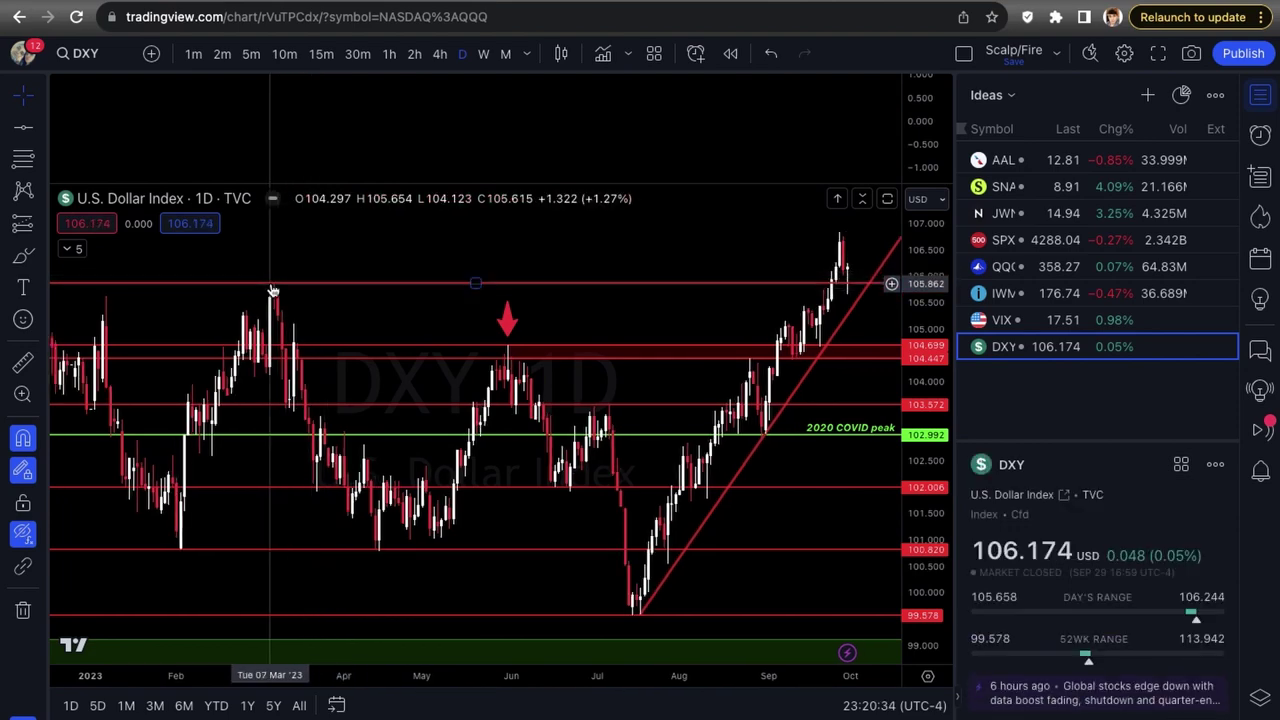
key("ctrl+z")
scroll(787, 330, "right", 3)
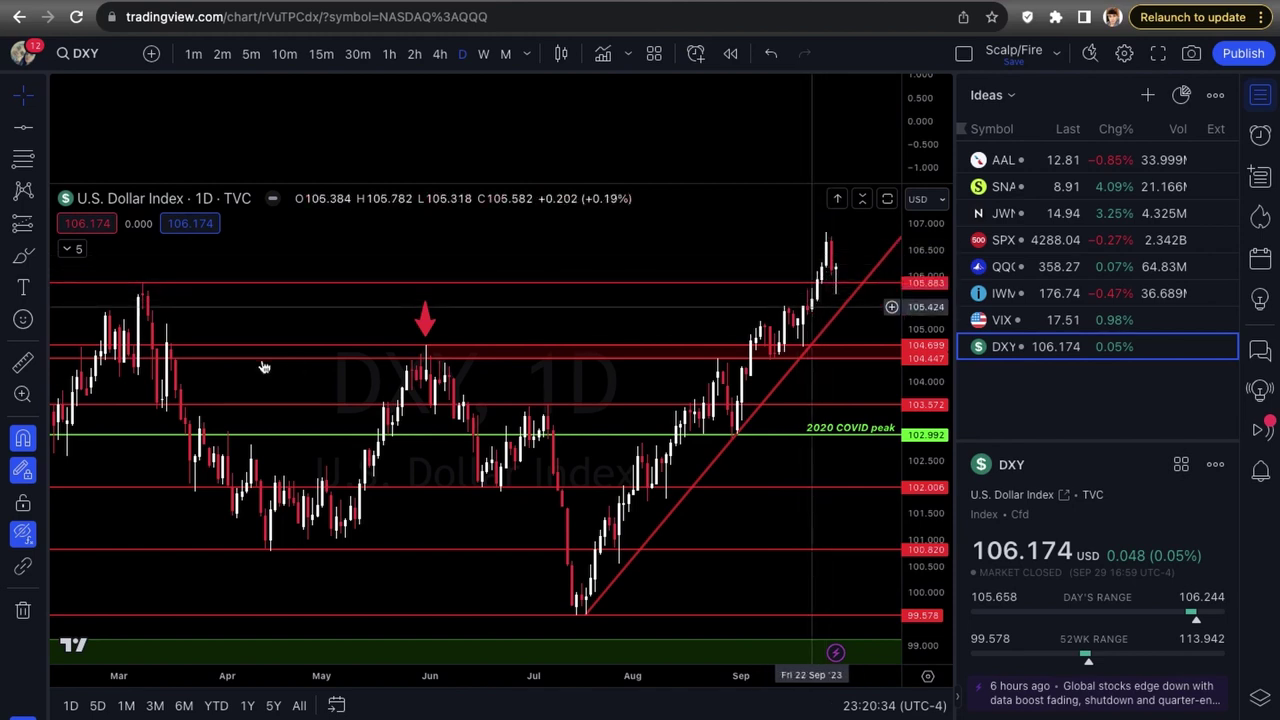
scroll(260, 365, "down", 1)
scroll(262, 362, "down", 1)
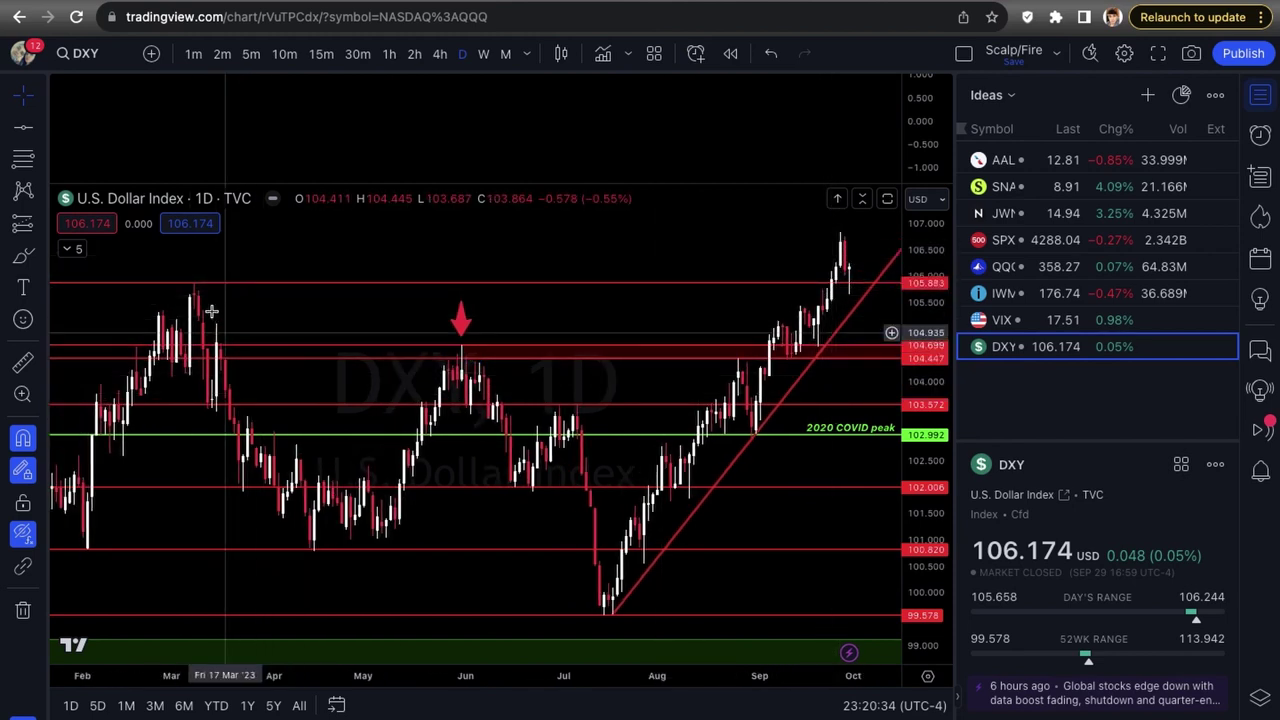
scroll(360, 329, "down", 1)
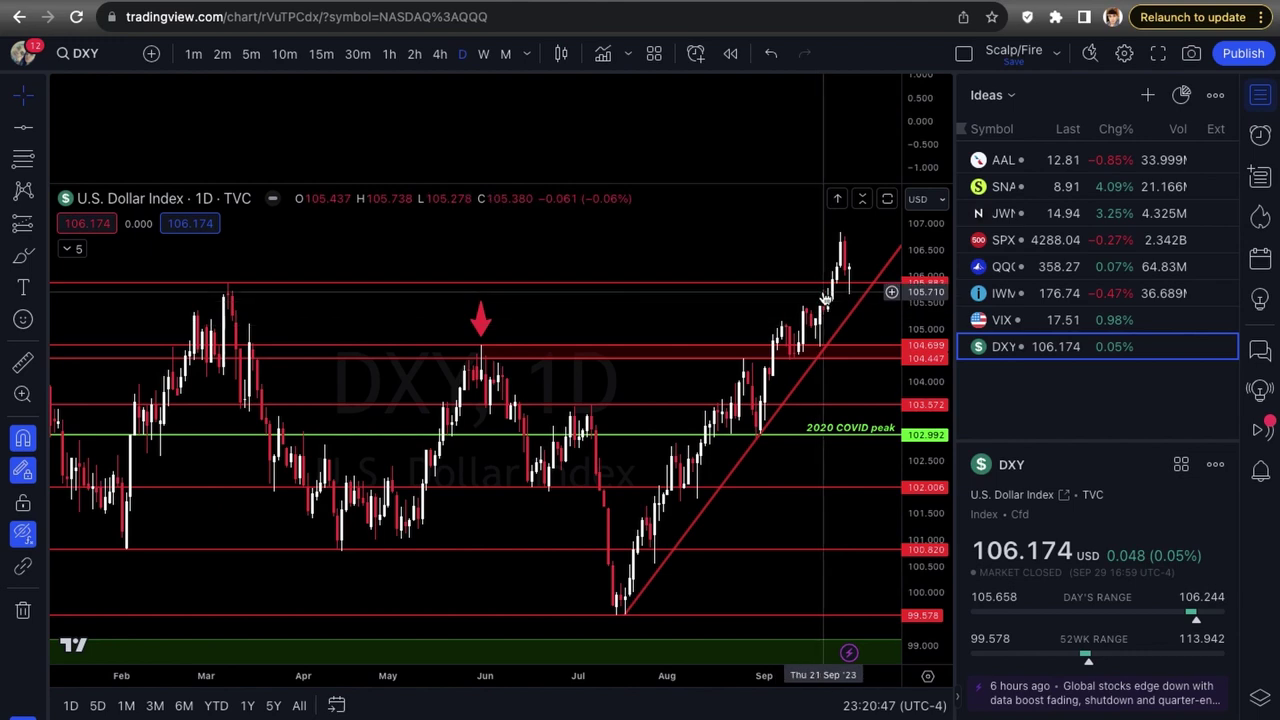
scroll(838, 297, "up", 1)
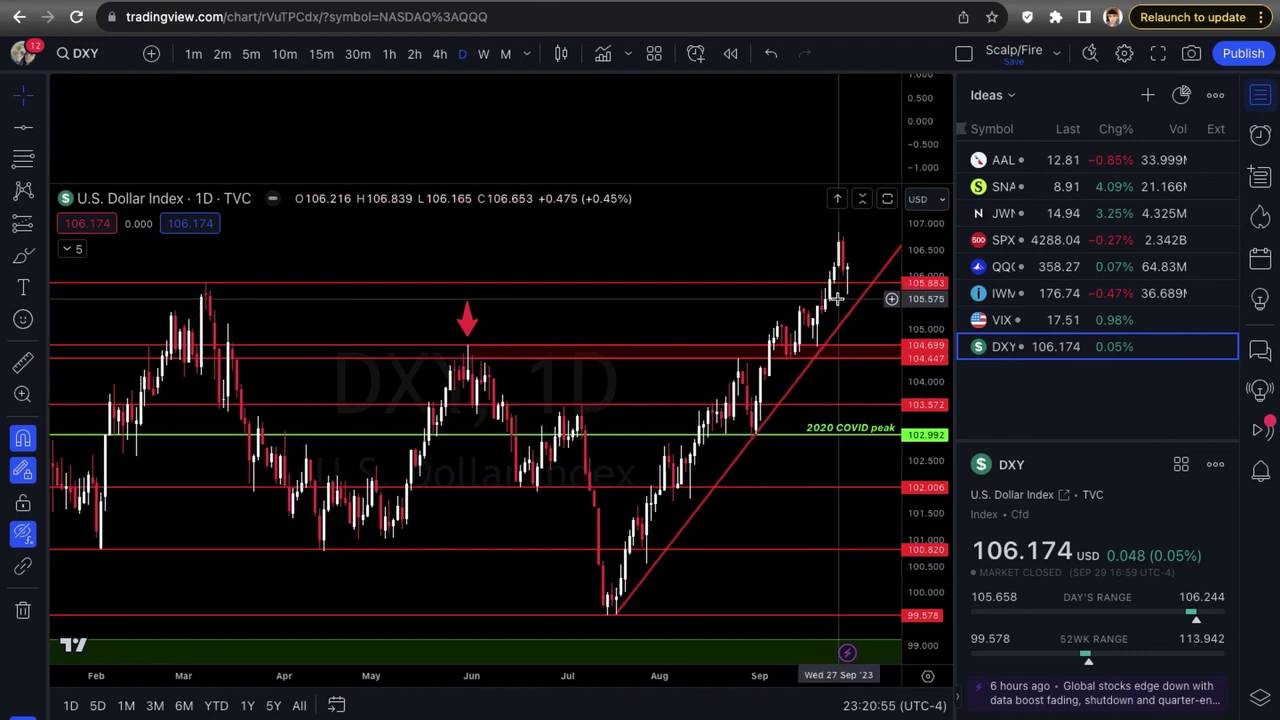
scroll(828, 320, "up", 1)
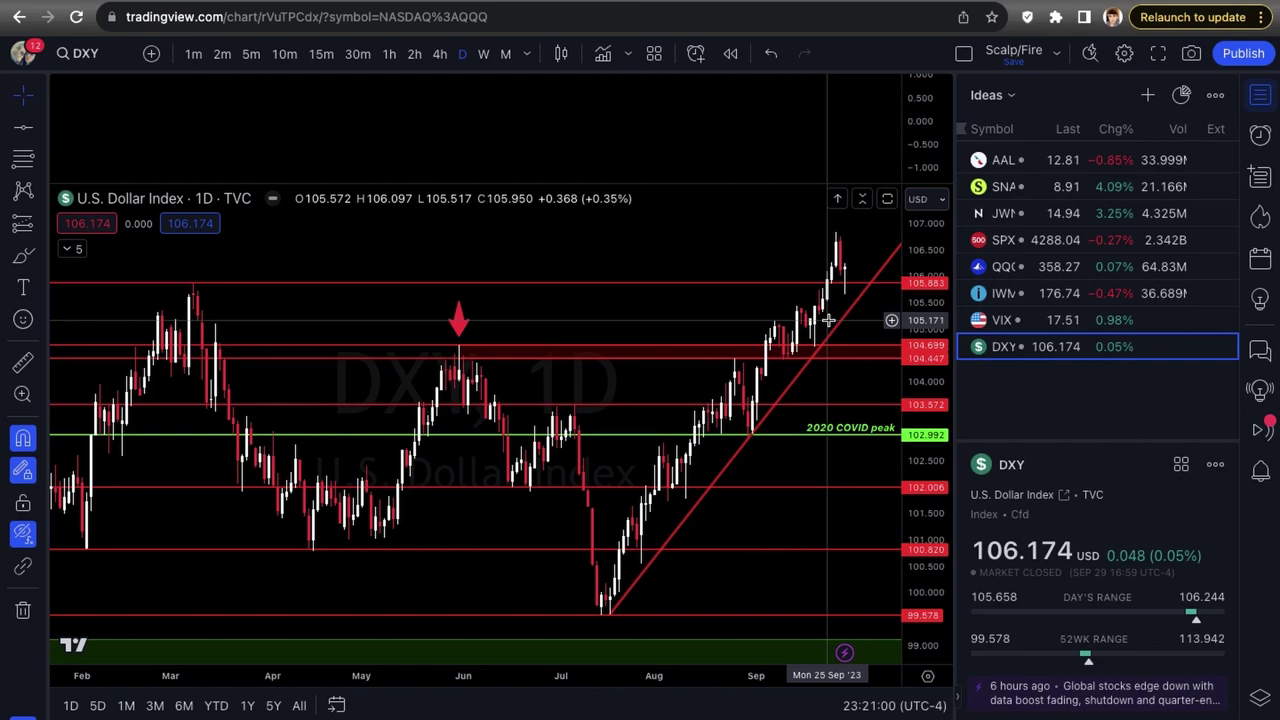
Step: Examine DXY's recent candles against the trendline rising from the July low and the nearby horizontal levels
scroll(828, 320, "up", 5)
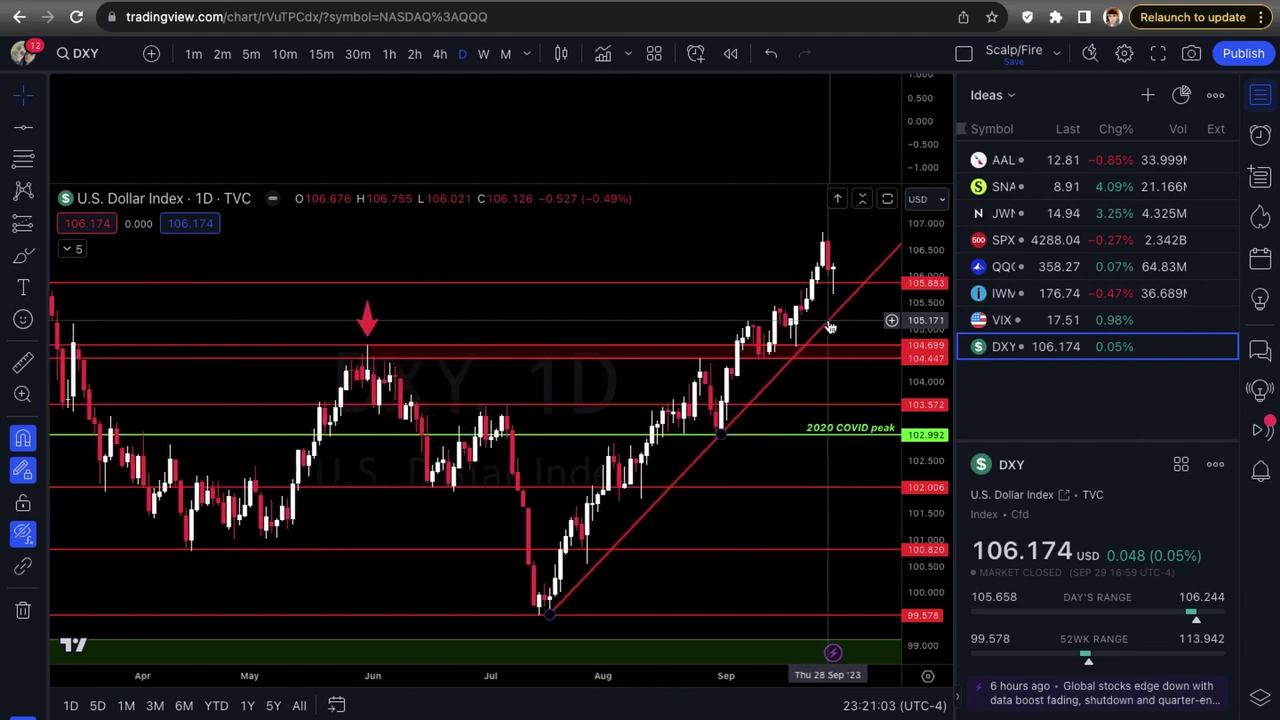
scroll(828, 320, "up", 4)
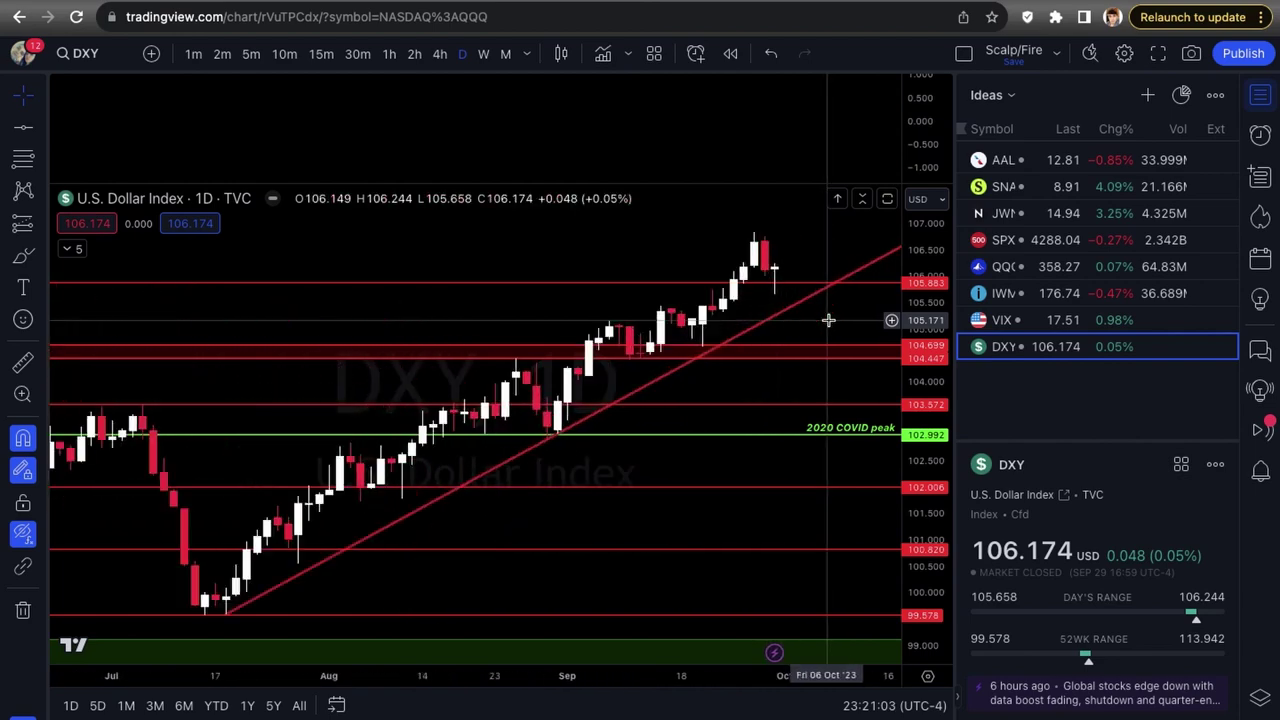
scroll(766, 380, "down", 8)
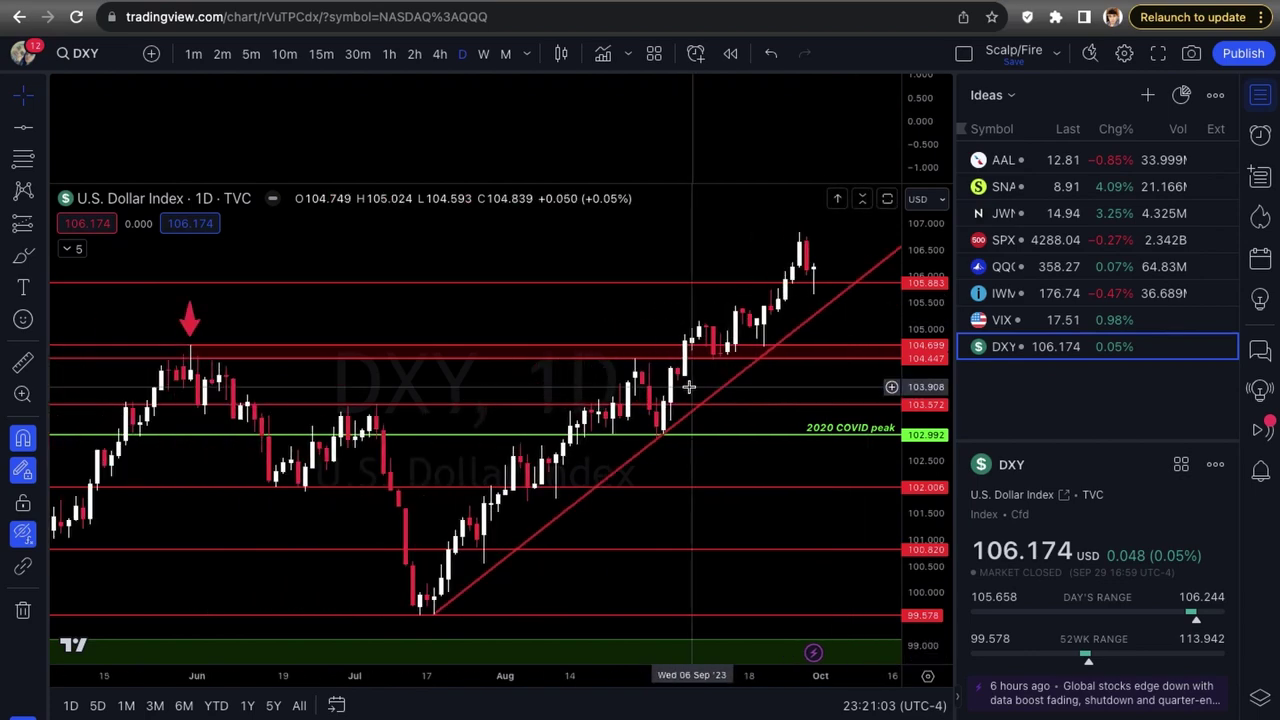
scroll(689, 386, "down", 2)
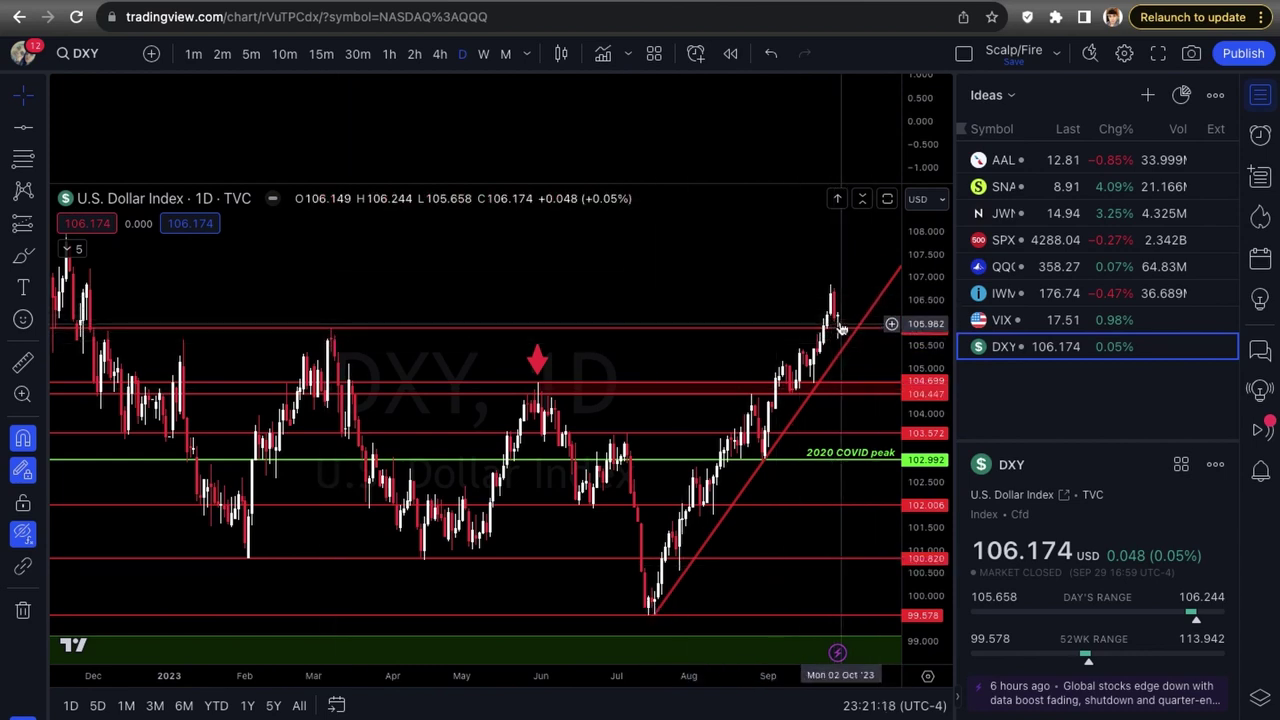
scroll(830, 350, "up", 3)
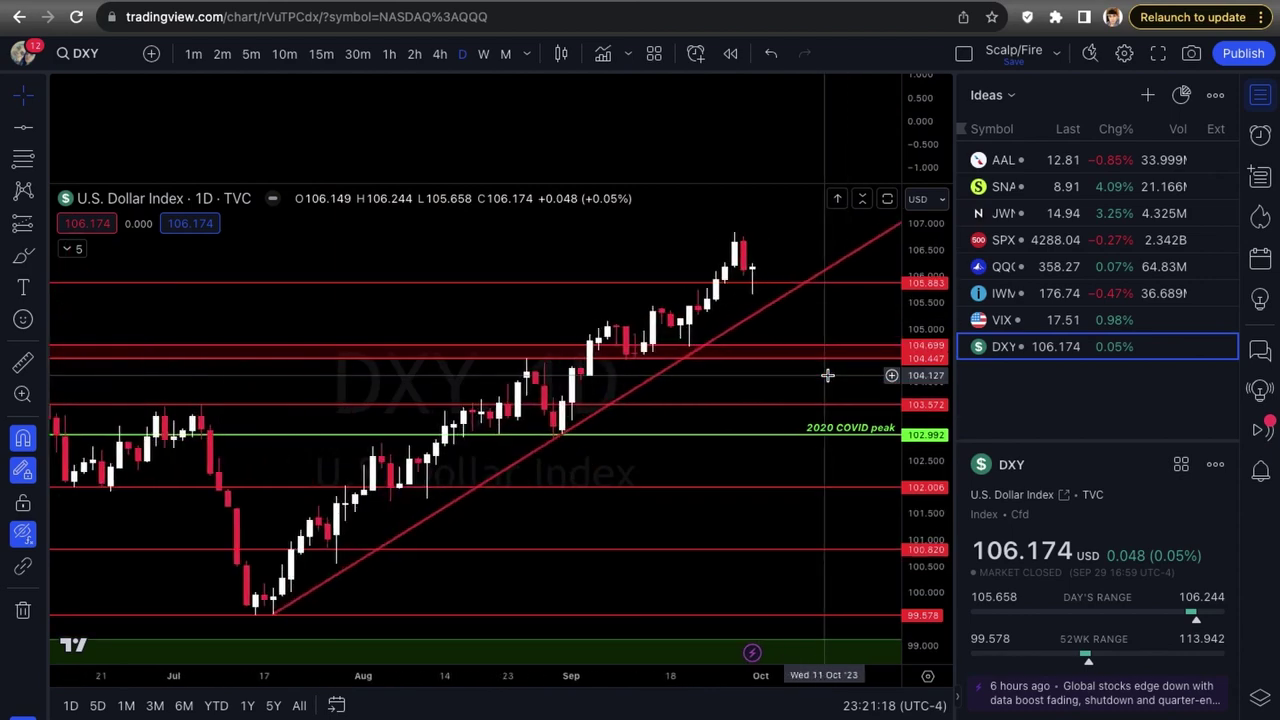
scroll(827, 375, "up", 4)
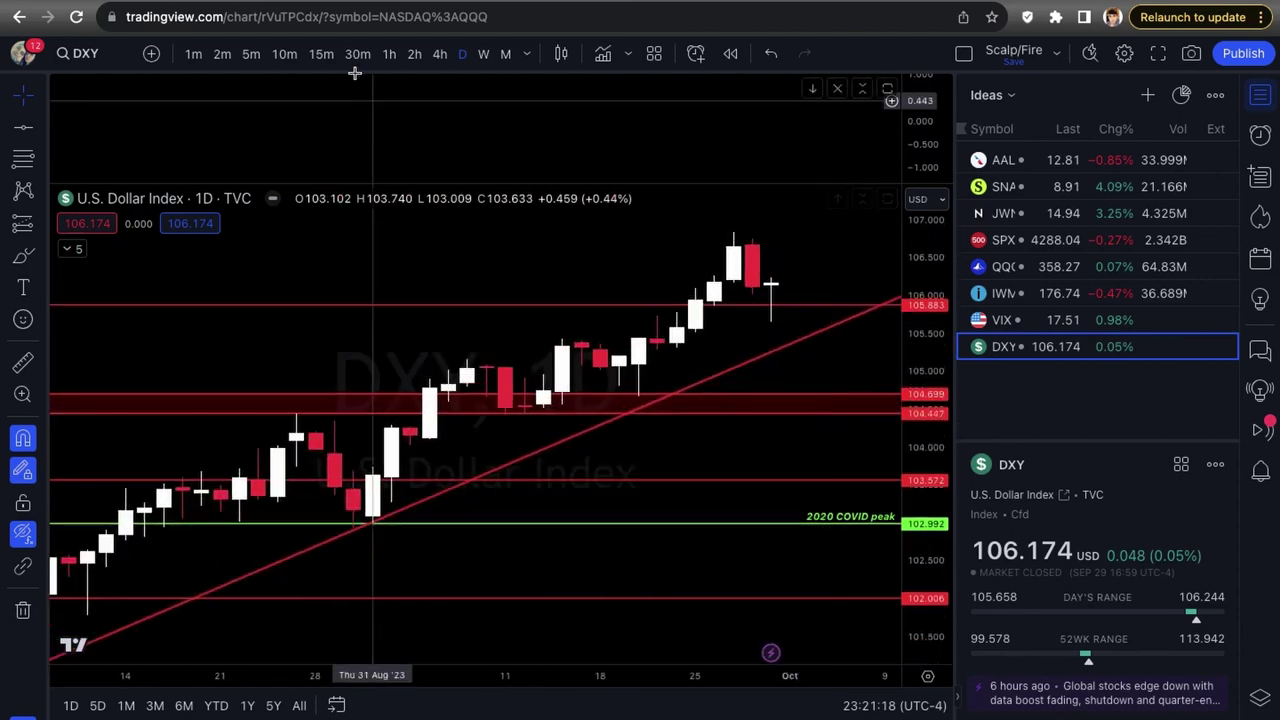
Step: Switch DXY to the 15-minute interval and review the September 29 price action around the 105.883 level
left_click(321, 53)
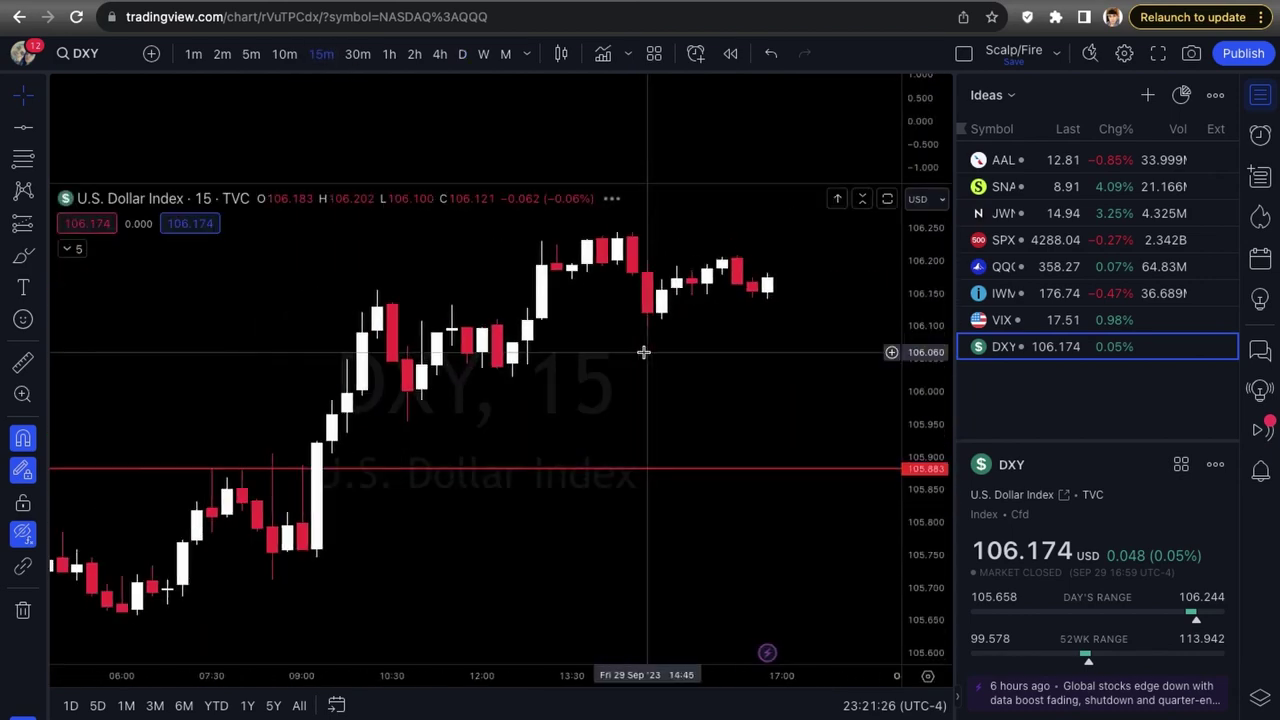
scroll(644, 352, "left", 5)
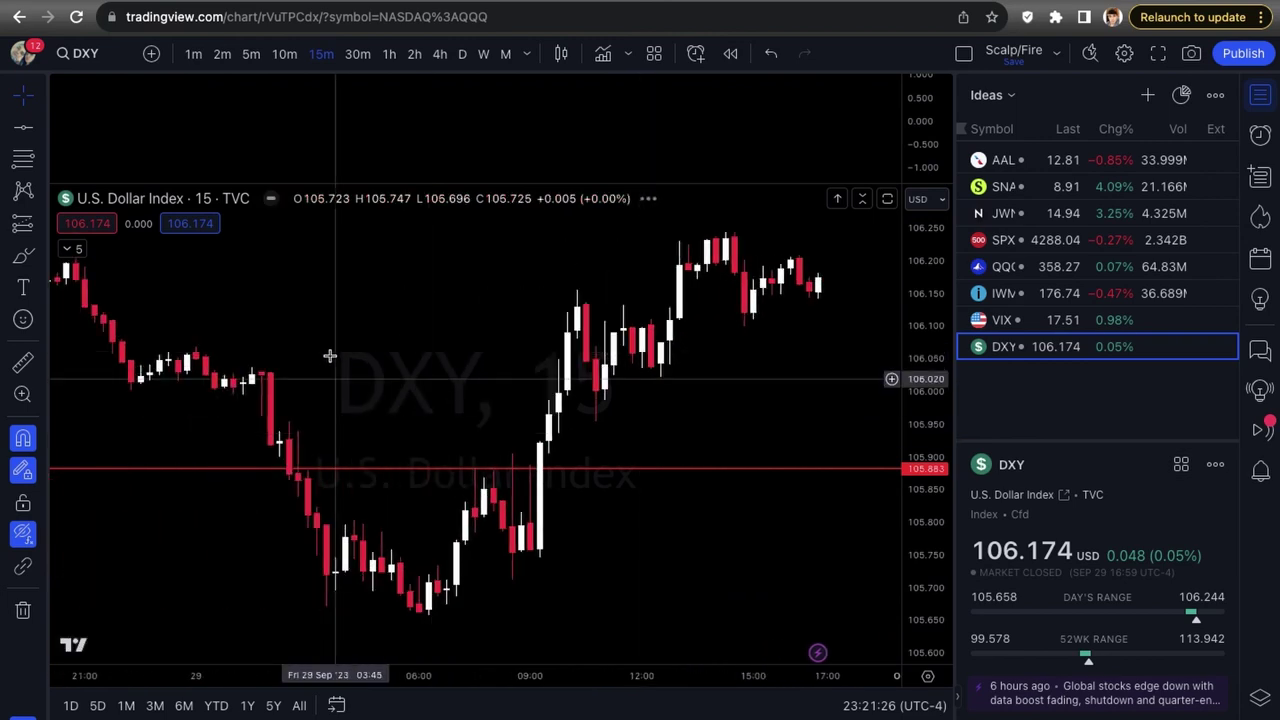
scroll(330, 356, "left", 3)
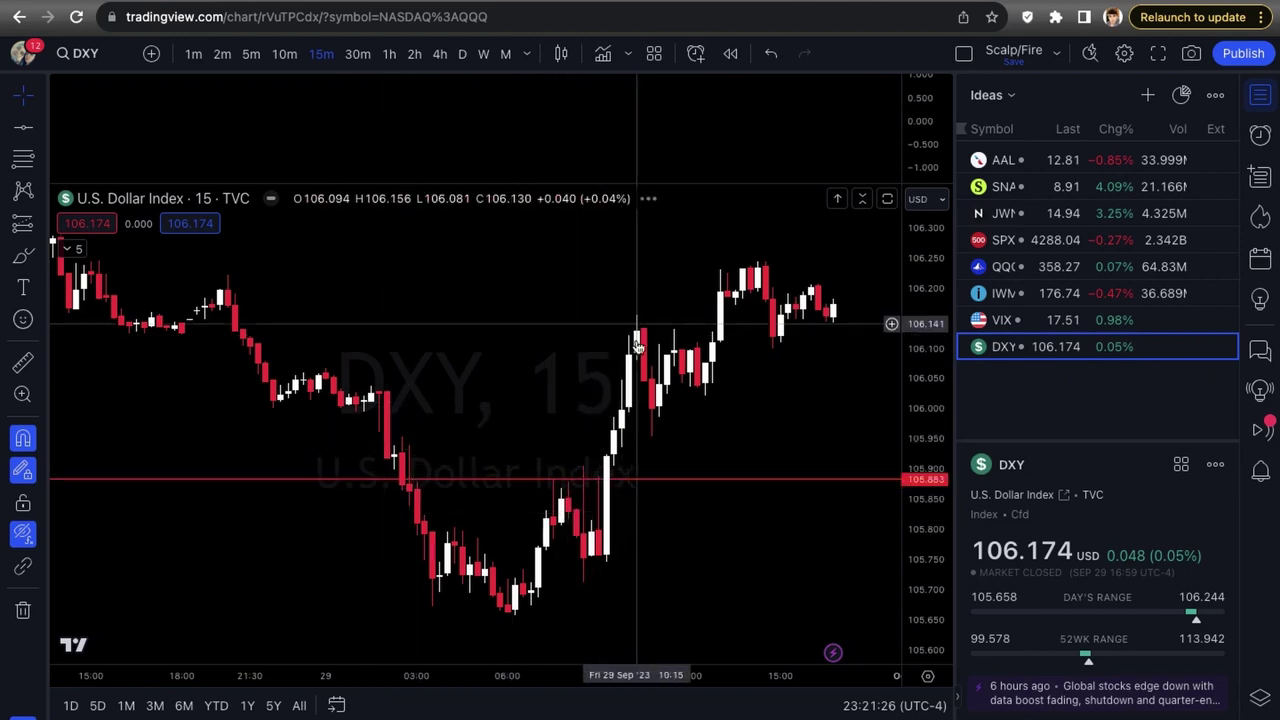
scroll(604, 369, "left", 2)
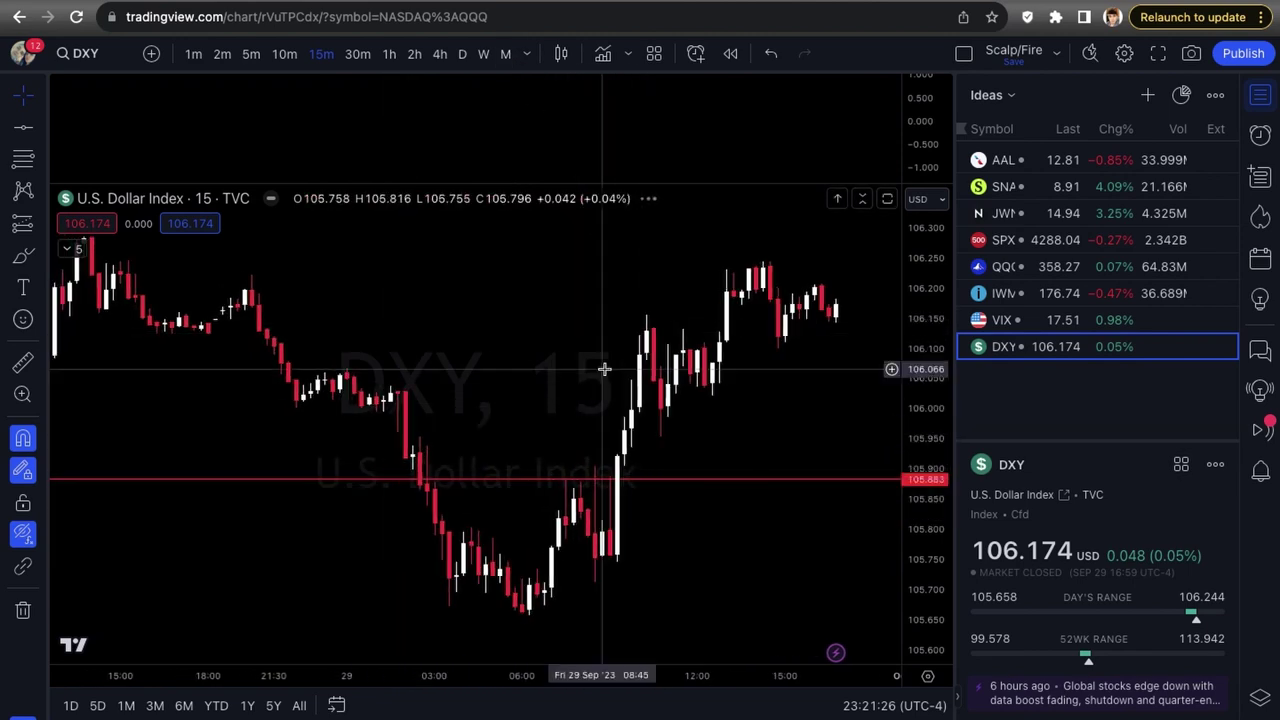
scroll(604, 369, "left", 3)
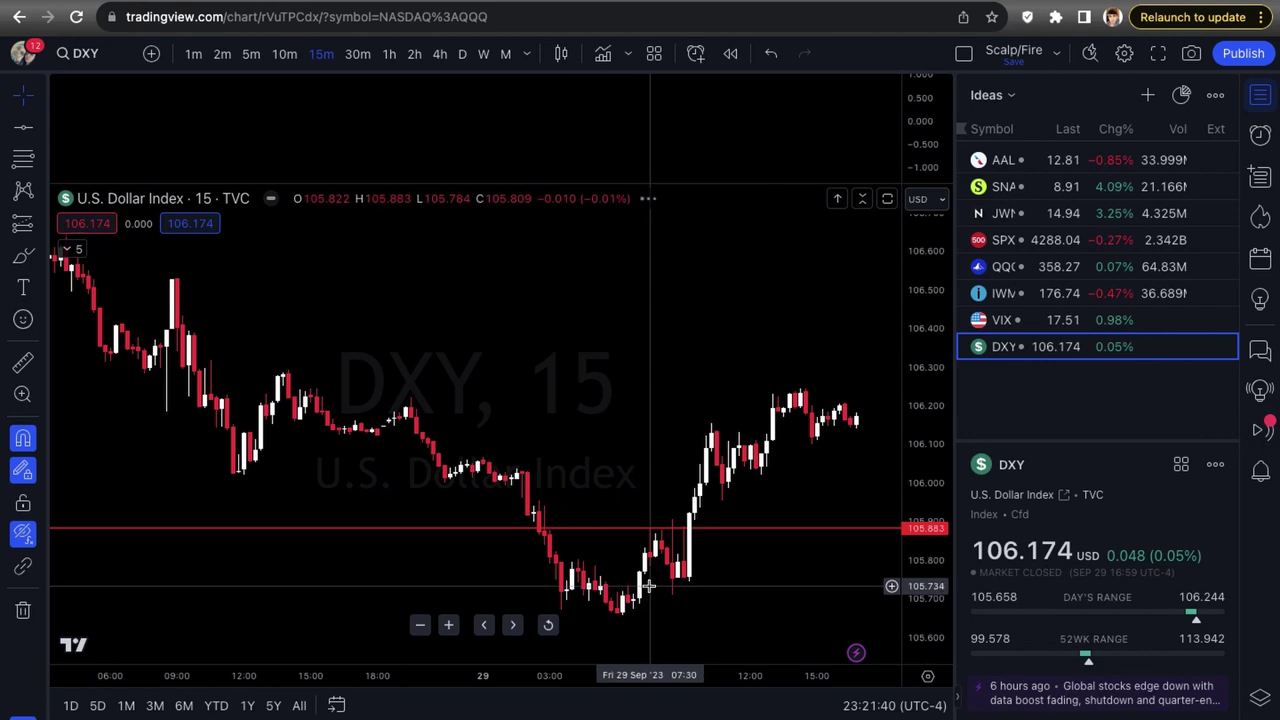
scroll(655, 582, "right", 3)
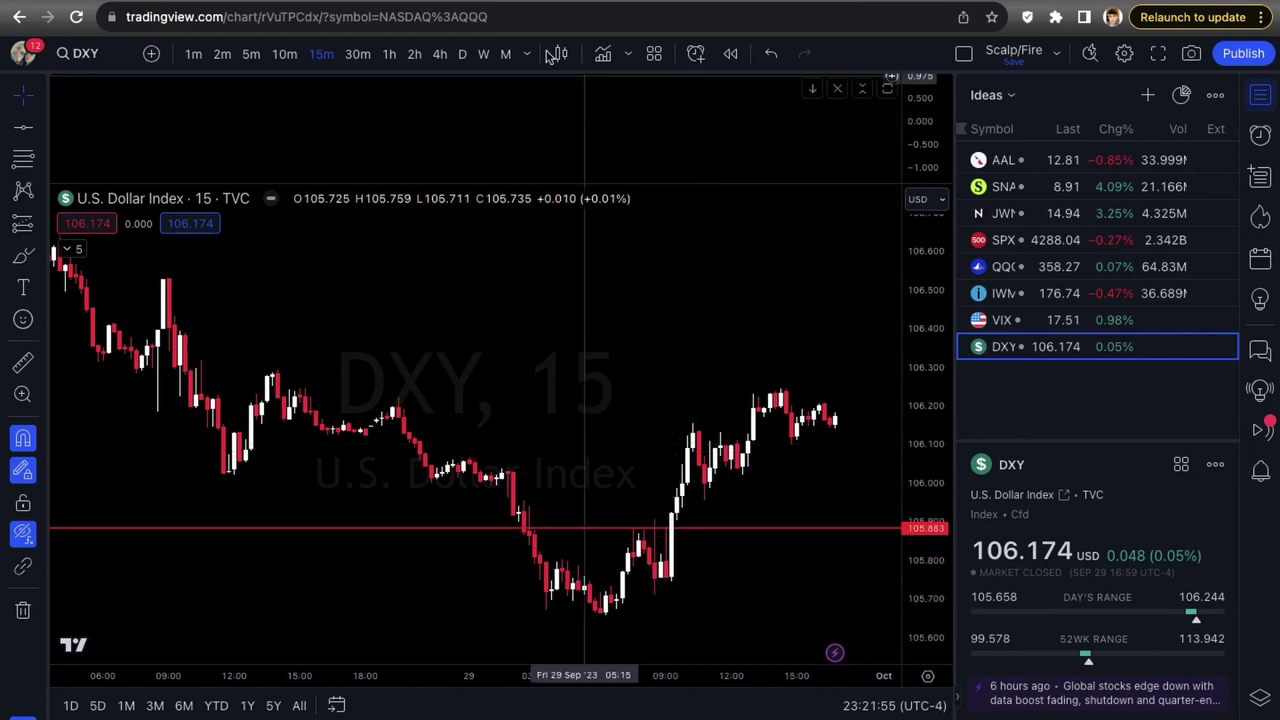
Step: Return DXY to the daily interval and review the trendline from its July low
left_click(465, 53)
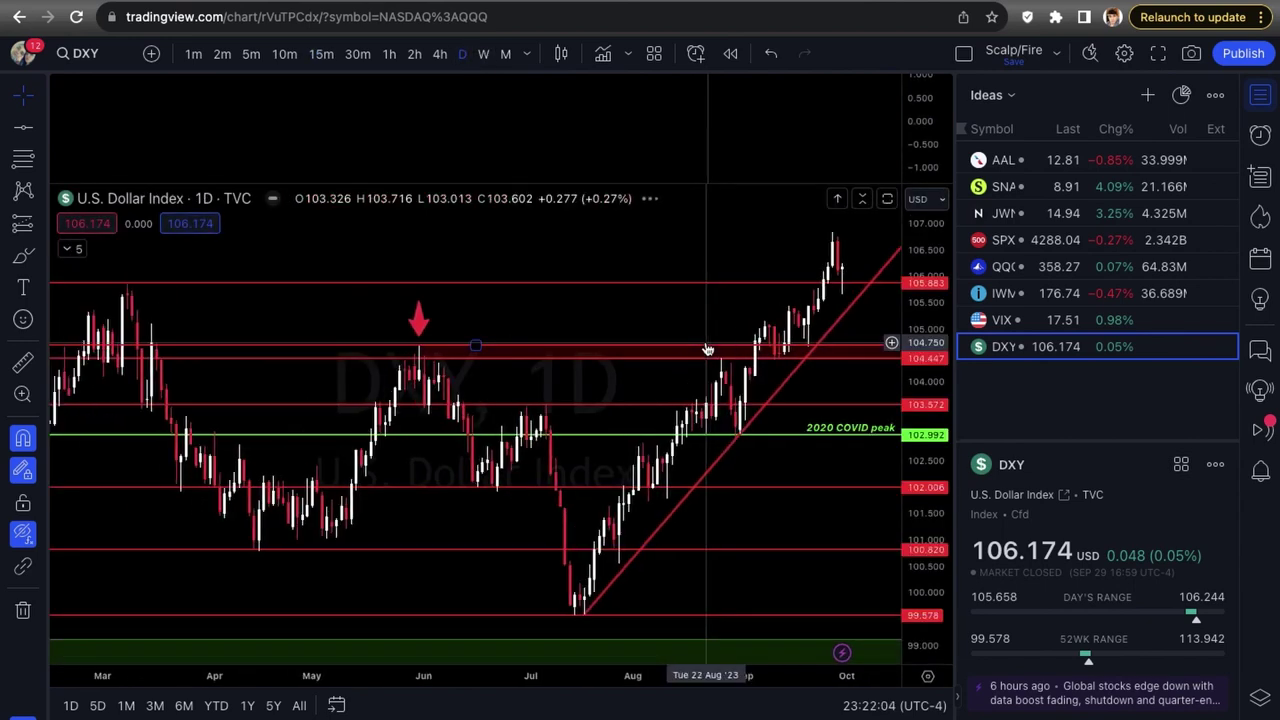
scroll(707, 350, "down", 3)
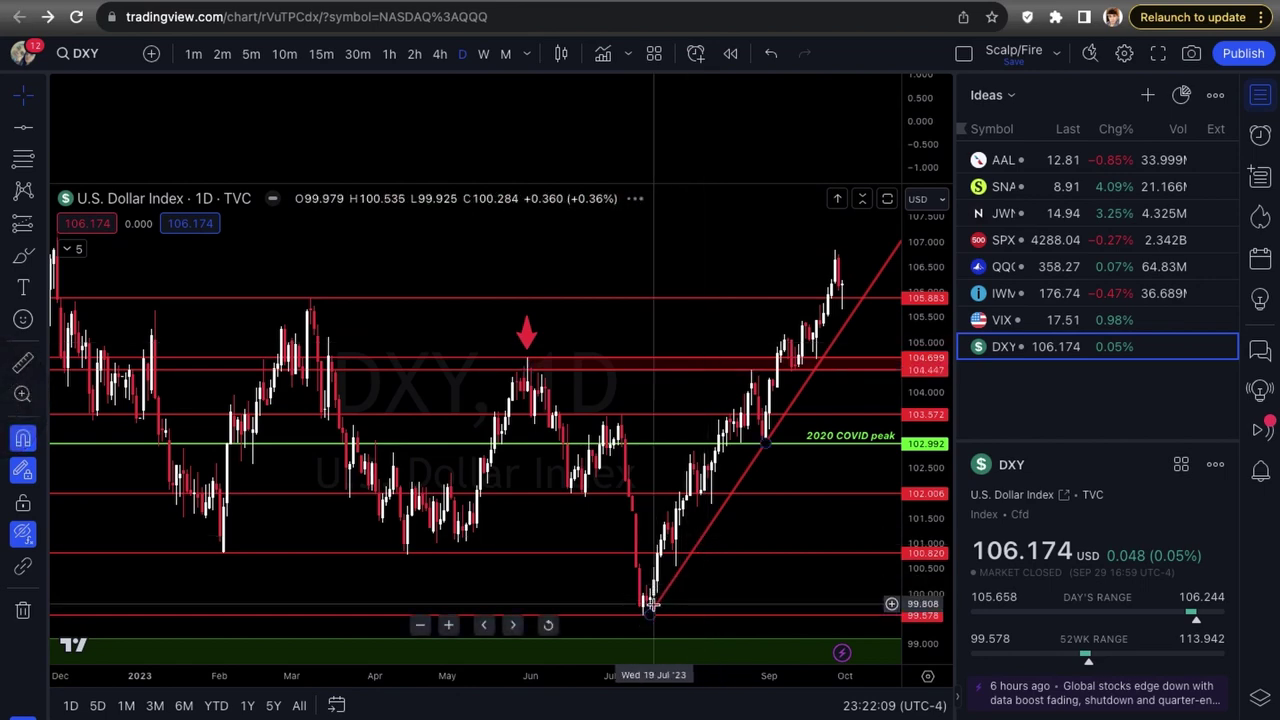
Step: Mark DXY's March 8 peak at the 105.883 level with a red down arrow
scroll(830, 345, "up", 1)
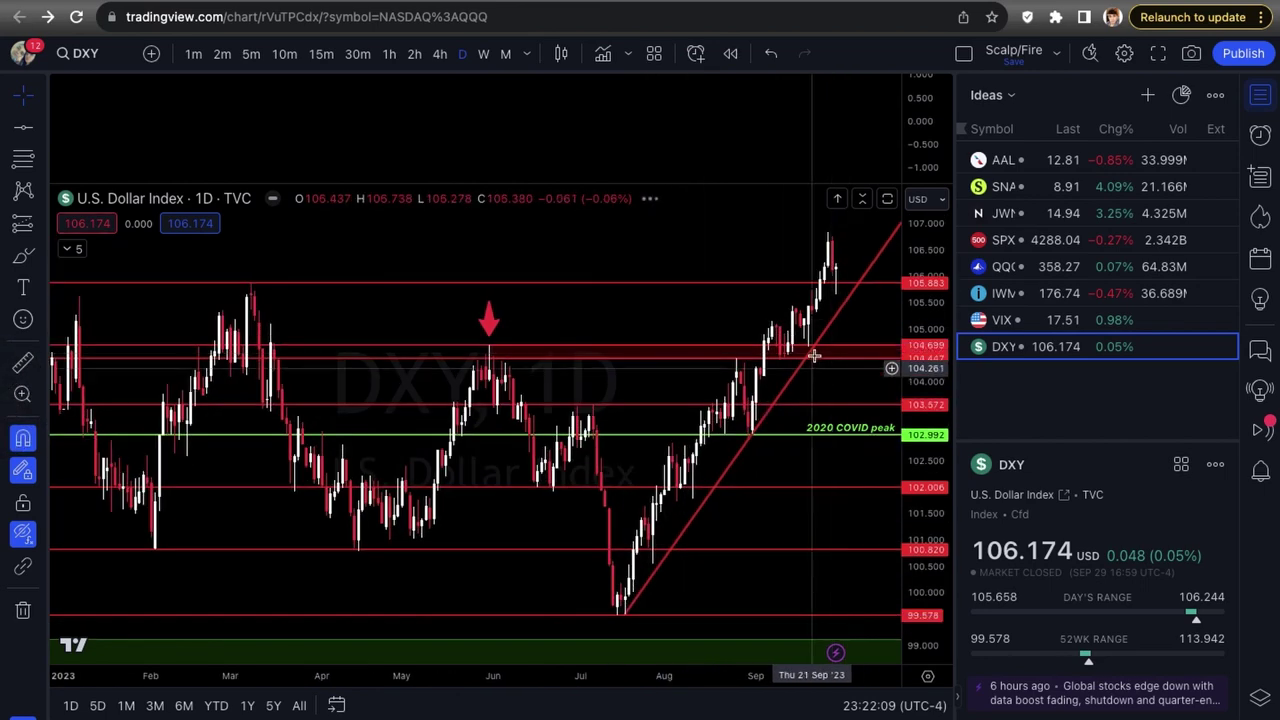
left_click_drag(814, 355, 814, 349)
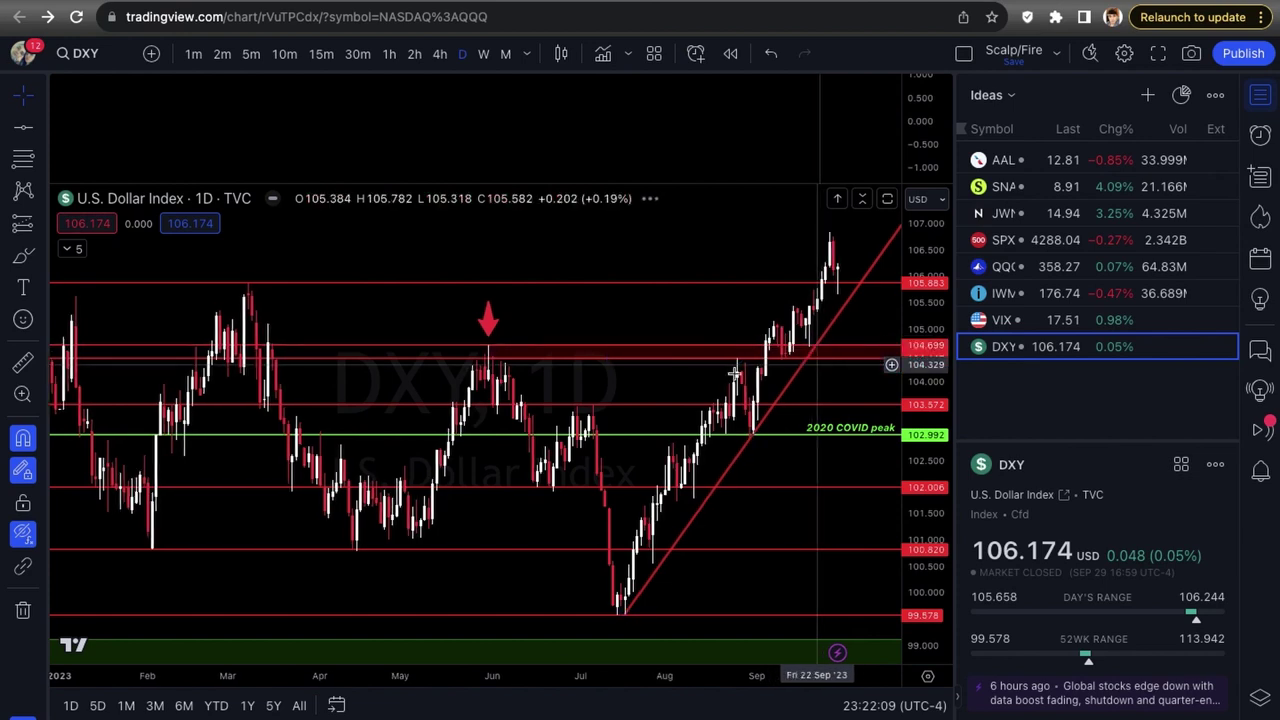
left_click_drag(486, 344, 486, 346)
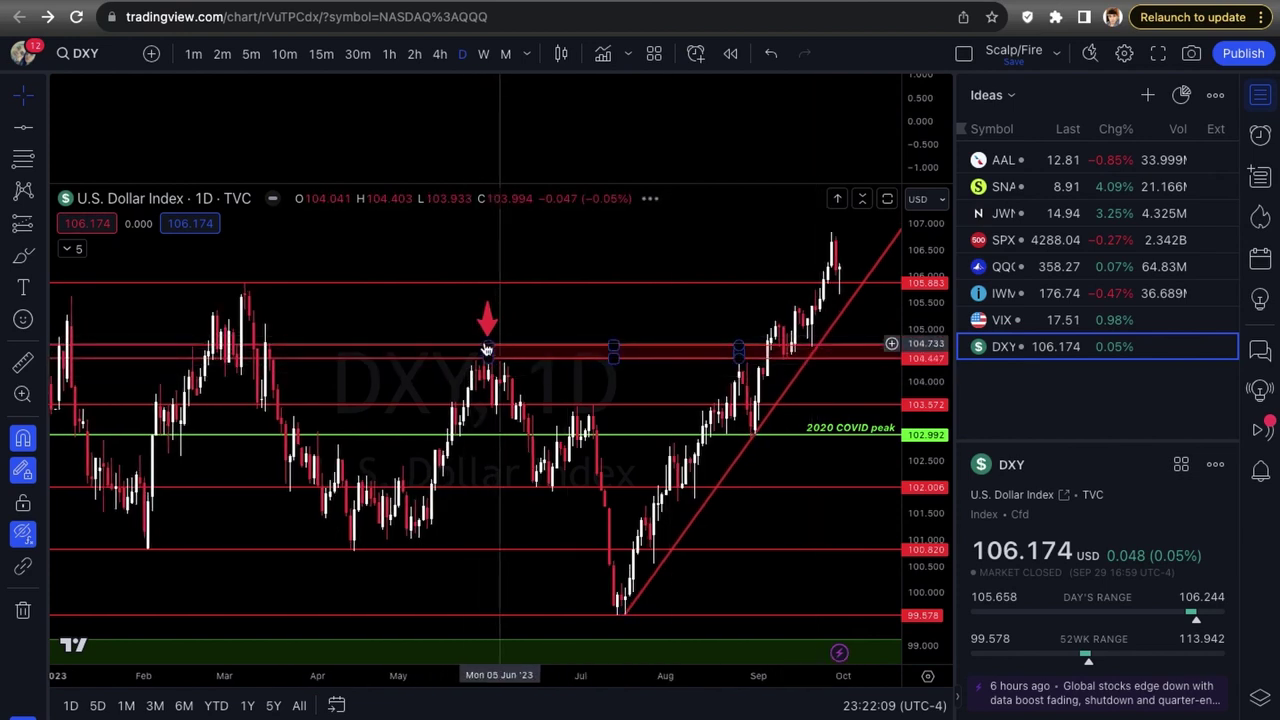
left_click(244, 282)
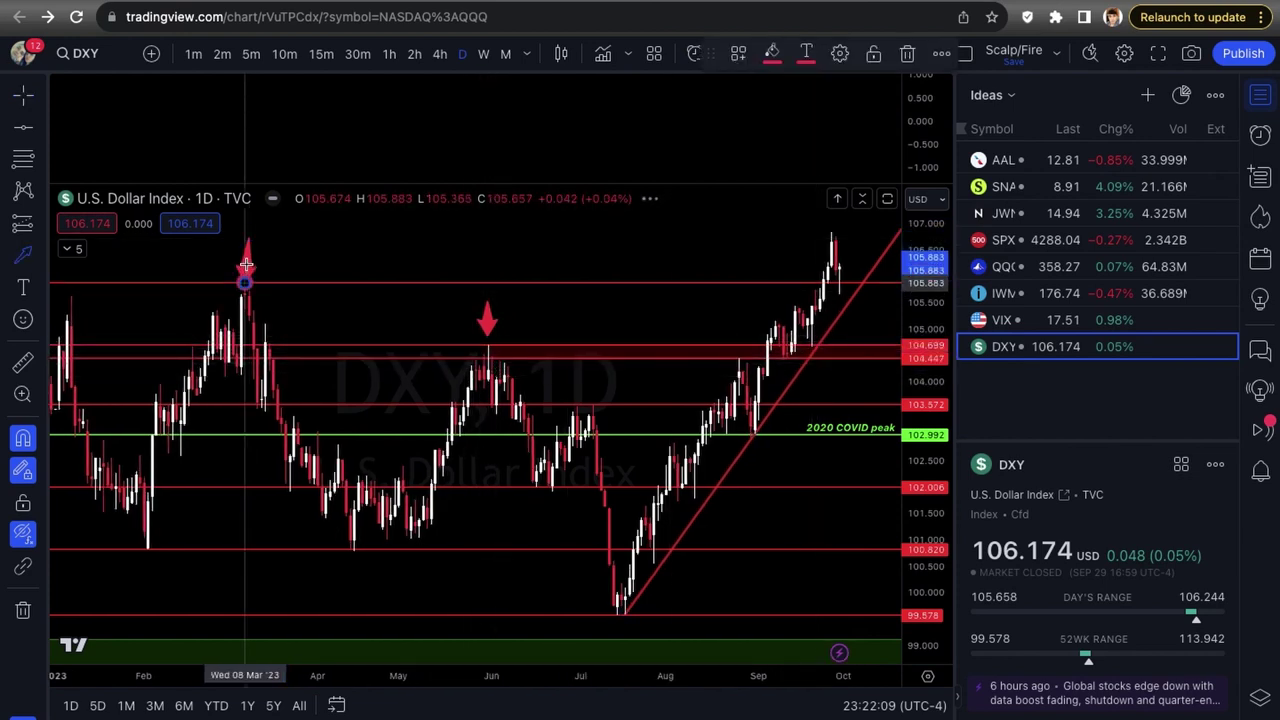
left_click(246, 270)
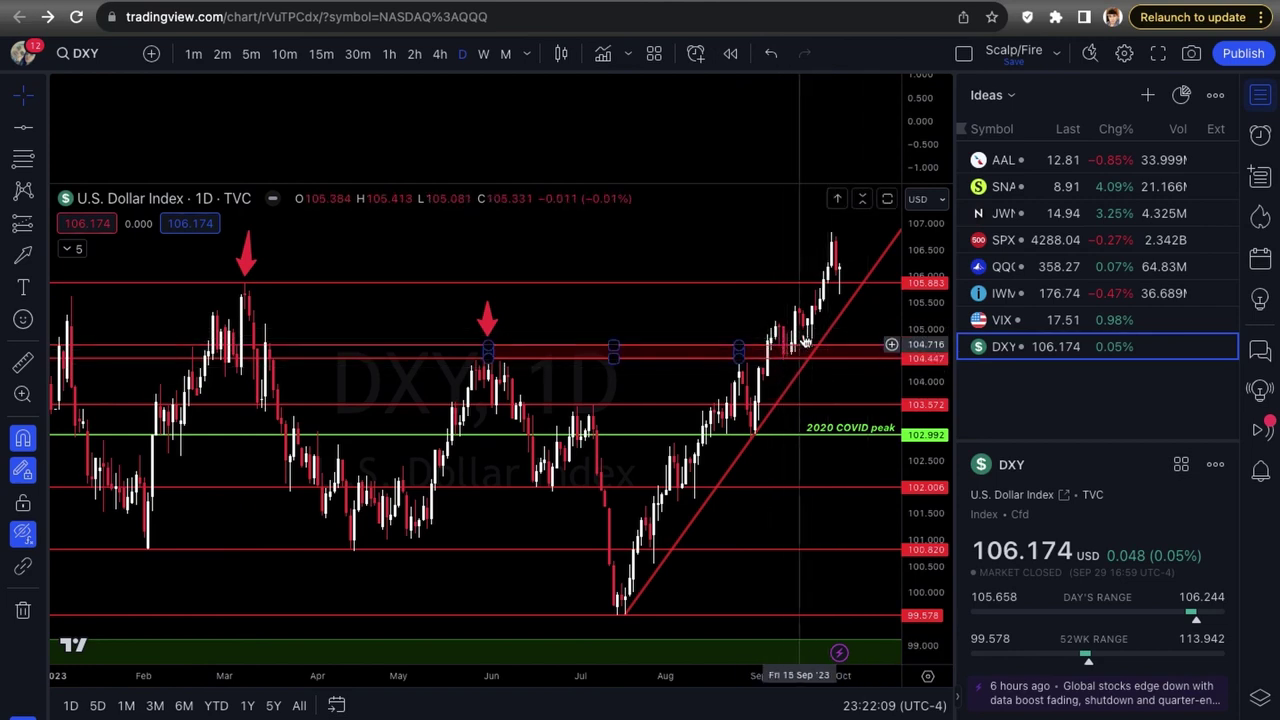
Step: Sketch a possible DXY price path that breaks below the rising trendline, drops toward the 104.699 level and rebounds
scroll(750, 348, "down", 1)
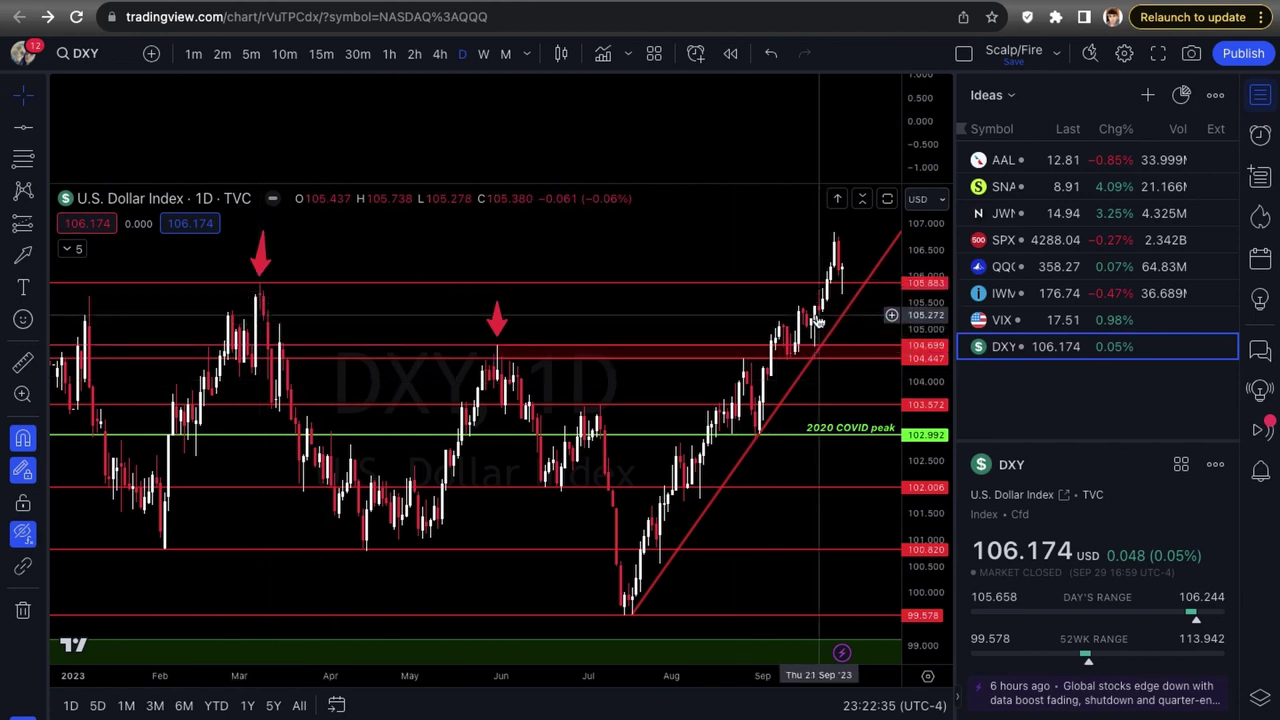
scroll(855, 260, "right", 3)
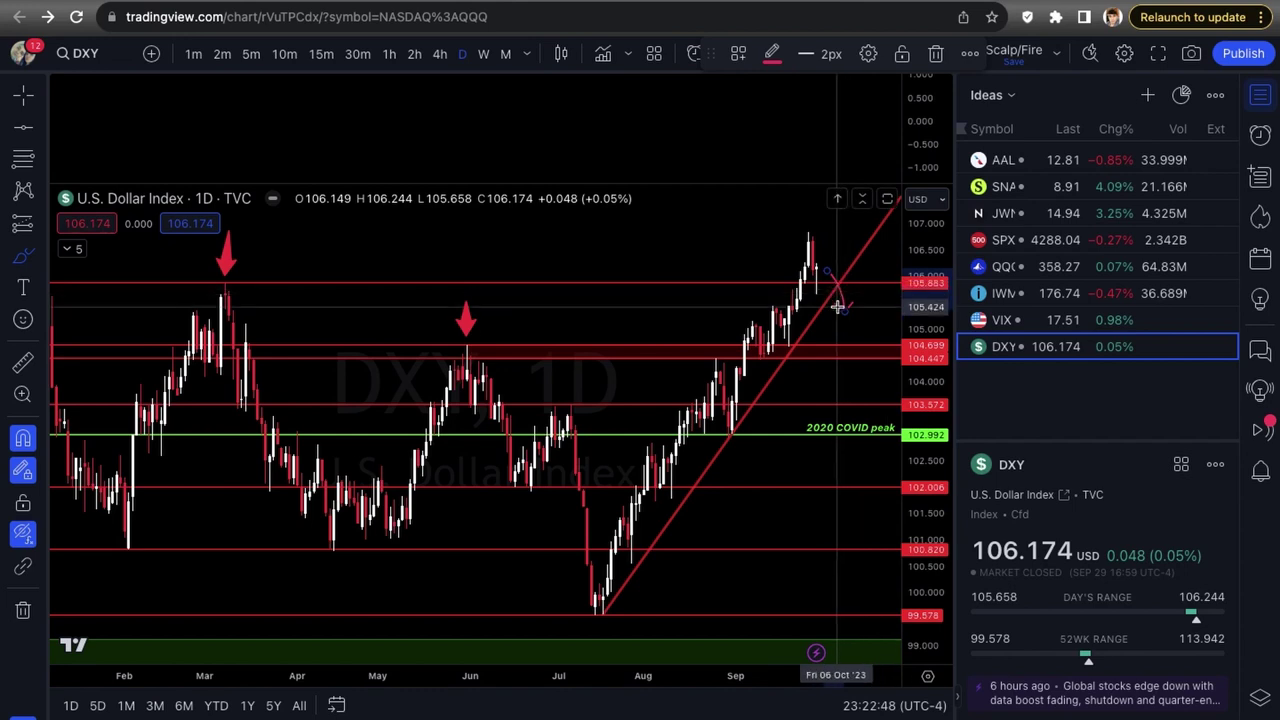
scroll(846, 330, "up", 1)
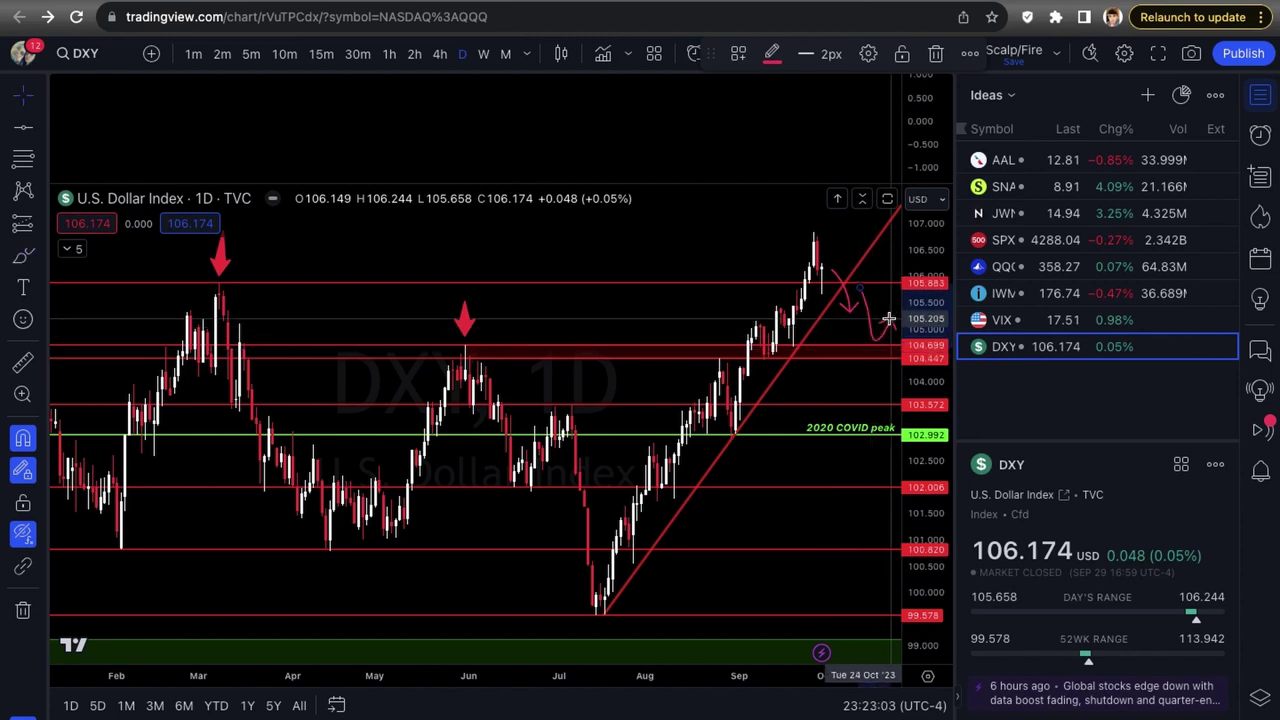
scroll(888, 307, "down", 1)
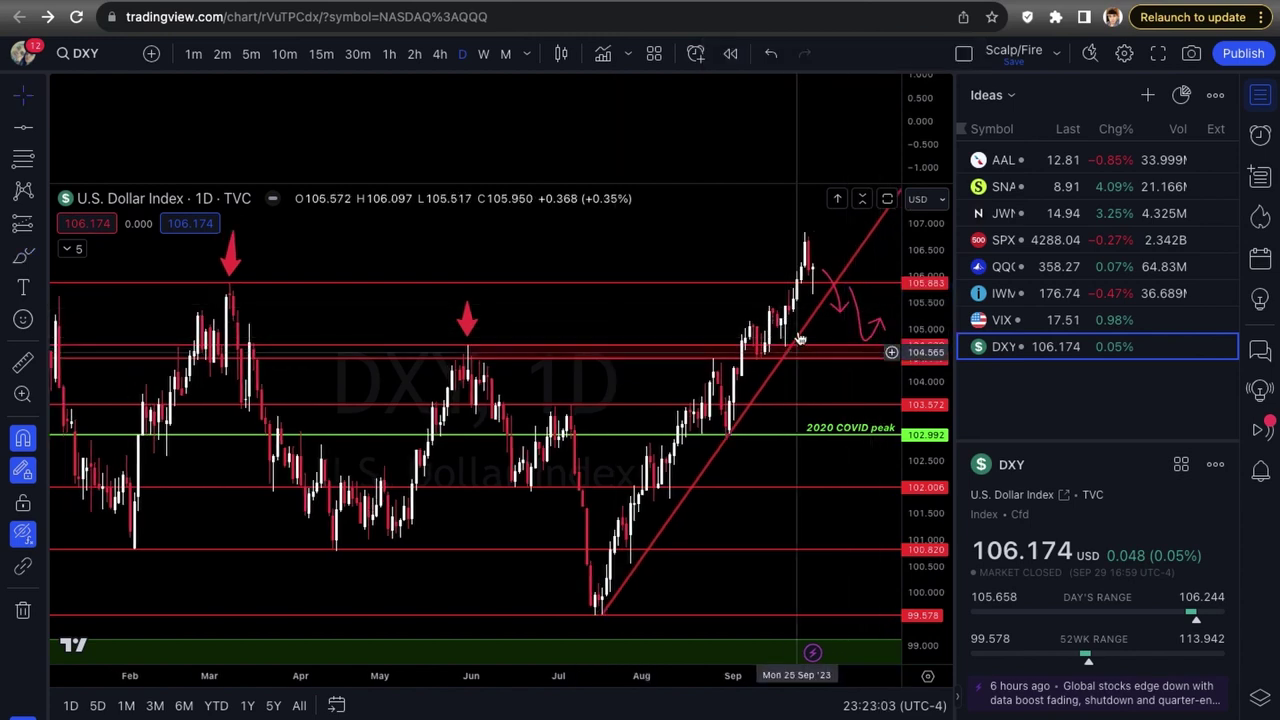
Step: Delete the sketched price path beside DXY's latest candles
left_click_drag(781, 349, 886, 337)
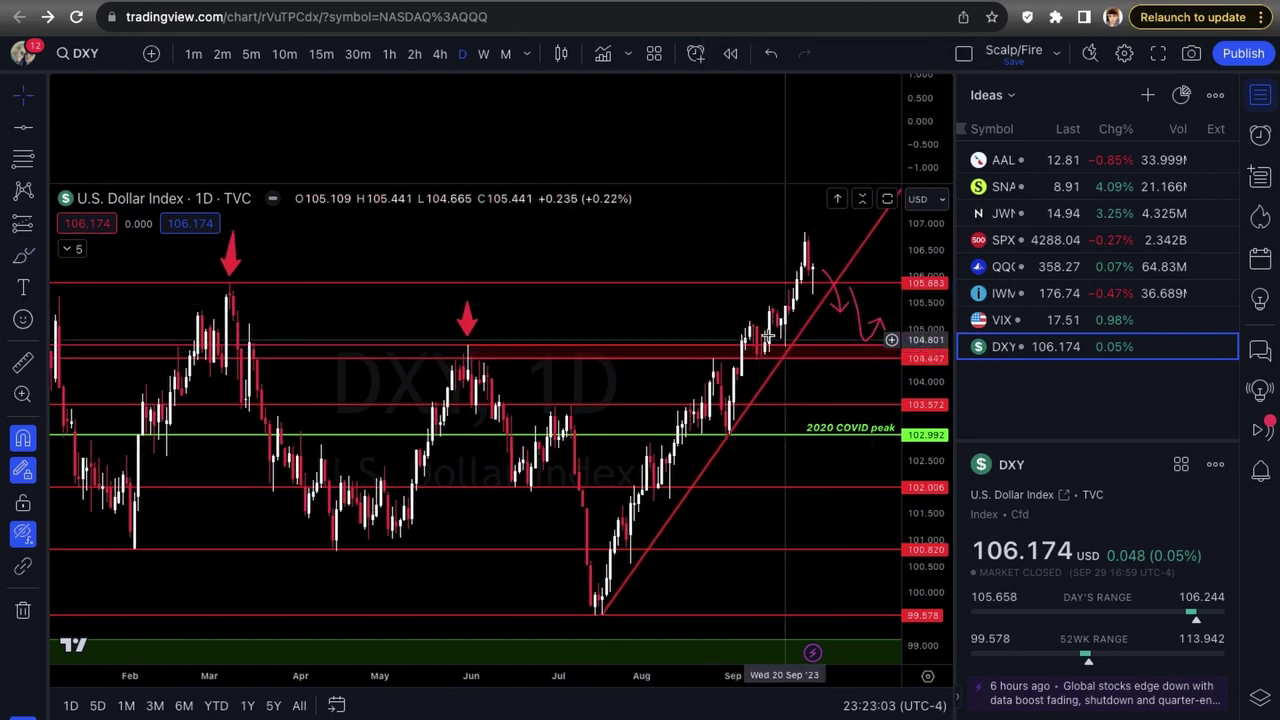
left_click(866, 330)
key("Delete")
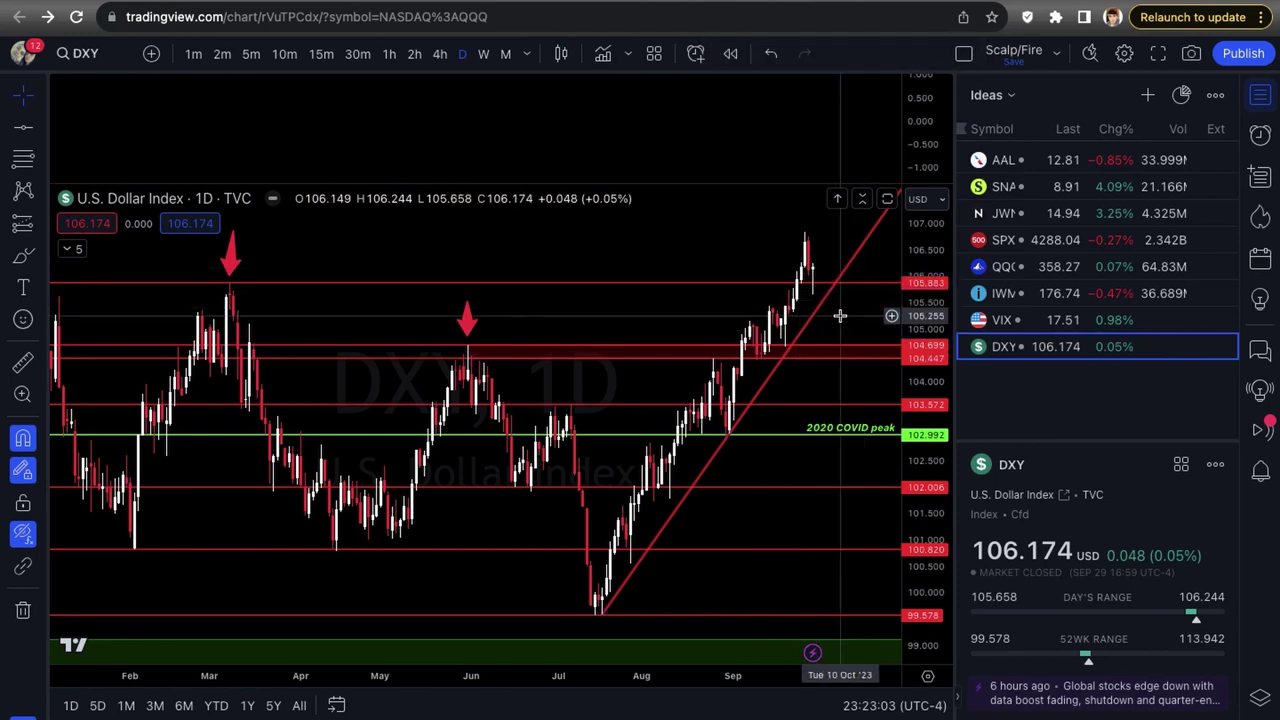
Step: Review DXY's latest candles against the trendline from the July low and show the chart's hidden indicators
scroll(840, 316, "down", 1)
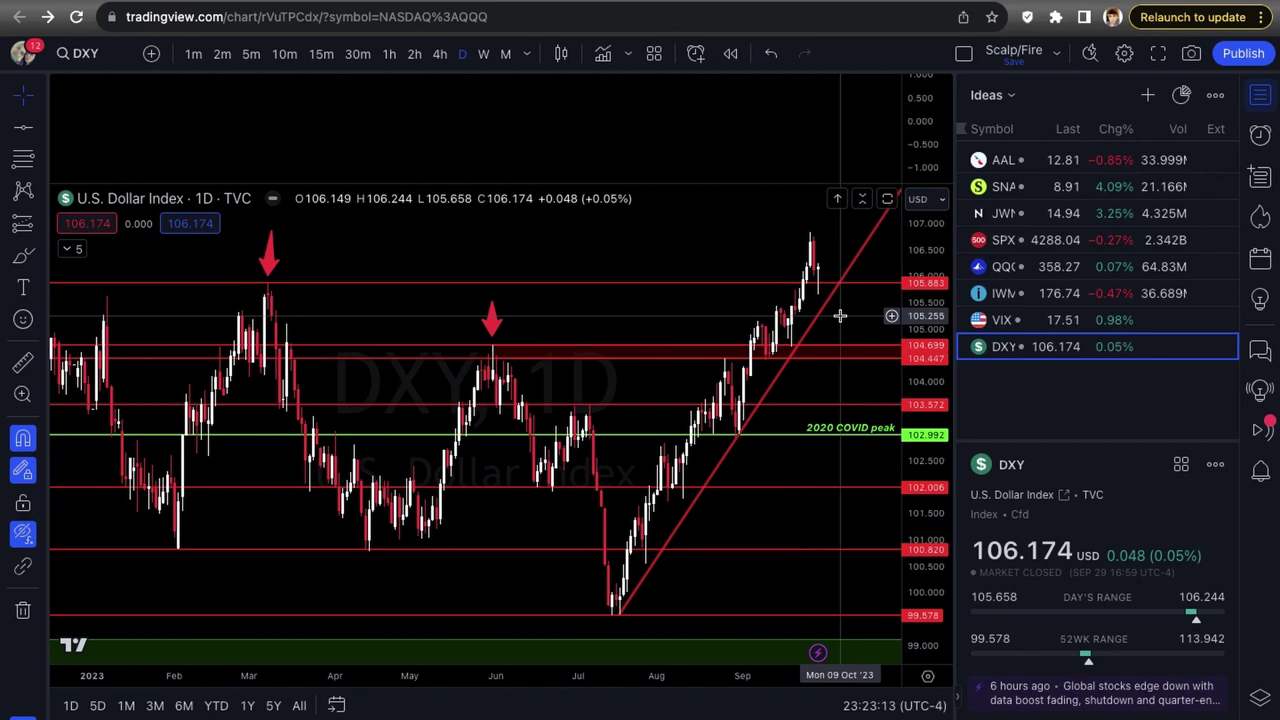
scroll(838, 310, "down", 1)
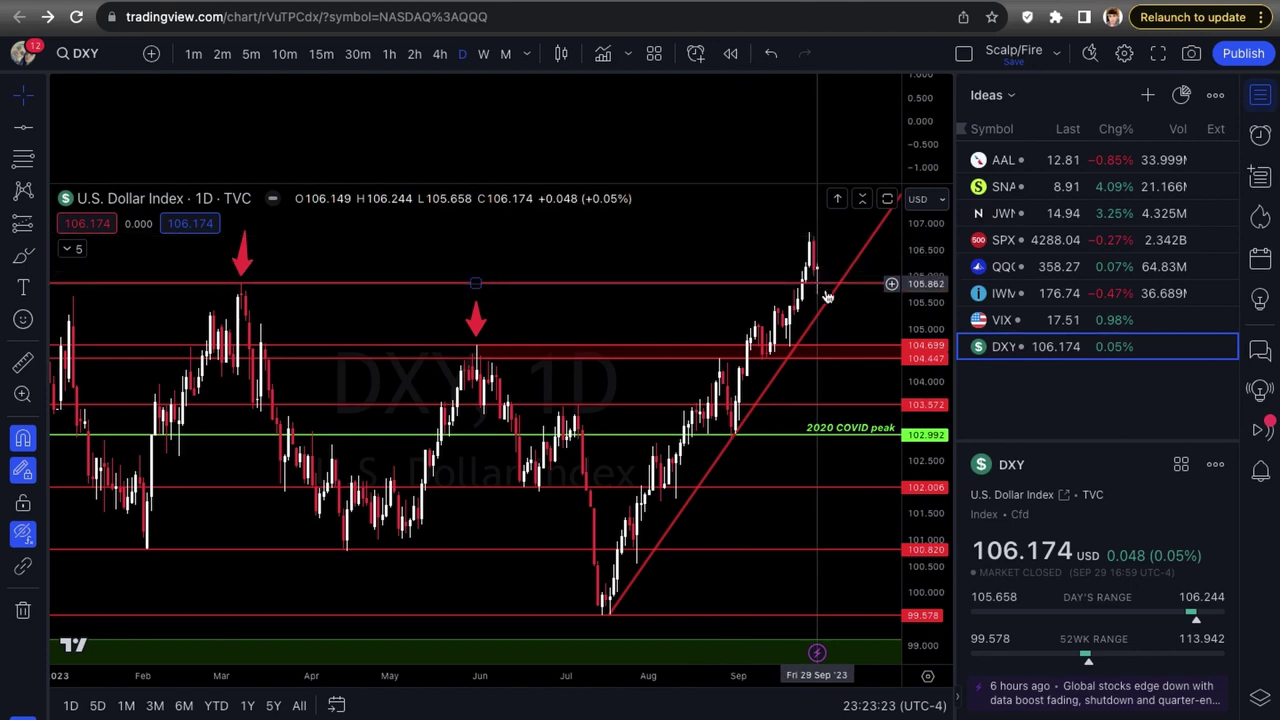
left_click_drag(827, 296, 827, 295)
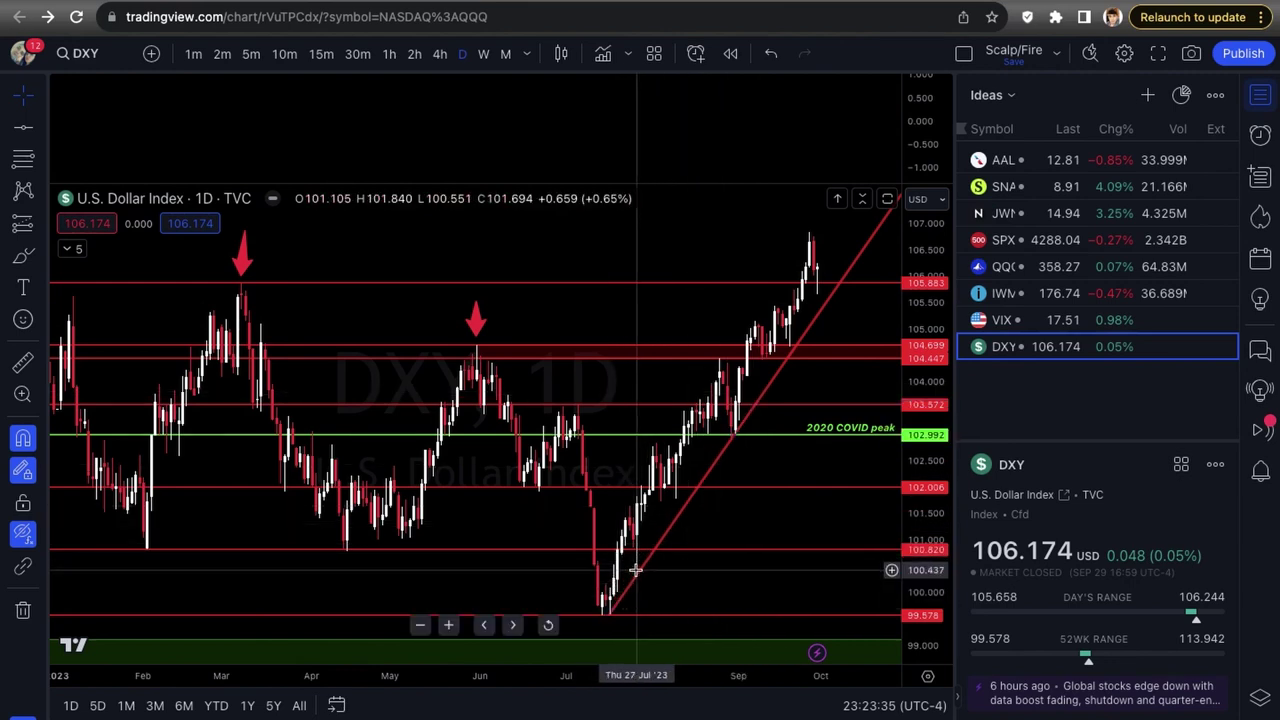
left_click(843, 356)
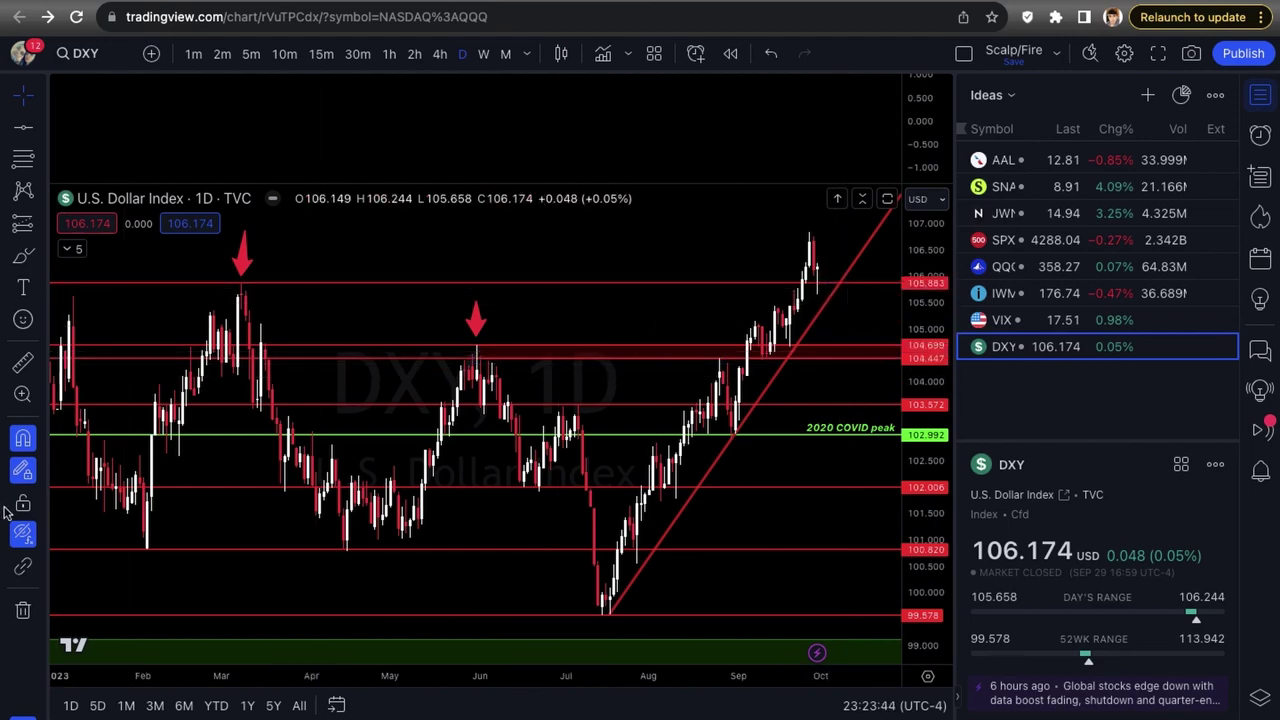
left_click(40, 537)
left_click(80, 560)
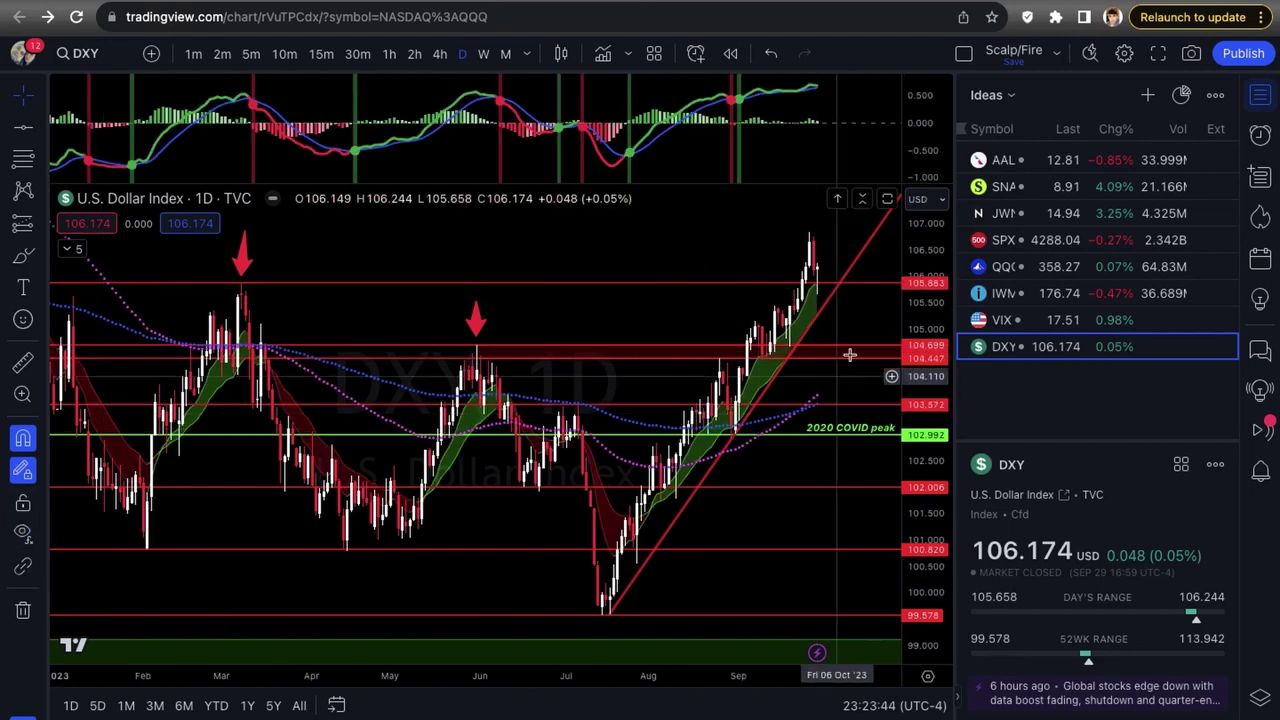
Step: Examine DXY's August and September pullbacks against the moving-average cloud and hide the indicators again
scroll(863, 317, "up", 5)
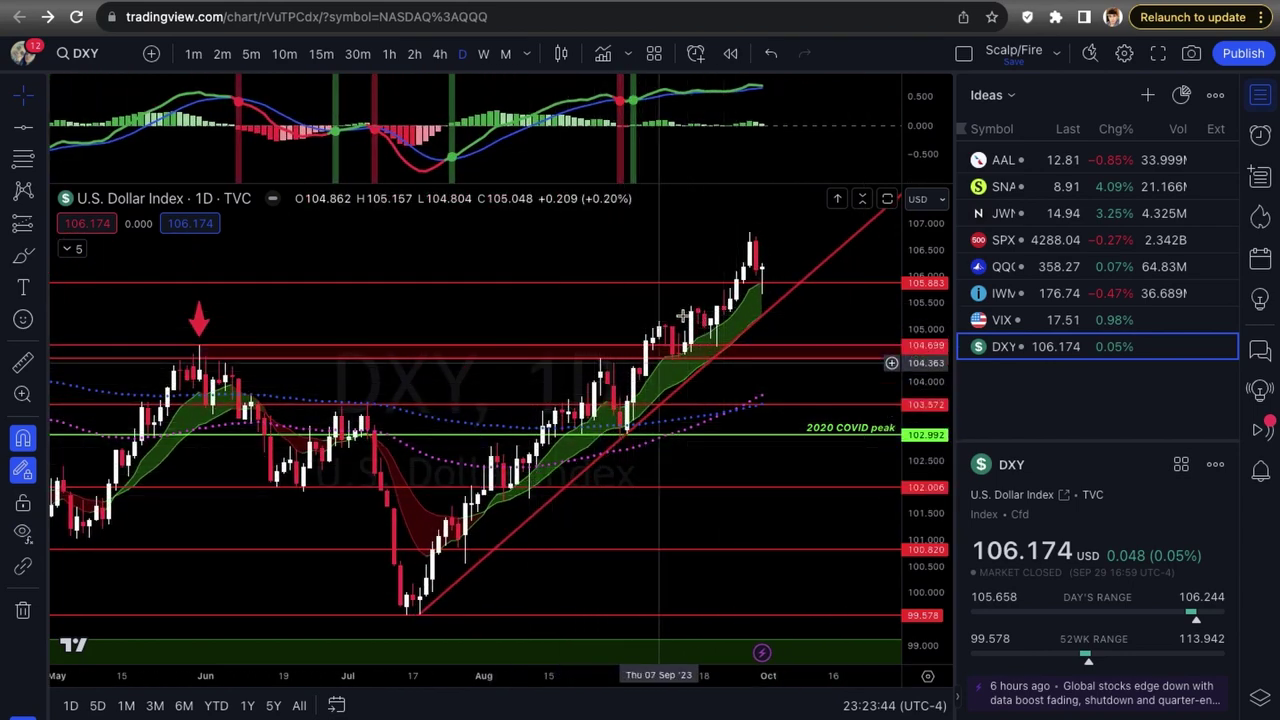
scroll(767, 282, "down", 1)
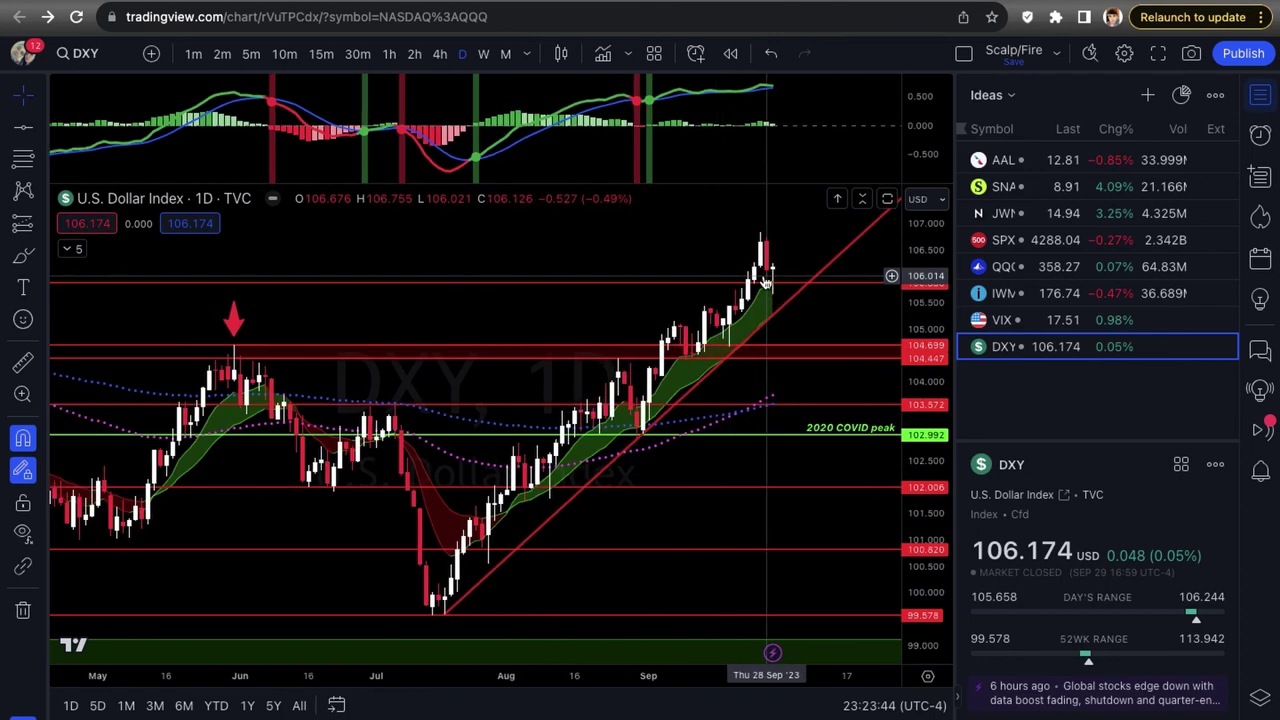
scroll(800, 285, "down", 2)
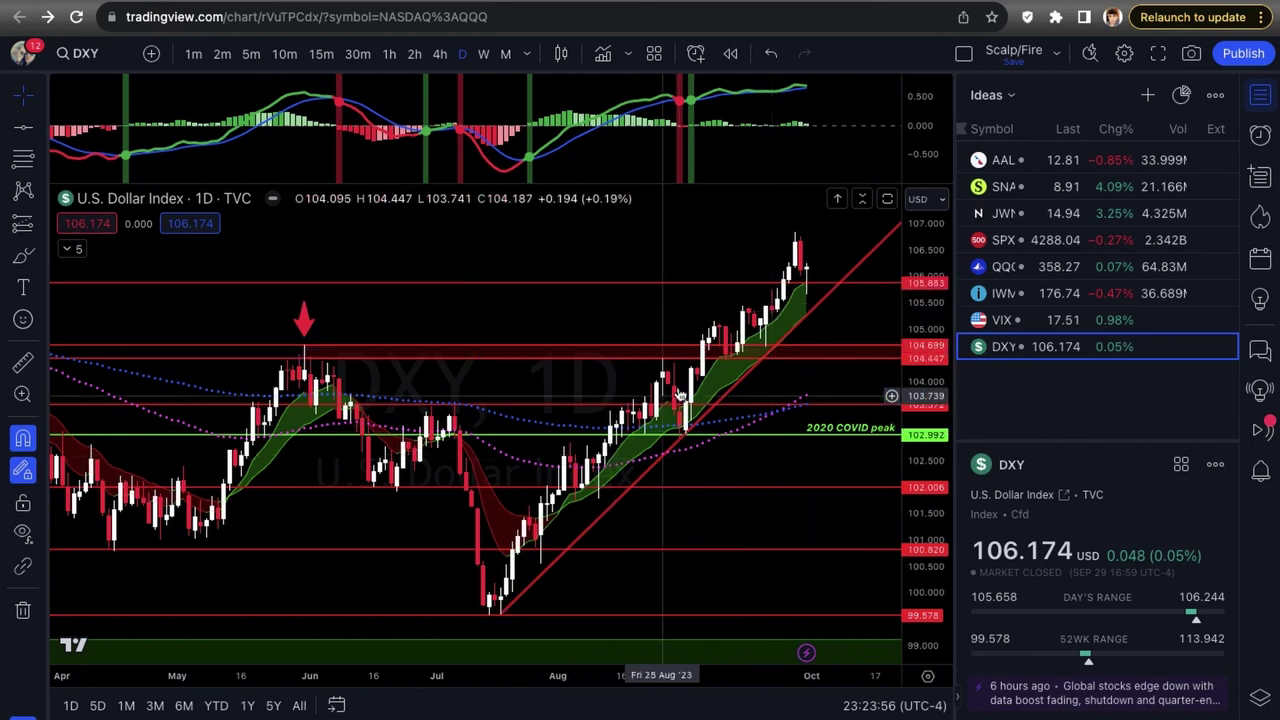
scroll(870, 364, "down", 3)
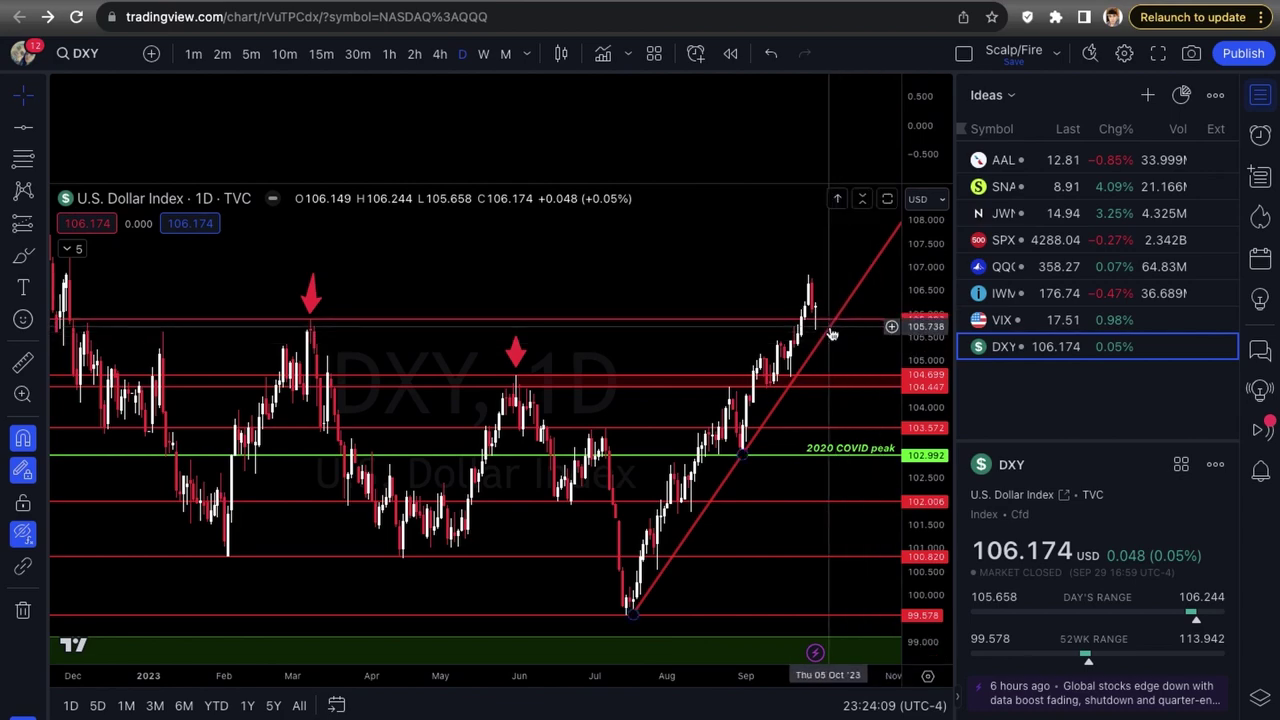
Step: Draw horizontal lines on DXY at the November 2022 highs, at 107.195 and 107.993
scroll(836, 352, "down", 1)
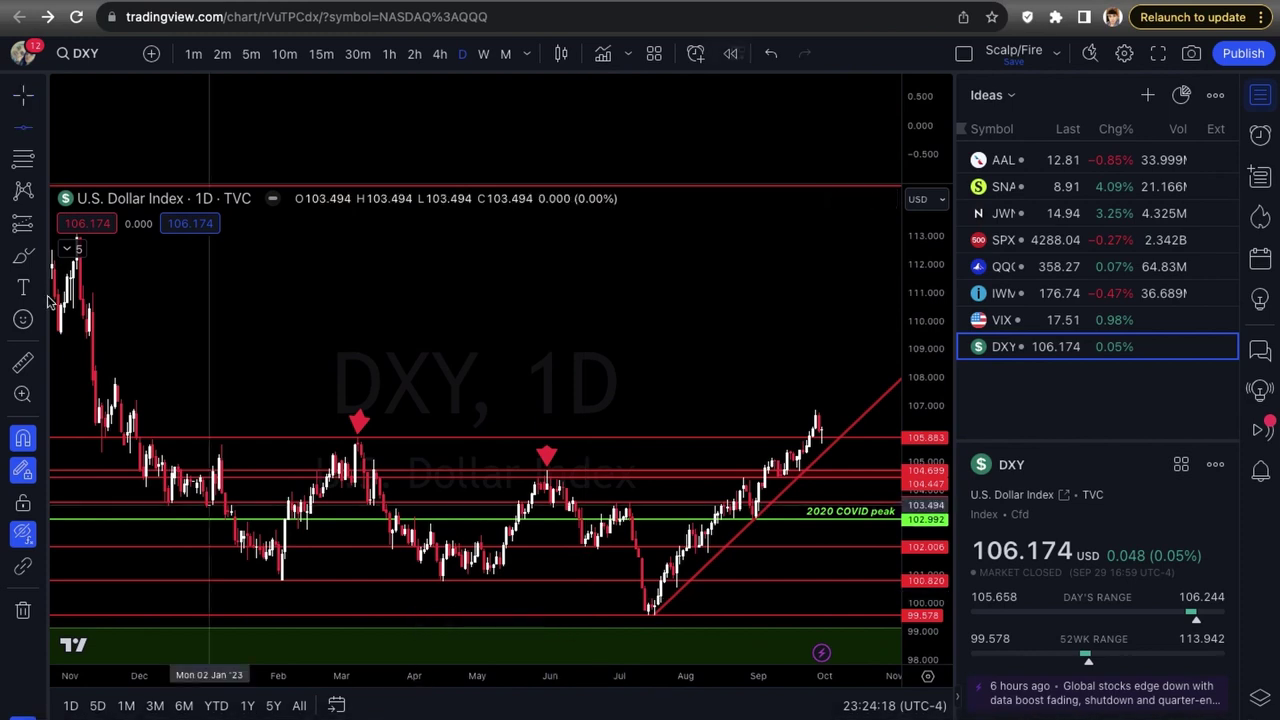
left_click(136, 380)
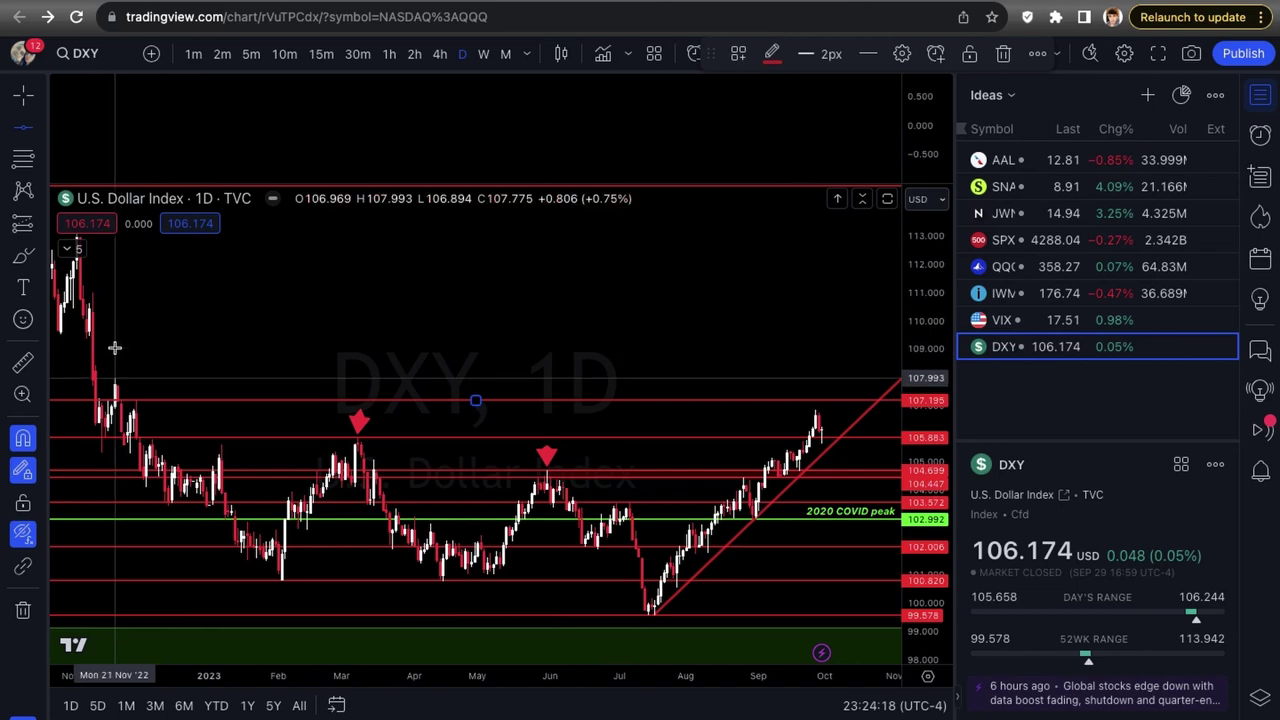
scroll(177, 300, "left", 5)
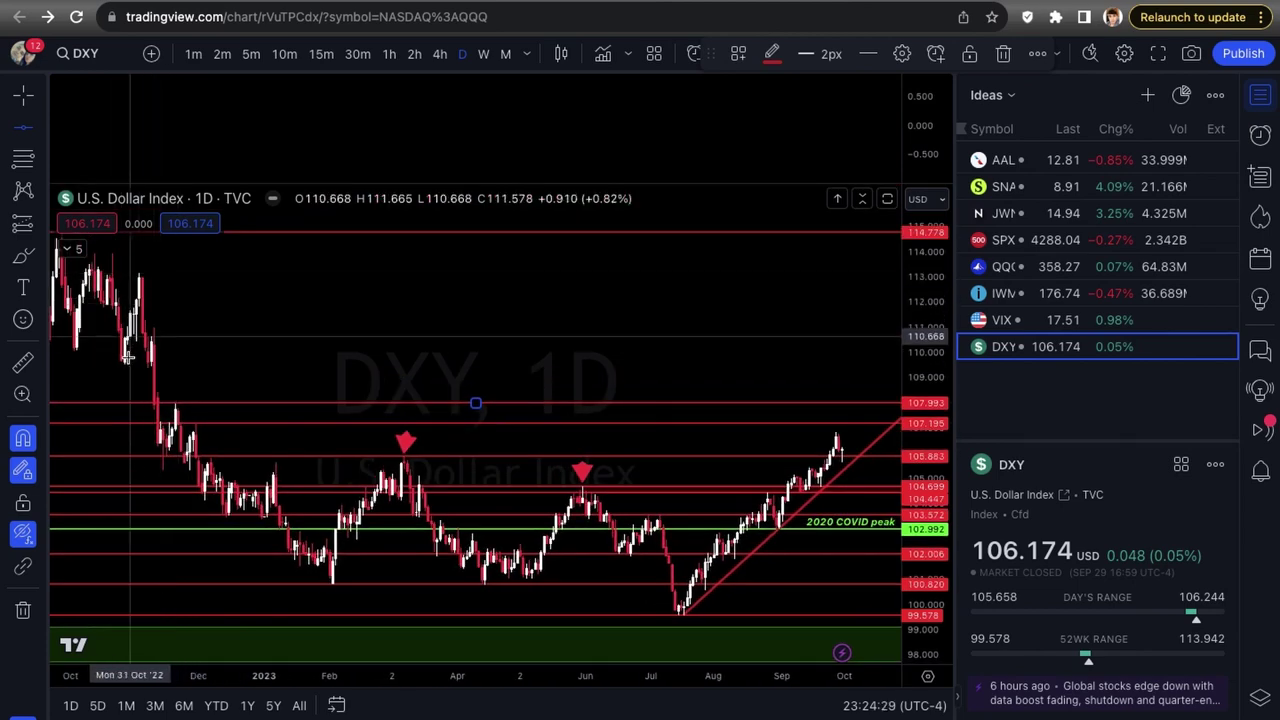
Step: Draw a horizontal line on DXY at 109.535, along the late-October 2022 lows
scroll(126, 382, "left", 3)
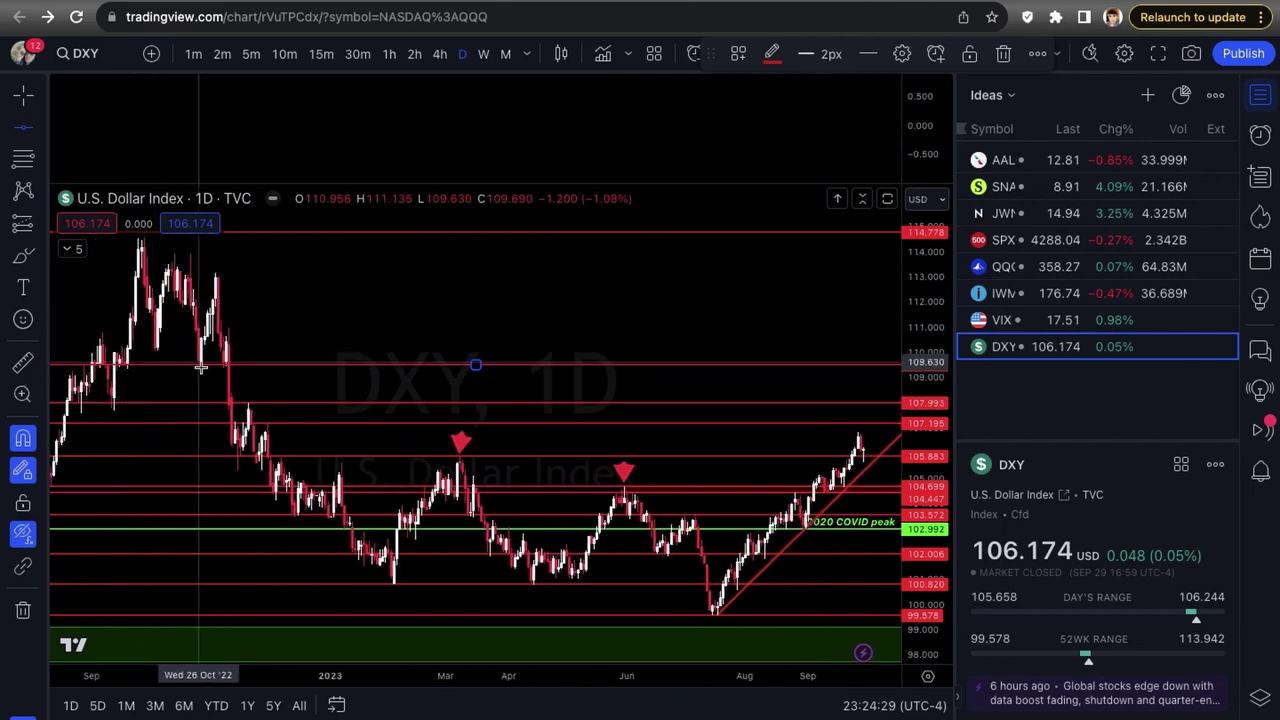
scroll(294, 426, "up", 3)
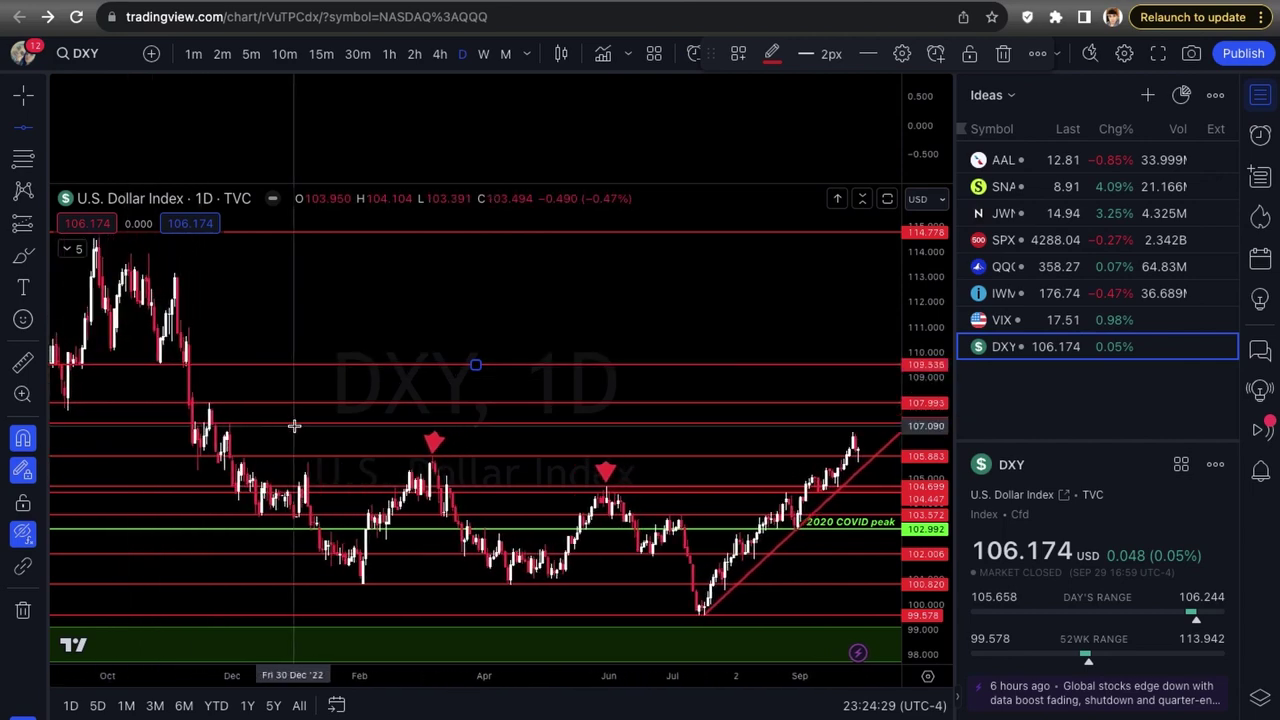
scroll(294, 426, "up", 1)
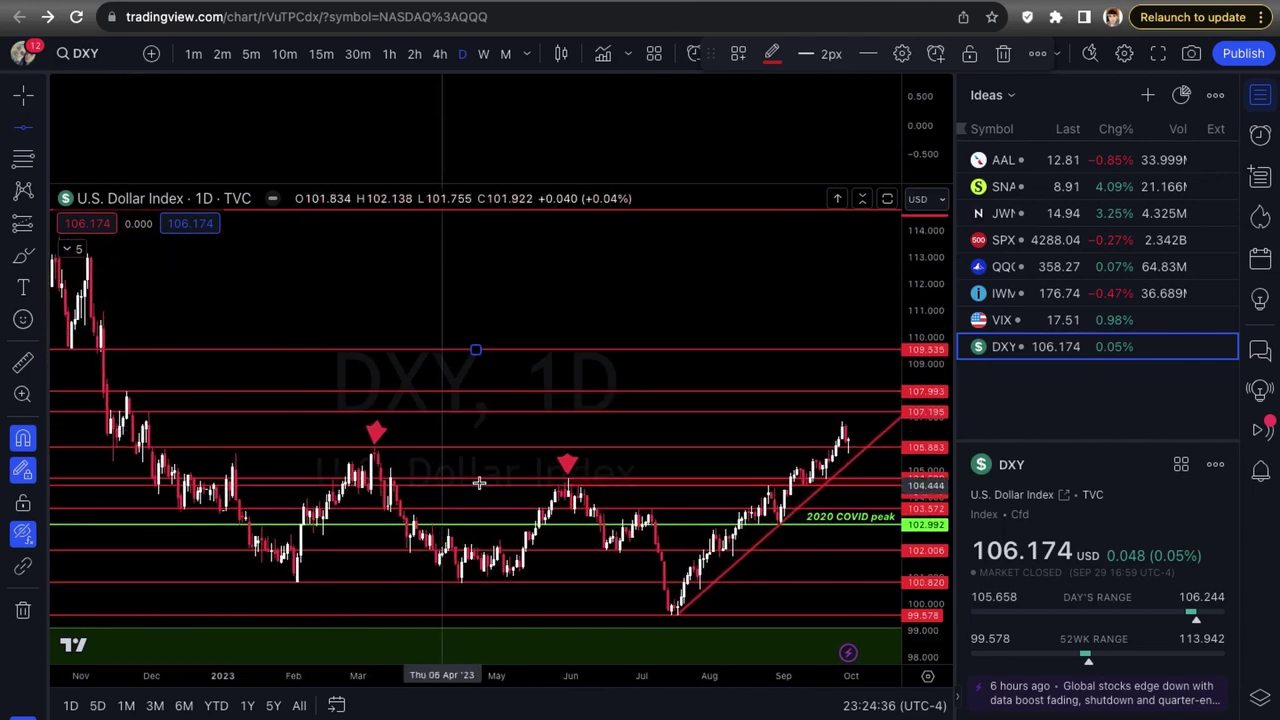
left_click(634, 364)
Step: Compare DXY's 2022 and 2023 price action with the horizontal lines at 107.195, 107.993 and 109.535
scroll(634, 364, "up", 3)
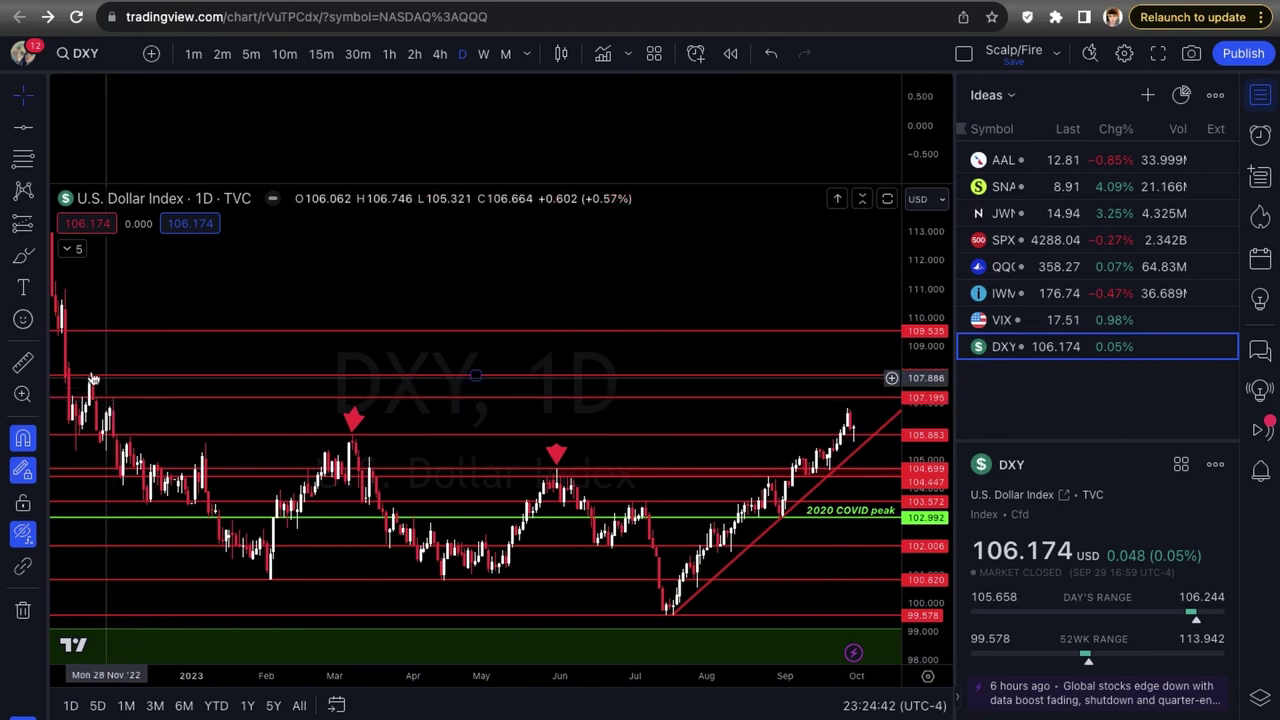
left_click_drag(88, 385, 190, 408)
scroll(350, 375, "up", 3)
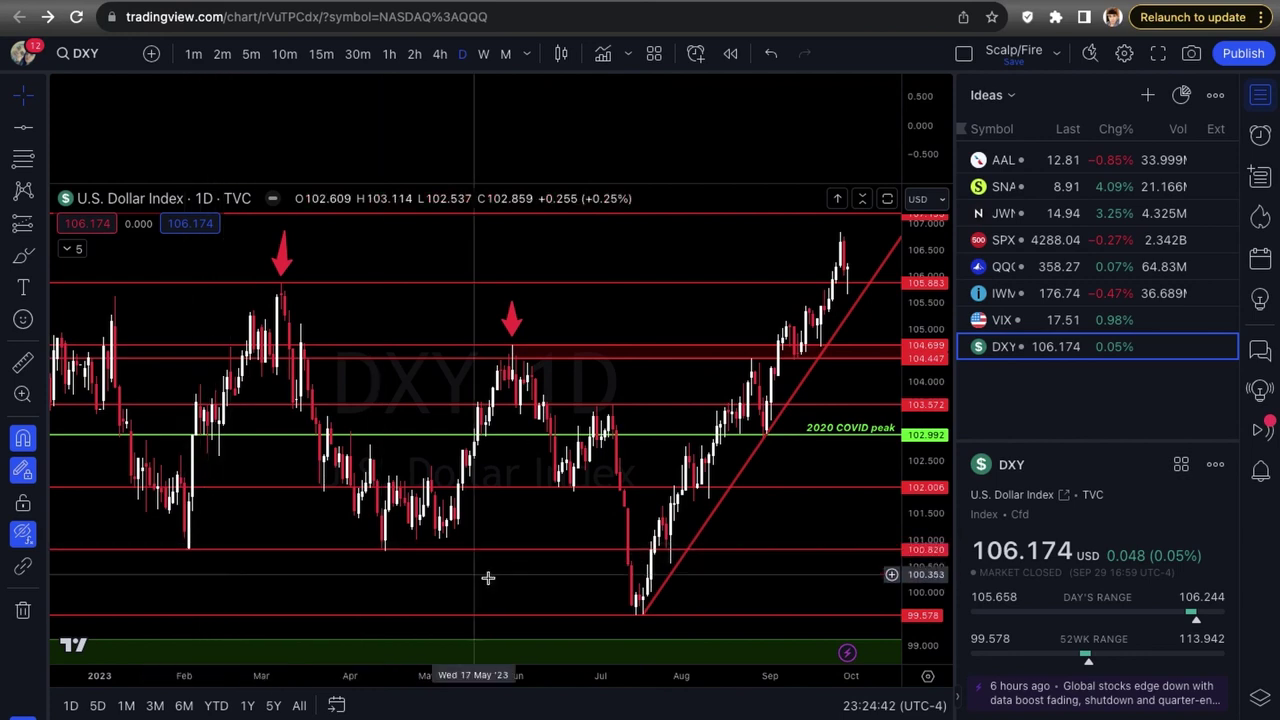
scroll(643, 619, "up", 1)
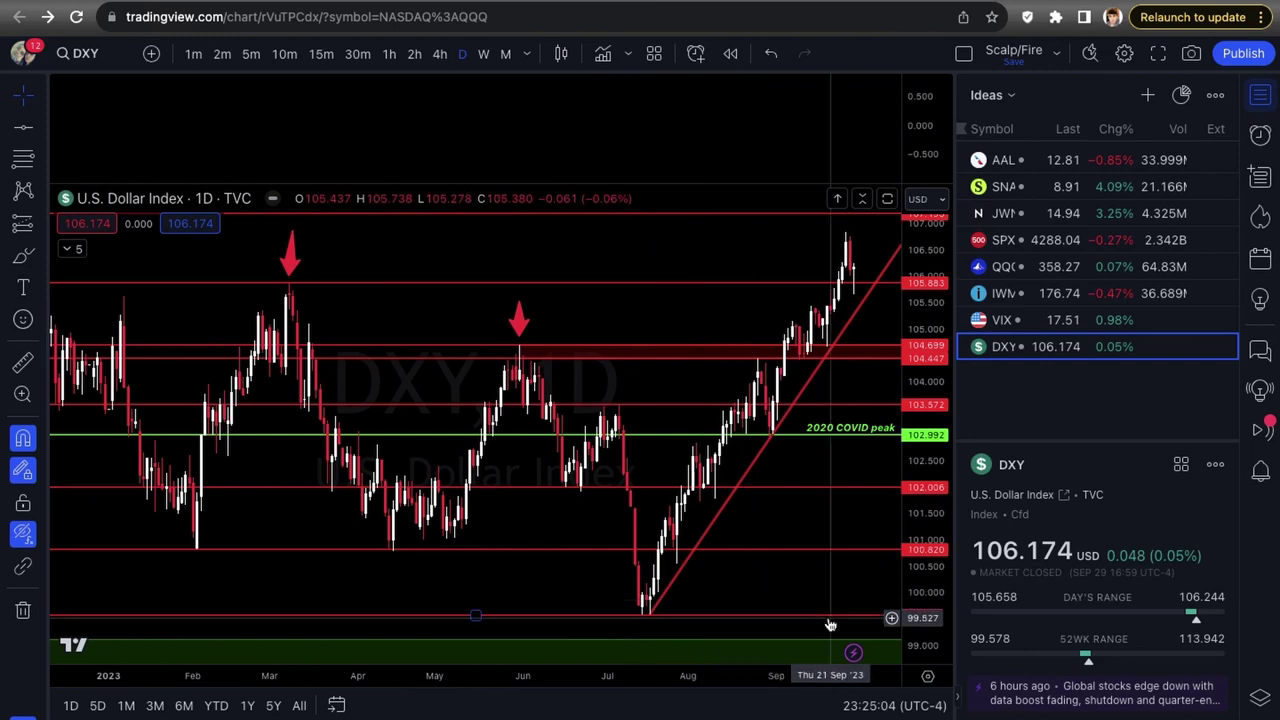
scroll(810, 540, "down", 2)
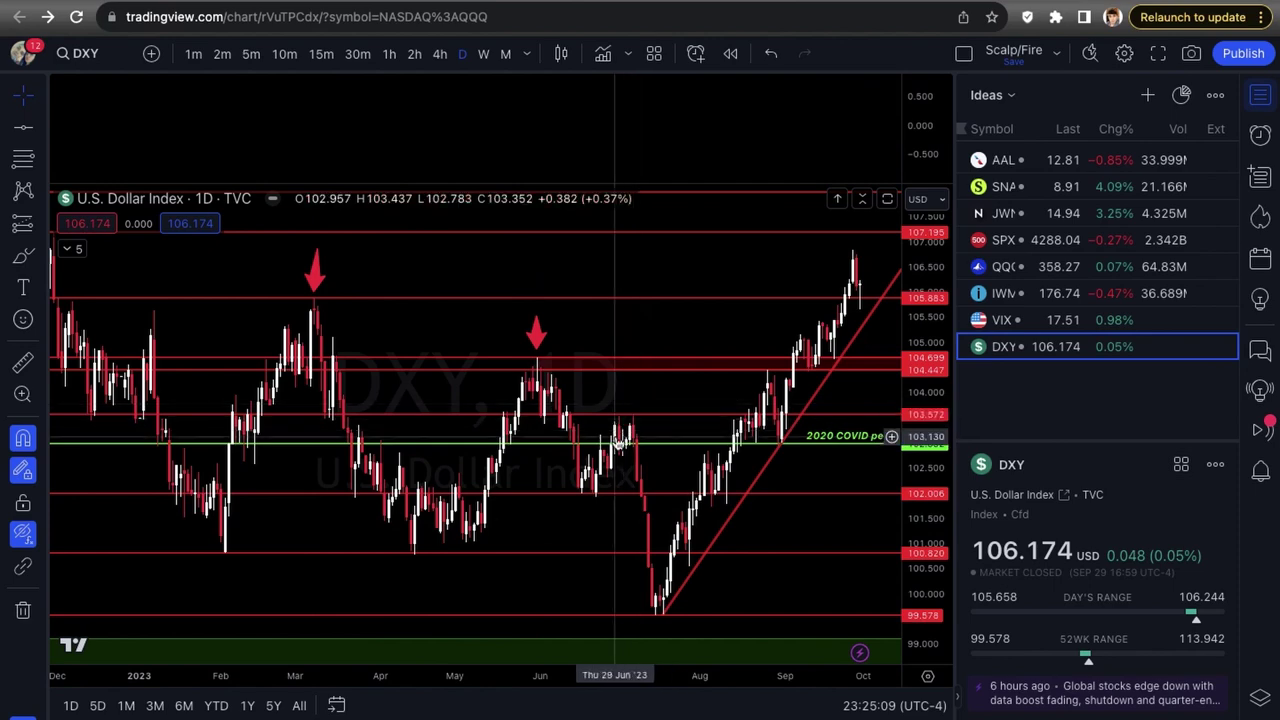
scroll(622, 440, "down", 3)
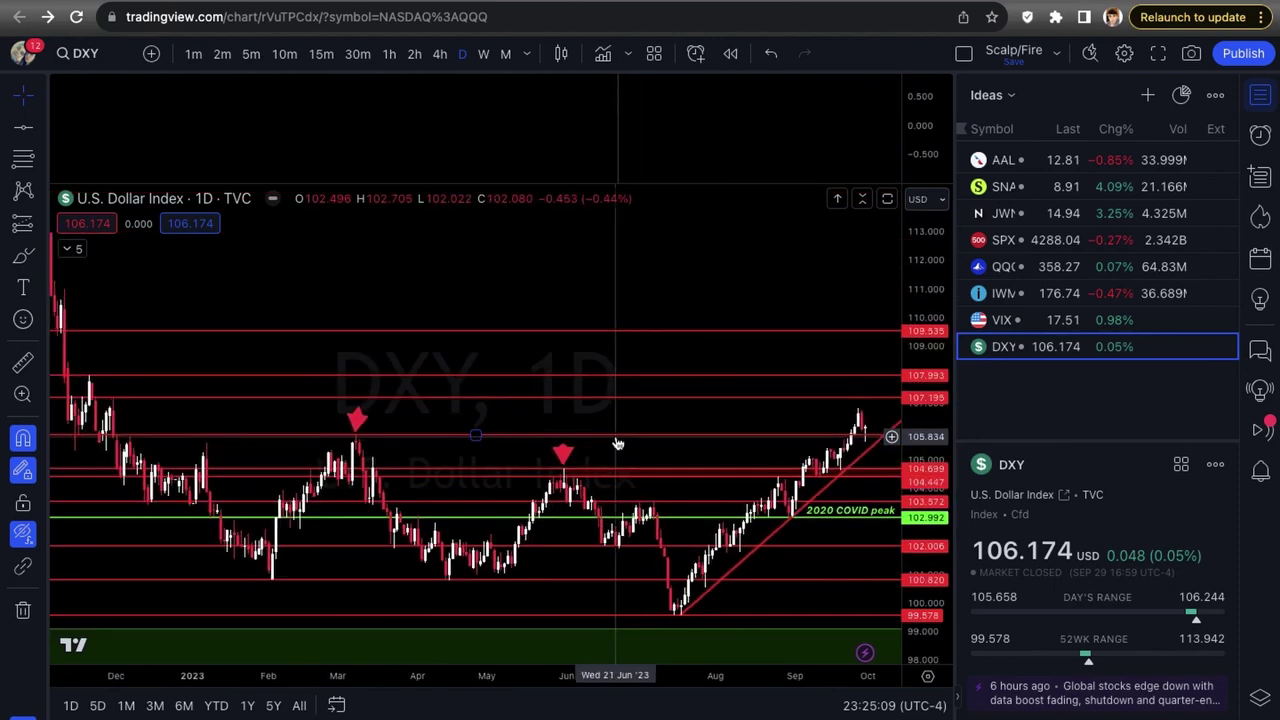
scroll(172, 383, "down", 2)
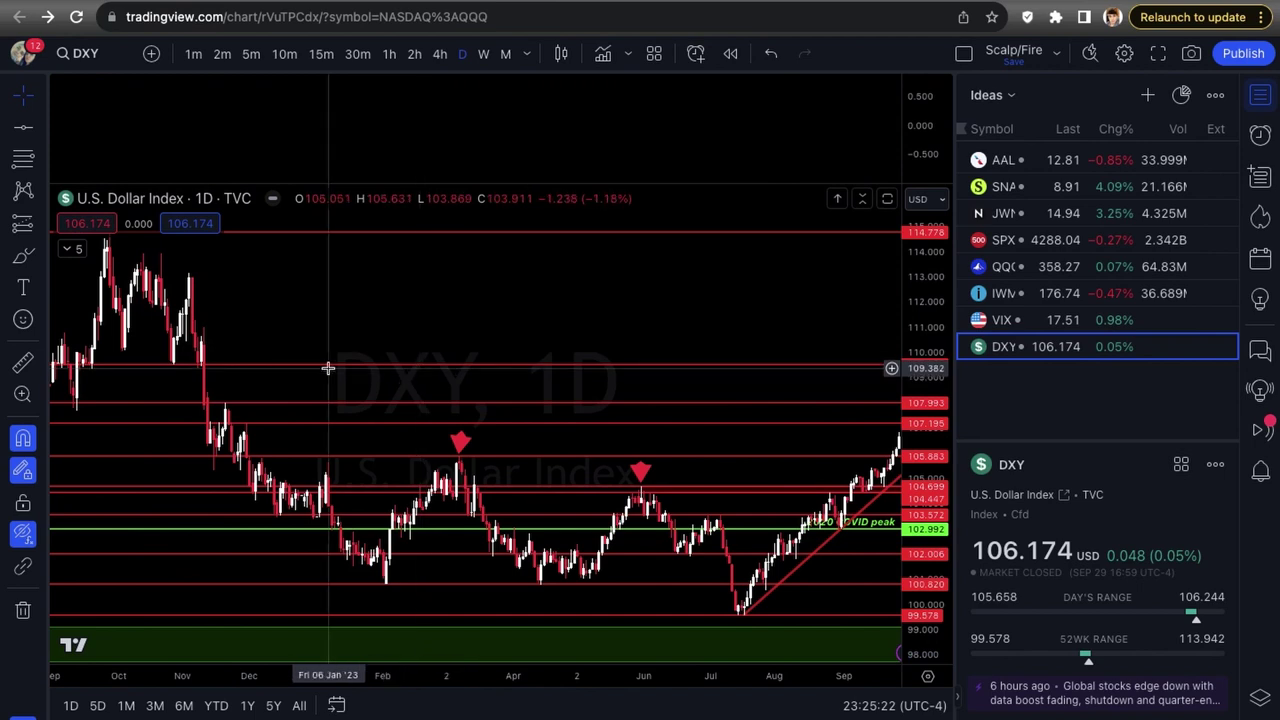
Step: Examine DXY's late-September peak and latest candles between the rising trendline and the overhead horizontal levels
scroll(523, 370, "right", 5)
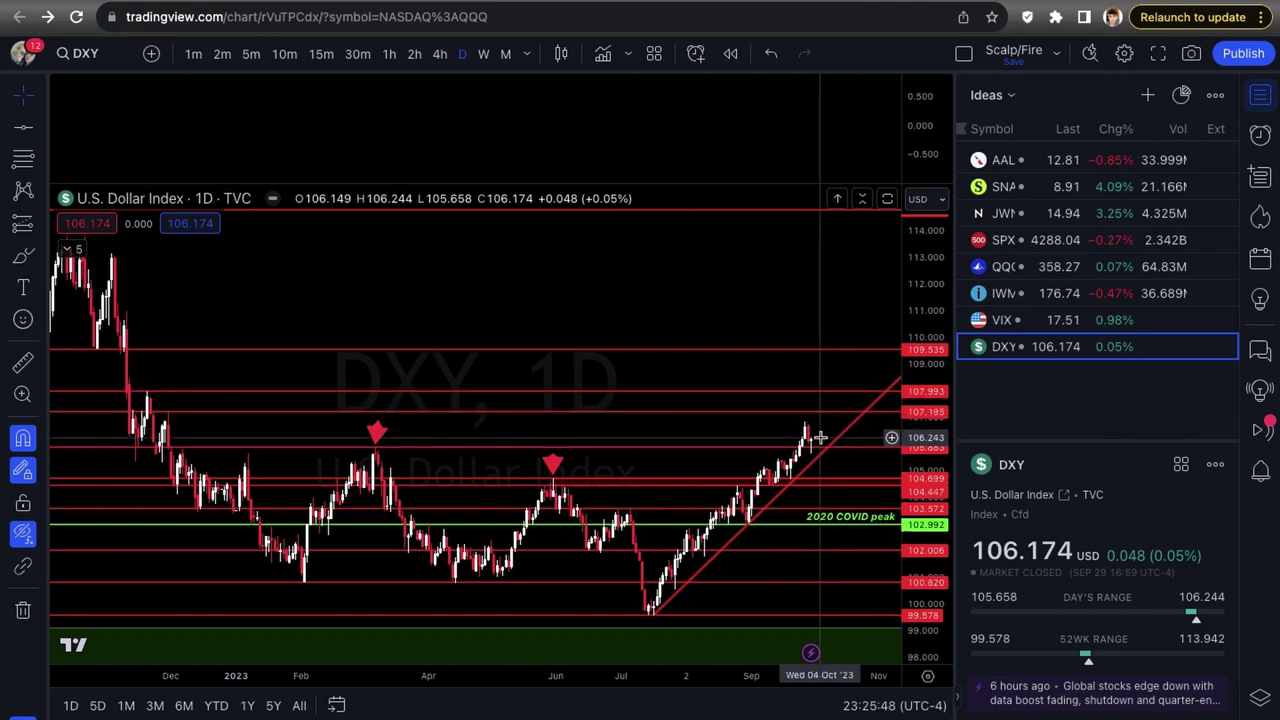
scroll(820, 437, "up", 5)
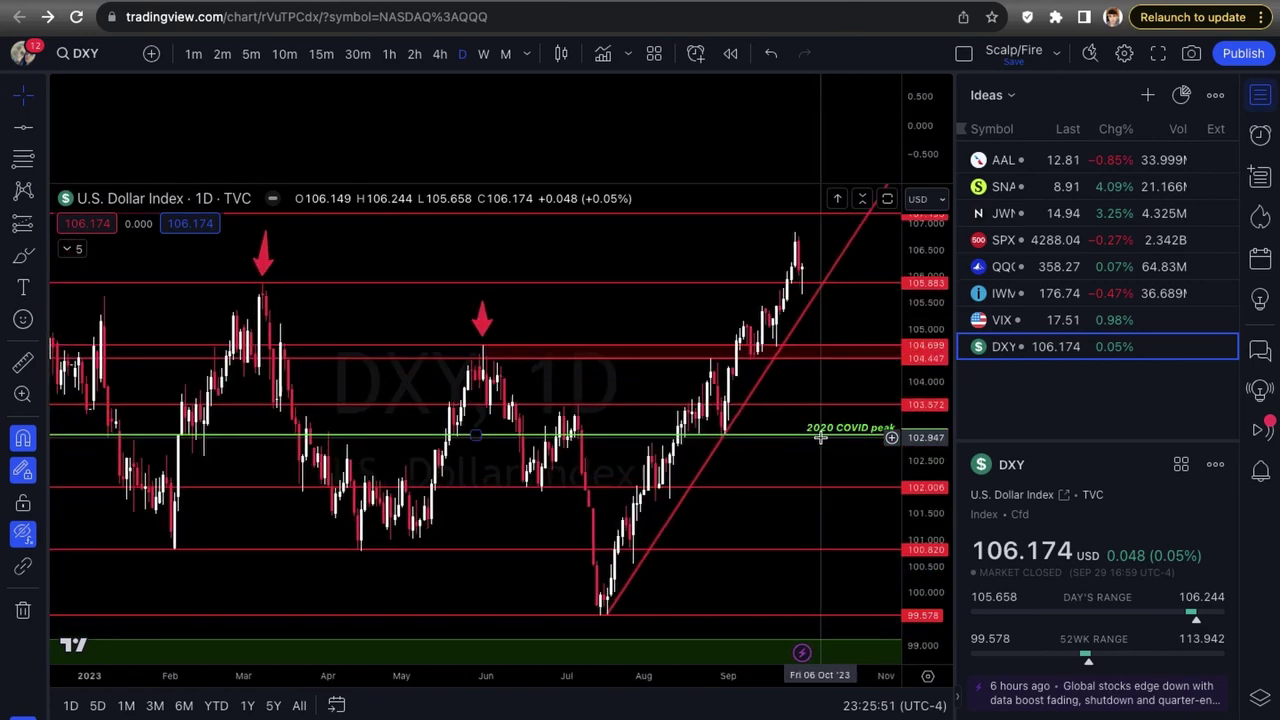
scroll(820, 437, "down", 1)
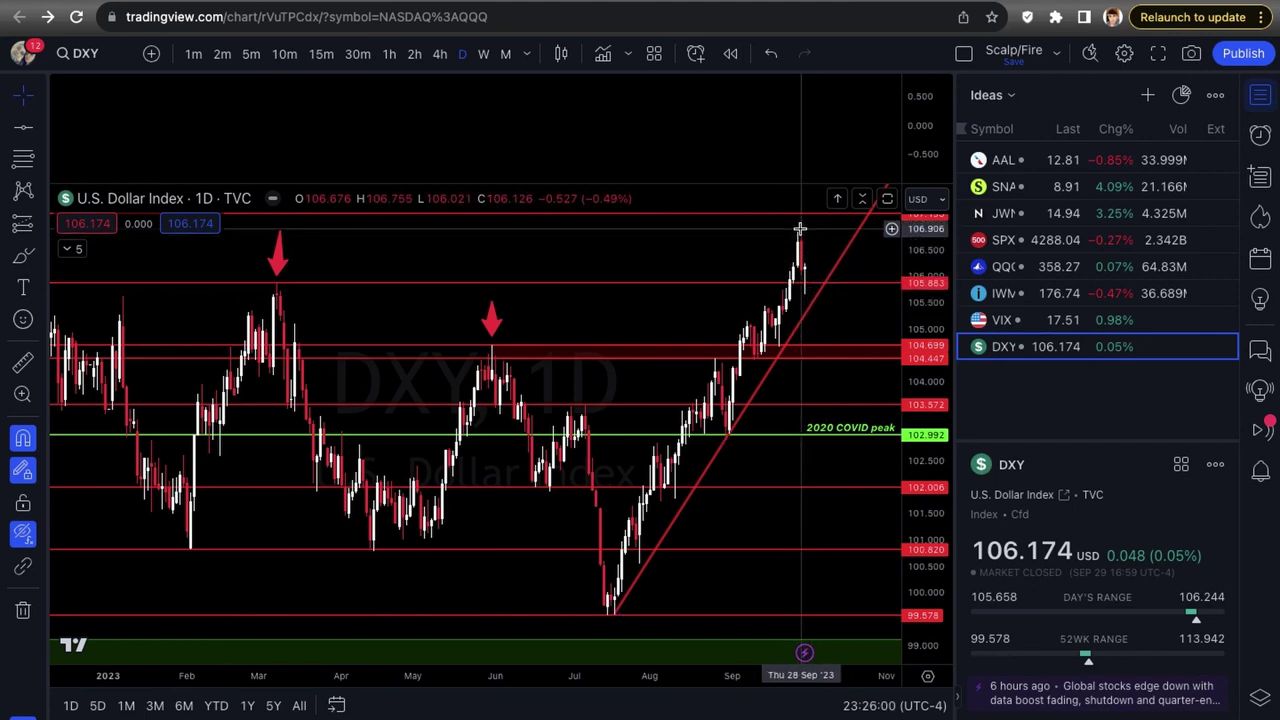
scroll(832, 350, "down", 2)
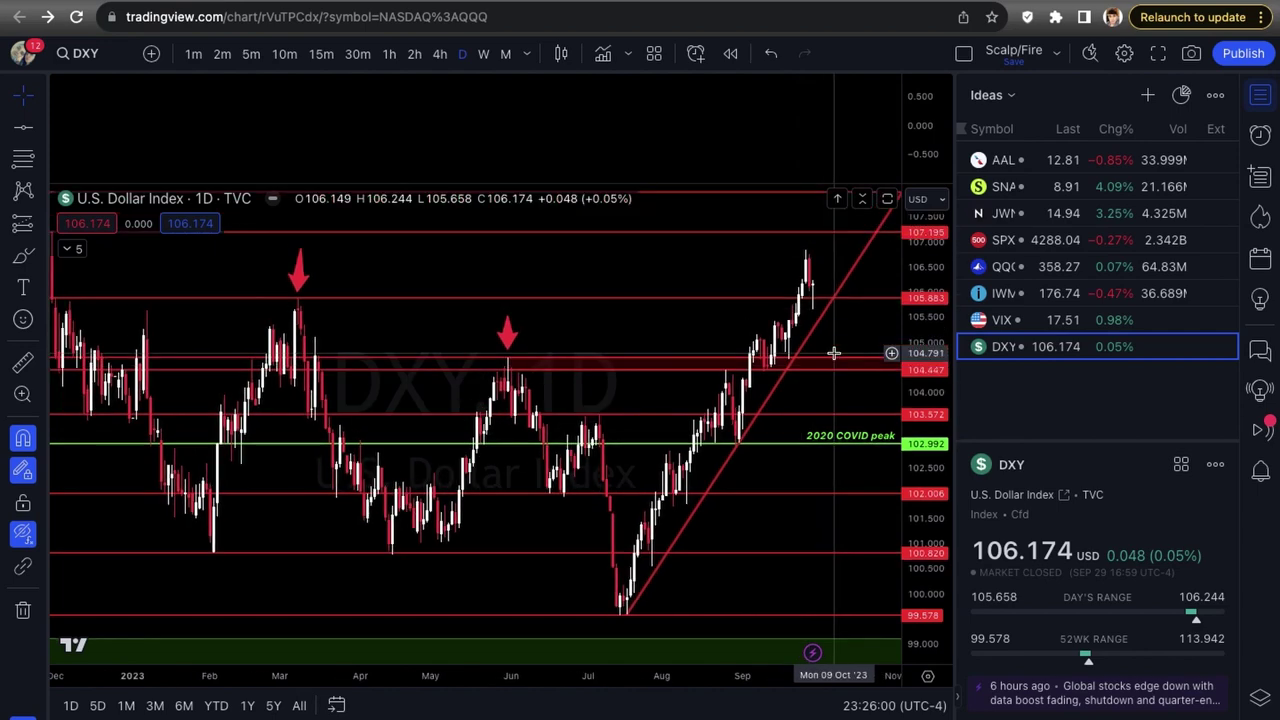
scroll(833, 353, "down", 1)
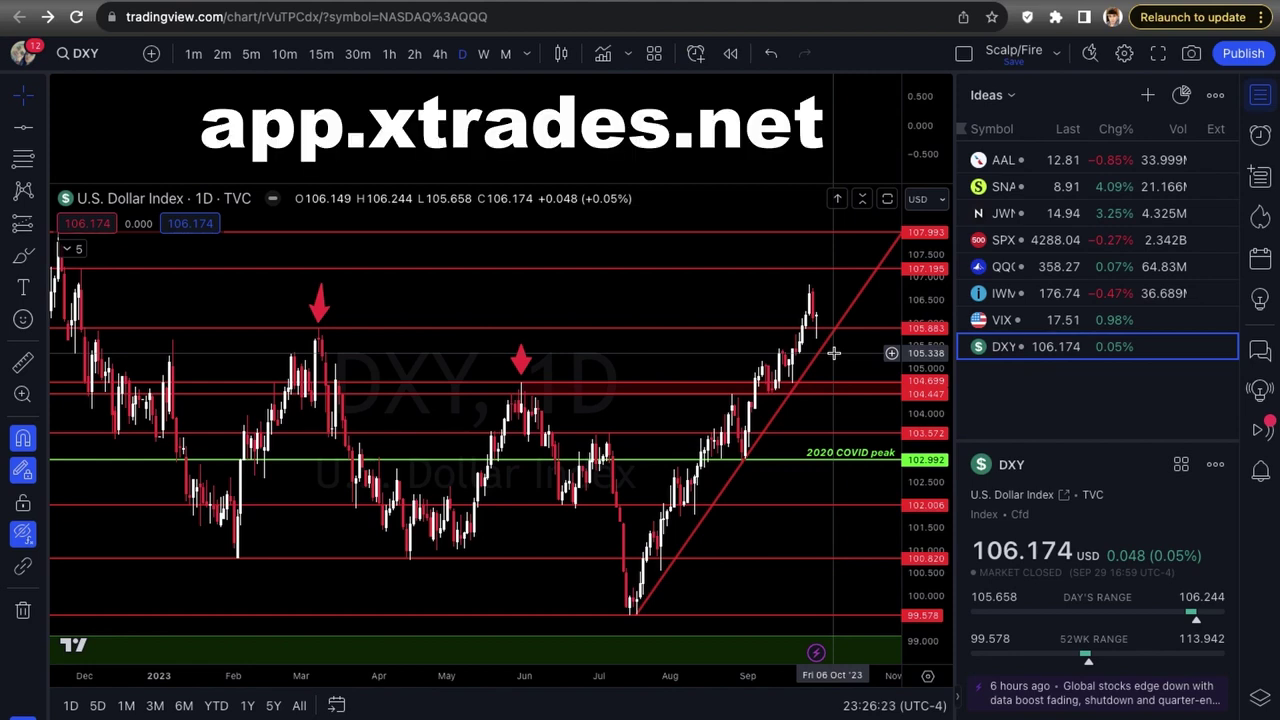
scroll(836, 356, "down", 1)
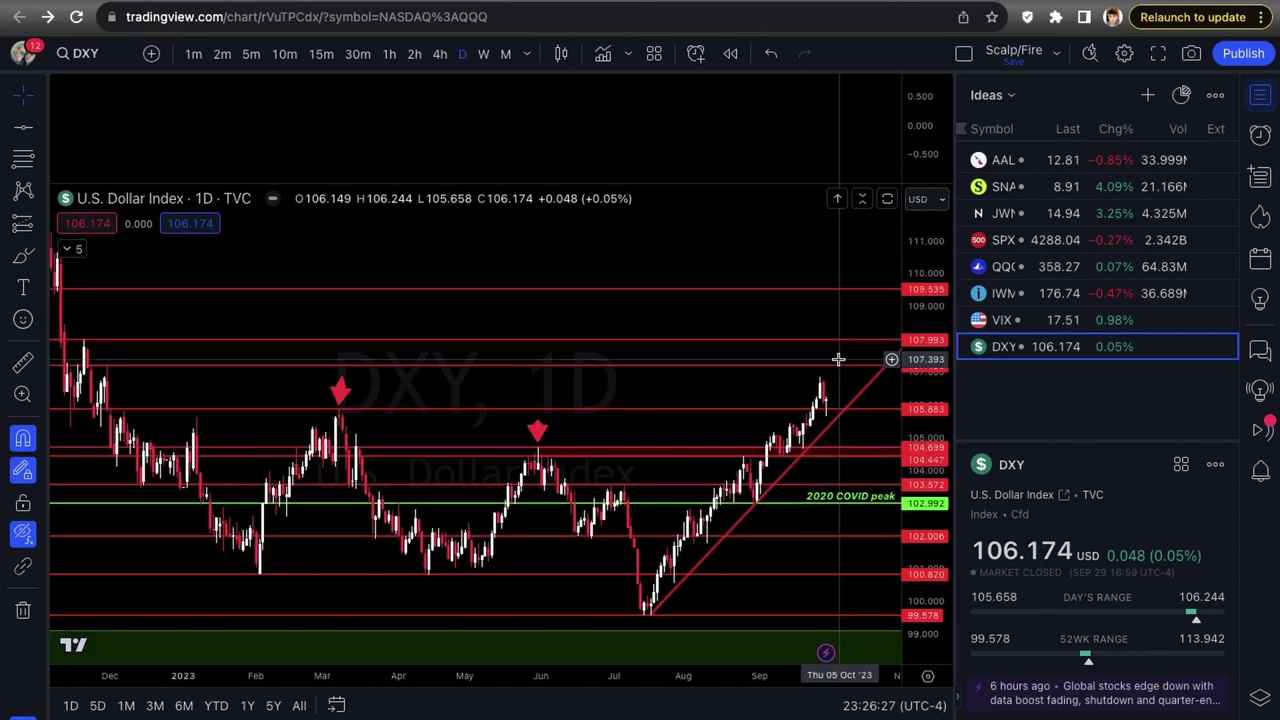